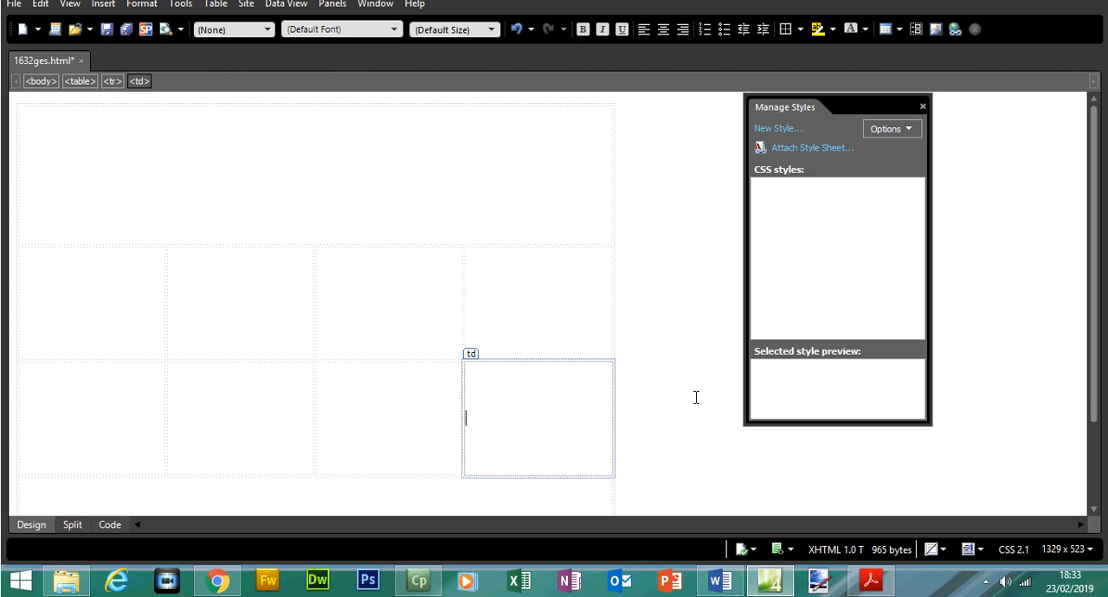
Examine the page code for the table width, the cell dimensions and the top row, comparing it with the design layout.
scroll(462, 346, "down", 2)
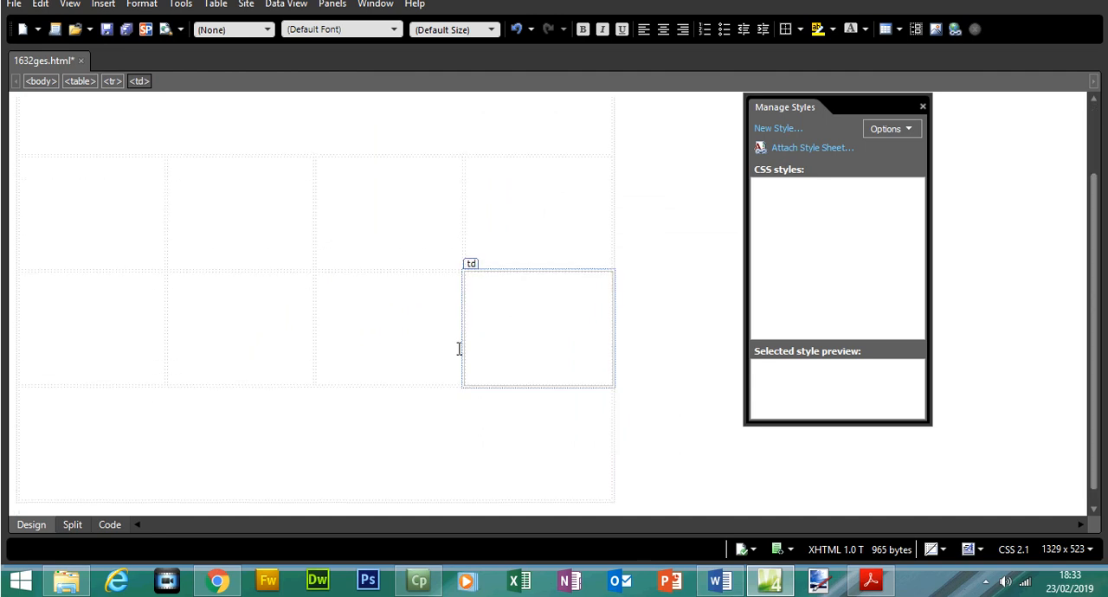
left_click(110, 526)
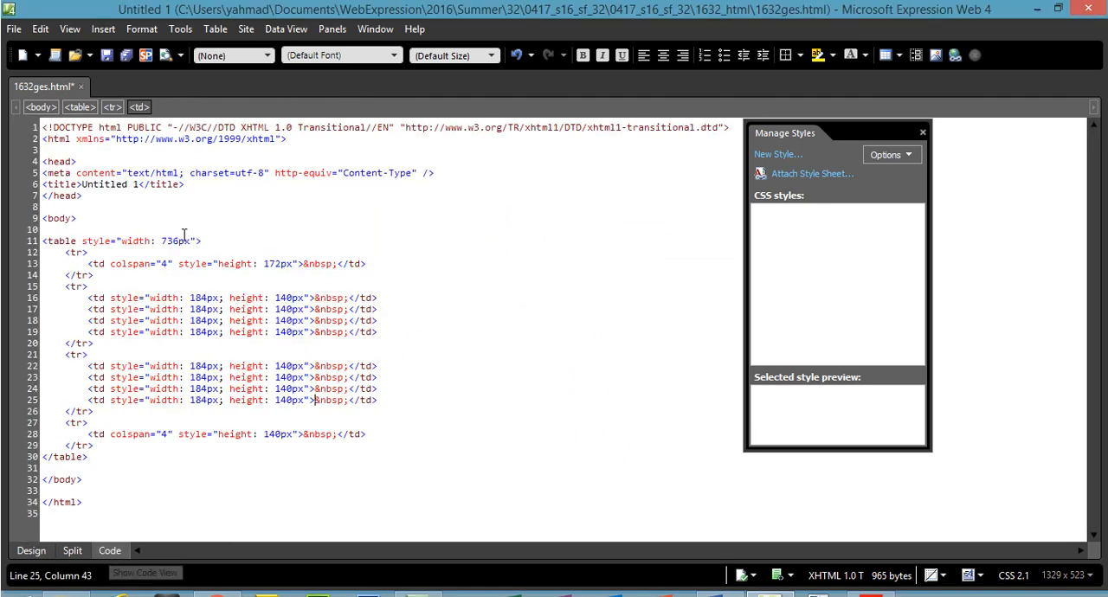
double_click(173, 240)
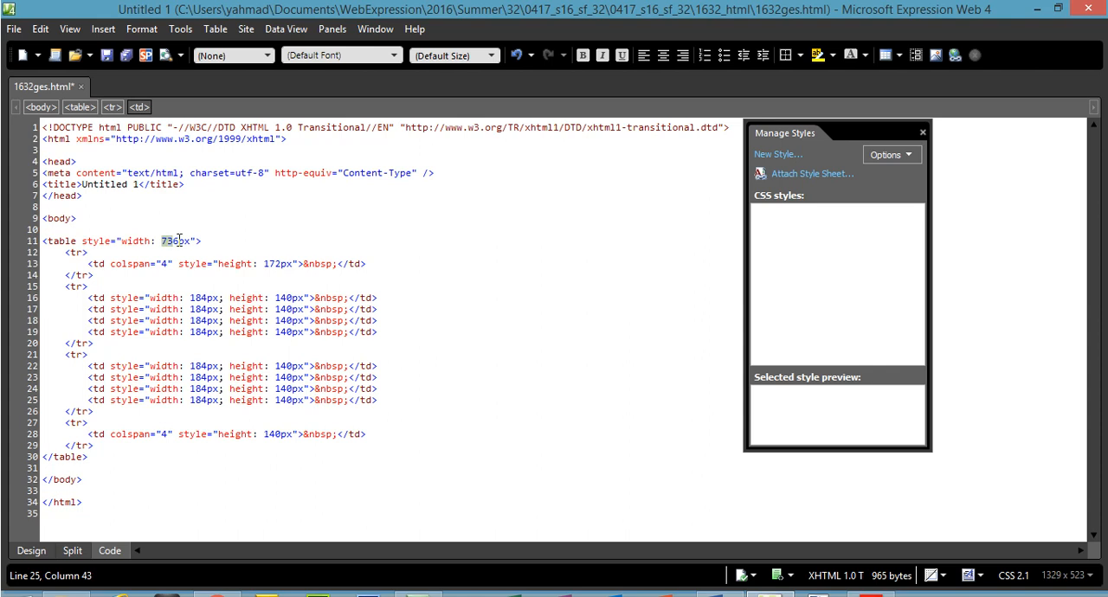
left_click_drag(191, 298, 210, 300)
double_click(281, 298)
left_click_drag(65, 252, 94, 275)
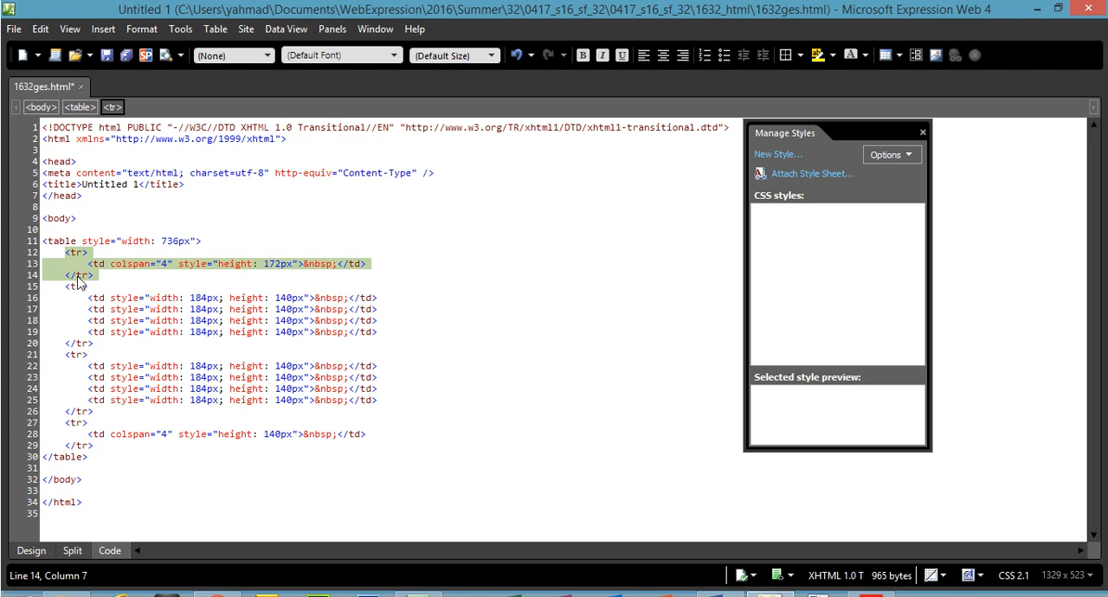
left_click_drag(87, 264, 380, 267)
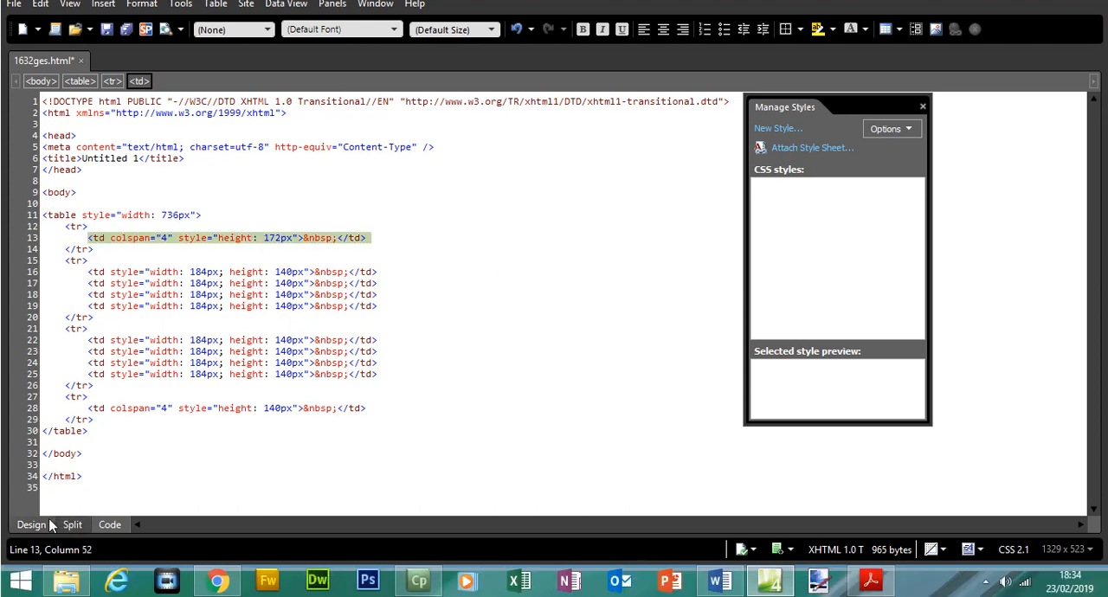
left_click(49, 525)
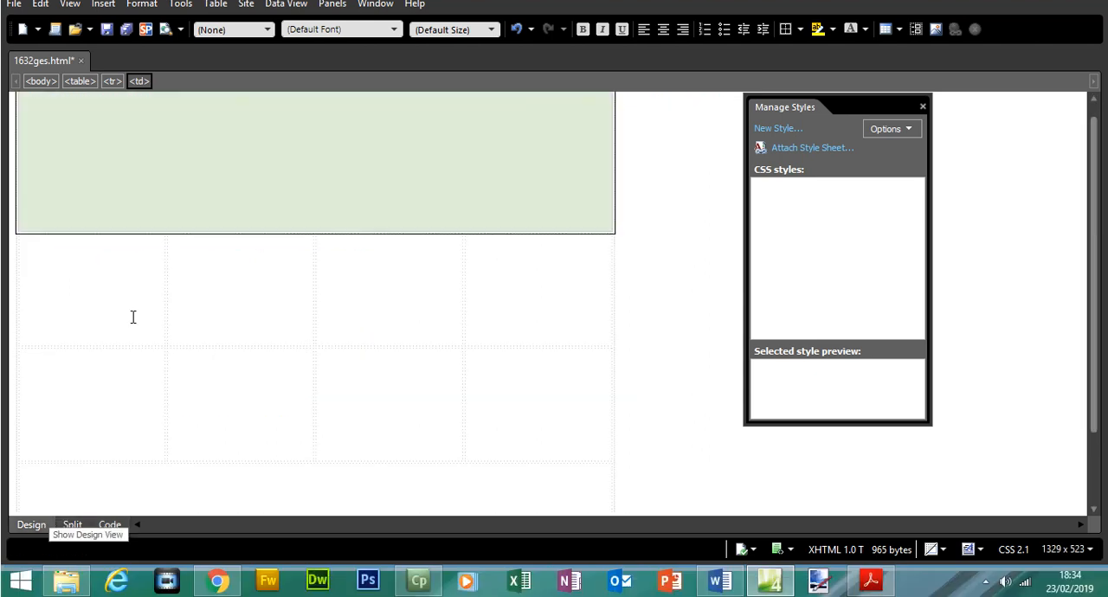
left_click(177, 203)
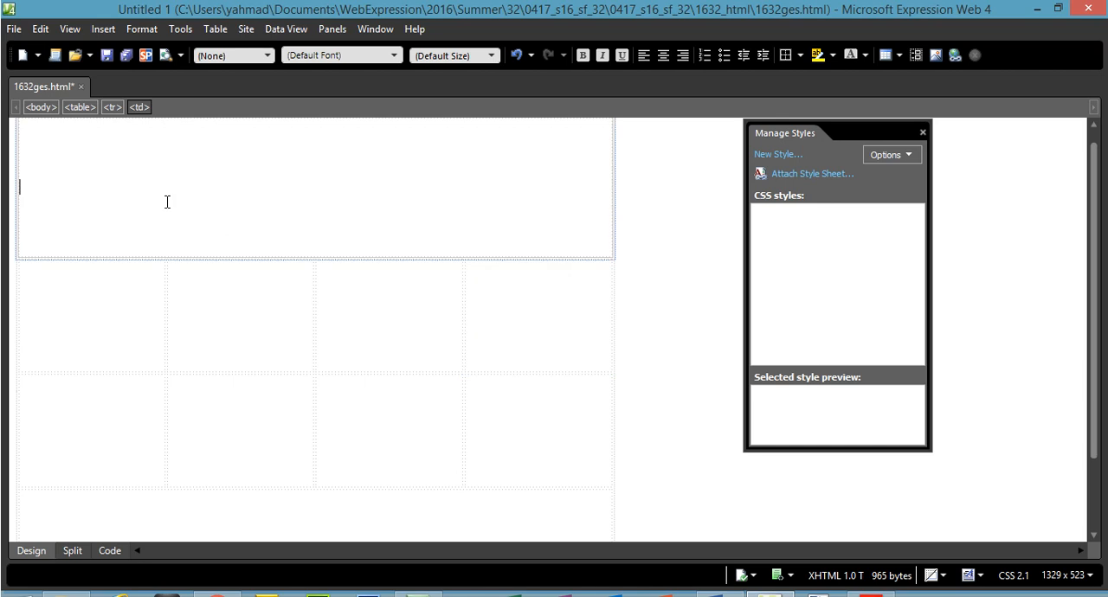
Compare the second and third table rows of four cells between the design layout and their code.
left_click_drag(136, 319, 528, 330)
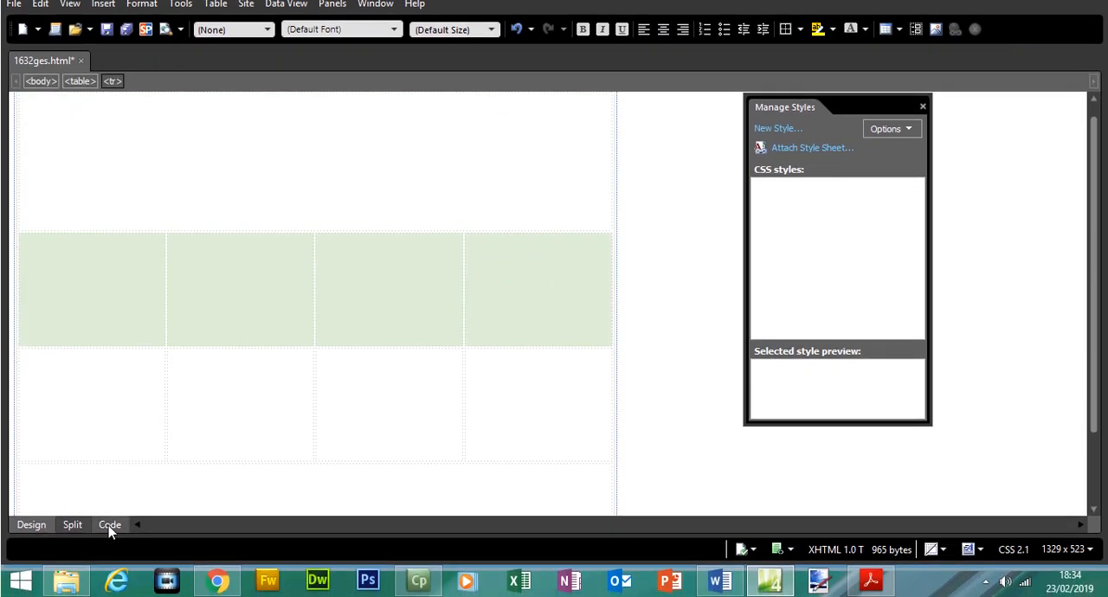
left_click(107, 529)
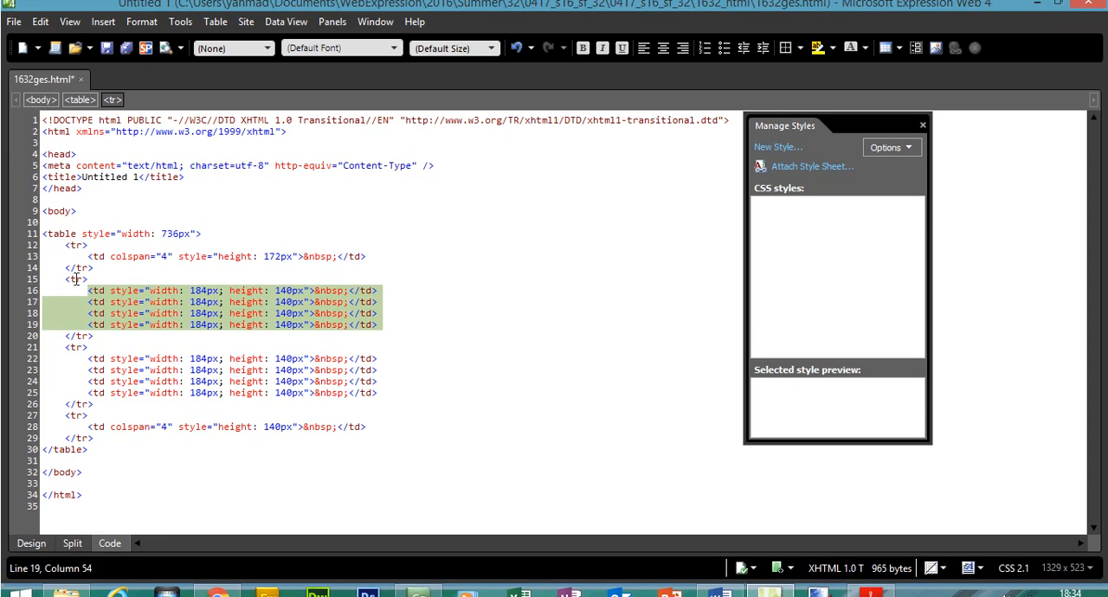
left_click_drag(65, 282, 100, 344)
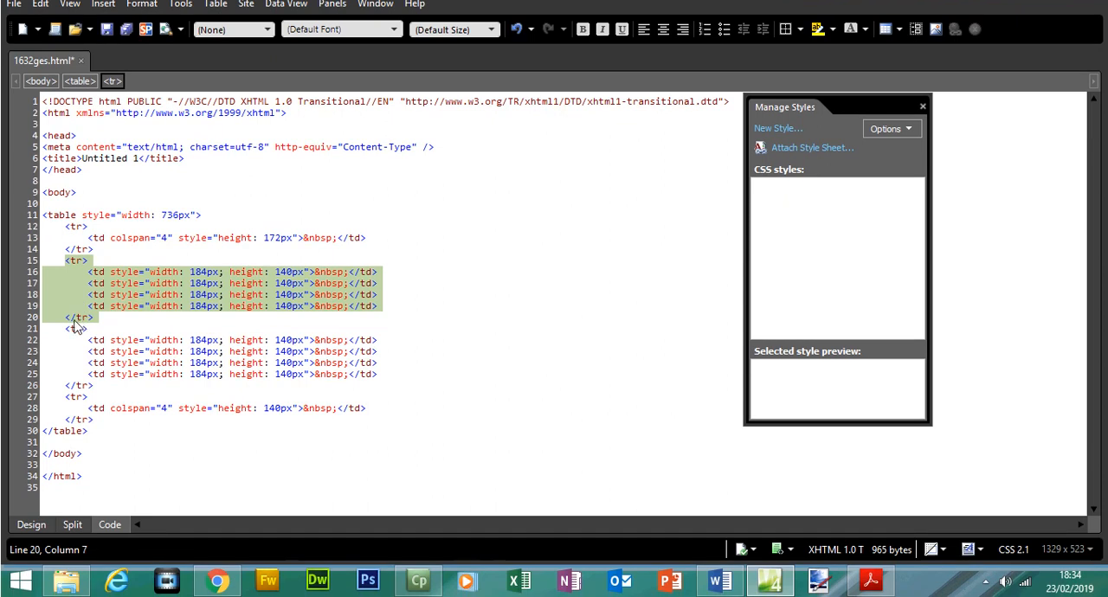
left_click_drag(65, 329, 110, 384)
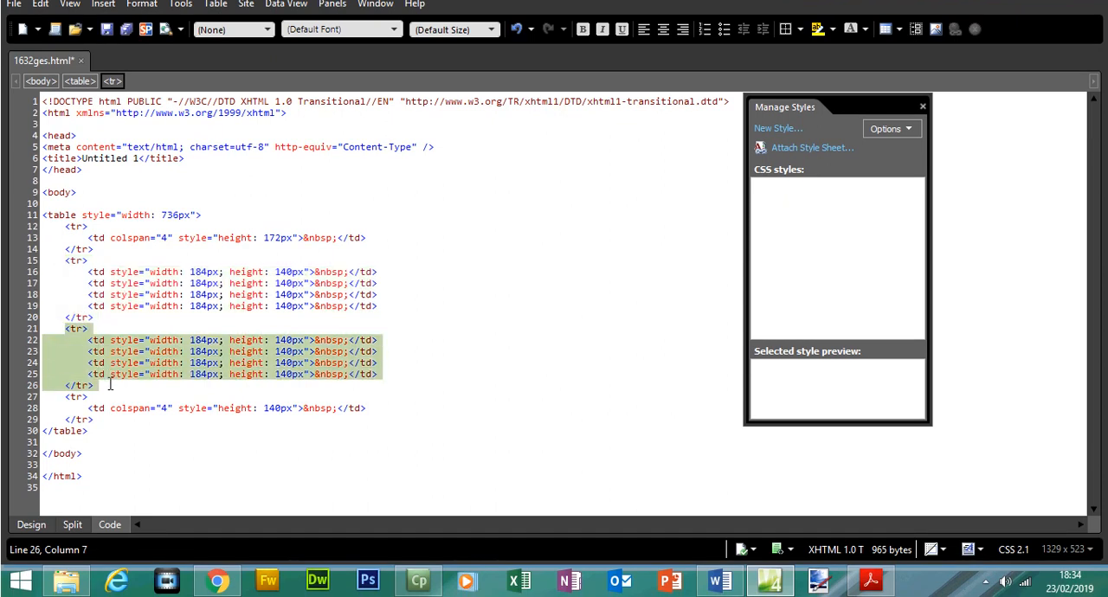
left_click(31, 524)
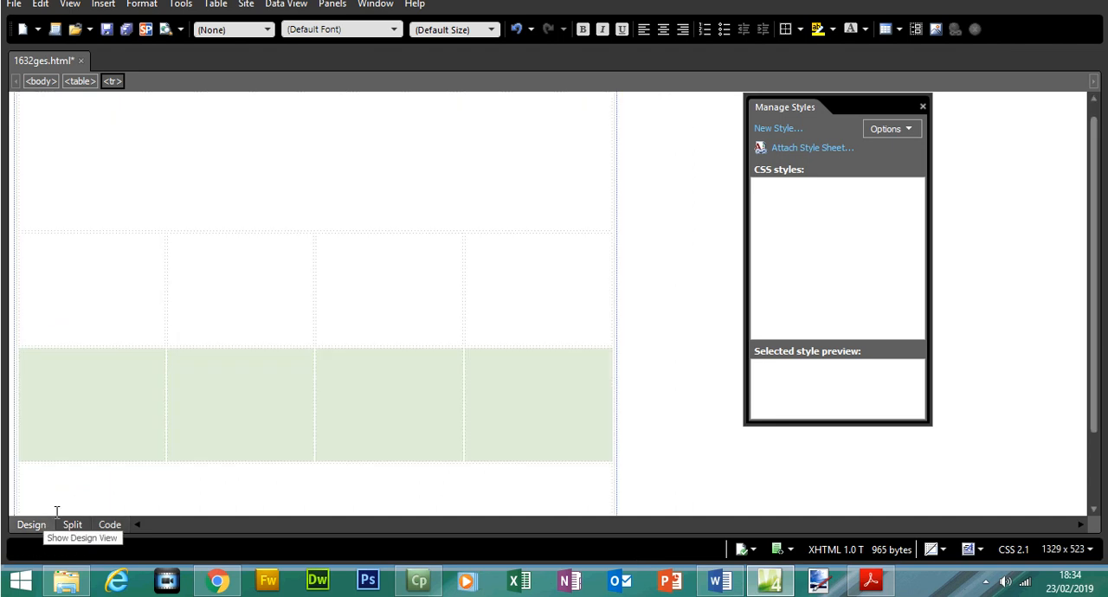
Compare the code of the last table row with its merged cell in the design layout.
left_click(109, 525)
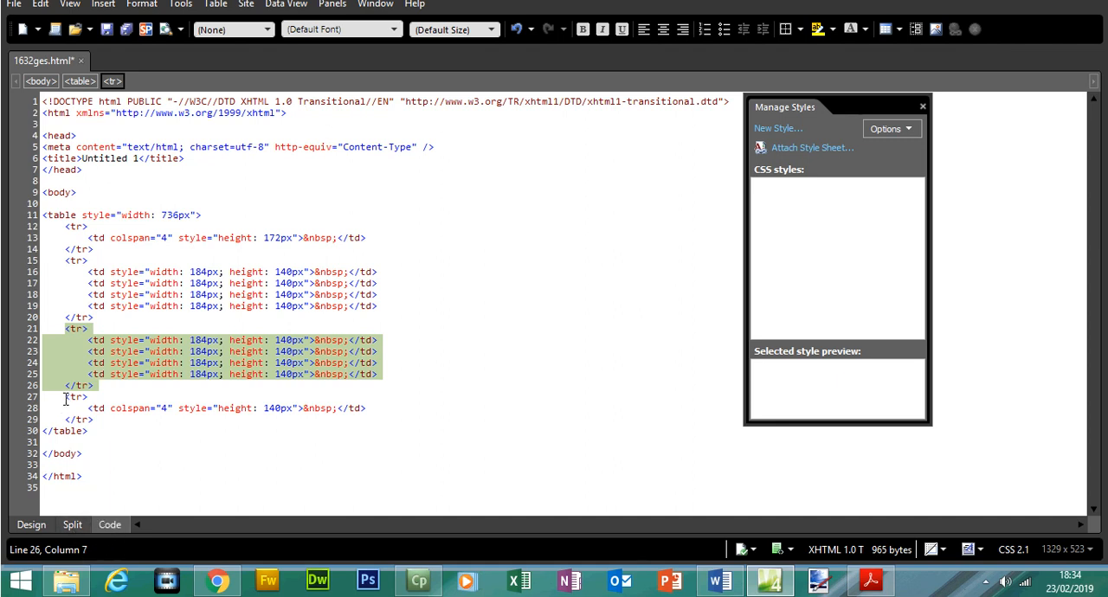
left_click_drag(66, 398, 96, 417)
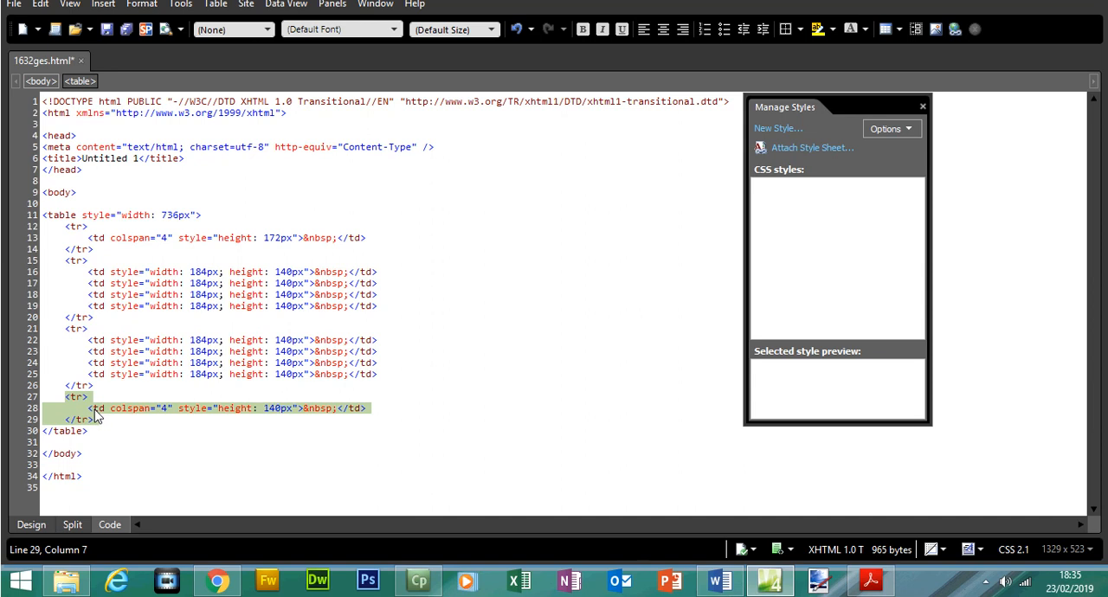
left_click(31, 525)
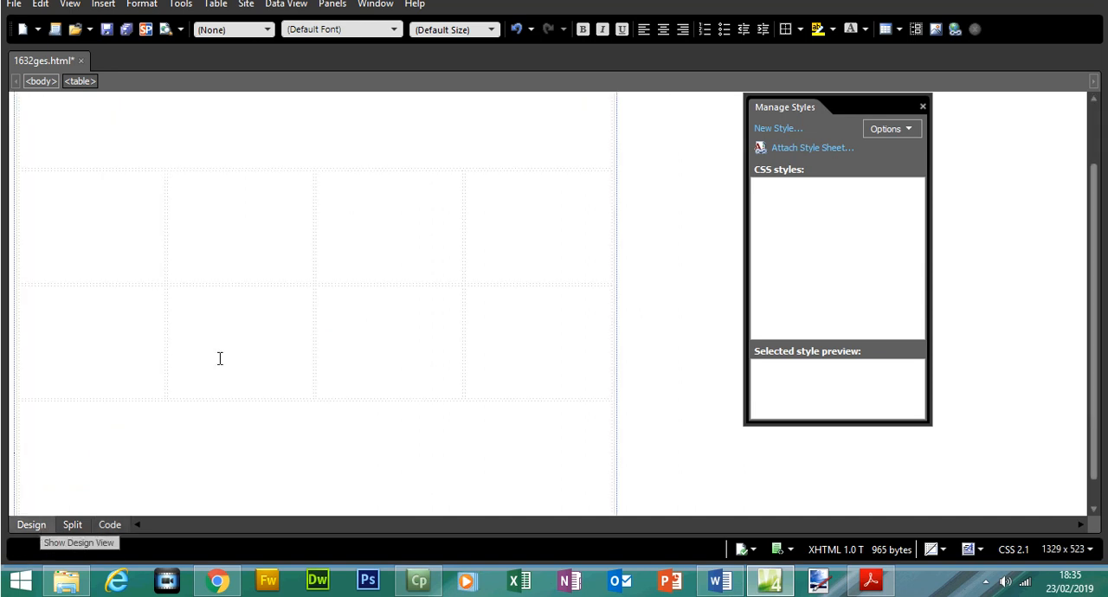
left_click_drag(1097, 419, 1097, 442)
left_click(110, 525)
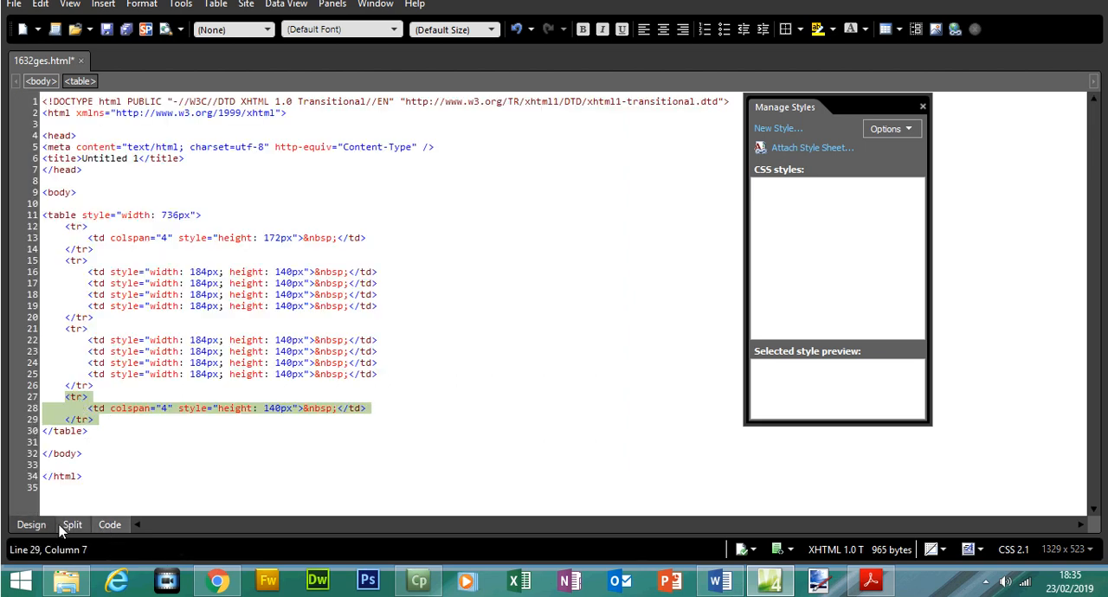
left_click(32, 524)
left_click(57, 444)
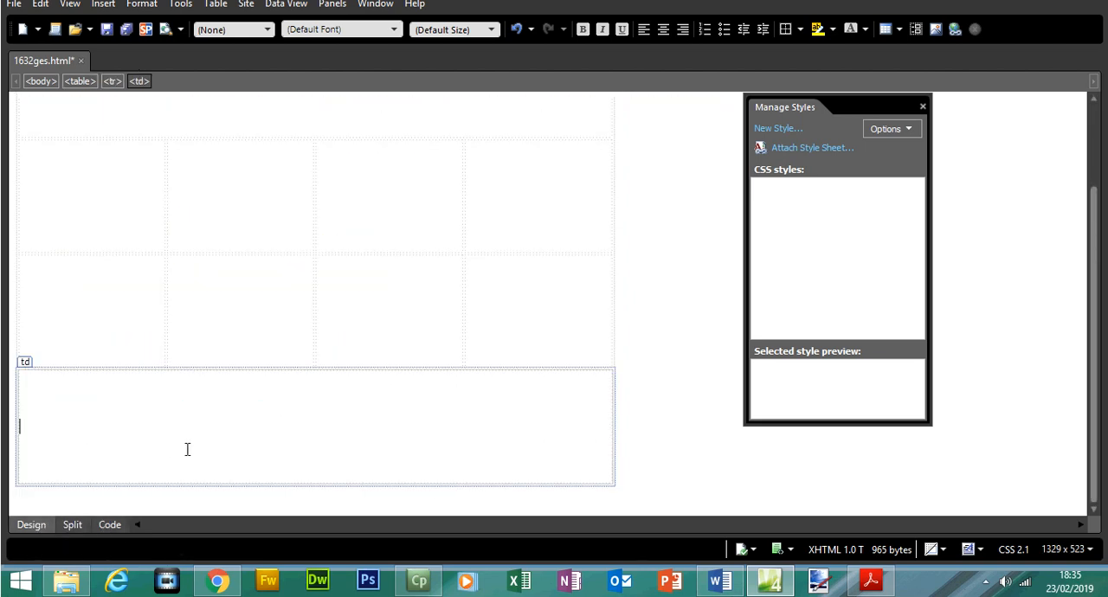
Switch to the question paper in Acrobat Reader and highlight "Table borders" in the note below the table diagram.
left_click(871, 579)
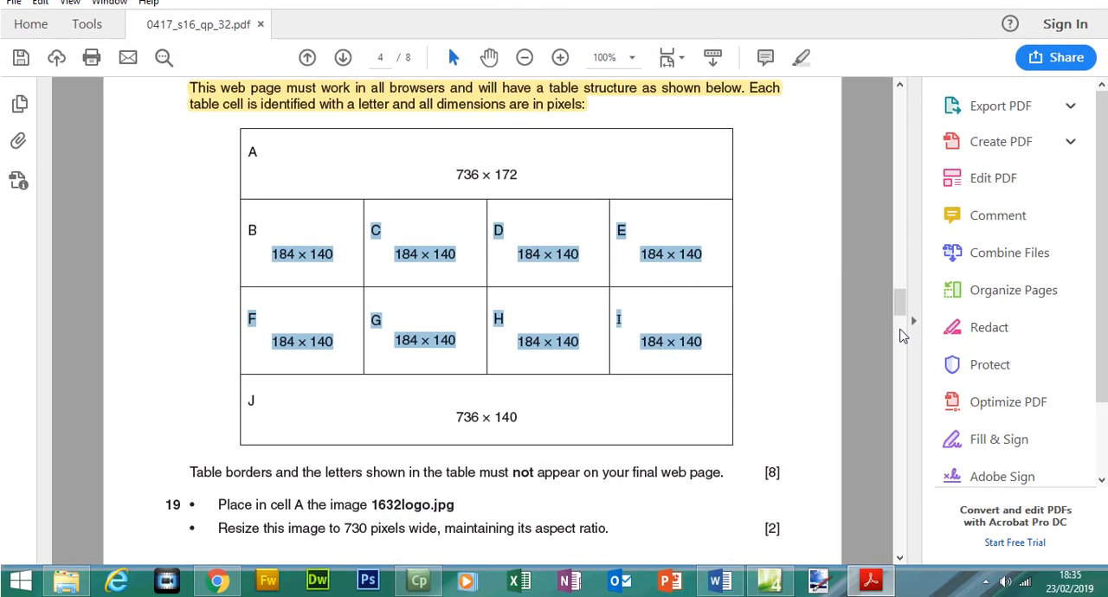
scroll(900, 320, "down", 2)
left_click_drag(191, 400, 724, 405)
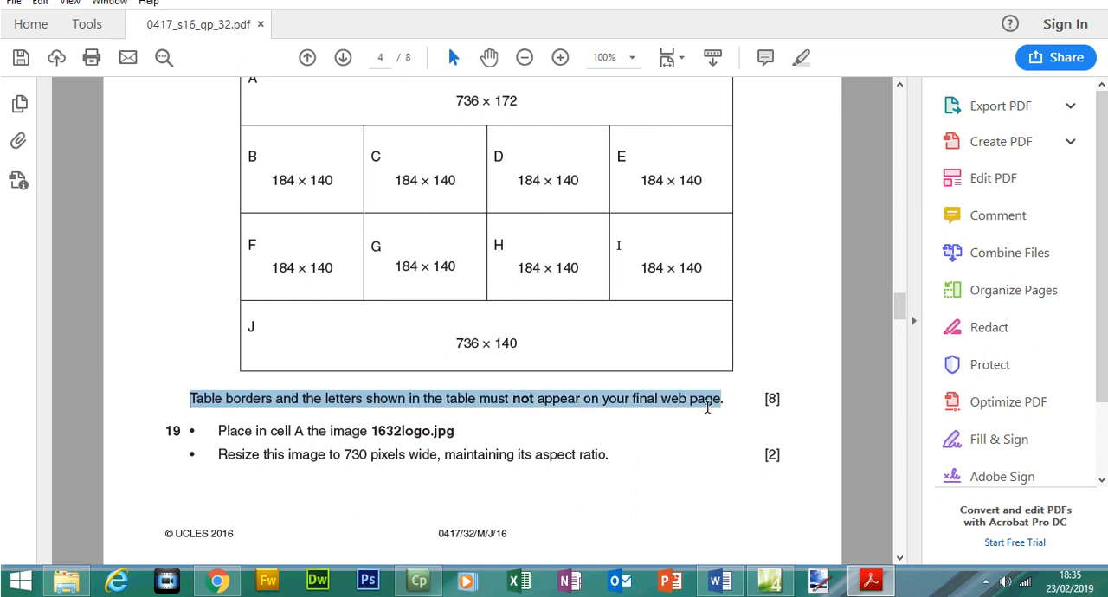
left_click_drag(631, 188, 616, 181)
left_click_drag(621, 266, 610, 265)
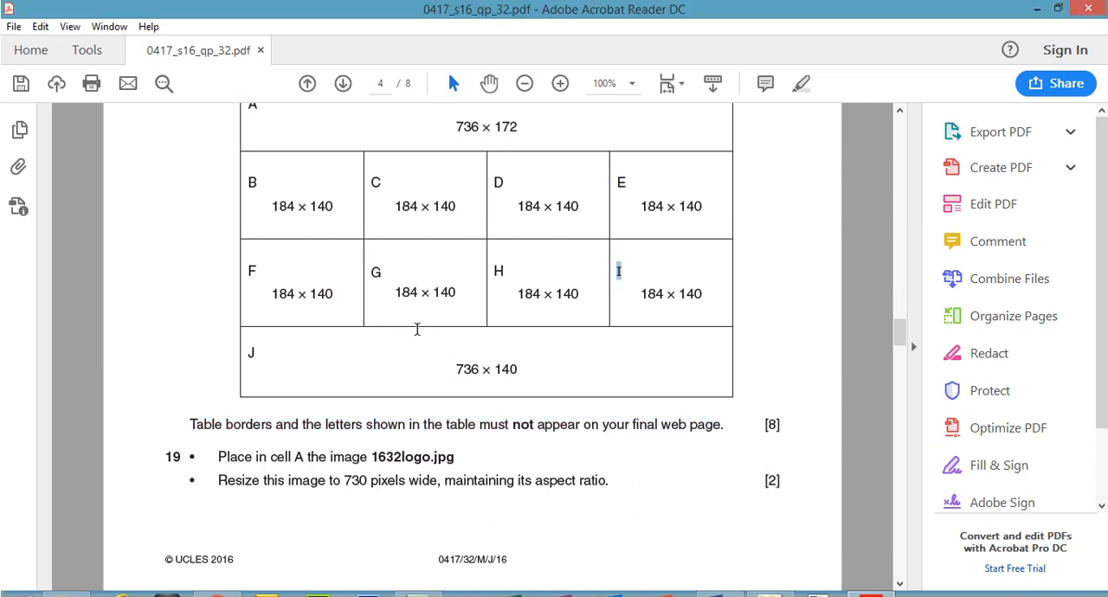
left_click_drag(189, 401, 273, 404)
left_click(800, 60)
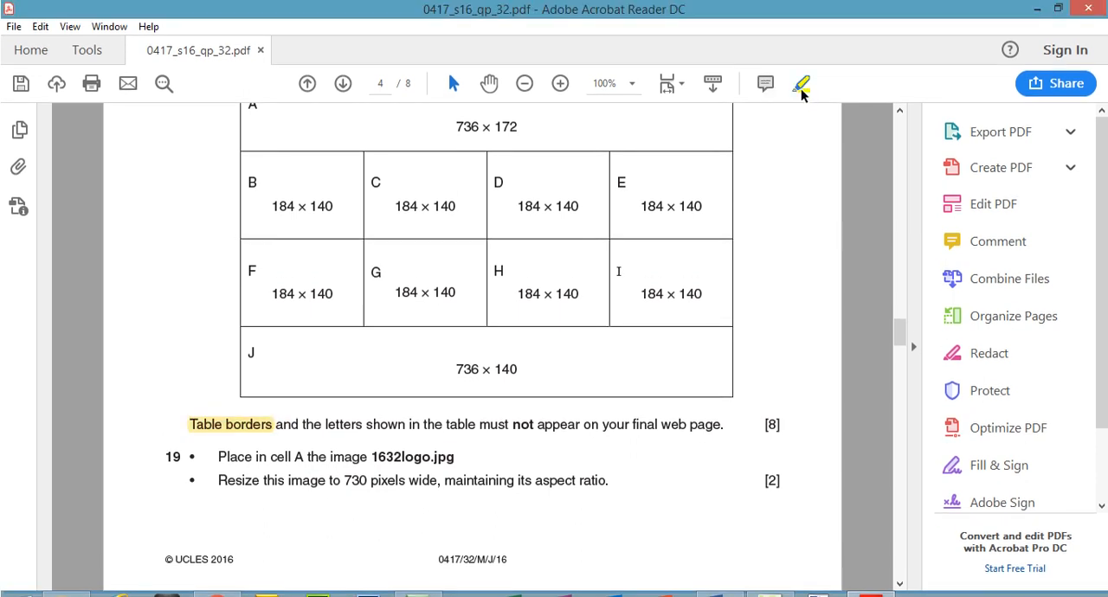
Highlight the image file name 1632logo.jpg in question 19 of the paper.
left_click_drag(904, 332, 906, 340)
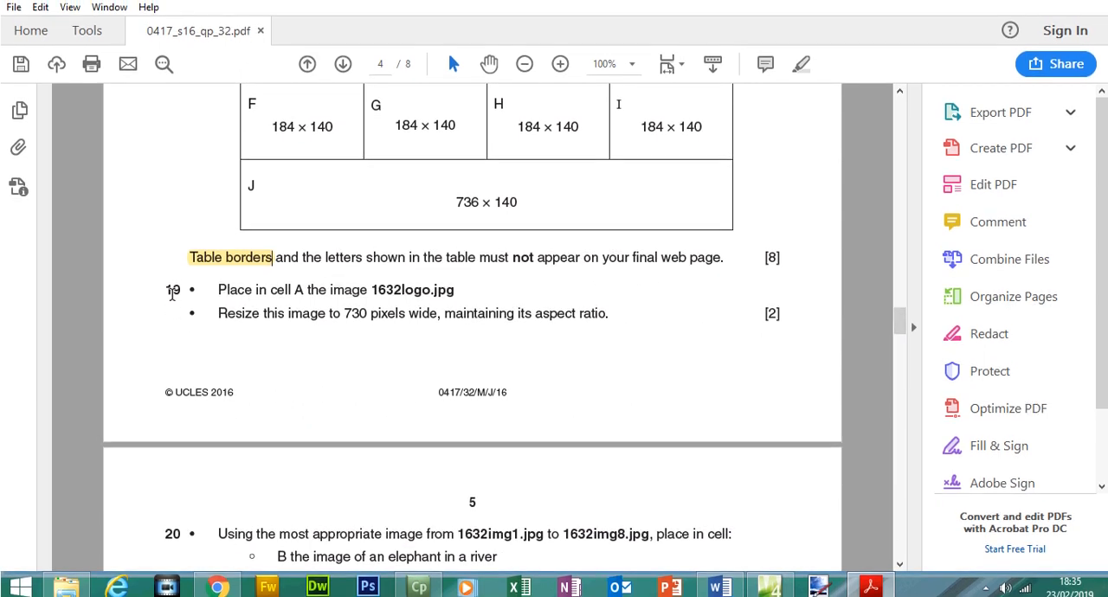
left_click_drag(903, 334, 902, 326)
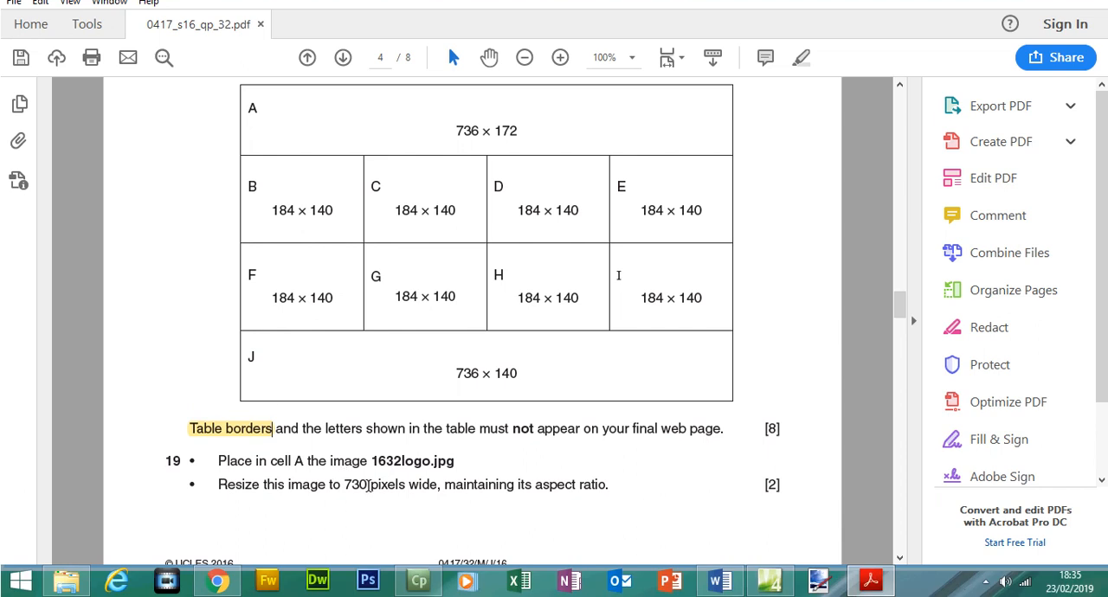
left_click_drag(376, 461, 461, 463)
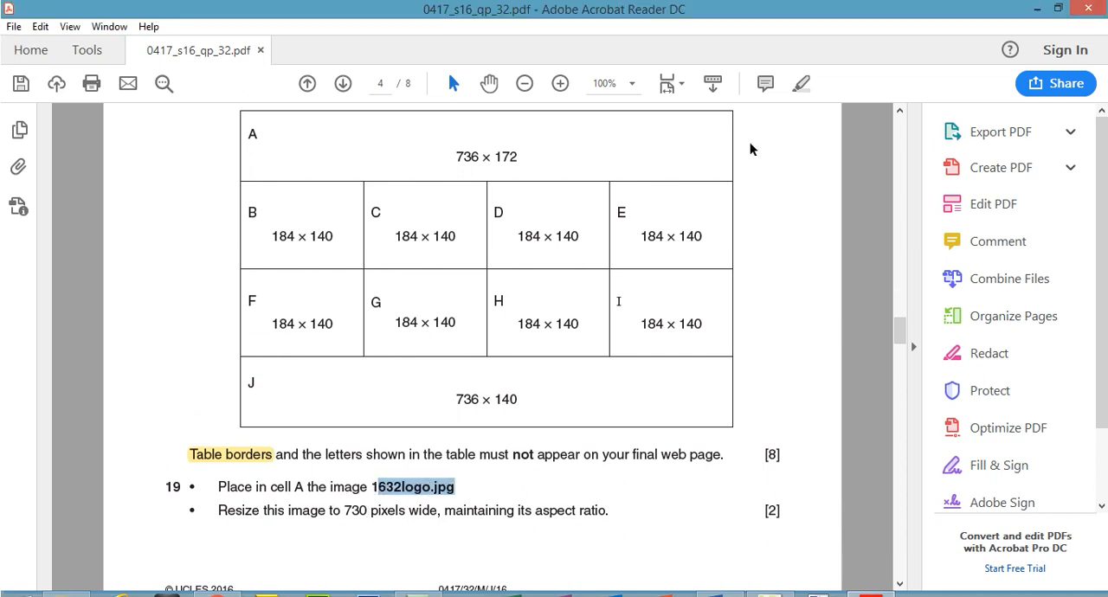
left_click(801, 86)
Switch back to Expression Web and start inserting a picture from file in the table's top cell.
left_click(769, 579)
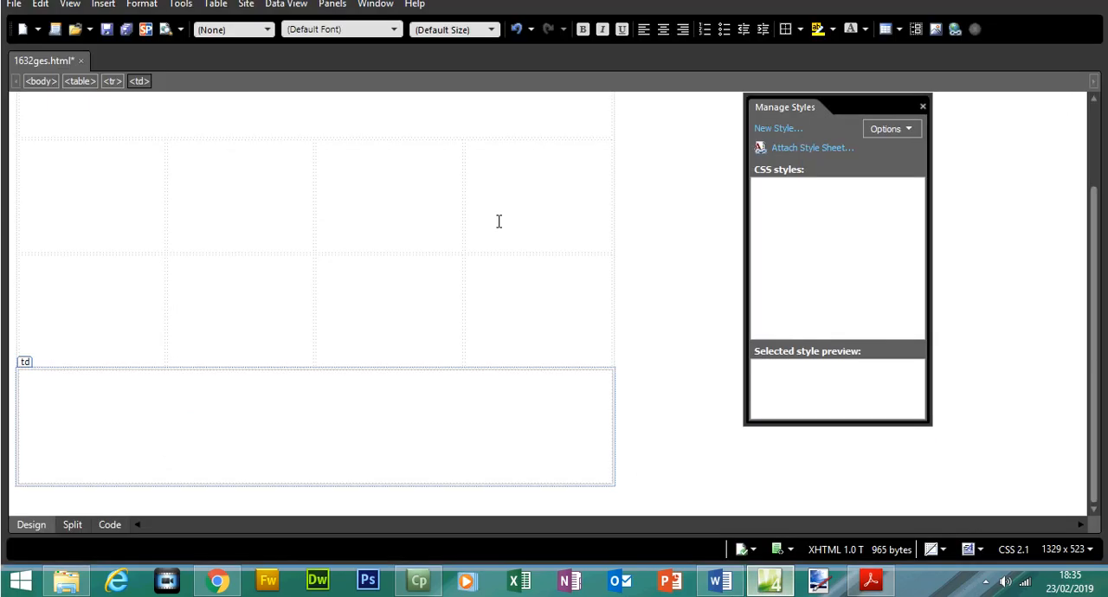
left_click(416, 132)
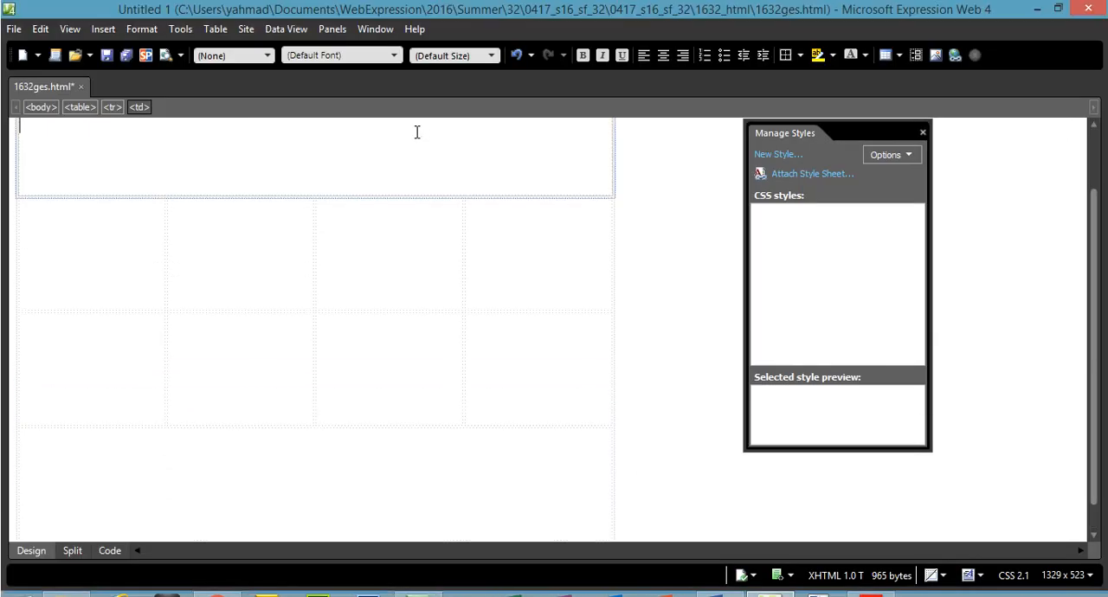
left_click(103, 29)
mouse_move(153, 147)
left_click(288, 148)
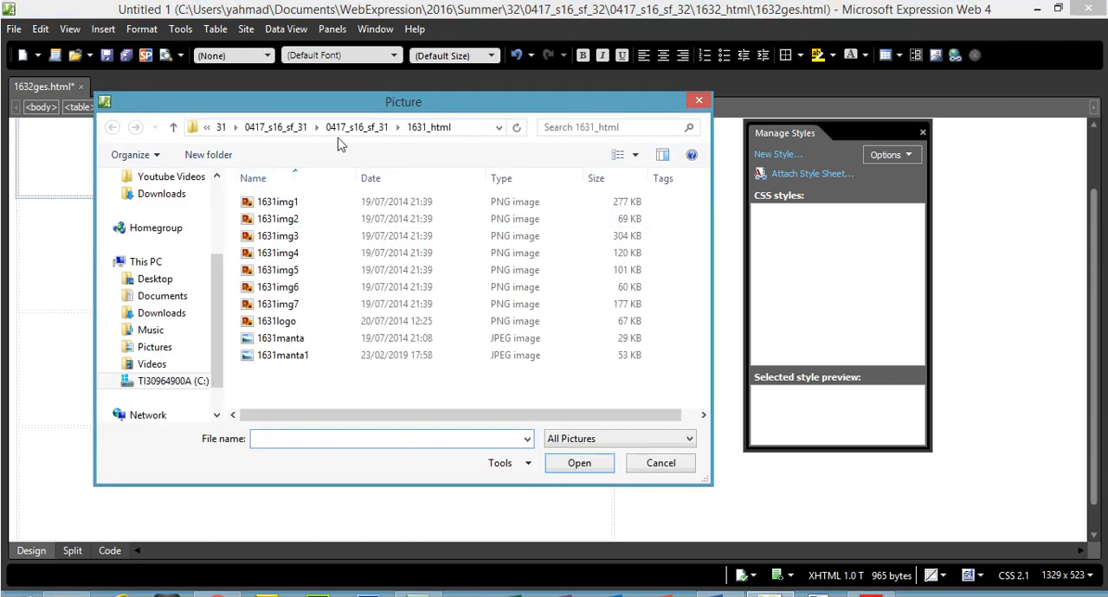
Browse to the 1632_html folder under 2016, Summer, 32, 0417_s16_sf_32 for the picture.
left_click(221, 130)
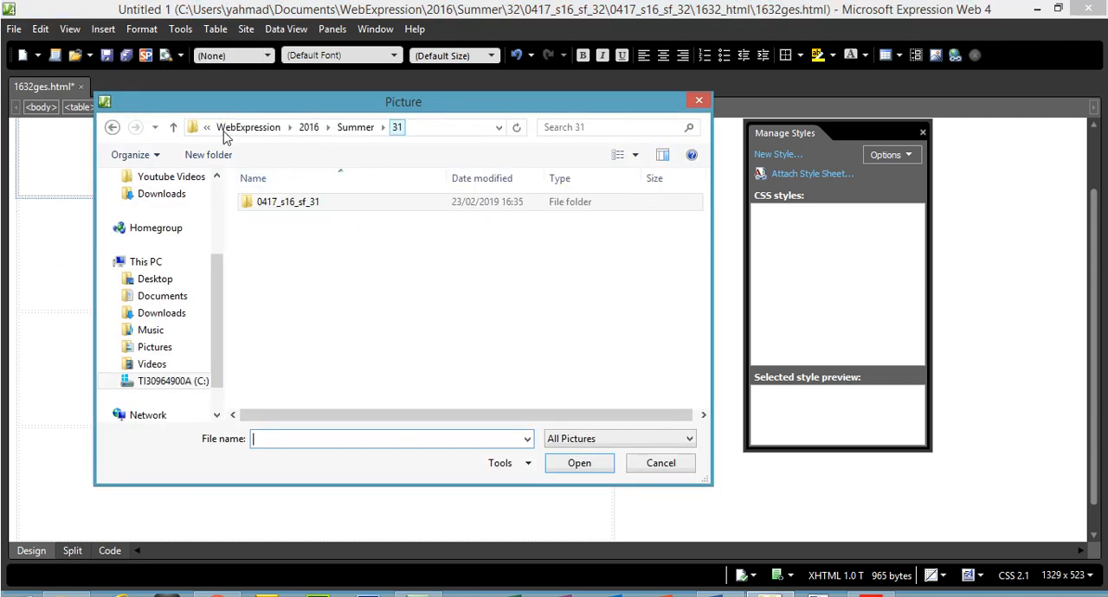
left_click(310, 131)
left_click(277, 221)
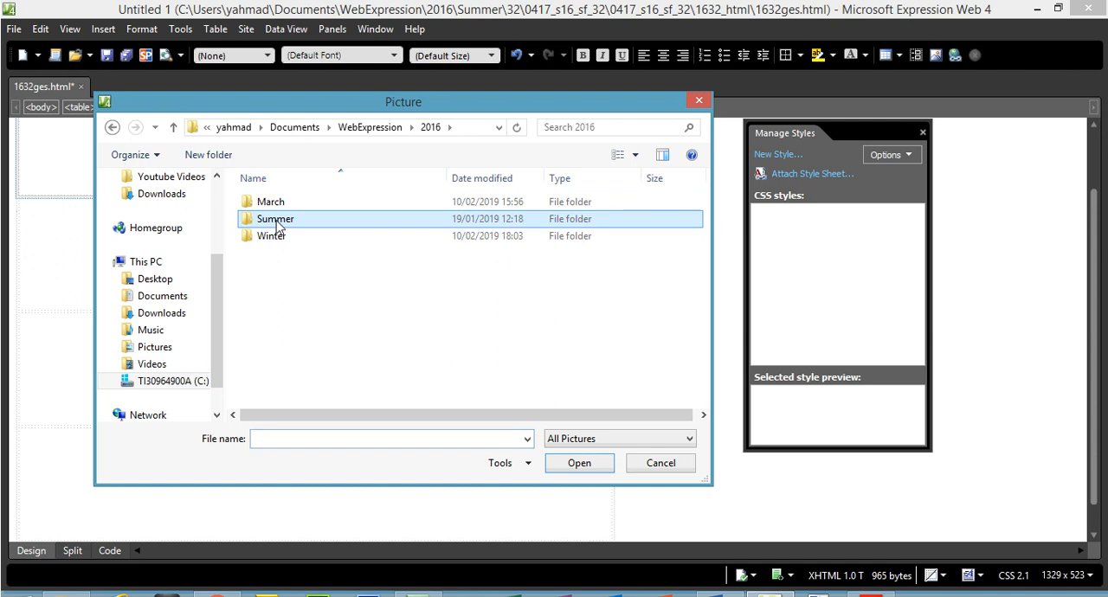
double_click(276, 223)
double_click(274, 218)
double_click(273, 210)
double_click(273, 211)
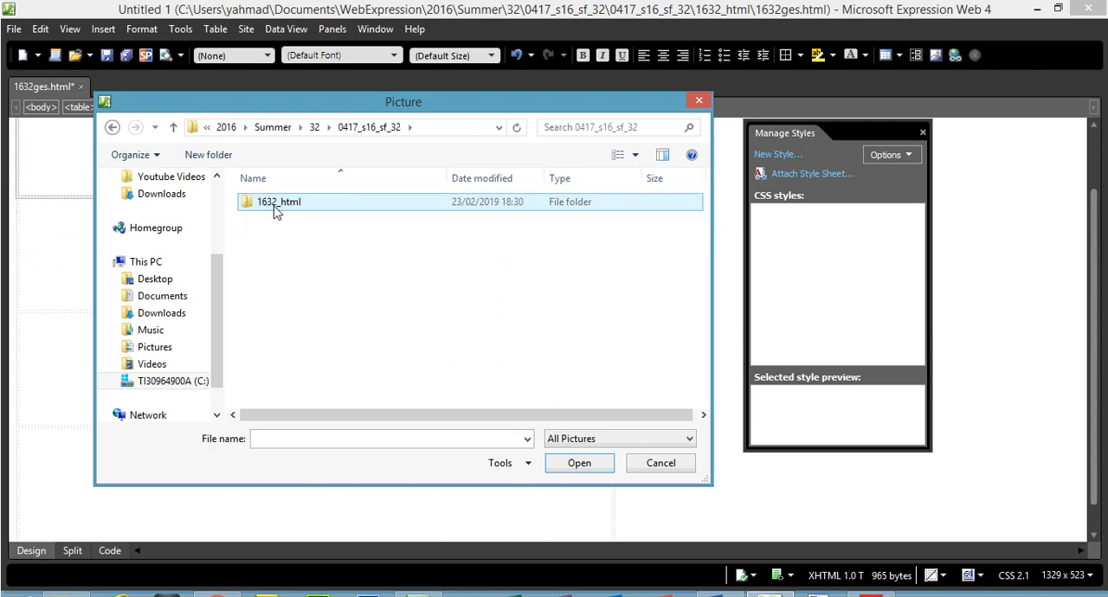
double_click(275, 208)
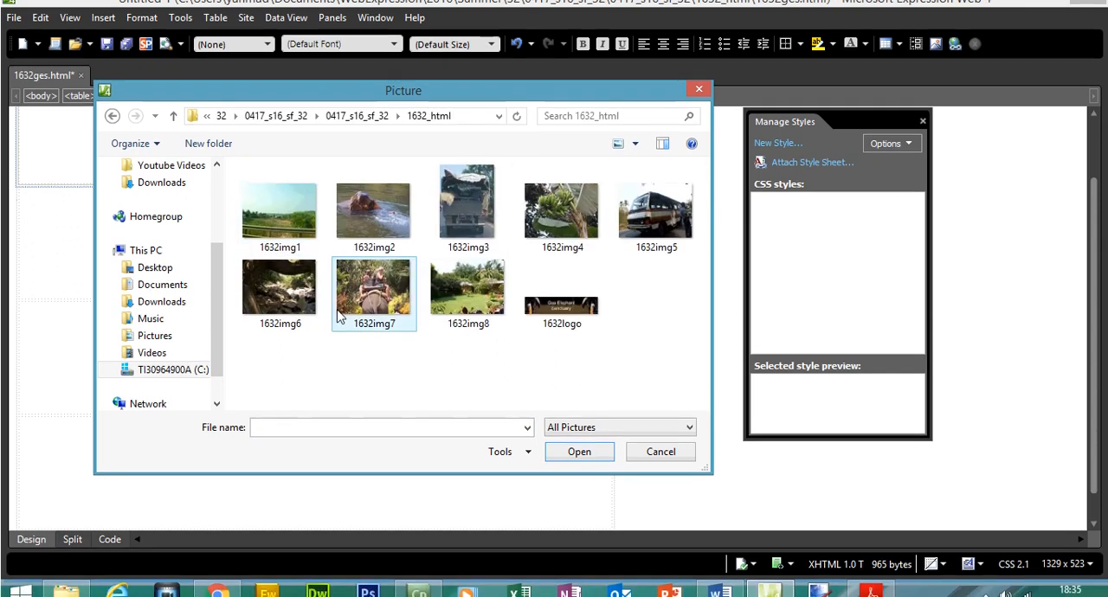
Insert the 1632logo image in the top cell with the alternate text "Logo".
double_click(560, 307)
type("L")
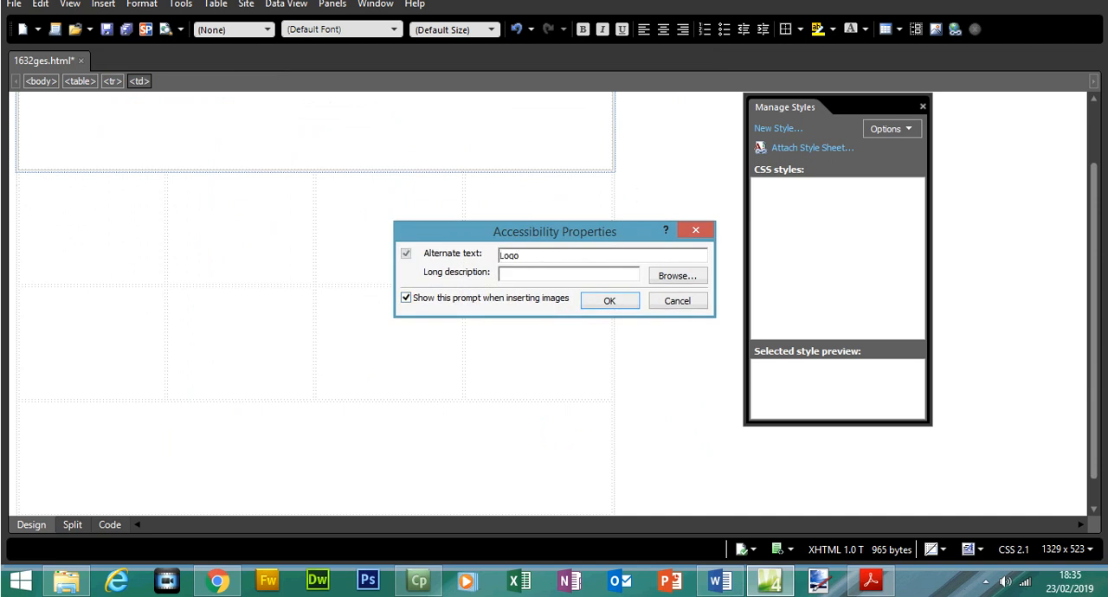
type("ogo")
left_click(609, 300)
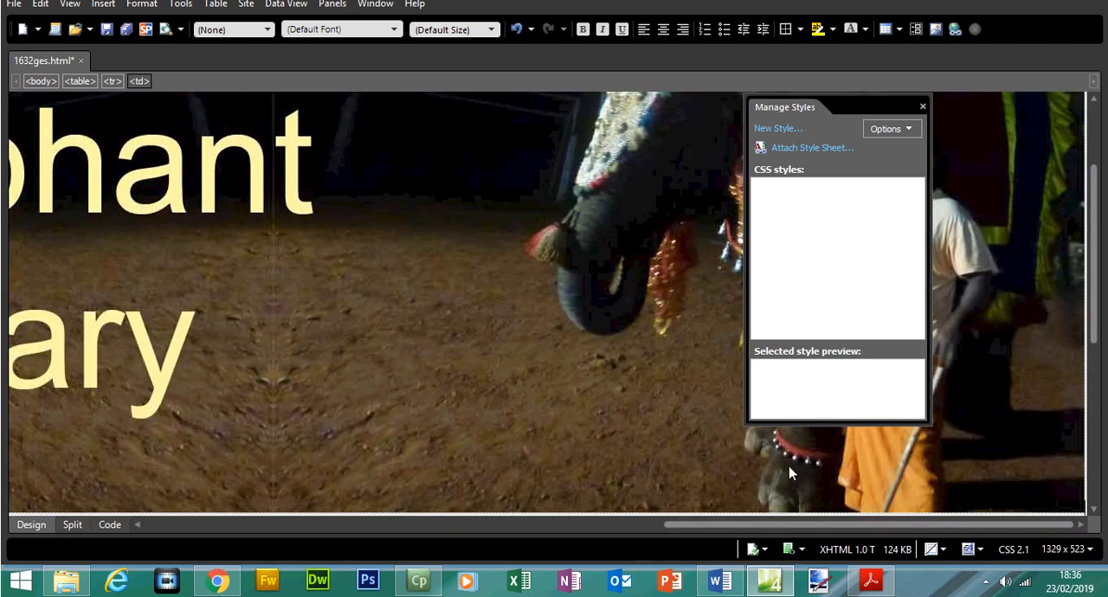
Return to the question paper in Acrobat Reader and highlight "730 pixels wide, maintaining its aspect ratio" in question 19.
left_click(870, 579)
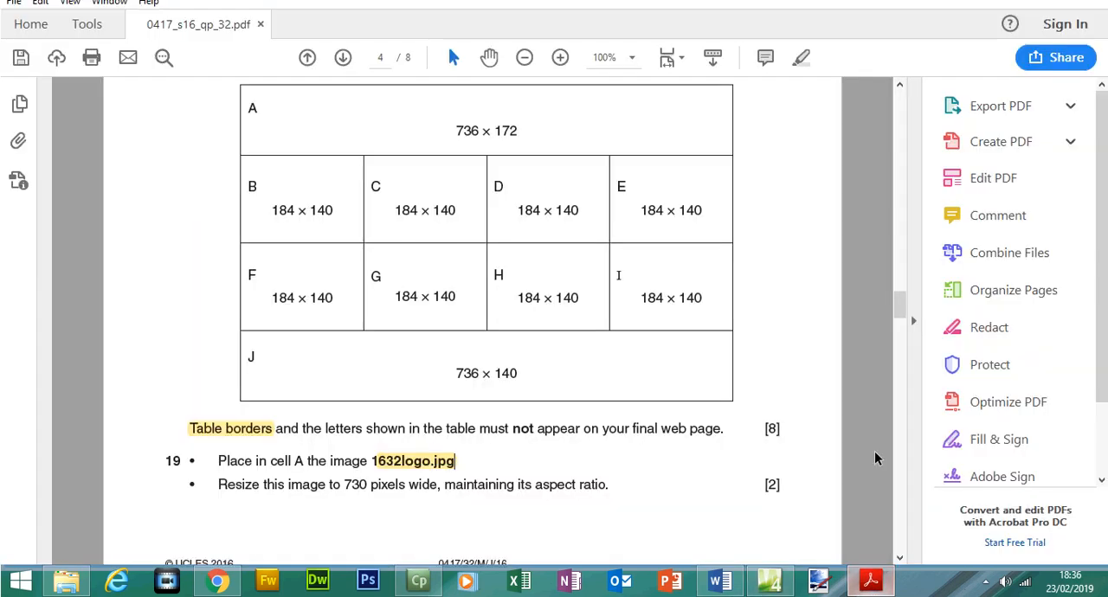
left_click_drag(220, 485, 351, 487)
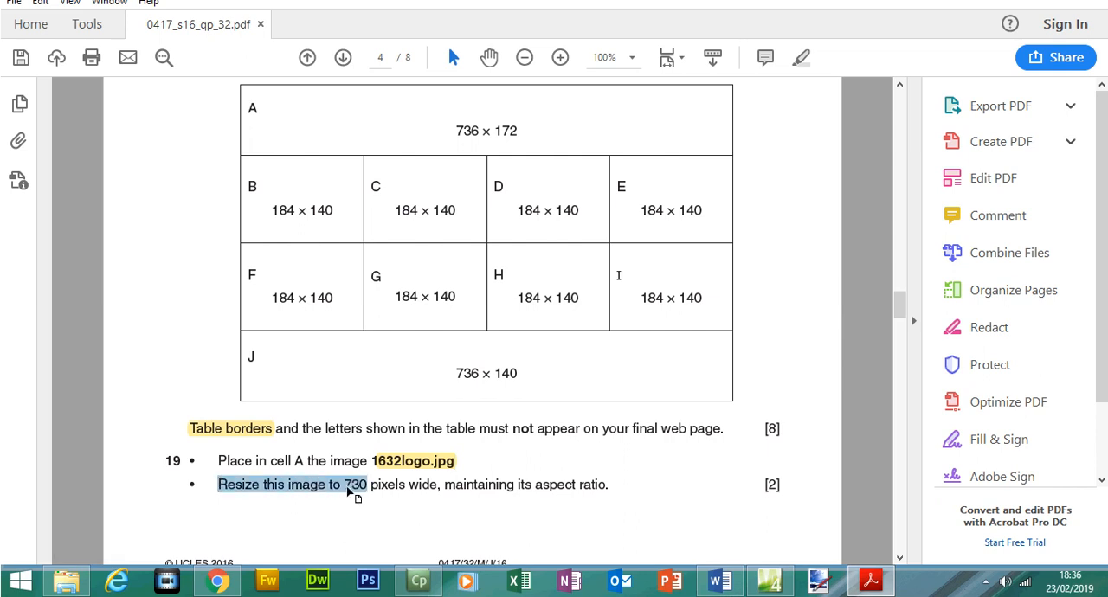
left_click(357, 493)
left_click_drag(346, 486, 607, 492)
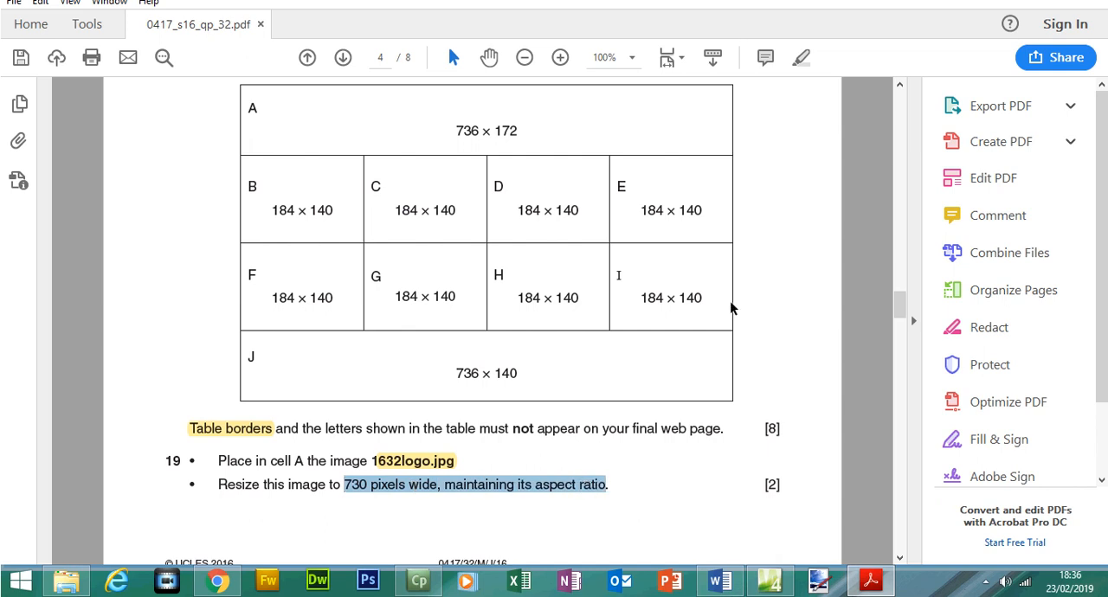
left_click(806, 89)
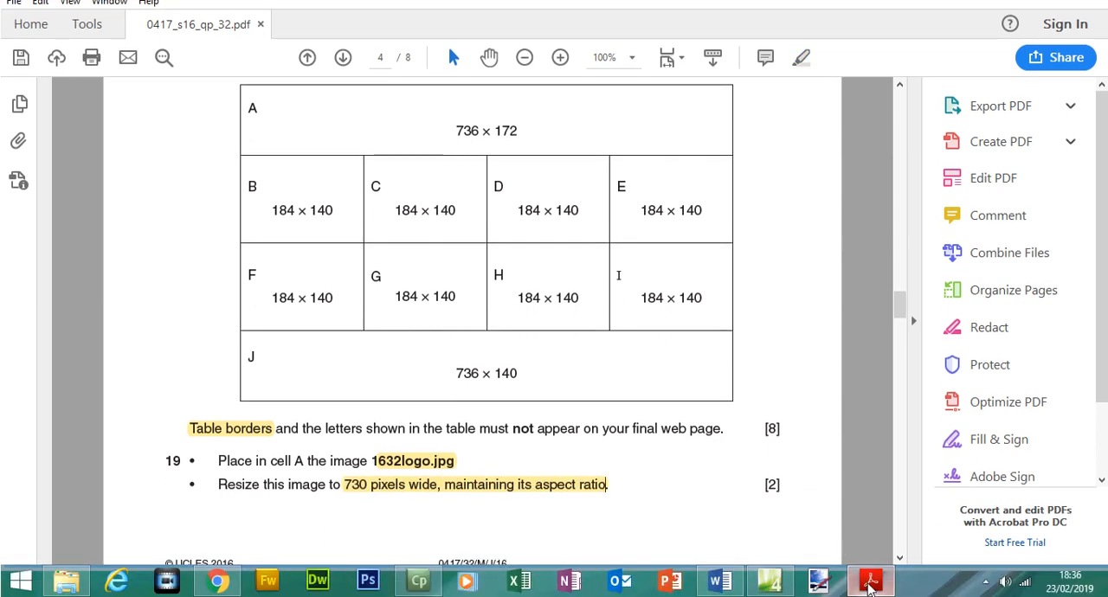
Switch back to Expression Web and resize the logo picture to 730 pixels wide, keeping its aspect ratio.
left_click(869, 589)
right_click(635, 239)
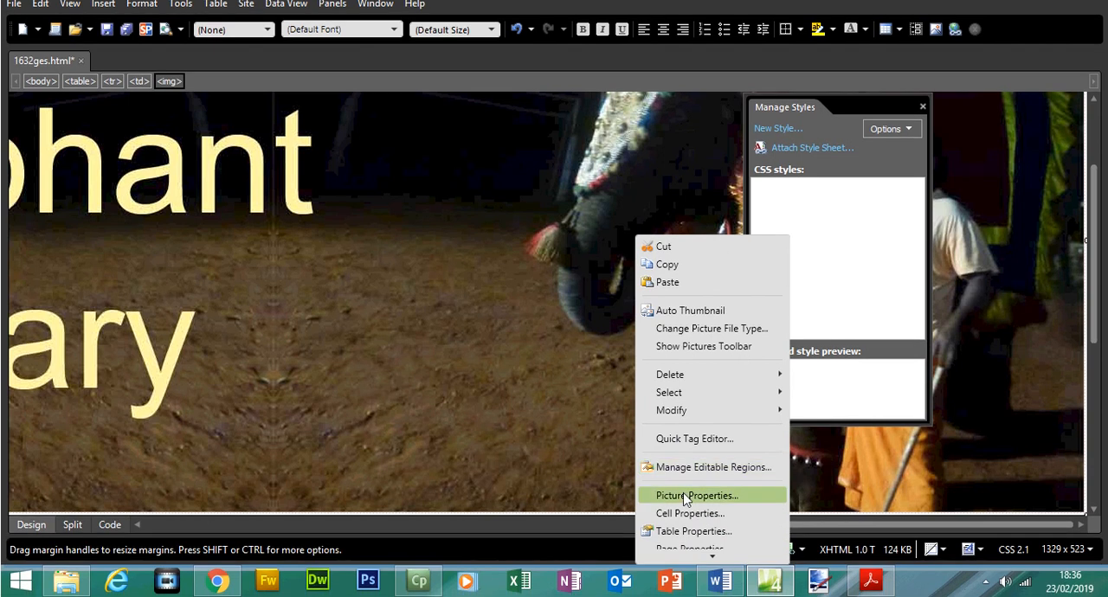
left_click(685, 496)
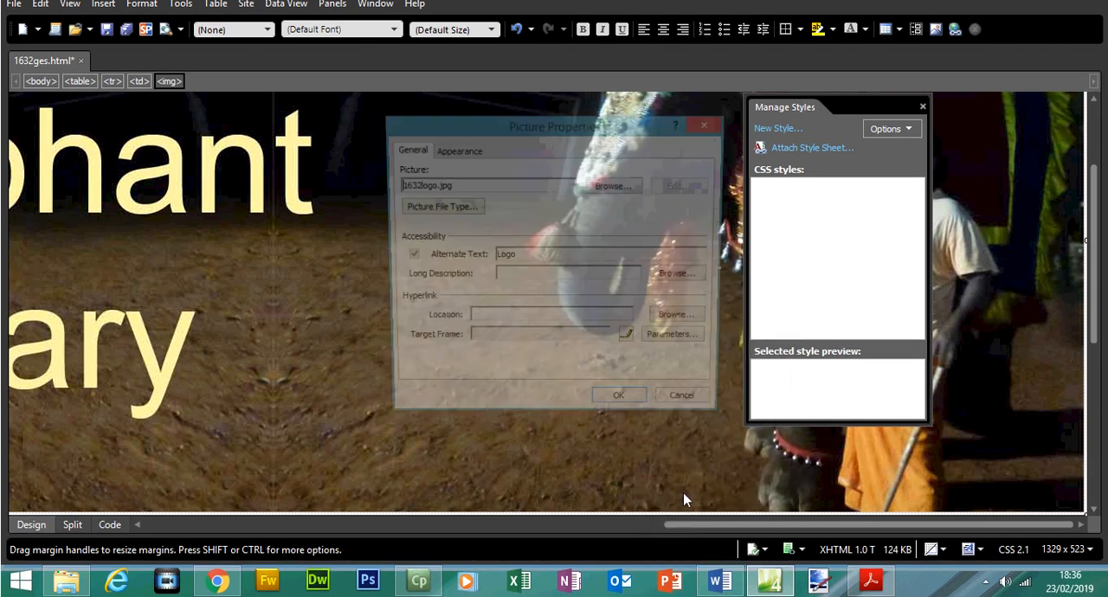
left_click(458, 150)
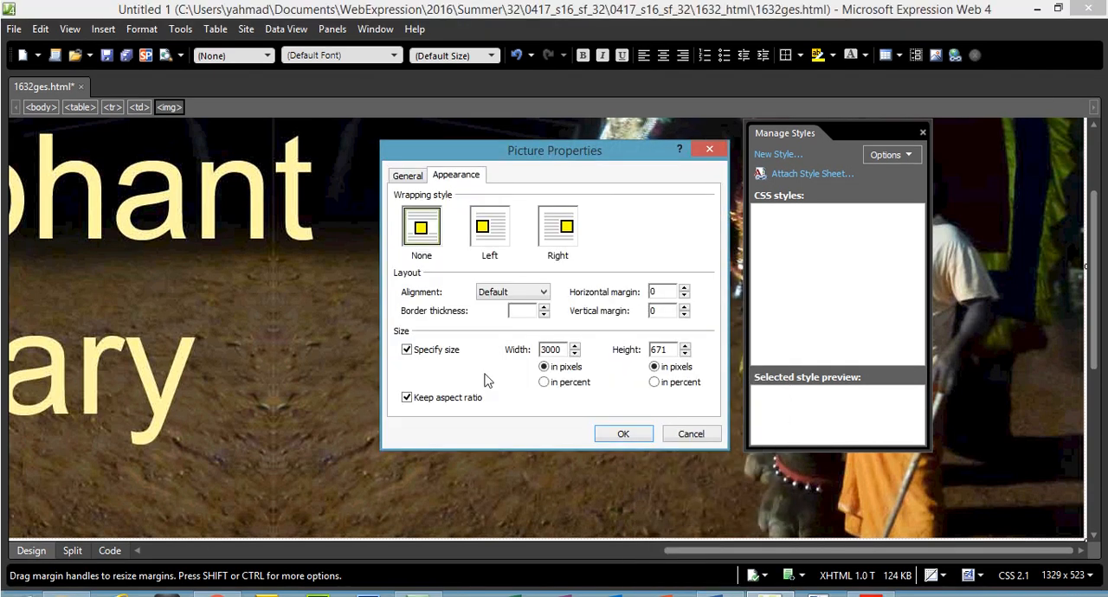
left_click_drag(560, 350, 502, 350)
left_click(872, 587)
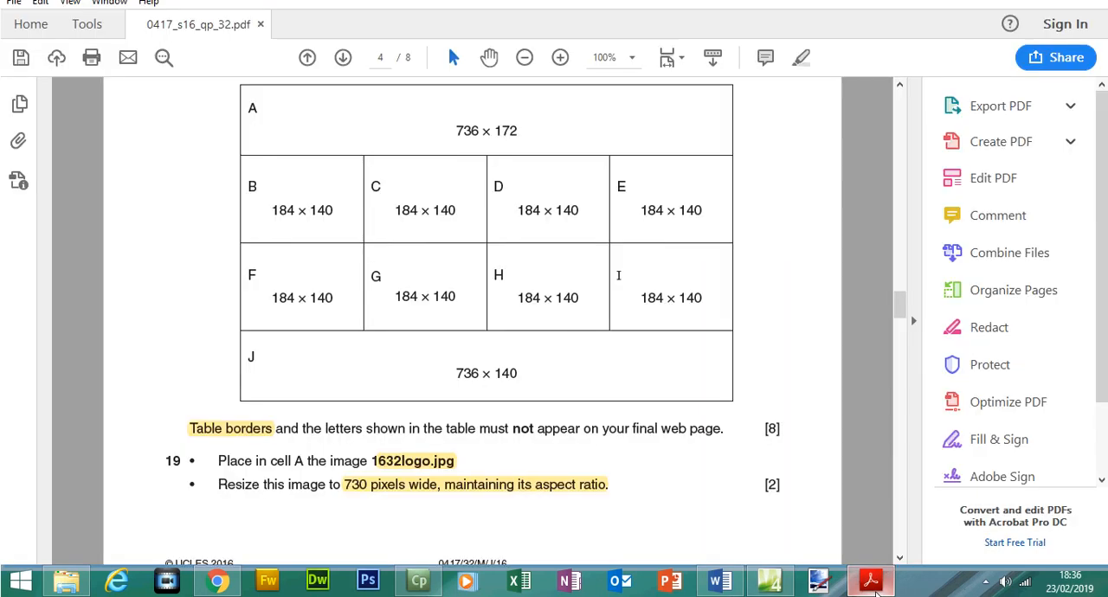
left_click(873, 585)
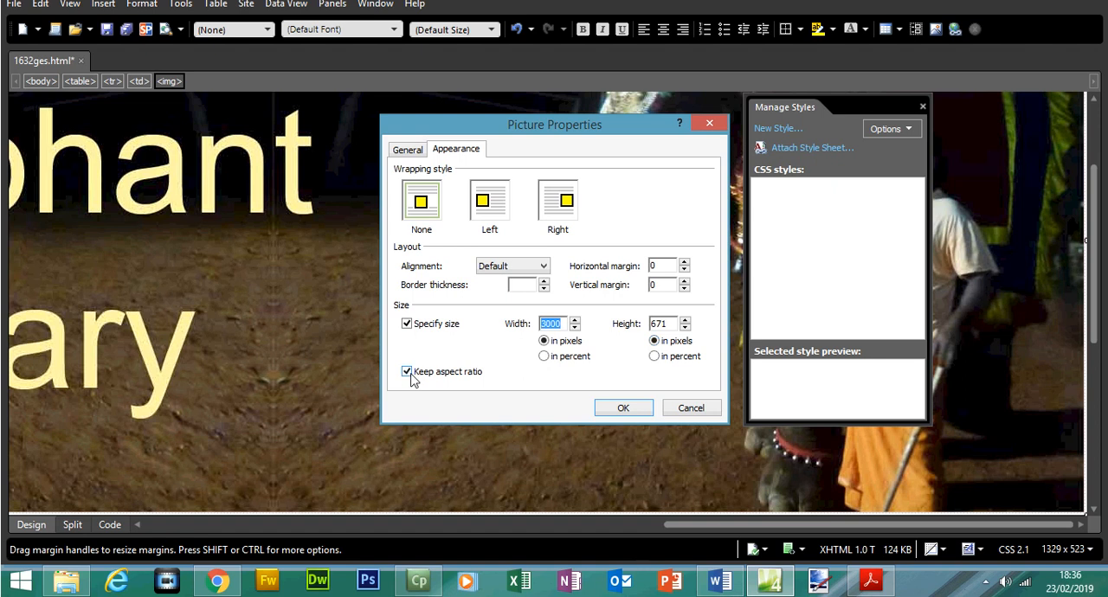
type("73")
left_click(627, 407)
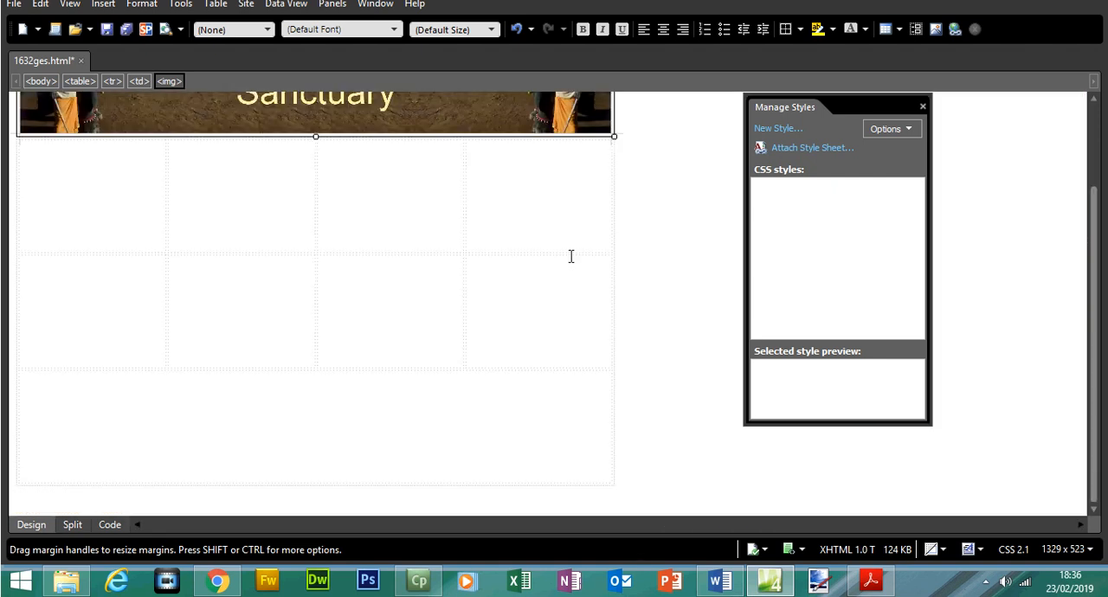
scroll(570, 256, "up", 3)
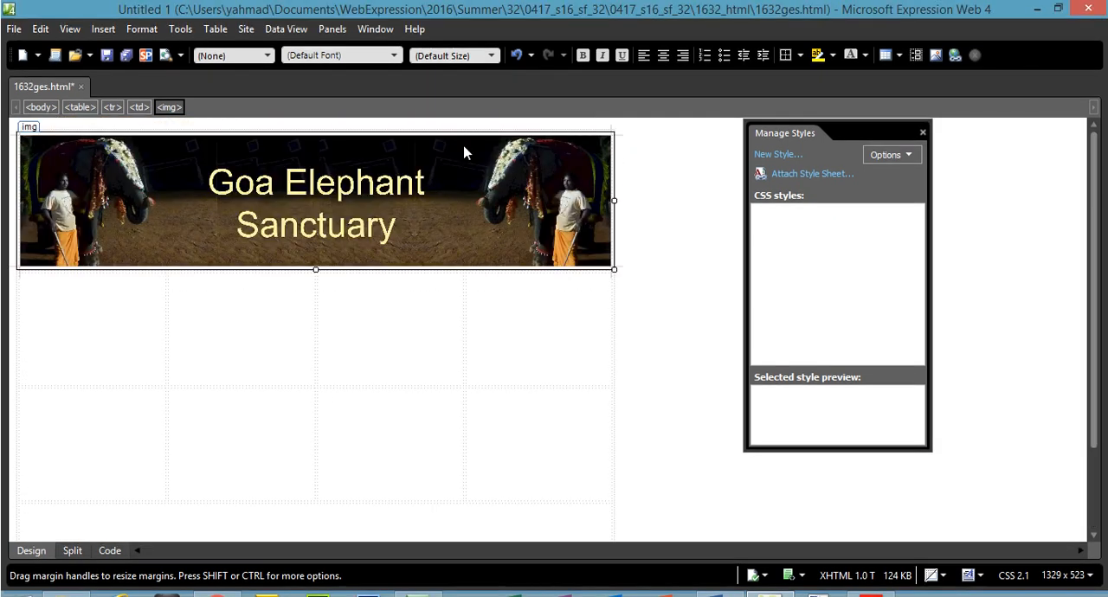
Check the alternate text in the logo's picture properties.
right_click(379, 194)
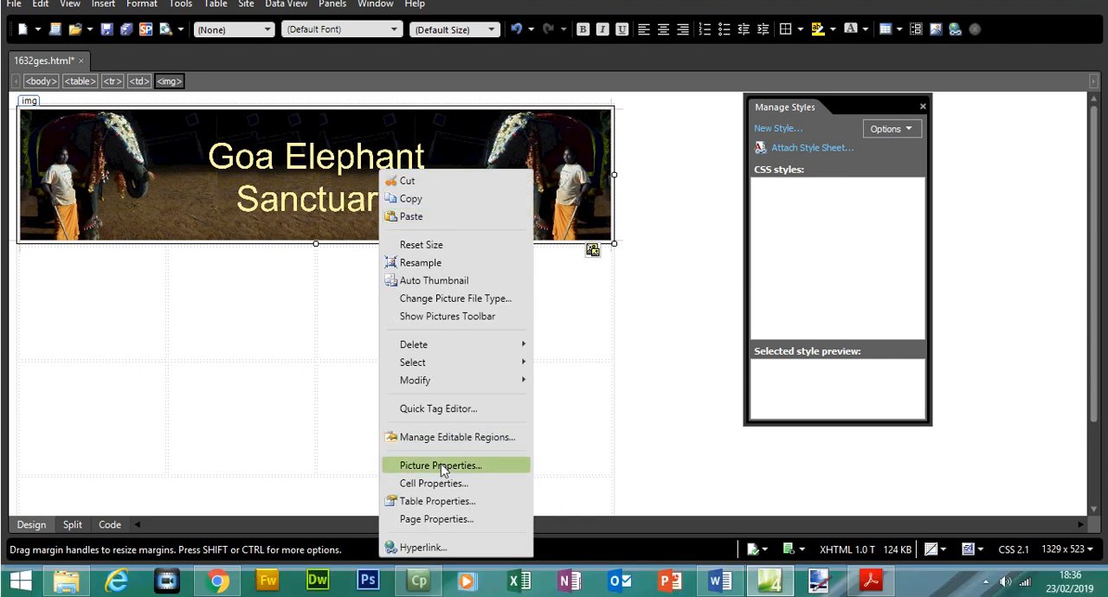
left_click(439, 492)
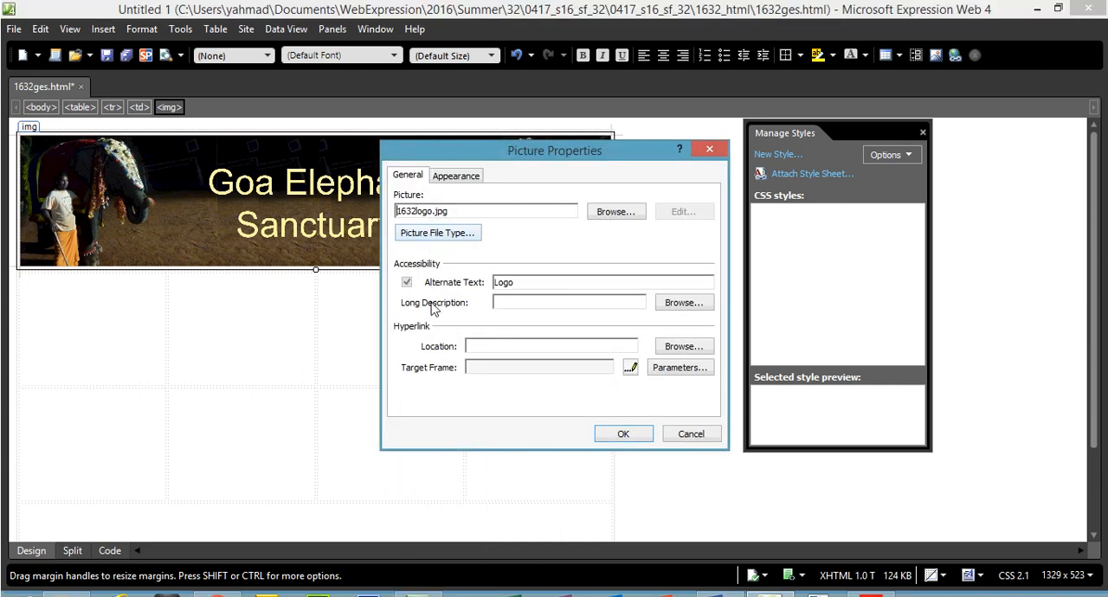
left_click_drag(532, 282, 474, 291)
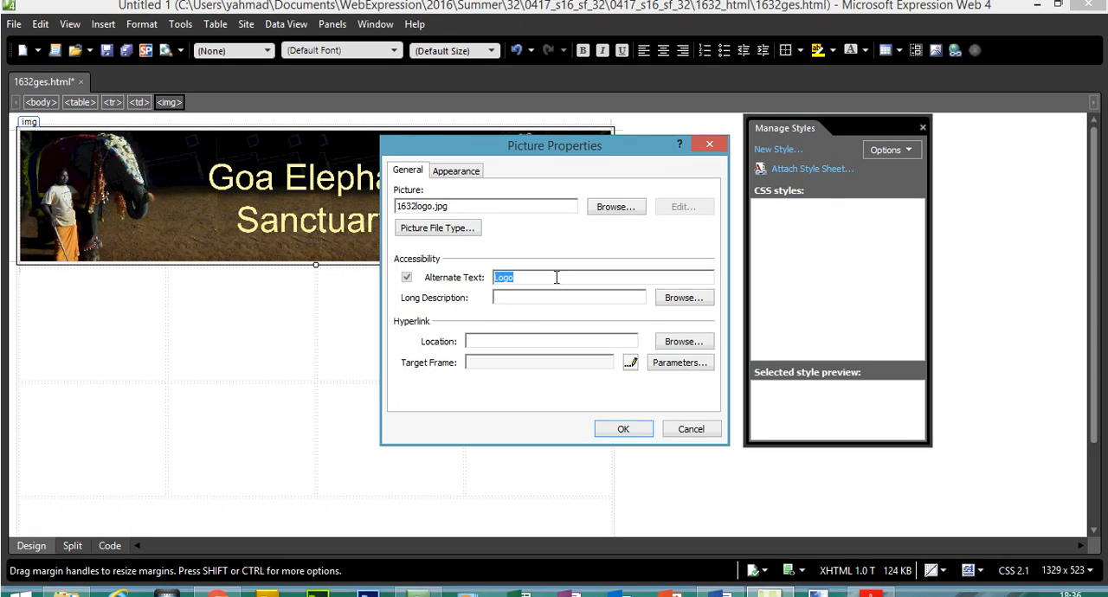
left_click(623, 429)
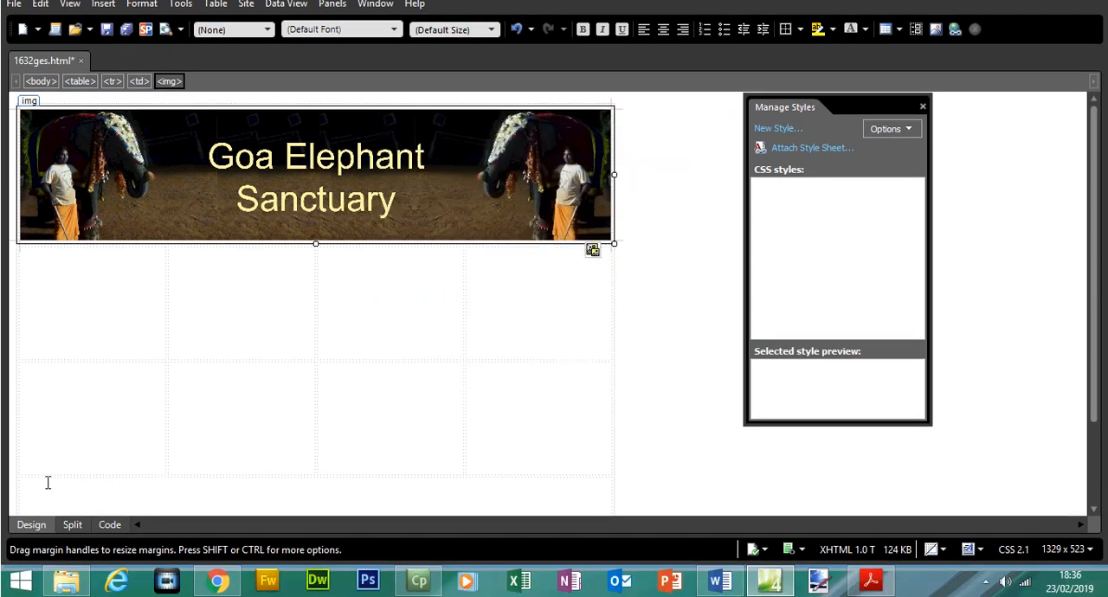
Review the logo's alt, height, src and width attributes in the page code, and return to Design view.
left_click(109, 545)
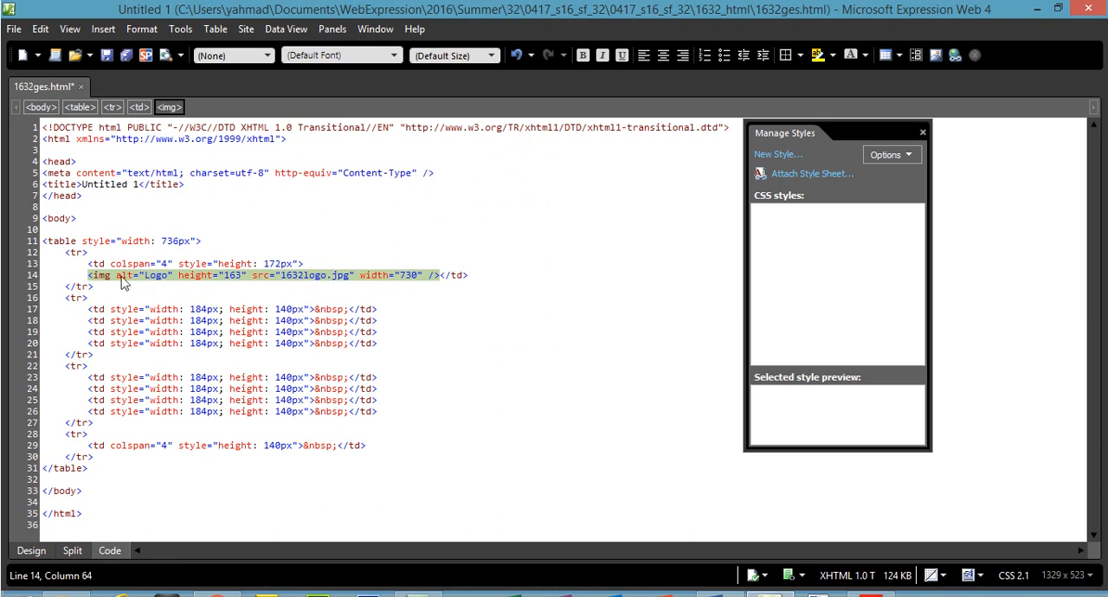
left_click_drag(116, 277, 149, 282)
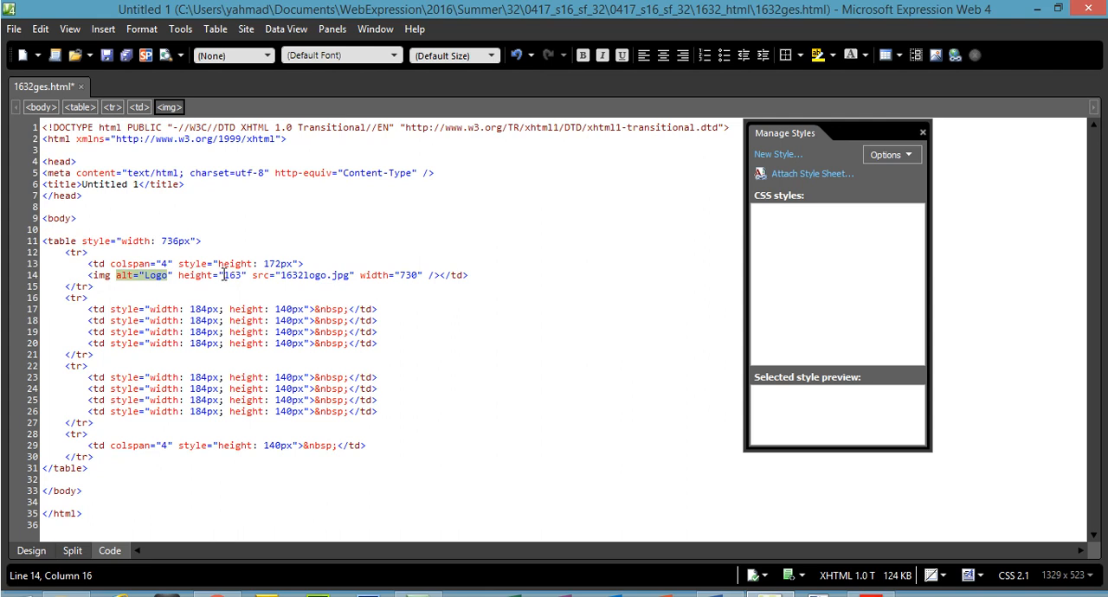
left_click_drag(224, 275, 412, 286)
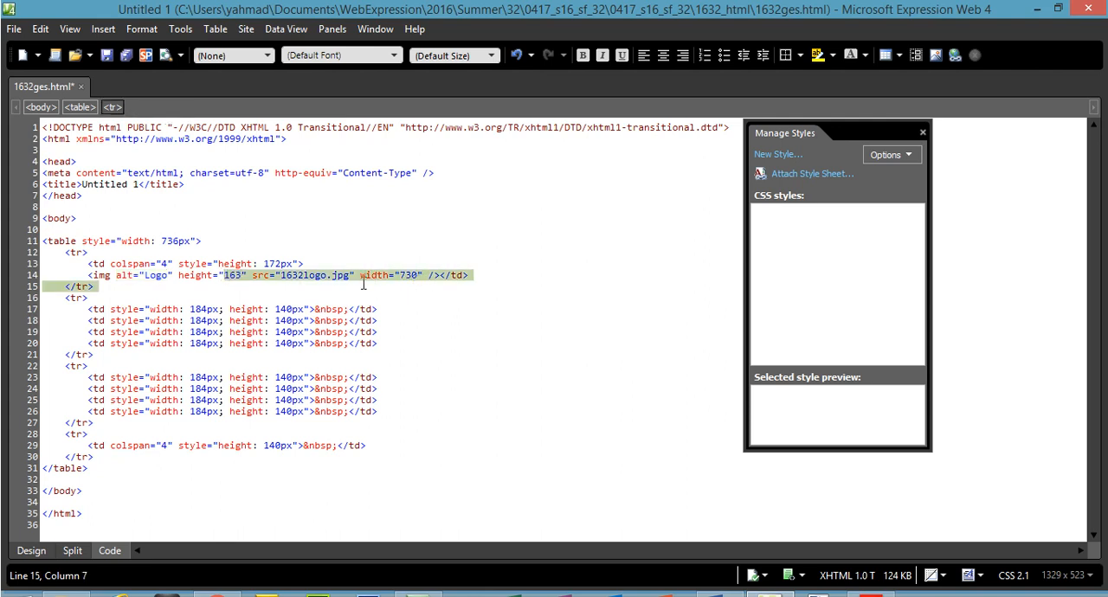
left_click(306, 279)
left_click_drag(251, 275, 353, 278)
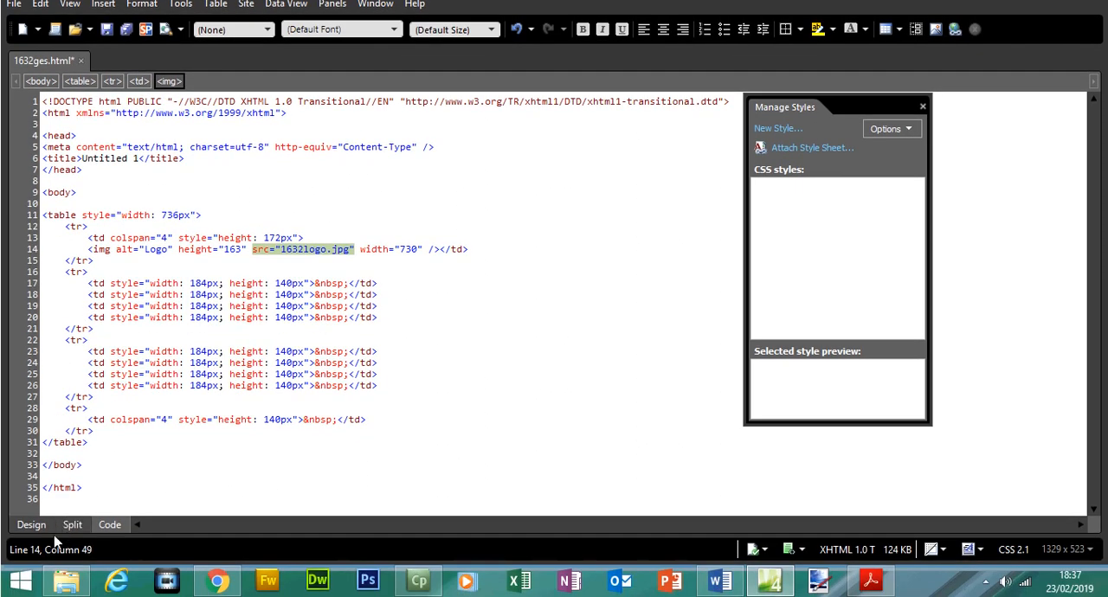
left_click(31, 550)
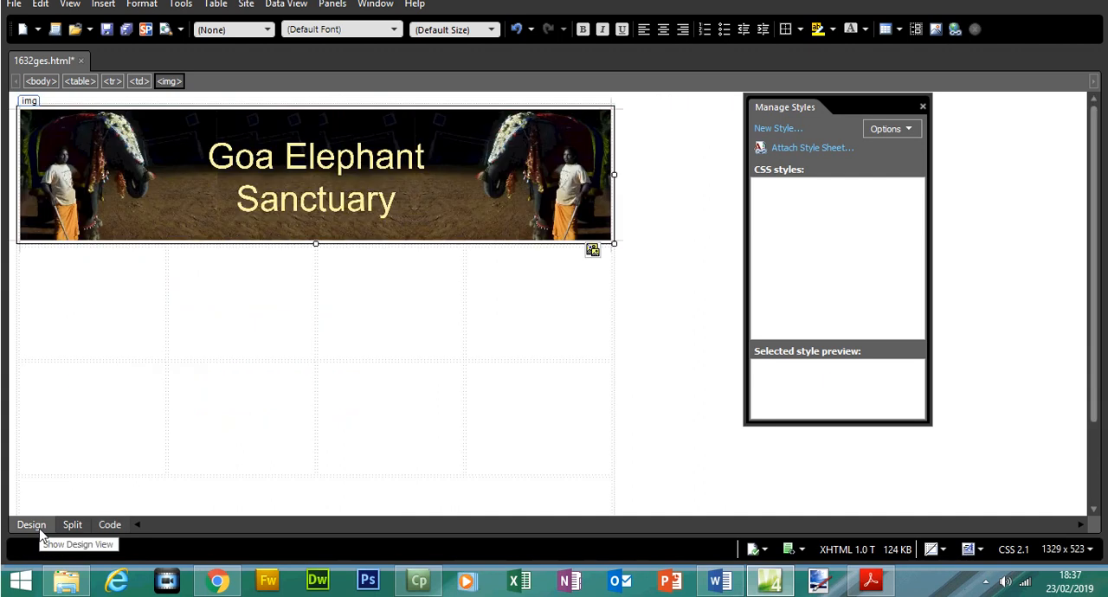
Switch to the question paper in Acrobat Reader and highlight question 20's instruction about placing images 1632img1.jpg to 1632img8.jpg.
left_click(871, 580)
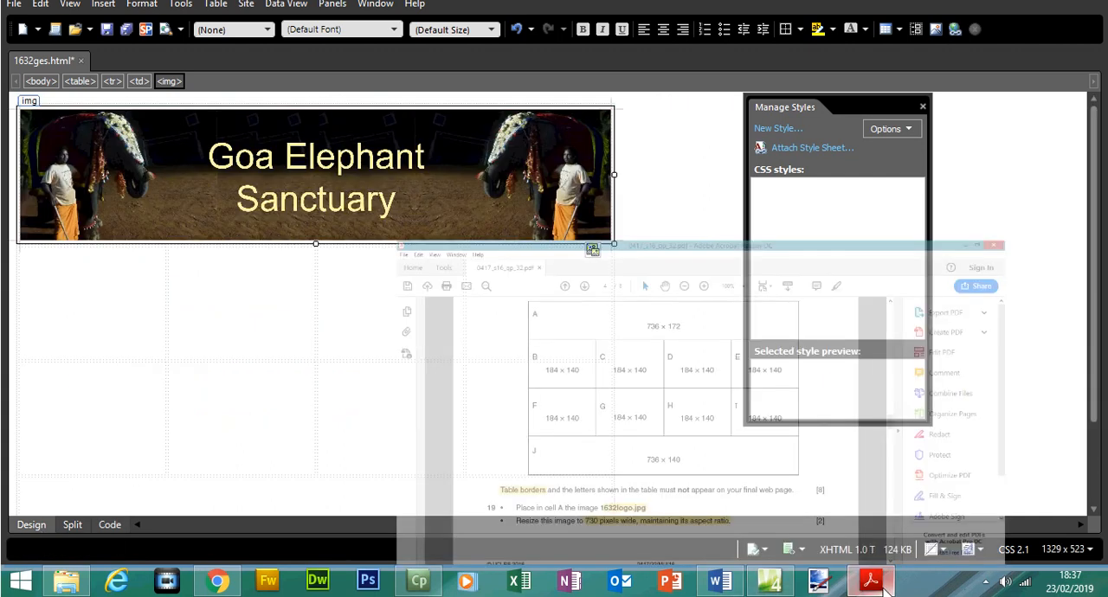
left_click_drag(905, 306, 904, 329)
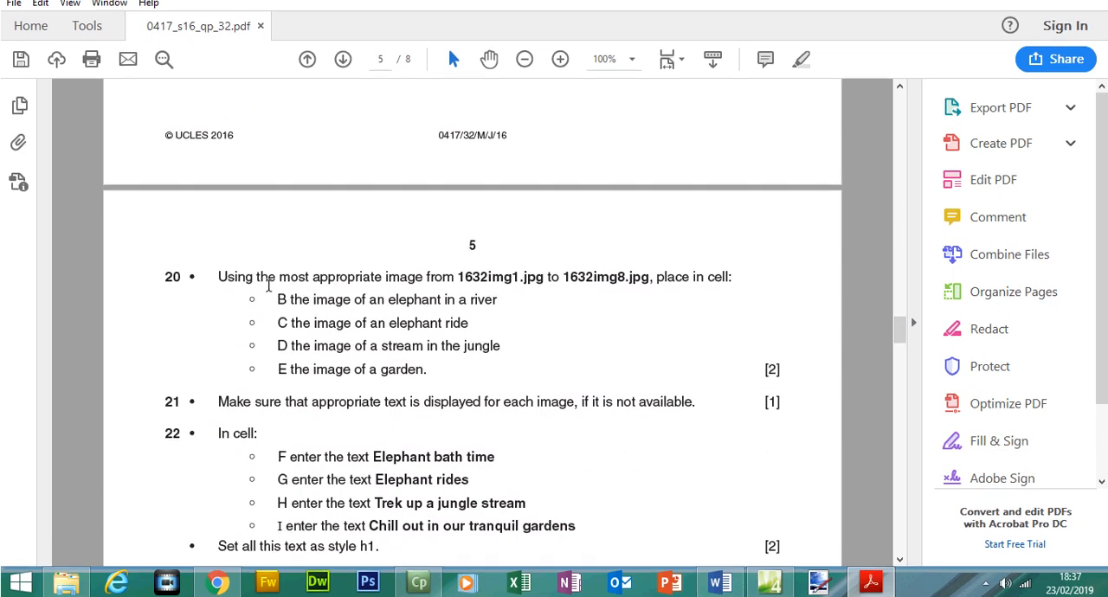
left_click_drag(233, 292, 402, 295)
left_click_drag(443, 295, 726, 293)
left_click(800, 84)
Compare question 20's list of cells B to E with their positions in the table diagram on page 4.
left_click_drag(284, 298, 307, 370)
scroll(895, 328, "up", 10)
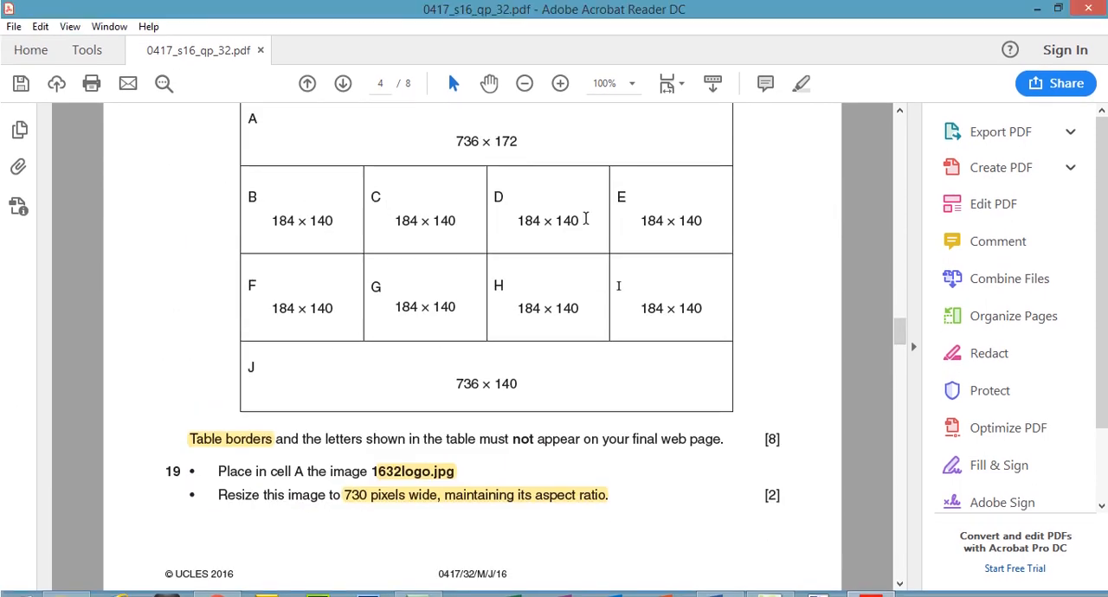
left_click_drag(271, 220, 662, 220)
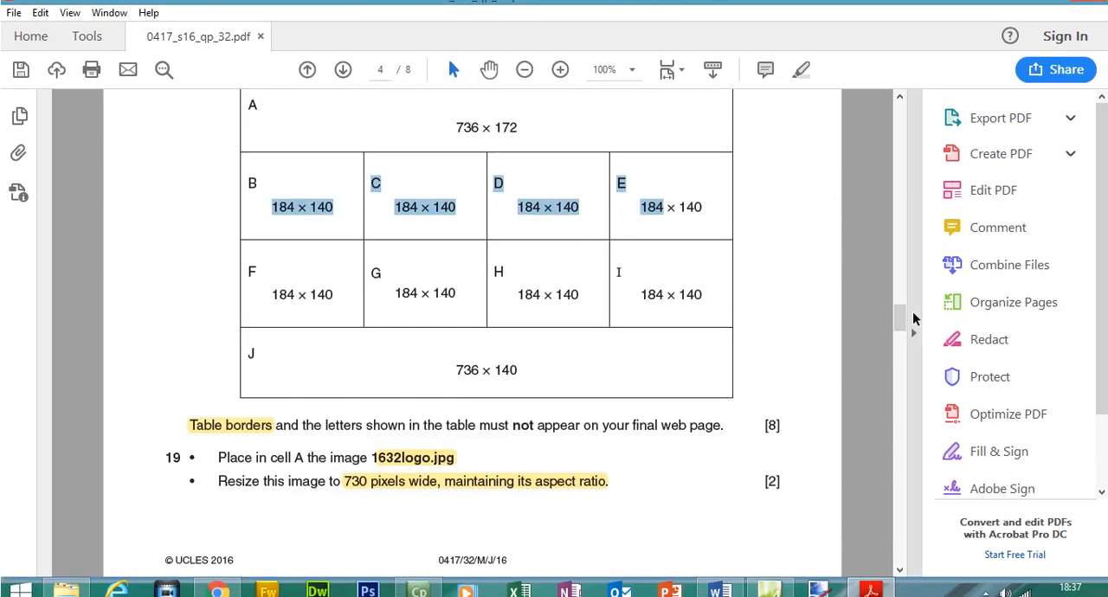
scroll(900, 335, "down", 1)
left_click_drag(899, 310, 900, 323)
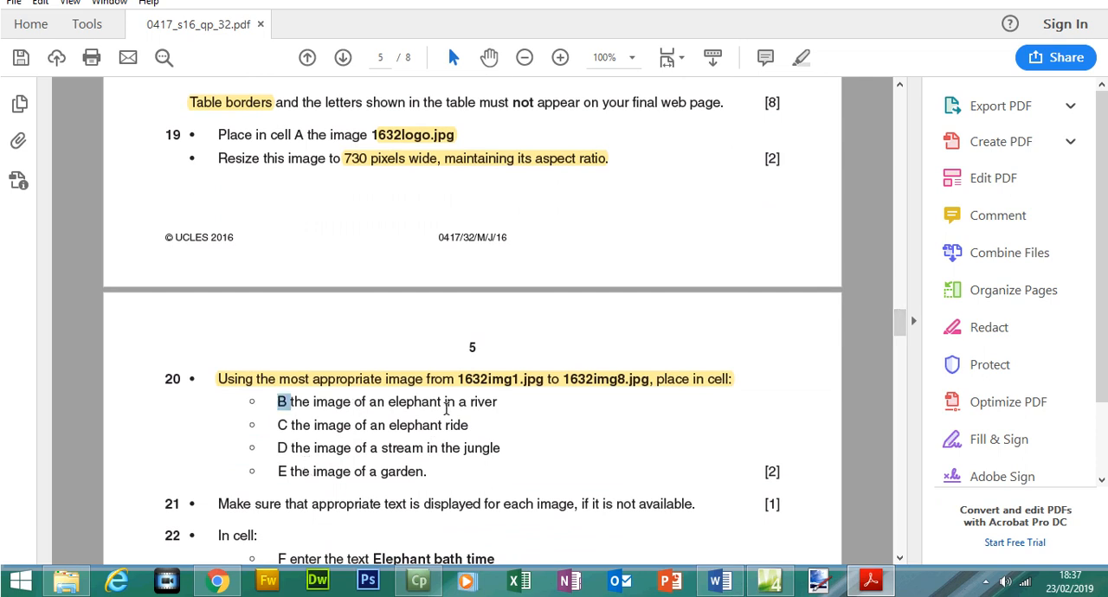
Switch to Expression Web and start inserting a picture from file in cell B, the first cell of the table's second row.
left_click(768, 580)
left_click(67, 277)
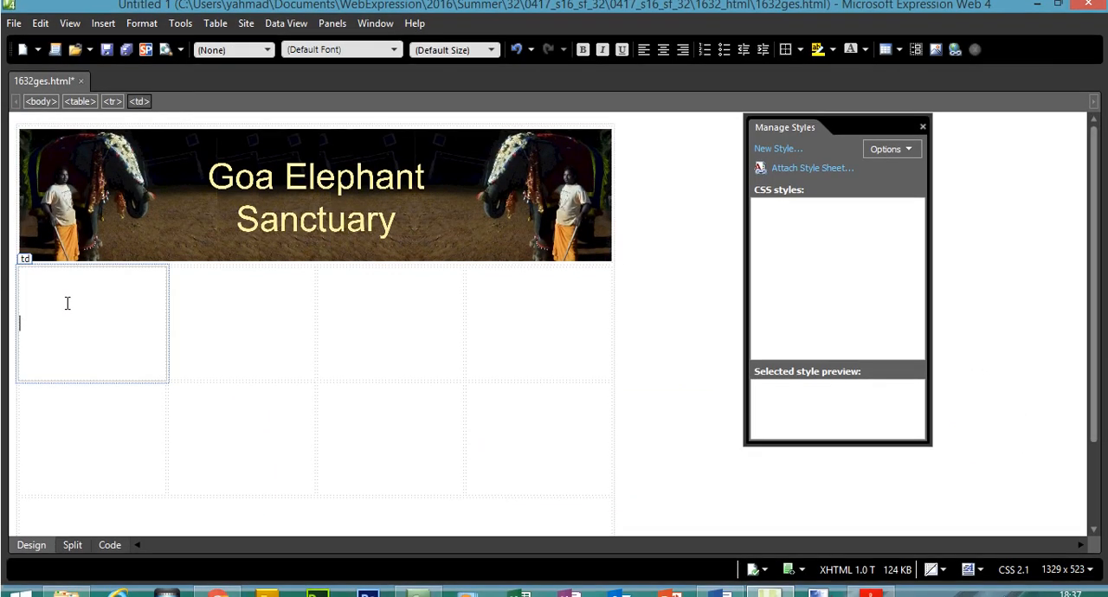
left_click(103, 28)
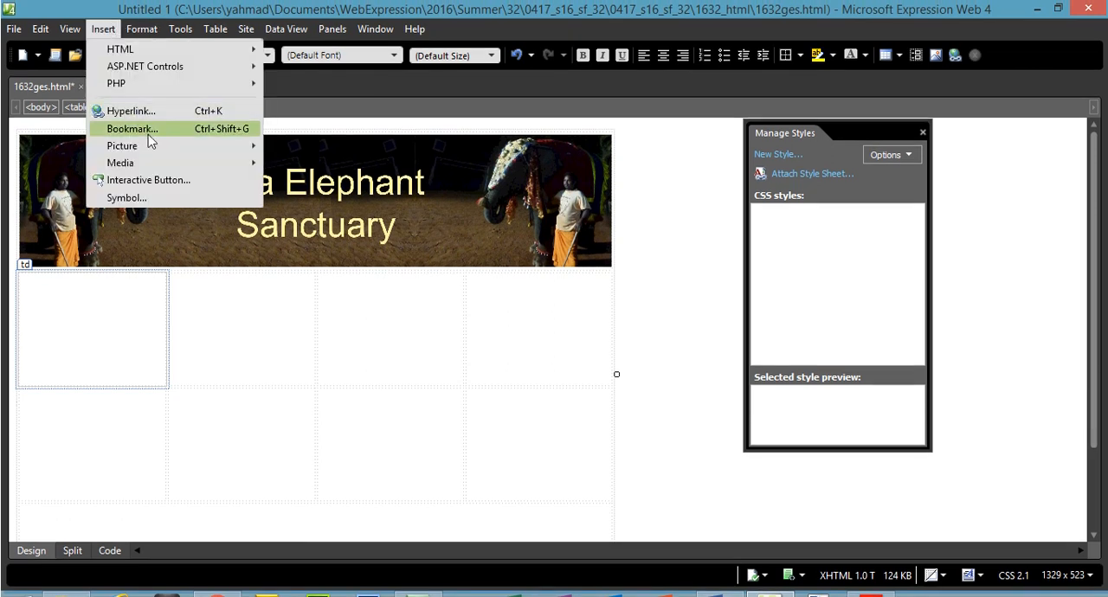
mouse_move(157, 147)
left_click(300, 147)
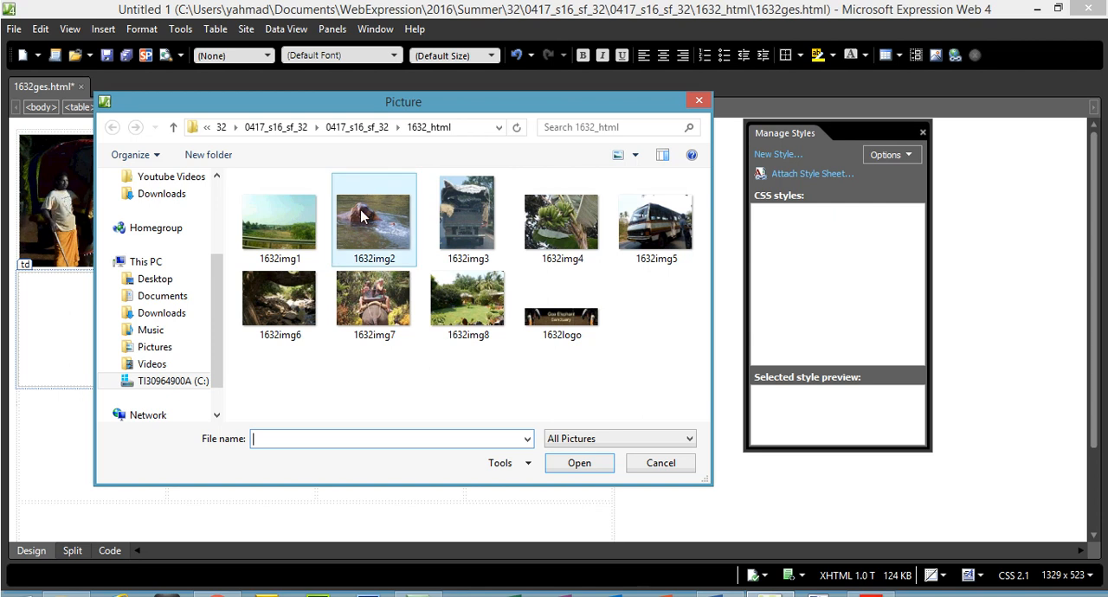
Enlarge the picture thumbnails and choose 1632img2, the elephant in the river, for cell B.
left_click(373, 221)
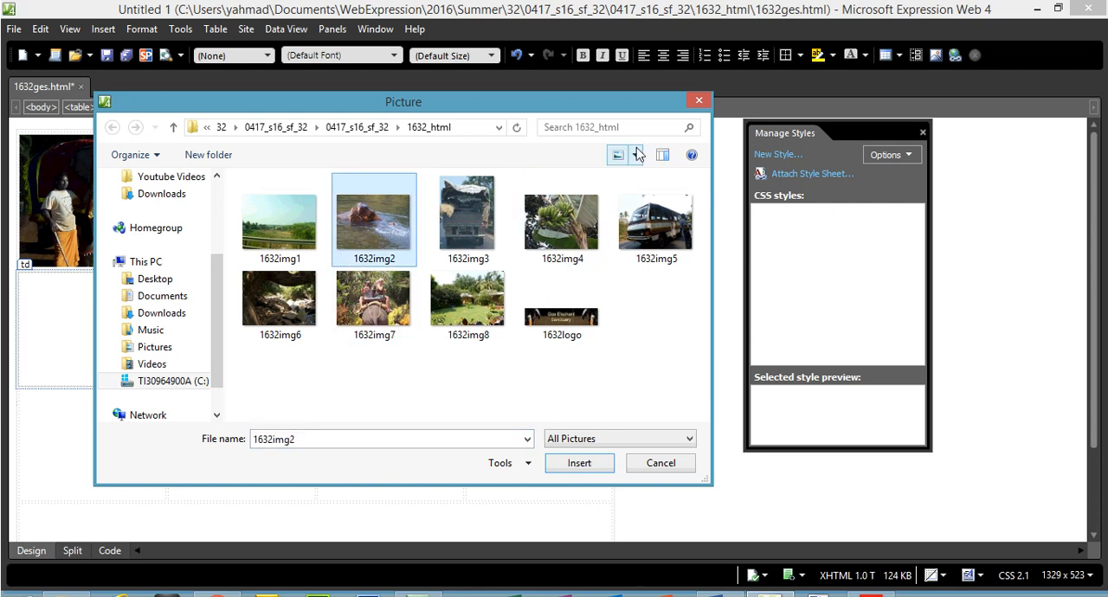
left_click(635, 155)
left_click(668, 120)
left_click(573, 285)
double_click(573, 285)
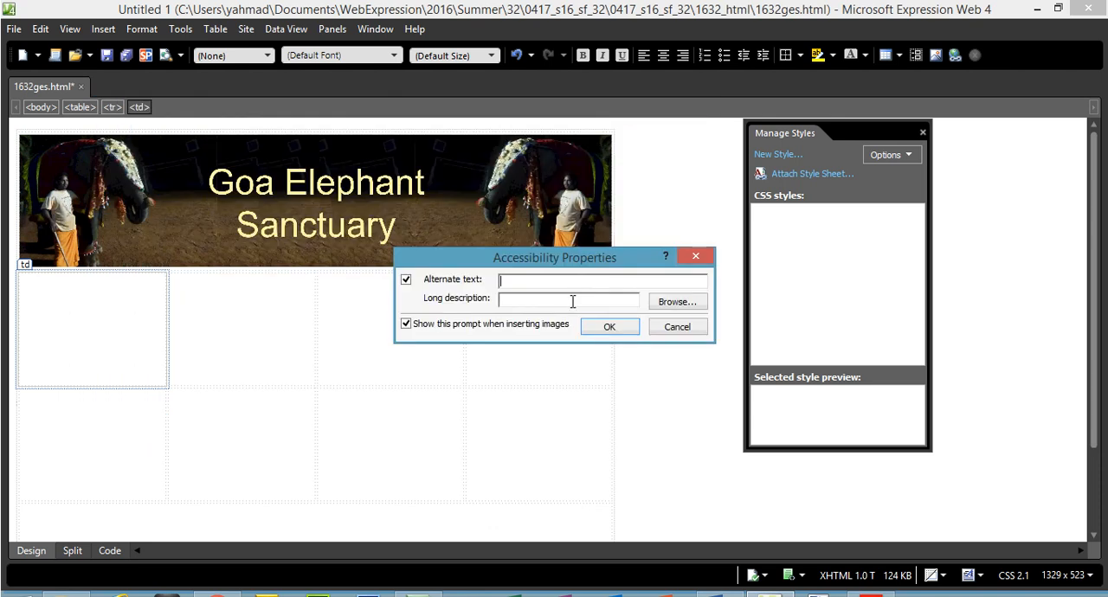
Copy "elephant in a river" from question 20 as the picture's alternate text and complete the insertion in cell B.
left_click(870, 584)
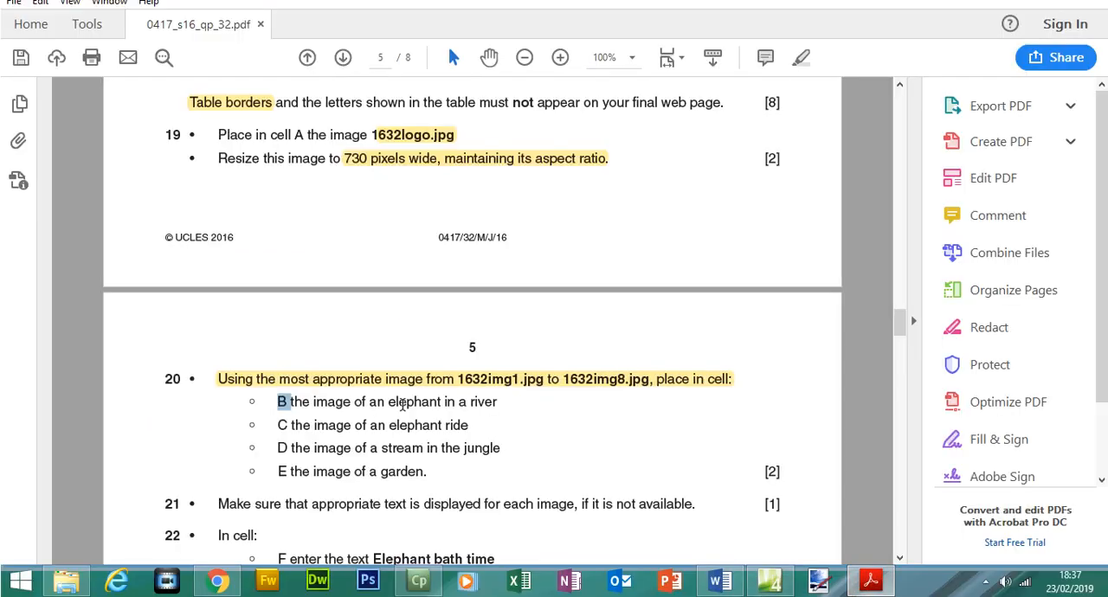
left_click_drag(391, 401, 502, 407)
right_click(484, 407)
left_click(520, 419)
left_click(770, 582)
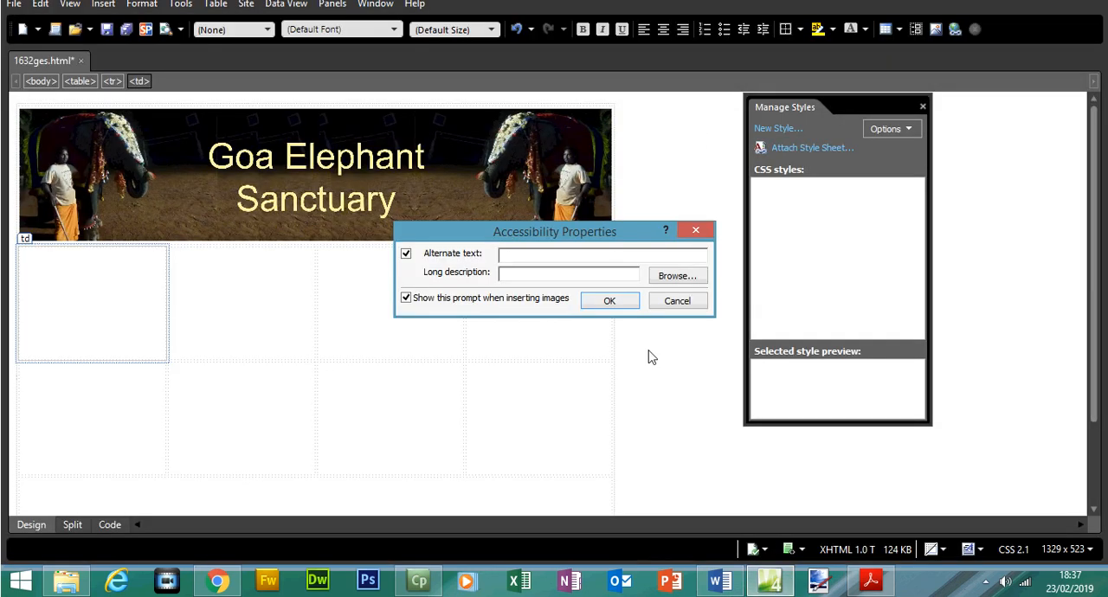
left_click(609, 301)
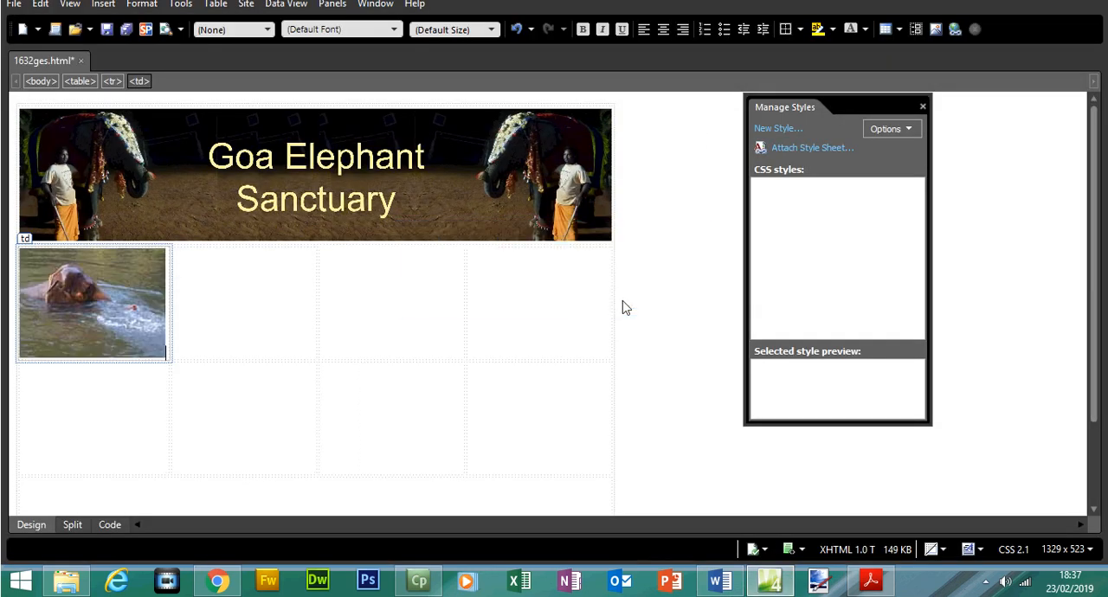
Place the cursor in cell C, copy "elephant ride" from question 20 in Acrobat Reader, and return to Expression Web.
left_click(254, 295)
left_click(870, 582)
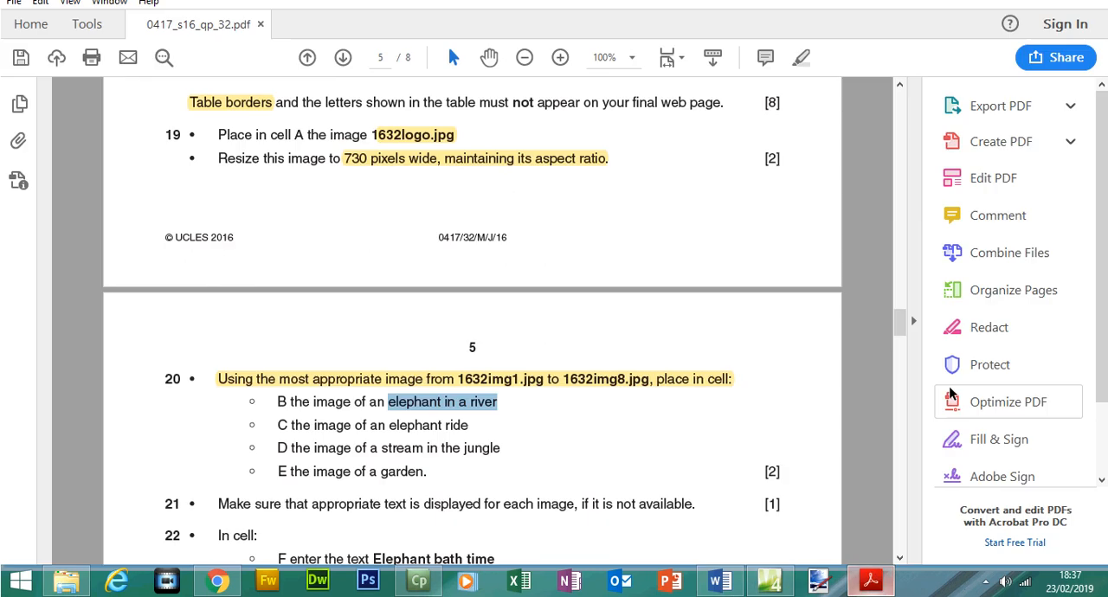
left_click(891, 313)
mouse_move(903, 325)
left_mouse_down()
mouse_move(903, 314)
mouse_move(903, 327)
left_mouse_up()
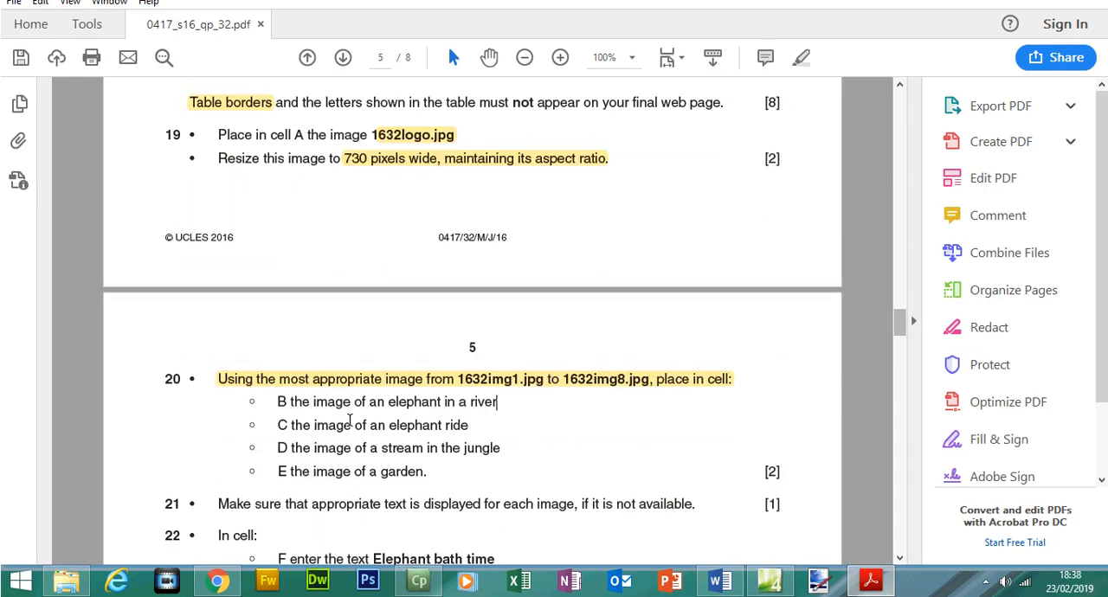
left_click_drag(430, 427, 468, 430)
right_click(446, 432)
left_click(490, 279)
left_click(770, 581)
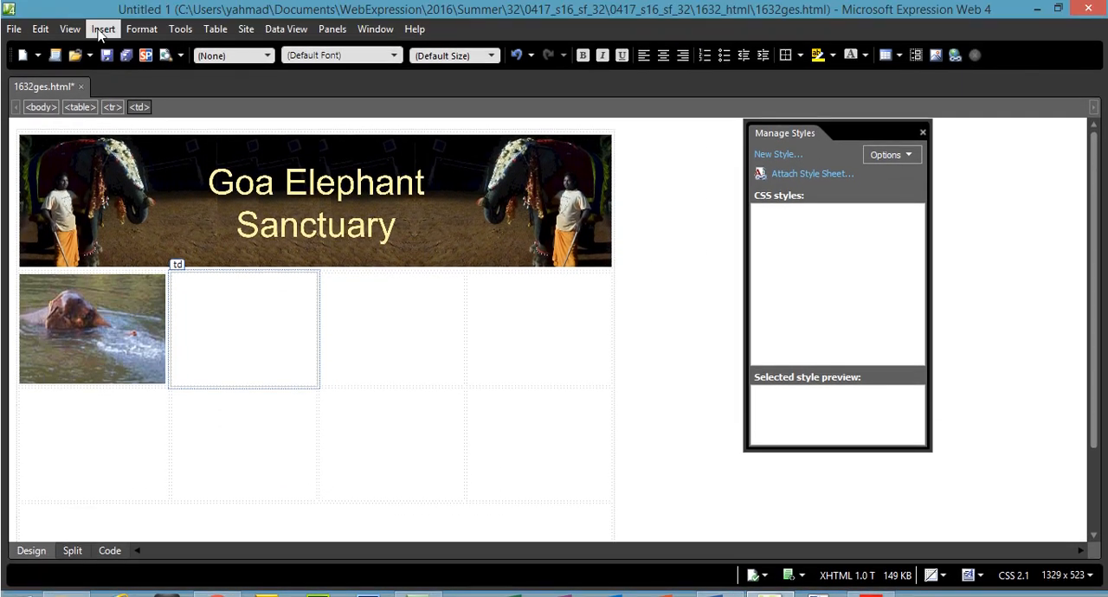
Insert the picture 1632img7 in cell C with the alternate text "elephant ride".
left_click(102, 29)
mouse_move(158, 144)
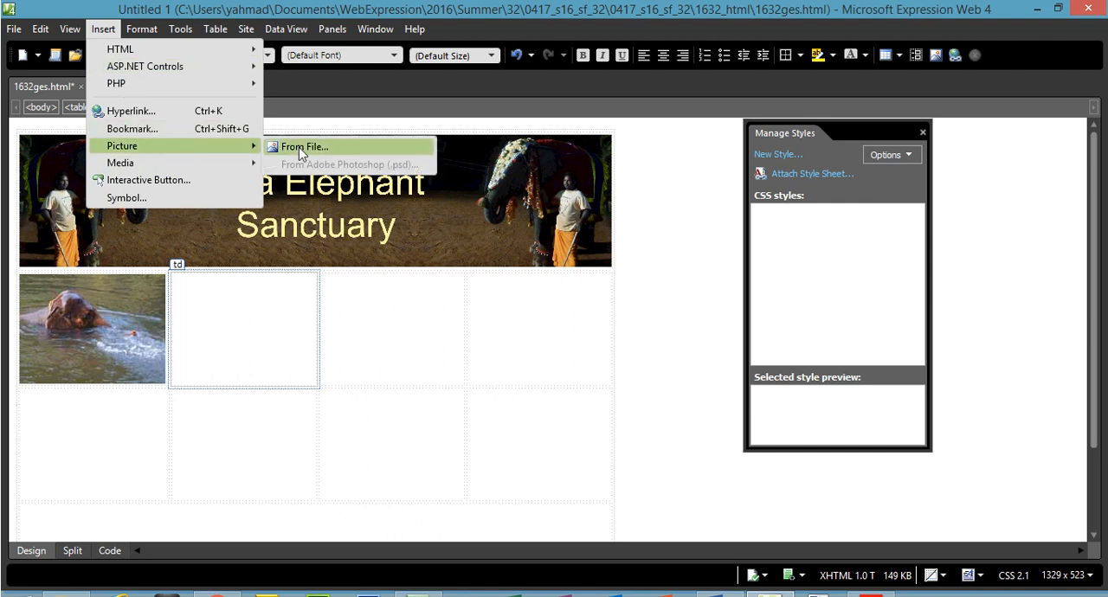
left_click(299, 147)
left_click_drag(708, 236, 708, 345)
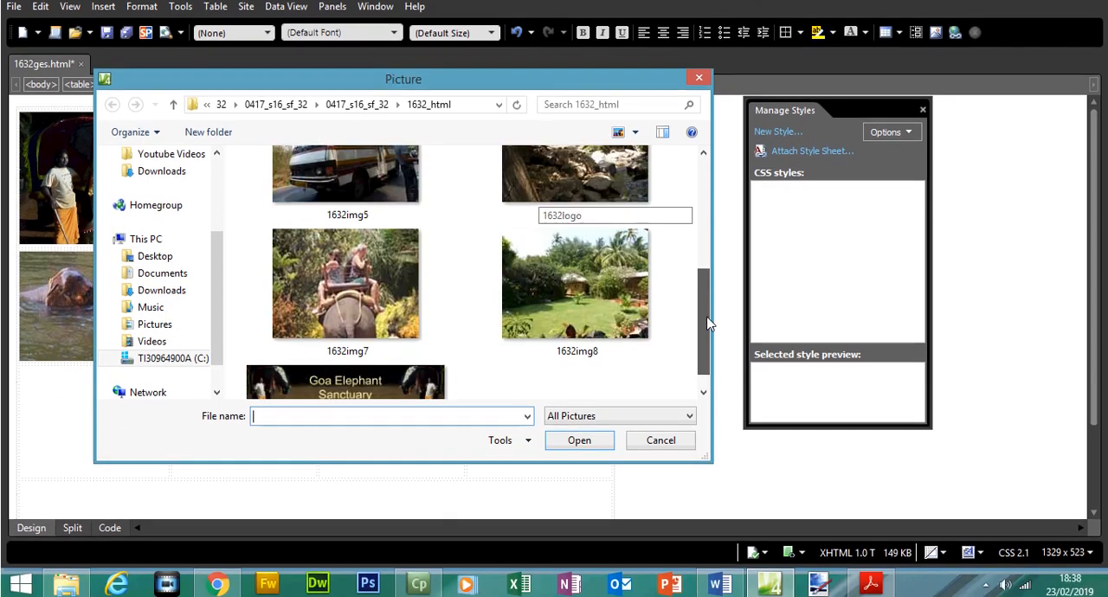
double_click(334, 294)
type("elephant ride")
left_click(627, 308)
Place the cursor in cell D, copy "stream in the jungle" from question 20 in Acrobat Reader, and return to Expression Web.
left_click(454, 317)
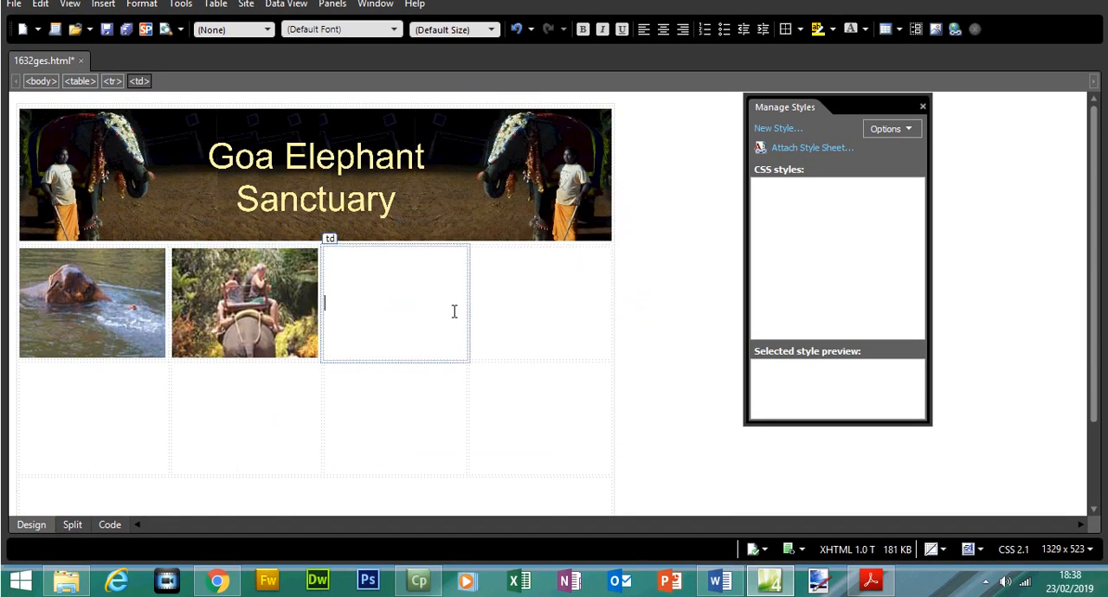
left_click(870, 579)
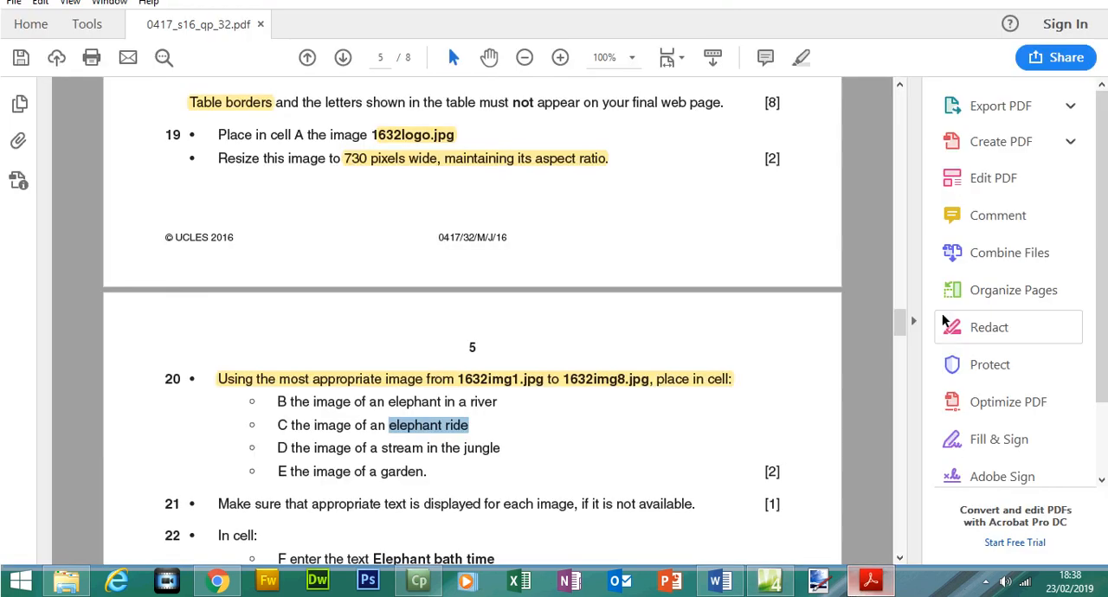
mouse_move(894, 326)
left_mouse_down()
mouse_move(901, 299)
mouse_move(904, 326)
left_mouse_up()
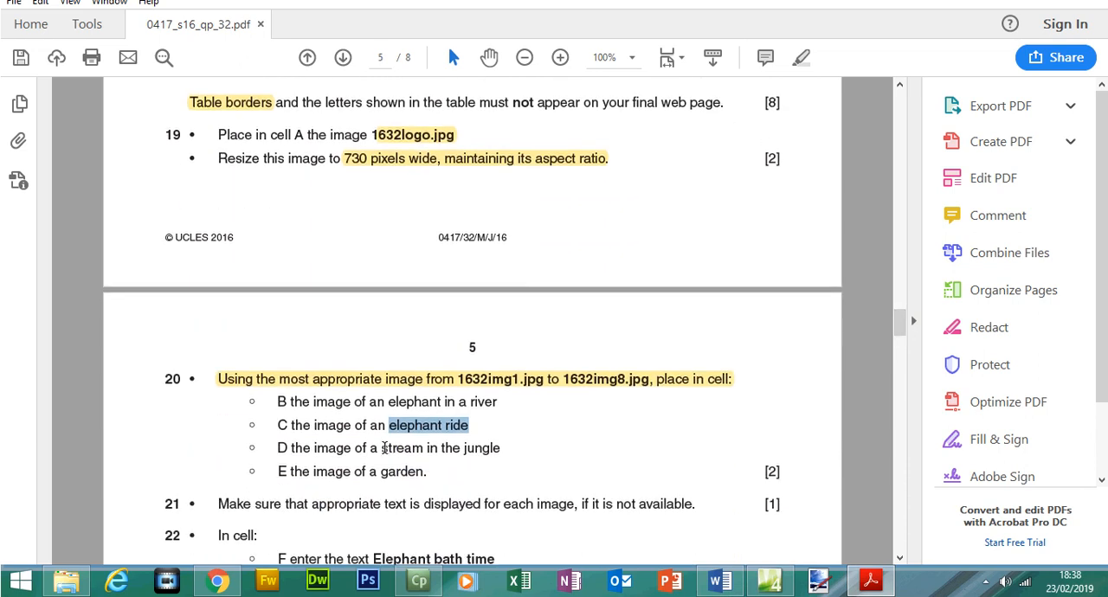
left_click_drag(383, 447, 500, 448)
right_click(492, 451)
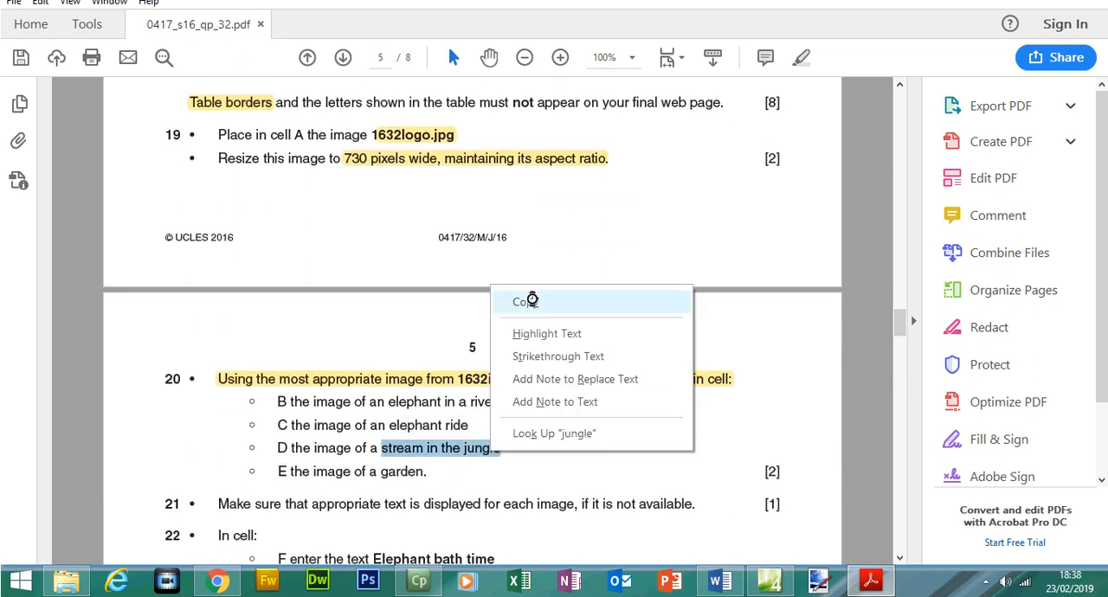
left_click(532, 300)
left_click(768, 580)
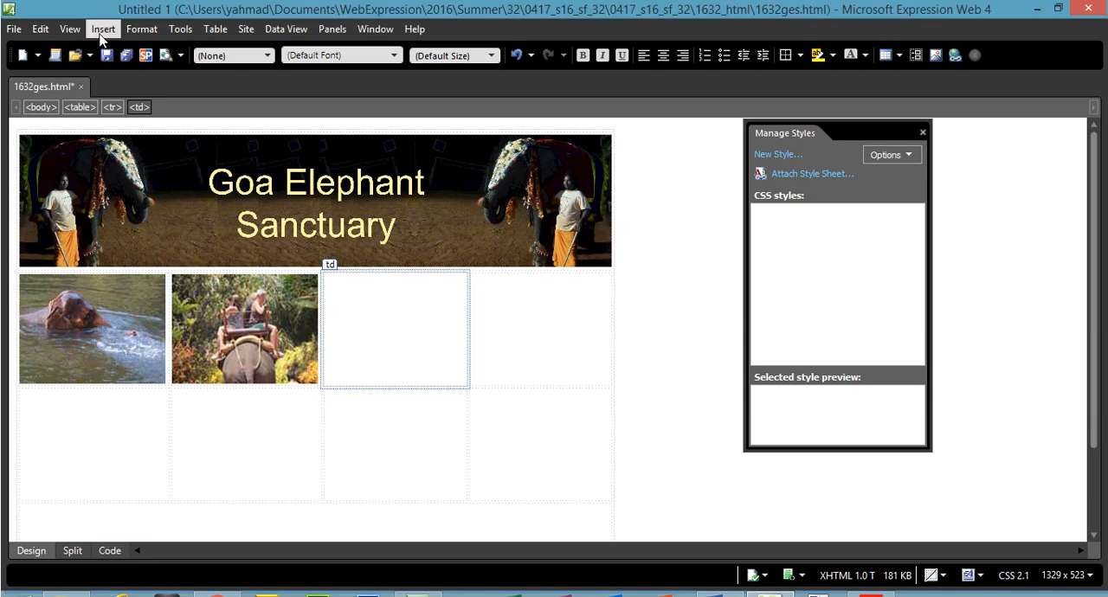
Insert the picture 1632img6 in cell D with the alternate text "stream in the jungle".
left_click(103, 4)
mouse_move(219, 155)
left_click(276, 144)
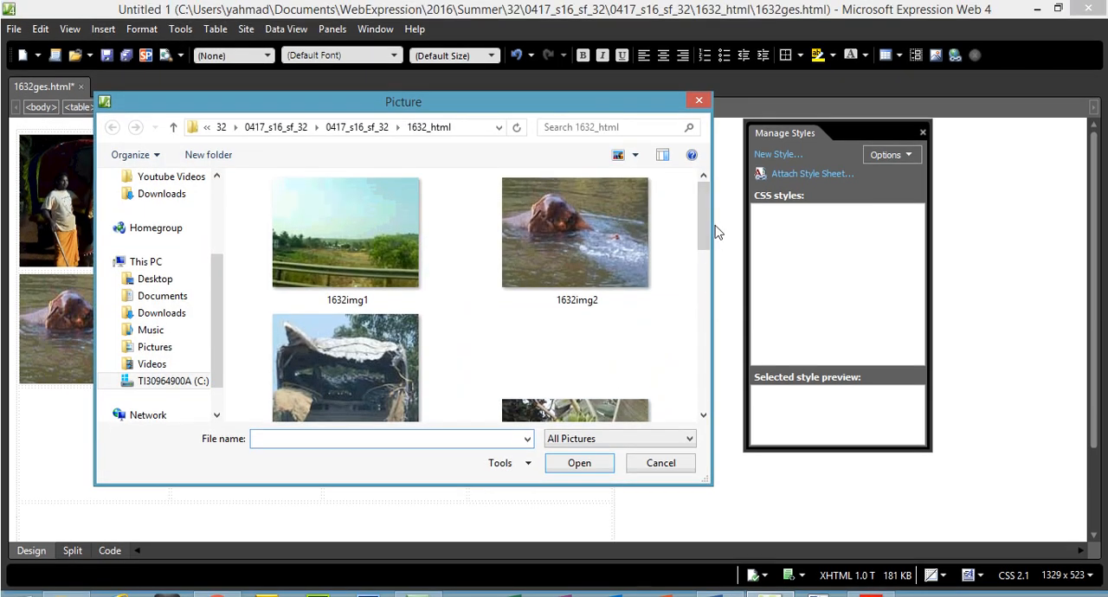
left_click_drag(701, 218, 701, 287)
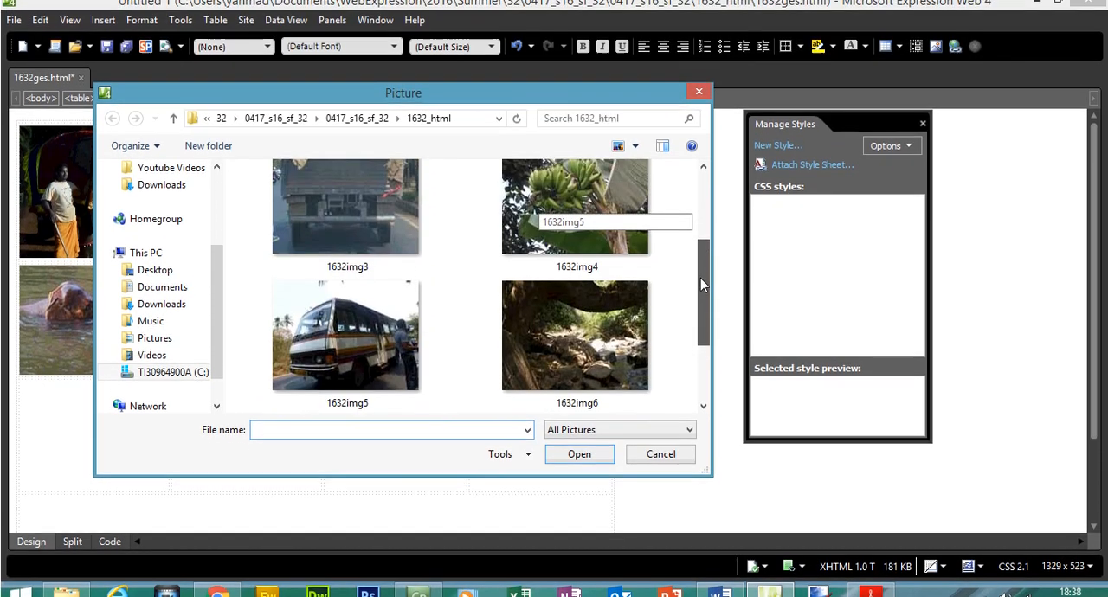
double_click(545, 325)
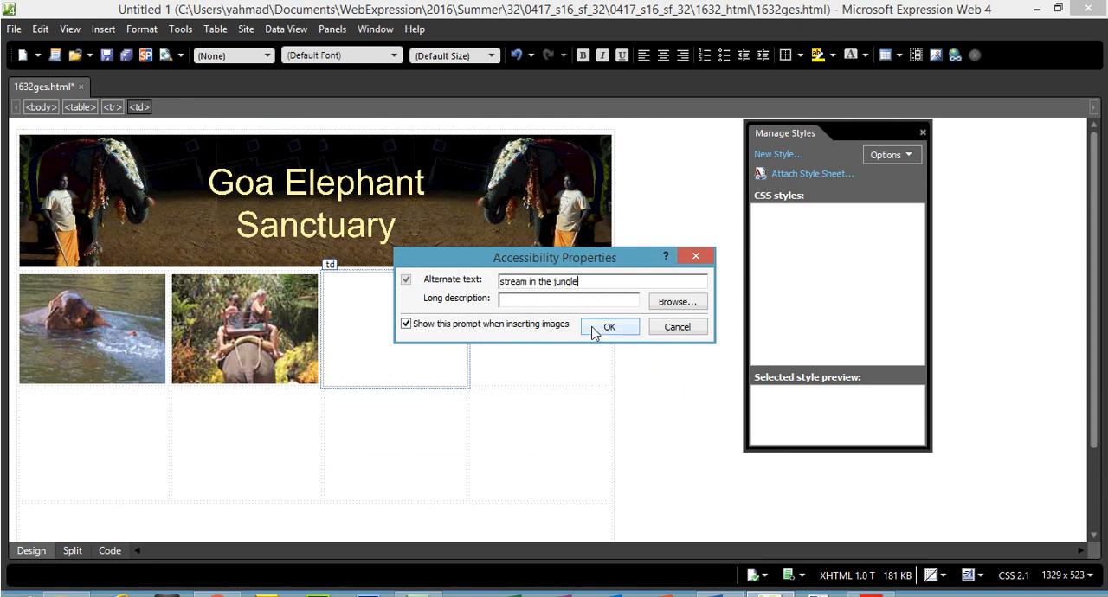
left_click(606, 327)
Switch to Acrobat Reader and check the specified dimensions of cells B to E in the table layout.
left_click(871, 580)
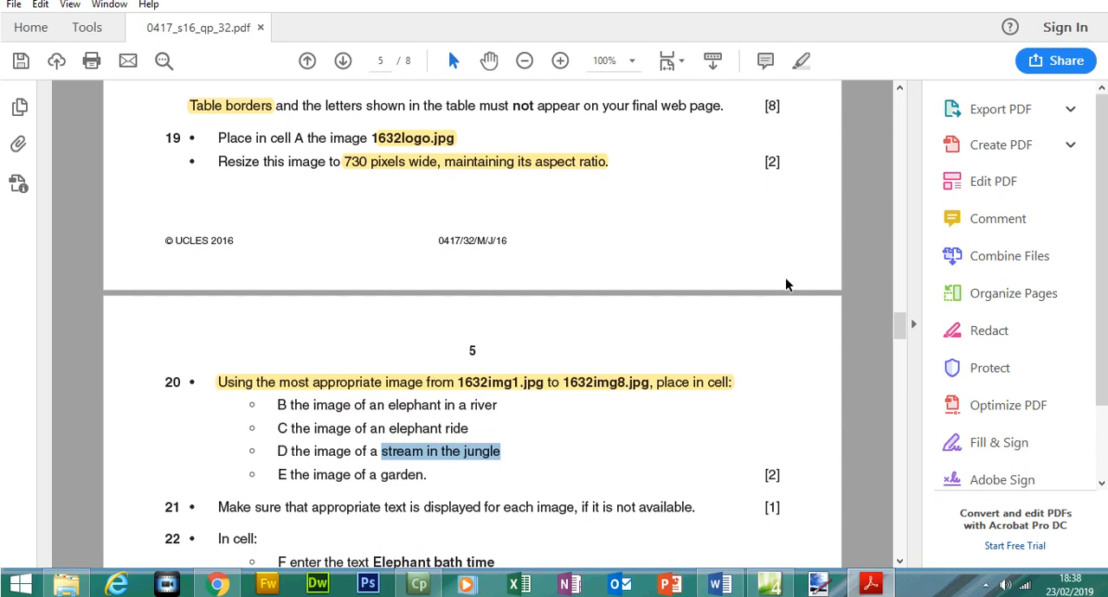
scroll(679, 122, "up", 5)
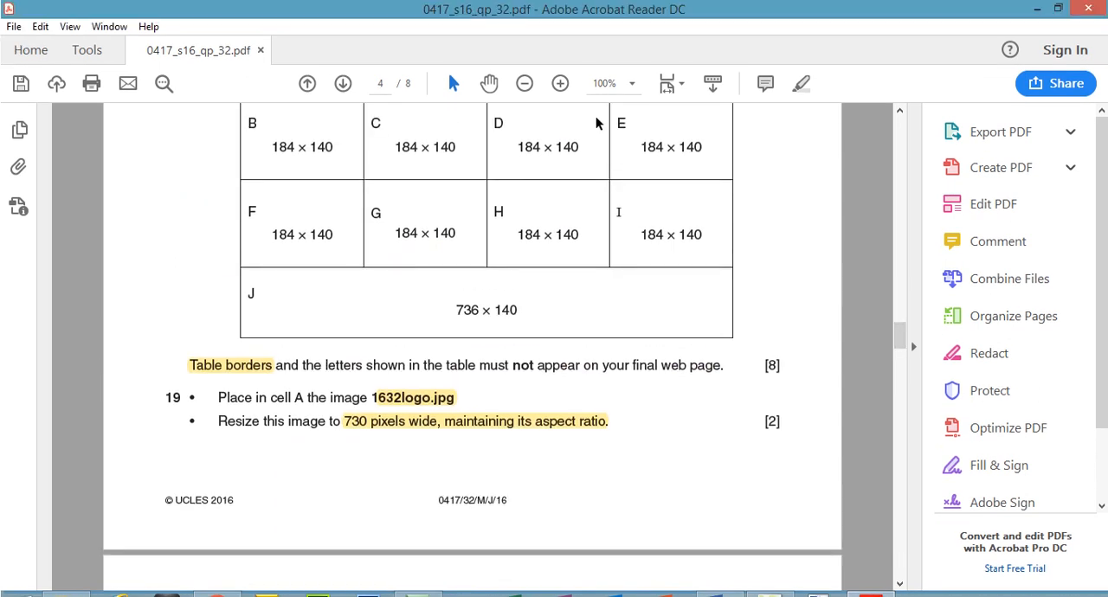
left_click_drag(687, 144, 328, 147)
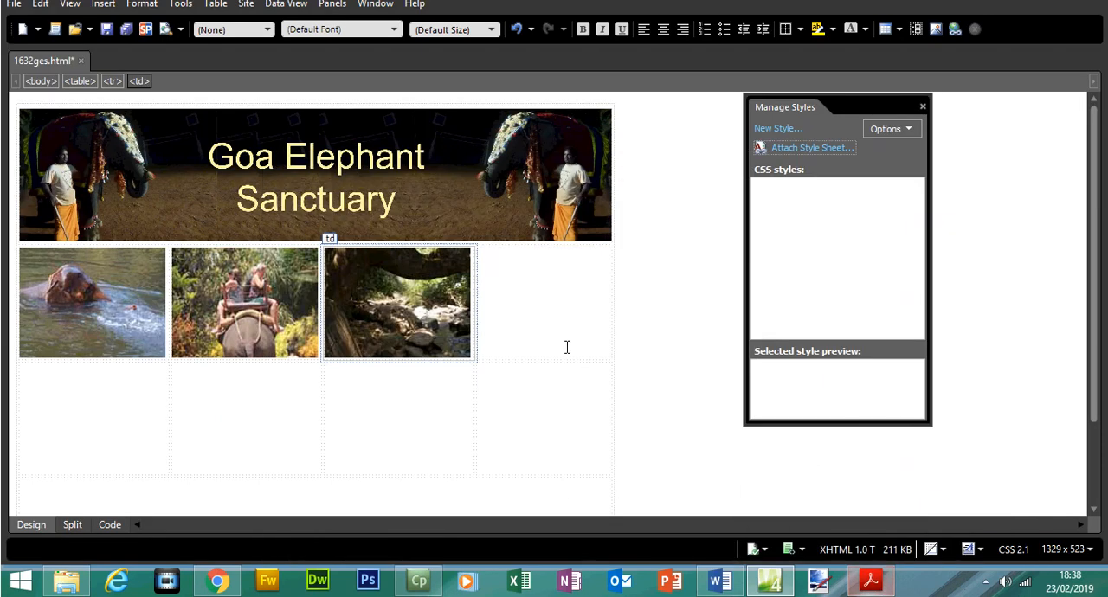
In Expression Web, place the cursor in cell E and choose the garden picture 1632img8 for it.
left_click(498, 253)
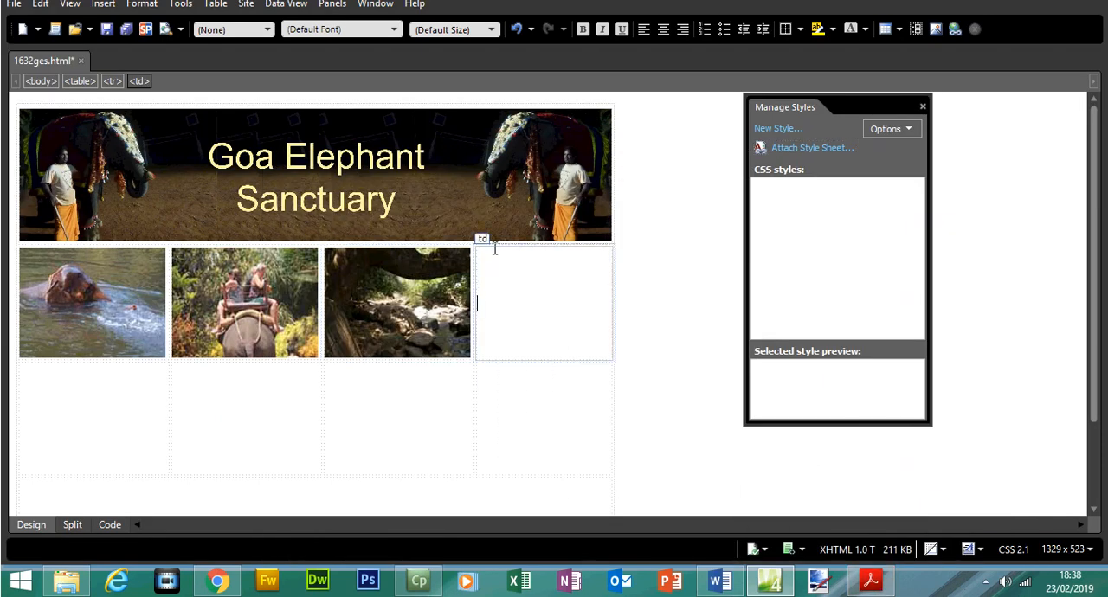
left_click(102, 29)
mouse_move(162, 148)
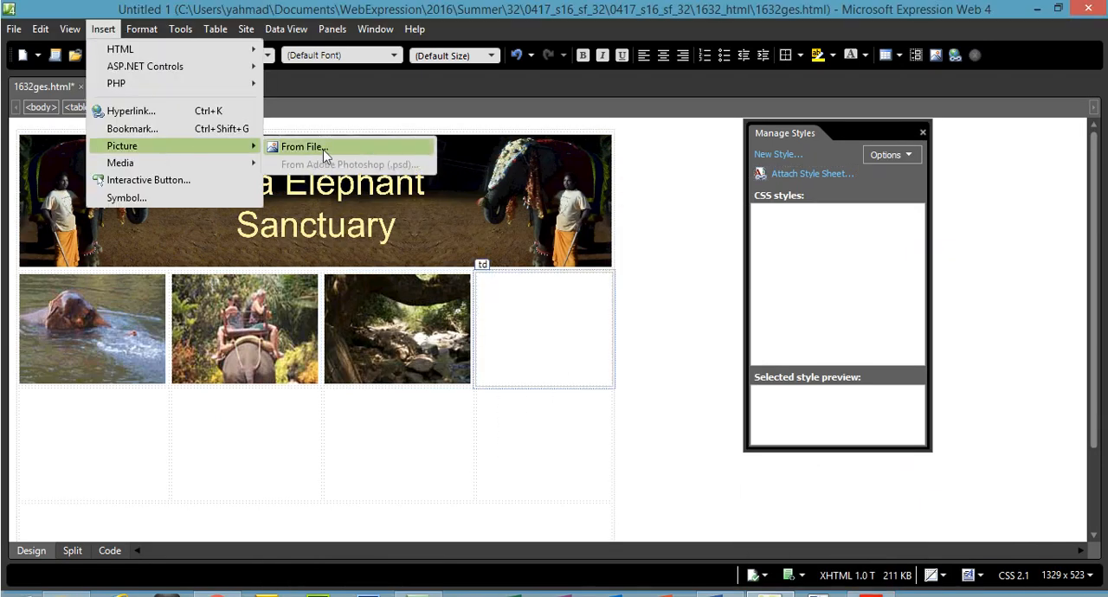
left_click(294, 145)
left_click_drag(700, 236, 701, 336)
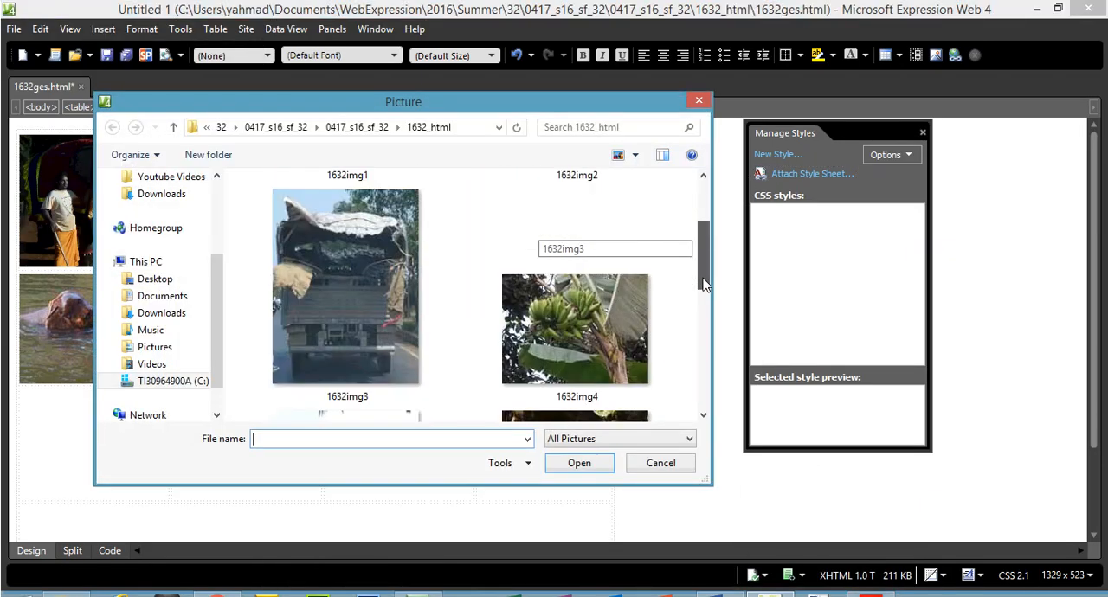
double_click(592, 322)
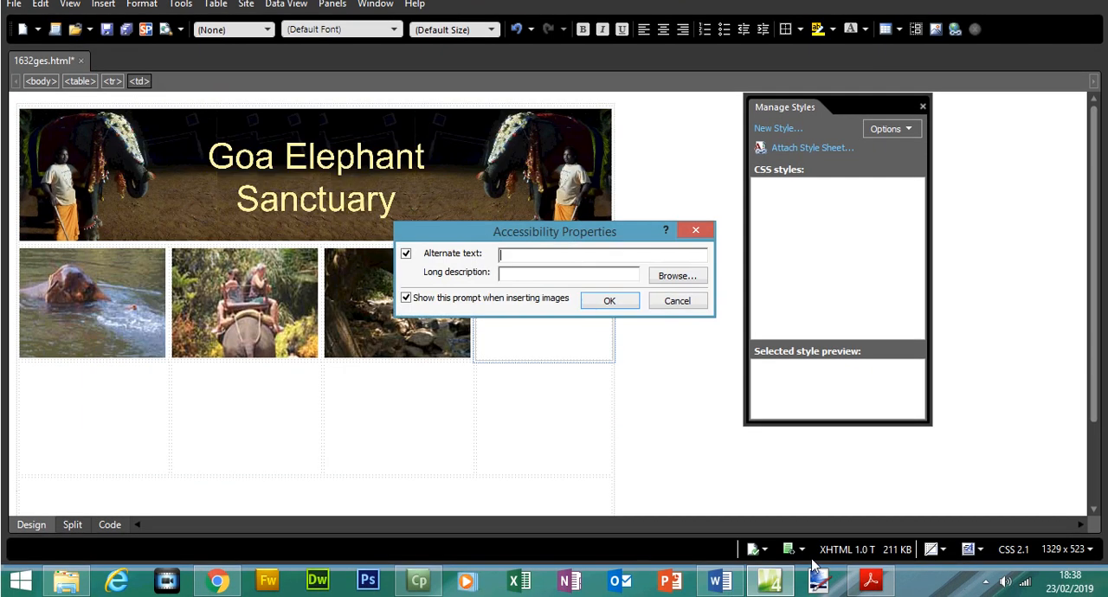
Consult question 20 for cell E's description, enter "garden" as the alternate text, and complete the picture insertion.
left_click(869, 581)
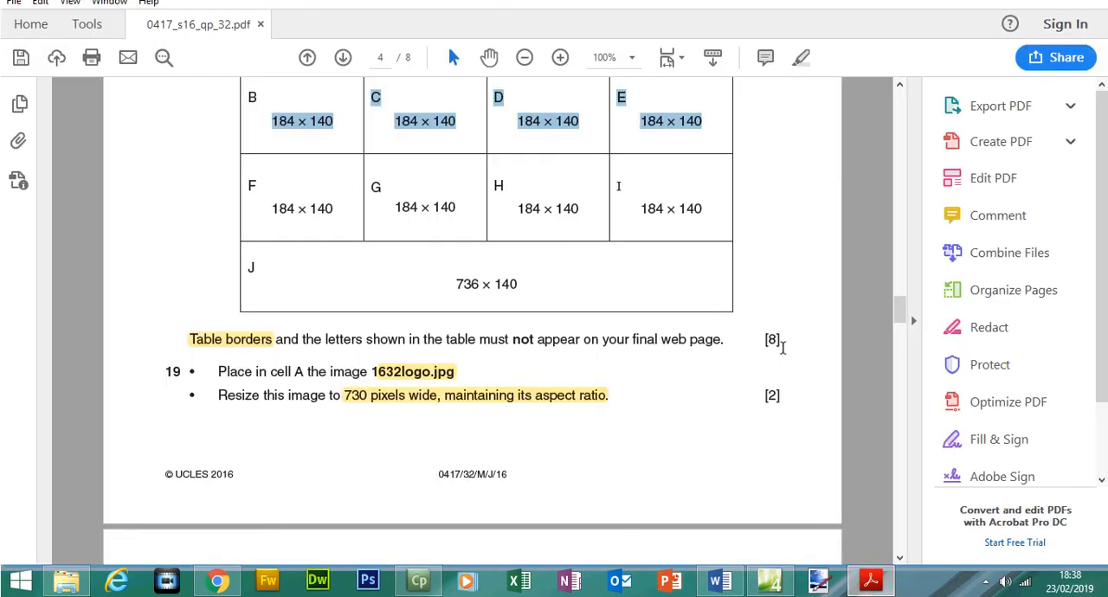
scroll(902, 322, "down", 5)
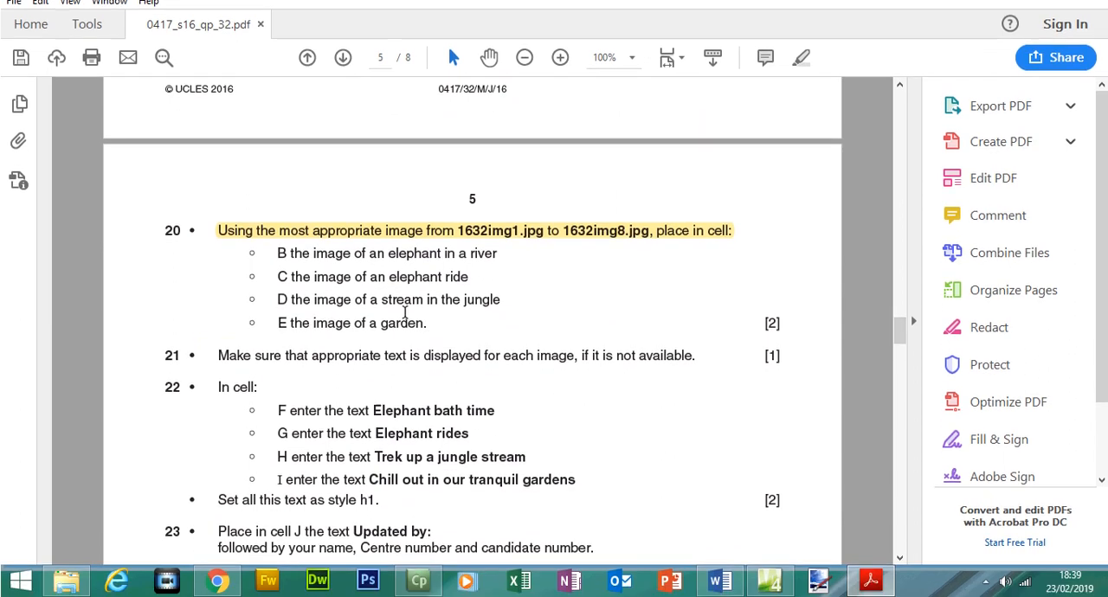
key("alt+Tab")
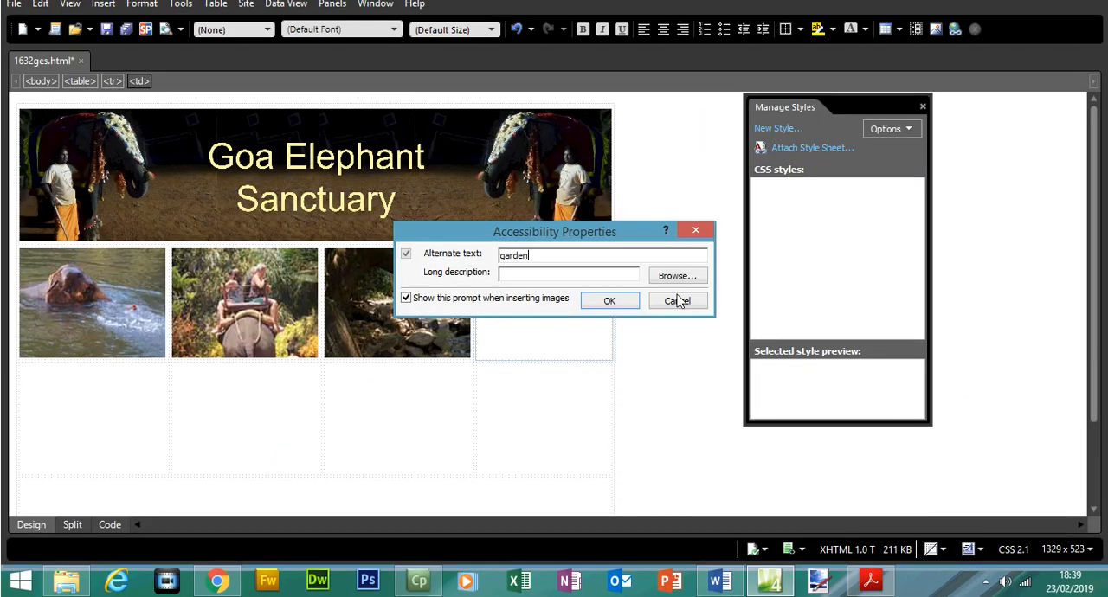
left_click(609, 301)
Examine the source names and alternate text of the inserted images in the page's HTML code, and return to the design view.
left_click(109, 524)
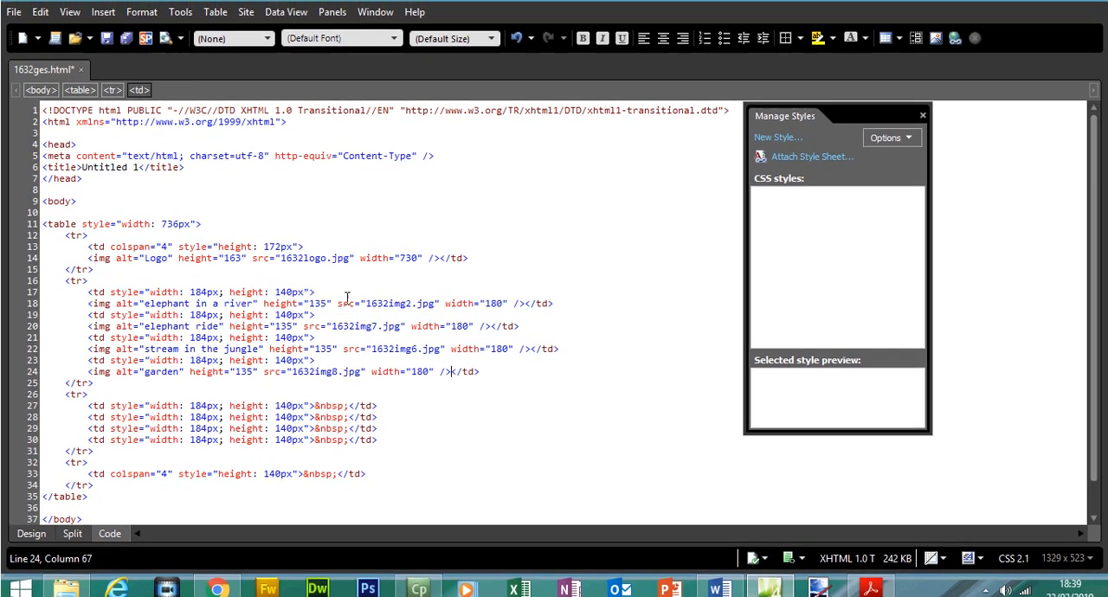
left_click_drag(338, 303, 364, 320)
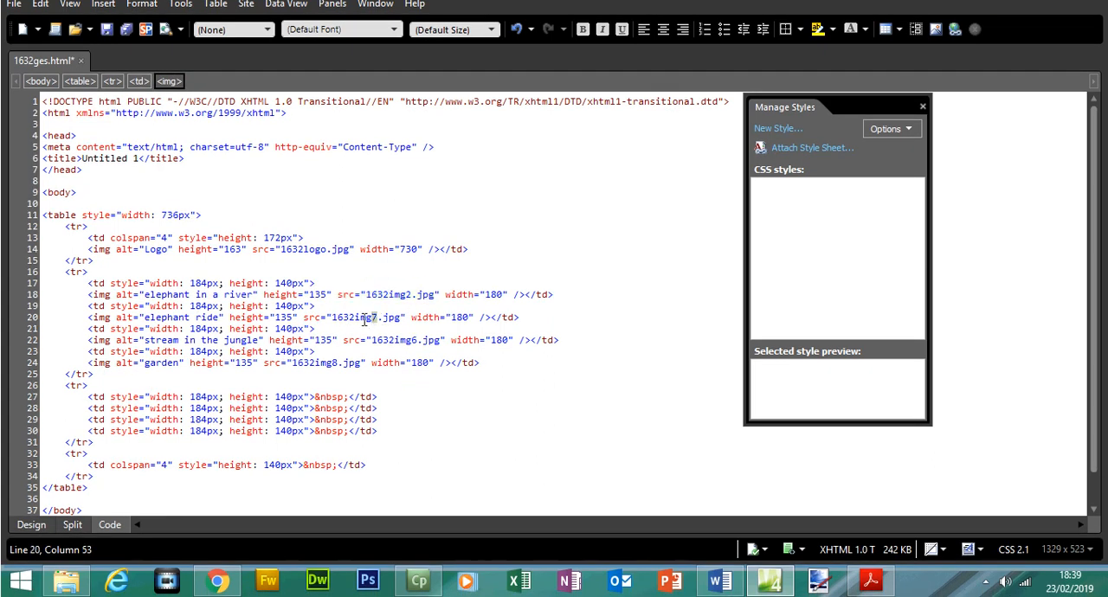
left_click_drag(144, 295, 233, 294)
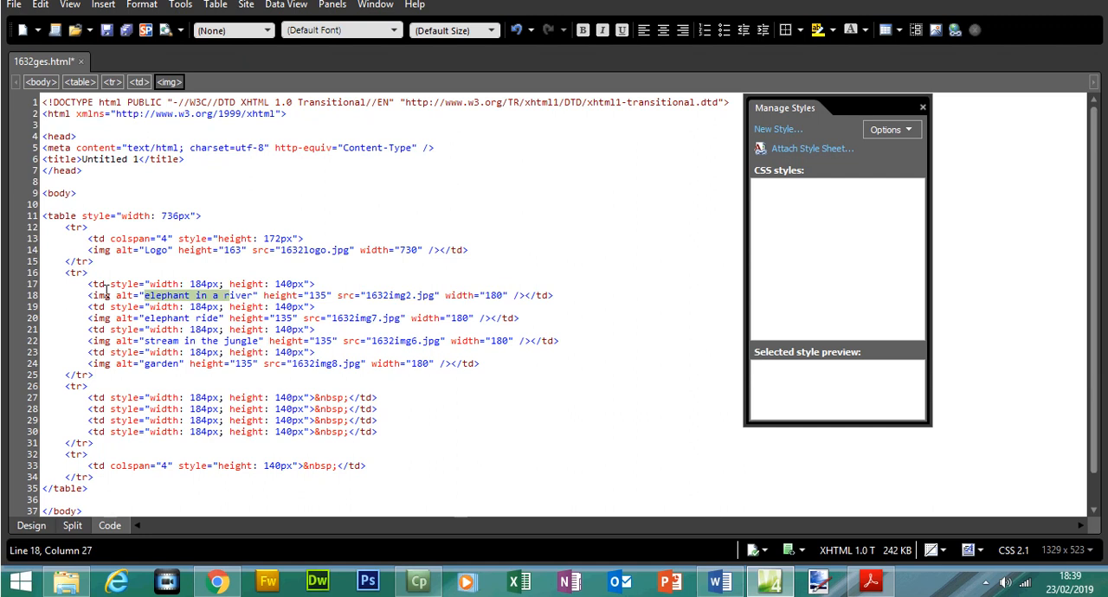
left_click_drag(115, 295, 198, 298)
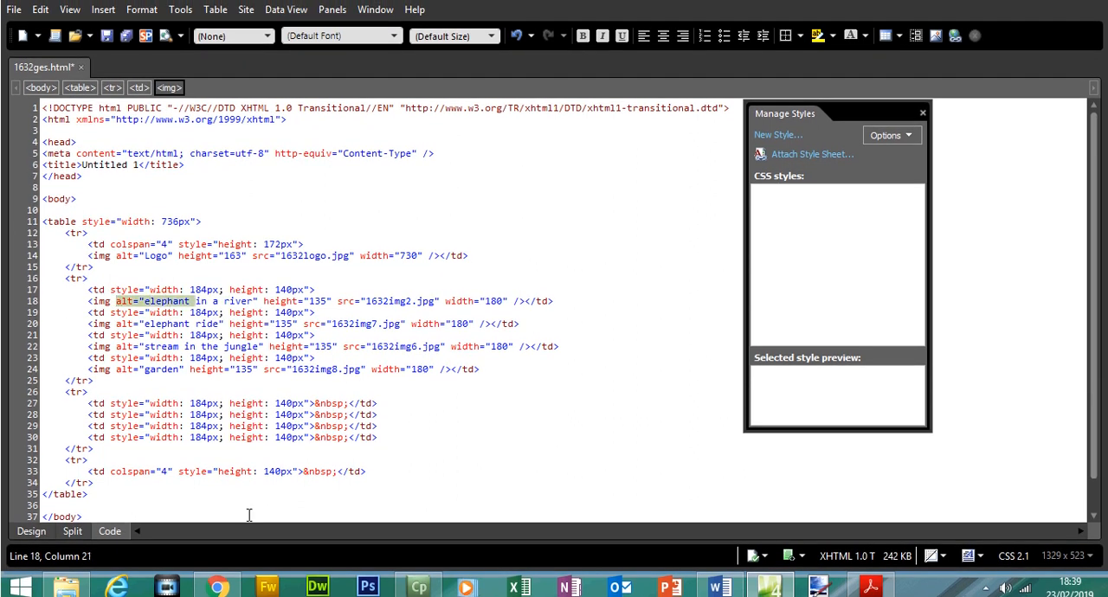
left_click(31, 531)
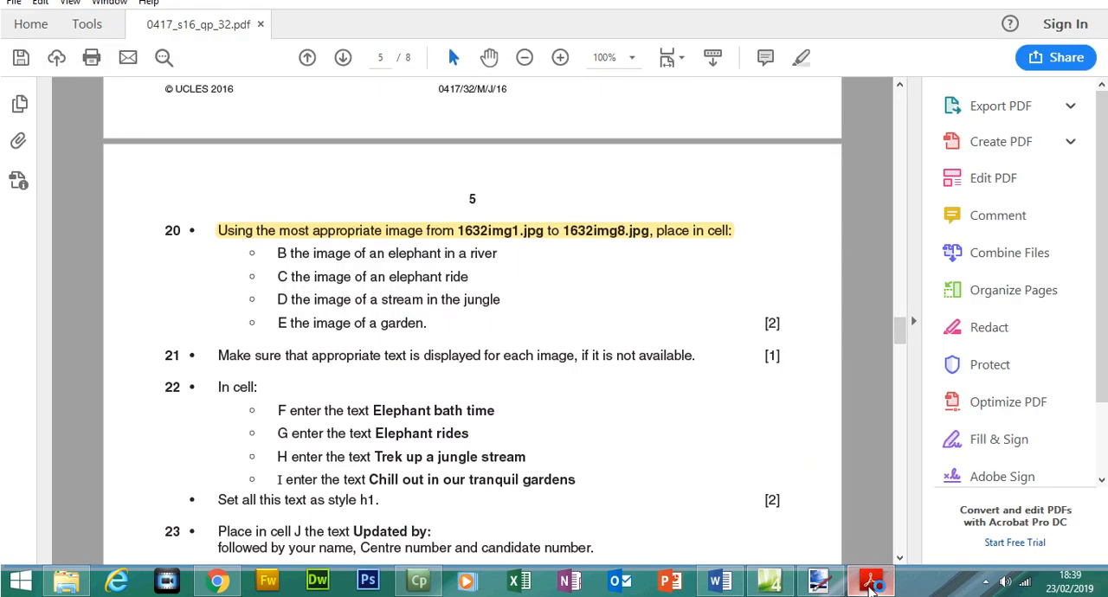
In Acrobat Reader, highlight question 20's instructions for cells B to E and question 21's instruction about appropriate image text.
left_click(869, 581)
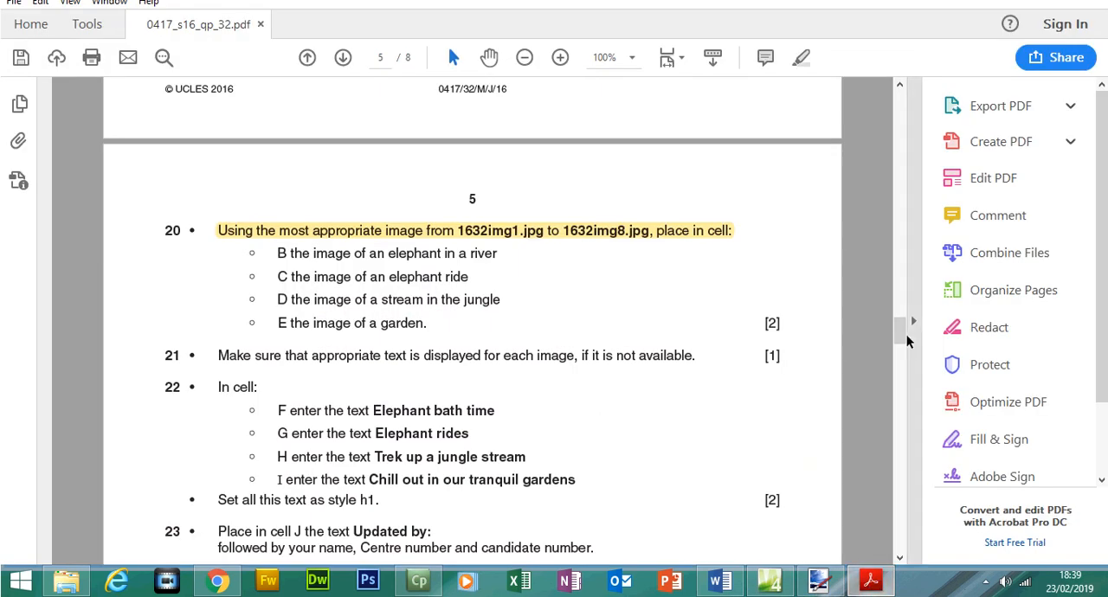
left_click_drag(277, 253, 414, 321)
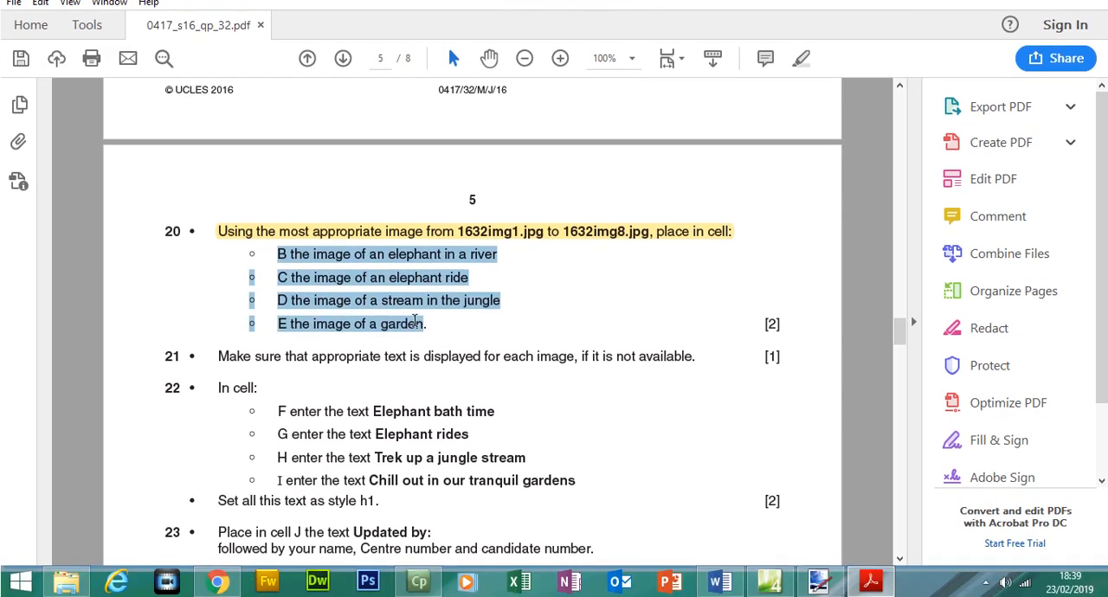
left_click(800, 58)
left_click_drag(218, 360, 697, 362)
left_click(801, 57)
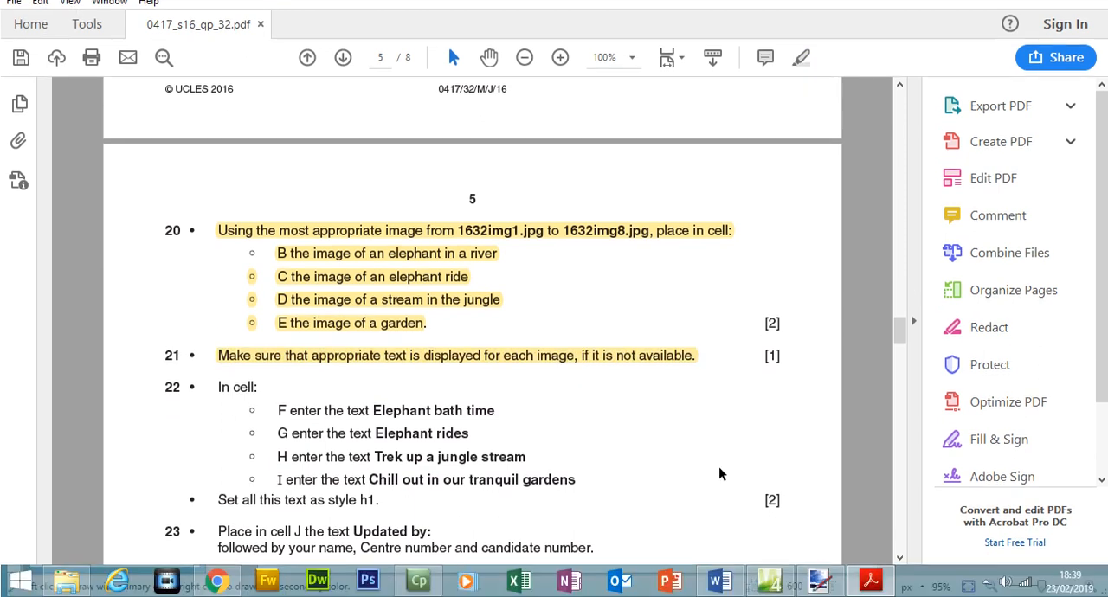
Return to Expression Web and check the alternate text in the garden picture's properties.
mouse_move(779, 589)
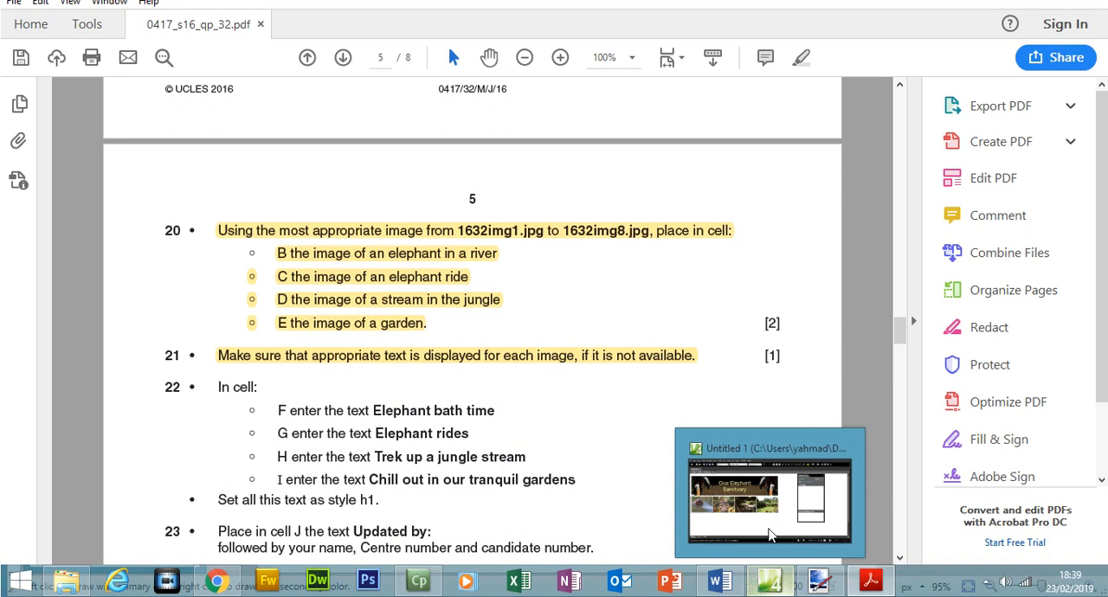
left_click(773, 535)
left_click(558, 298)
right_click(558, 298)
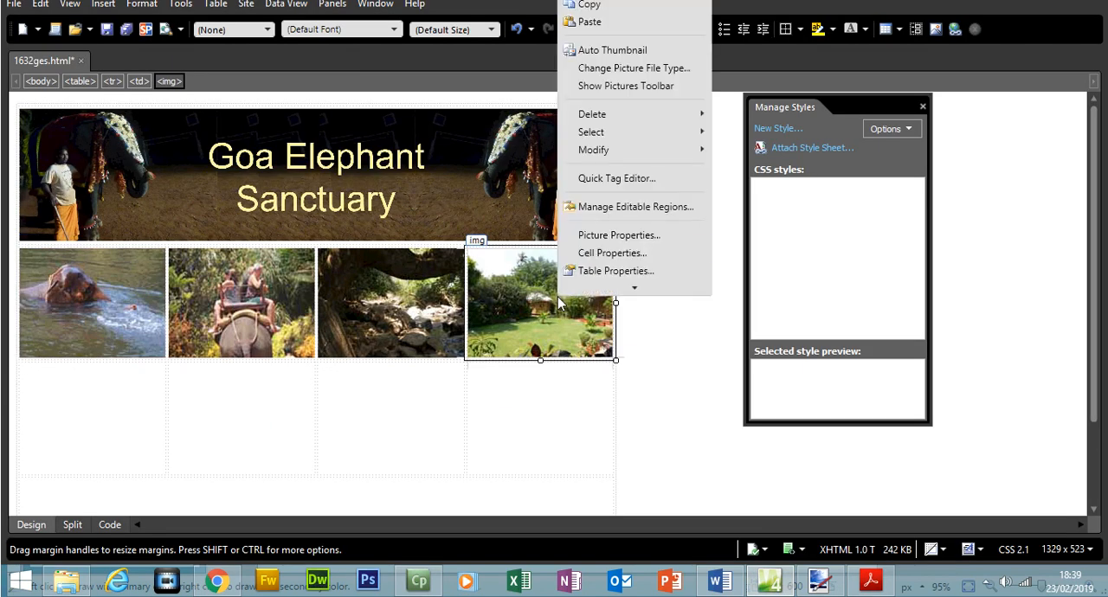
left_click(610, 232)
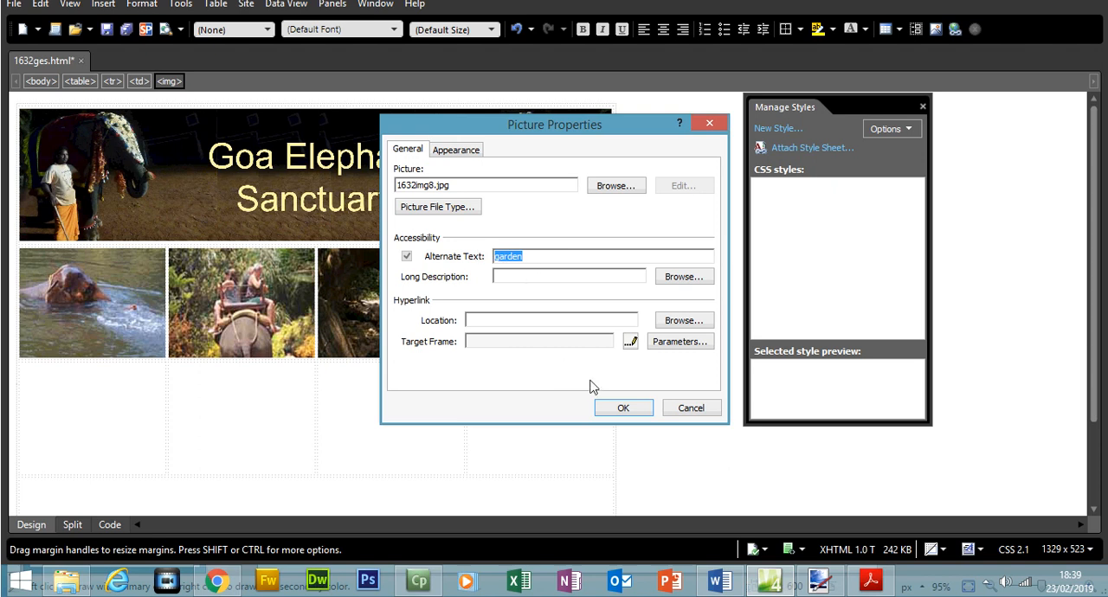
left_click(622, 407)
Copy "Elephant bath time" from question 22 in Acrobat Reader and paste it into cell F in Expression Web.
left_click(870, 581)
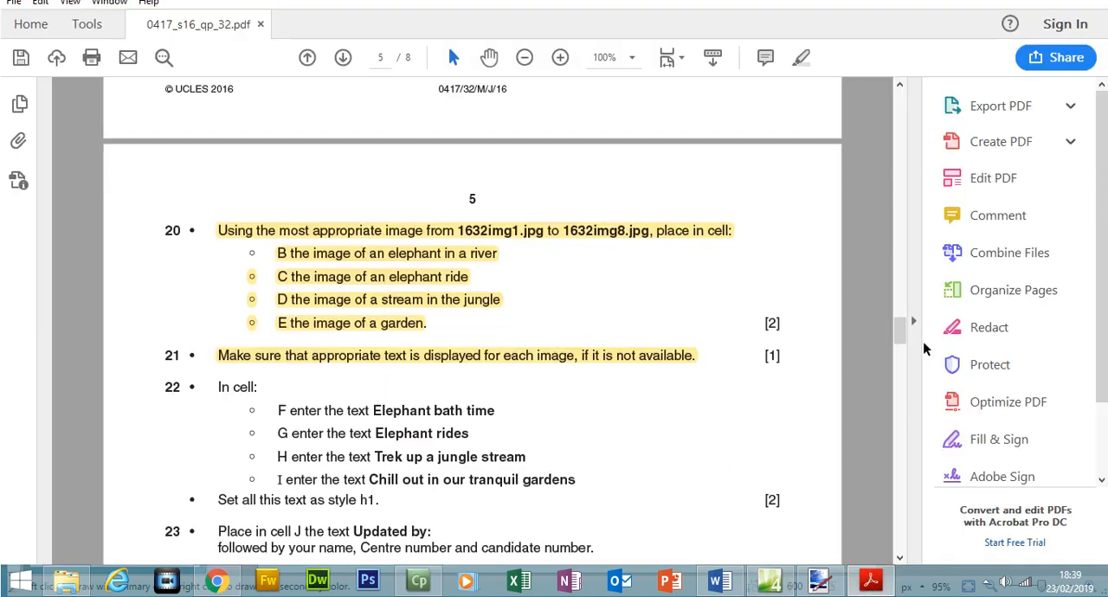
scroll(900, 335, "down", 3)
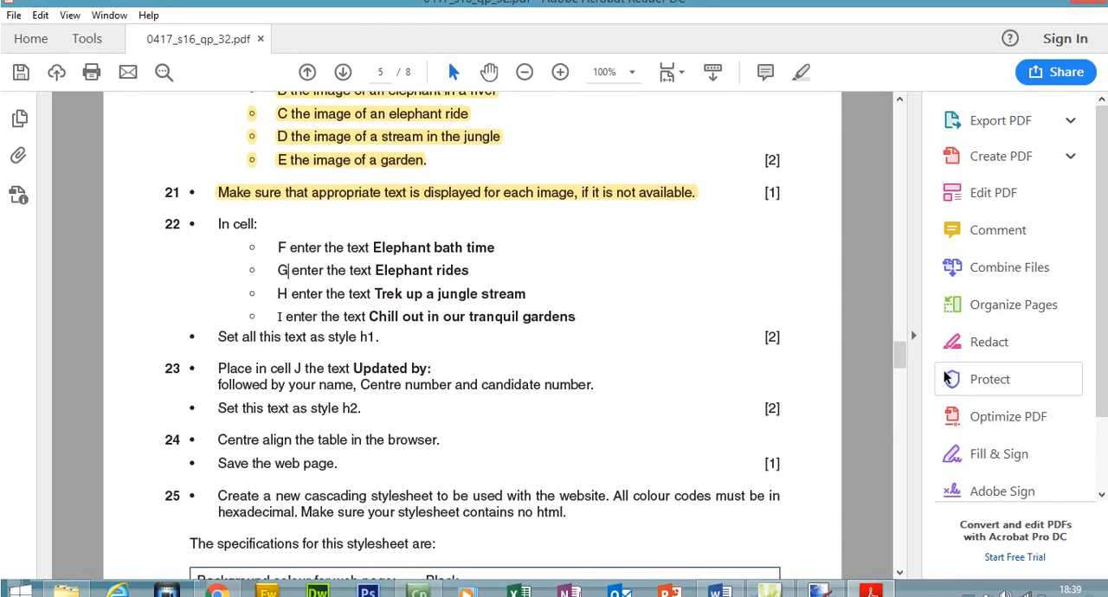
mouse_move(900, 368)
left_mouse_down()
mouse_move(900, 311)
mouse_move(900, 350)
left_mouse_up()
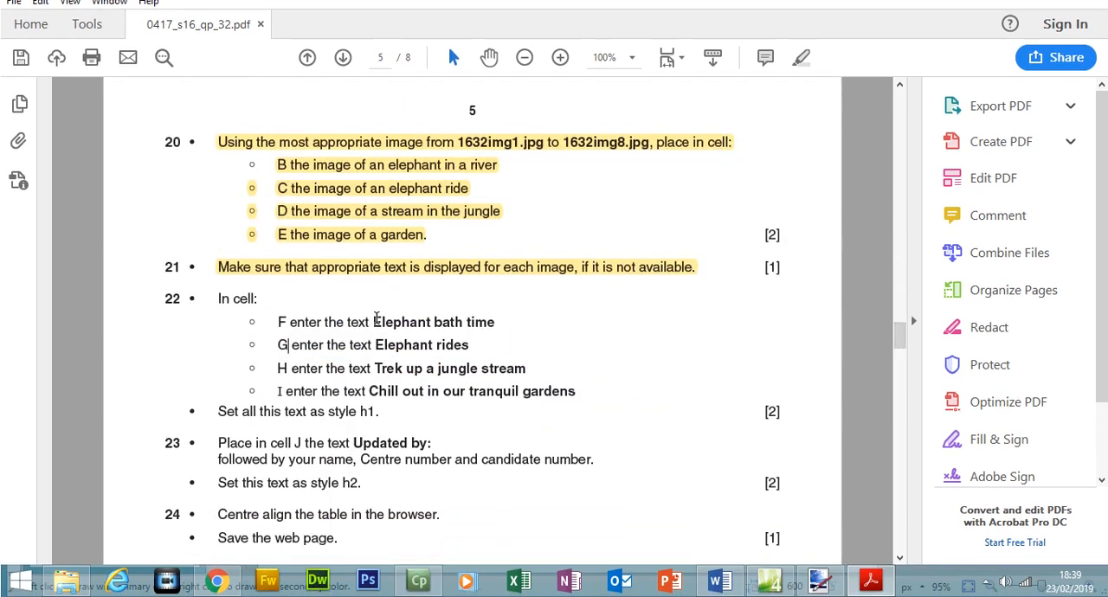
left_click_drag(373, 322, 496, 325)
right_click(484, 331)
left_click(512, 343)
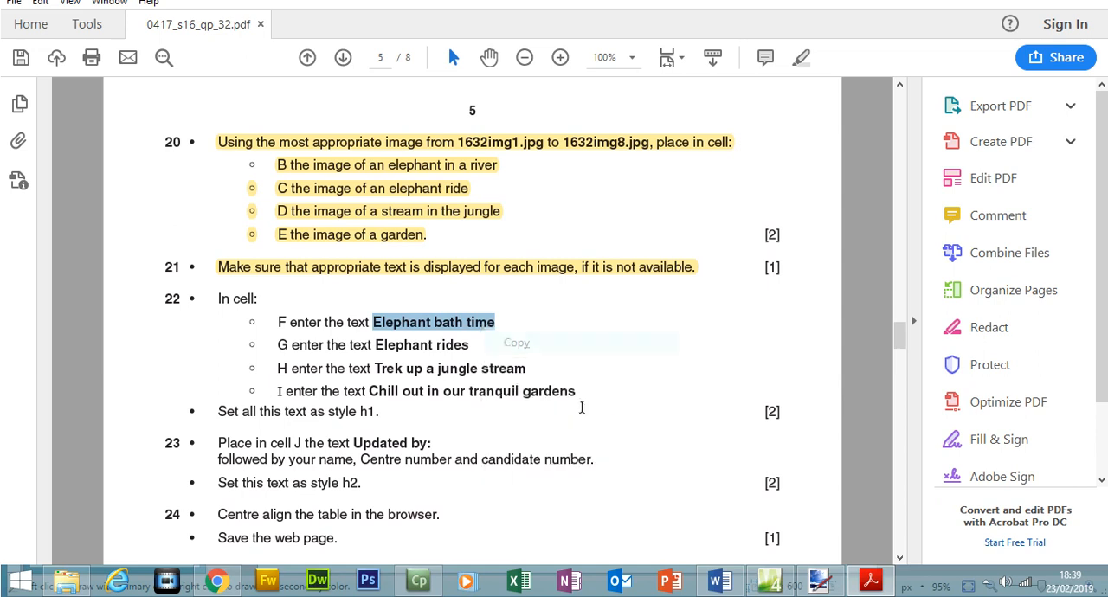
left_click(769, 582)
left_click(105, 462)
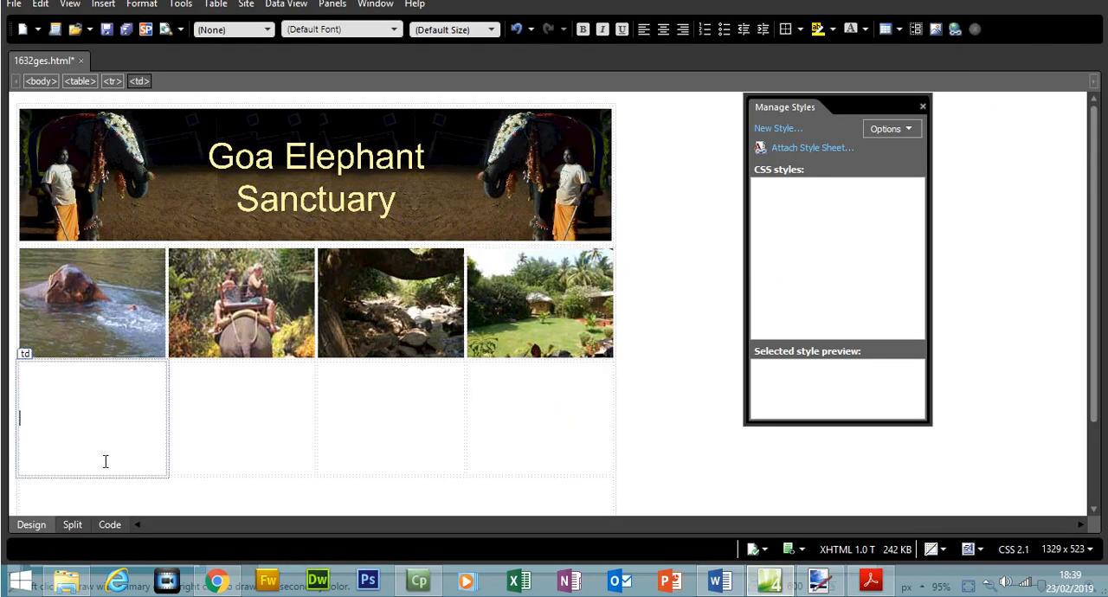
key("ctrl+v")
Copy "Elephant rides" from question 22 in Acrobat Reader and paste it into cell G in Expression Web.
left_click(248, 420)
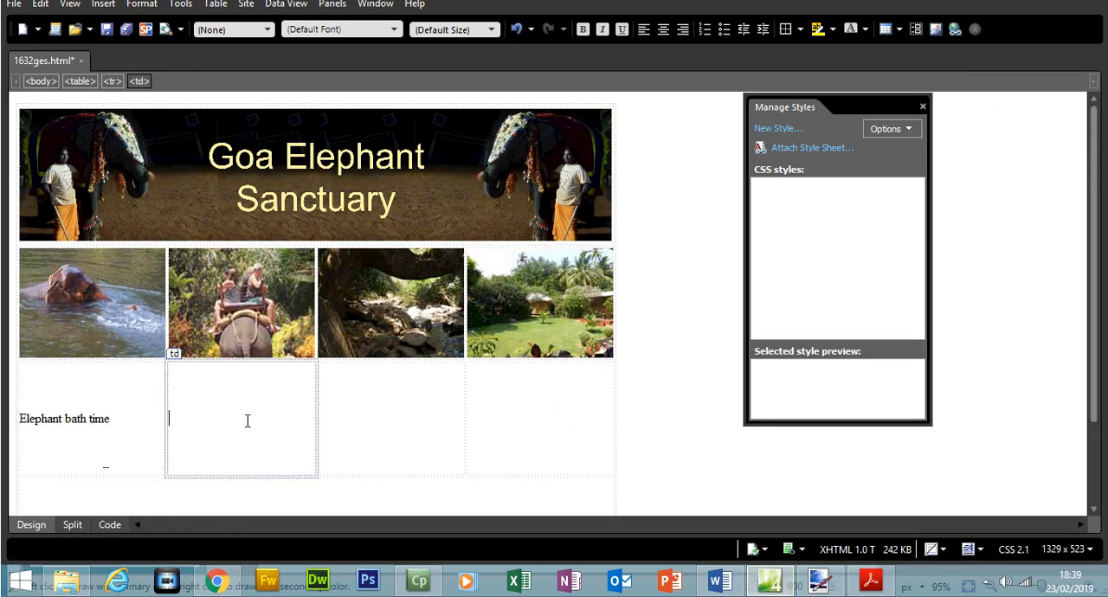
left_click(871, 581)
left_click_drag(376, 345, 469, 344)
right_click(445, 346)
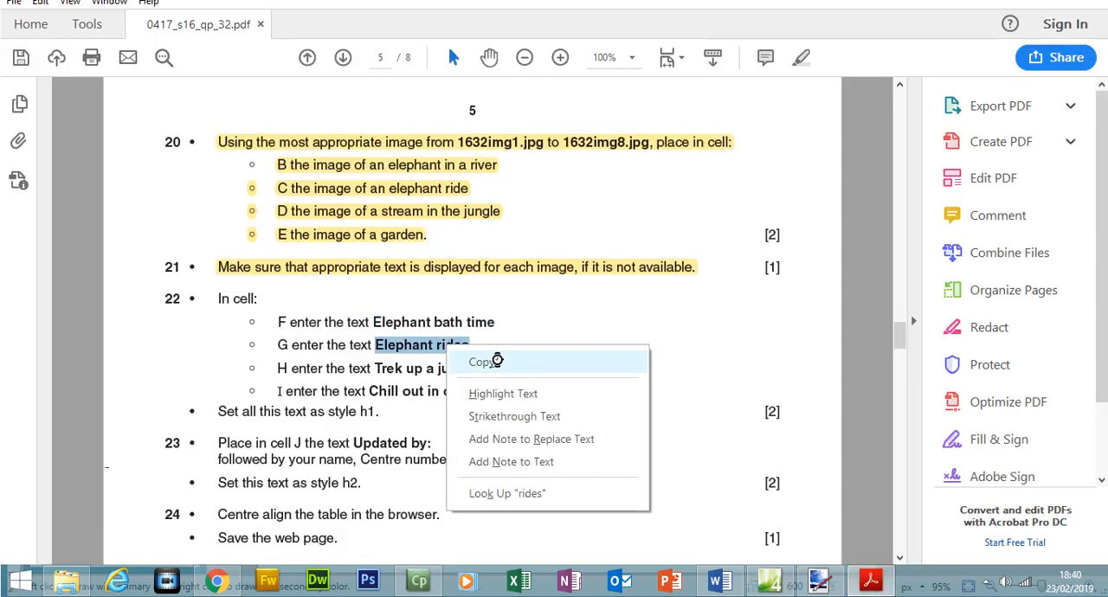
left_click(497, 361)
left_click(769, 582)
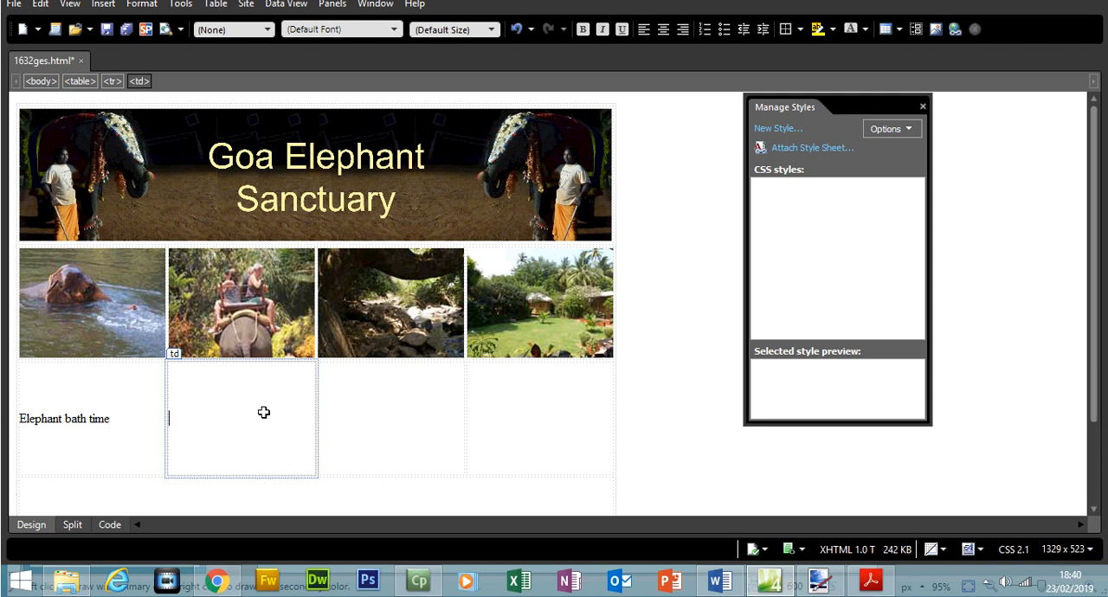
Copy "Trek up a jungle stream" from question 22 in Acrobat Reader and paste it into cell H in Expression Web.
left_click(398, 433)
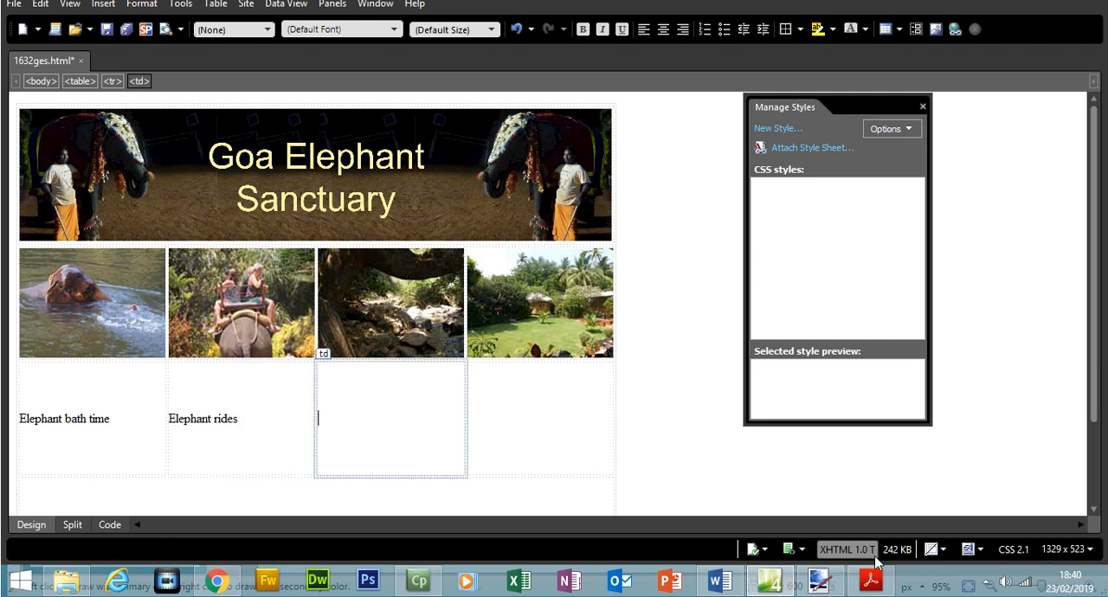
left_click(872, 587)
left_click_drag(377, 369, 502, 370)
right_click(504, 371)
left_click(516, 382)
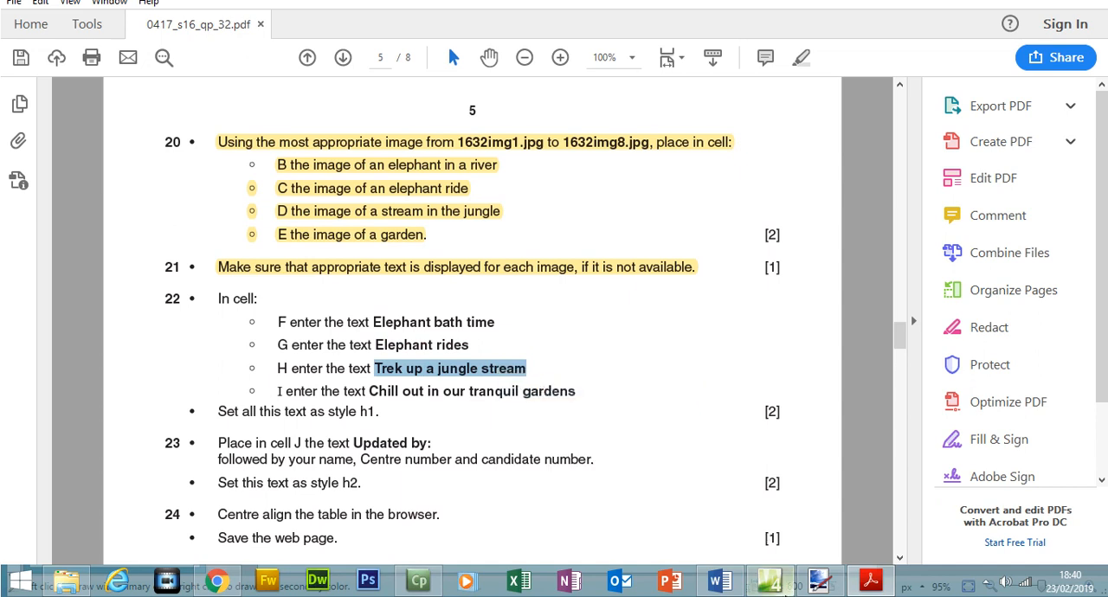
left_click(768, 581)
key("ctrl+v")
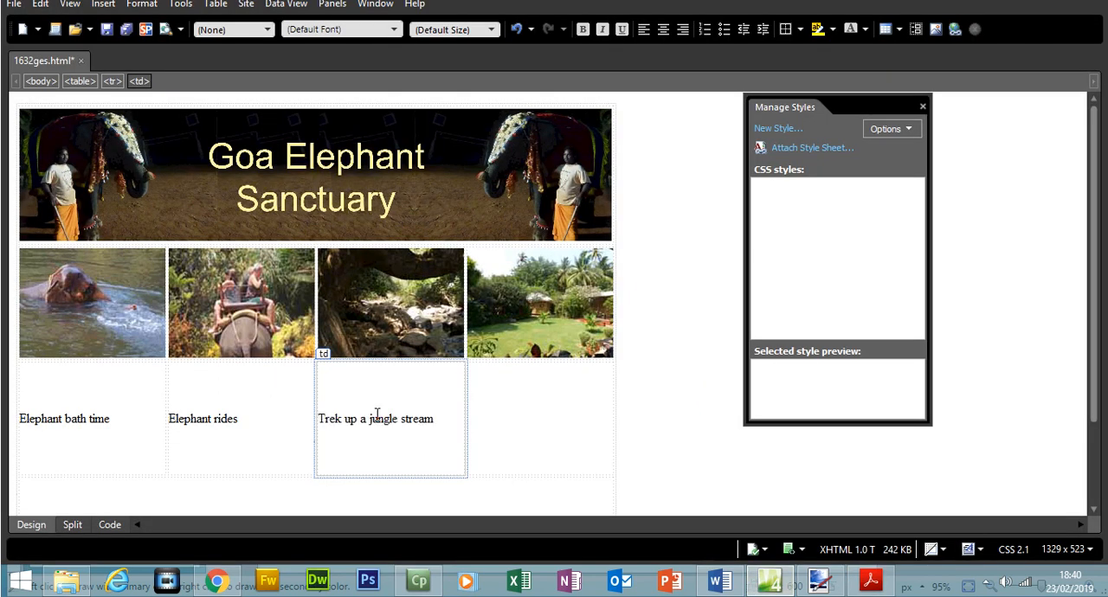
Copy "Chill out in our tranquil gardens" from question 22 in Acrobat Reader and paste it into cell I in Expression Web.
left_click(502, 421)
left_click(870, 582)
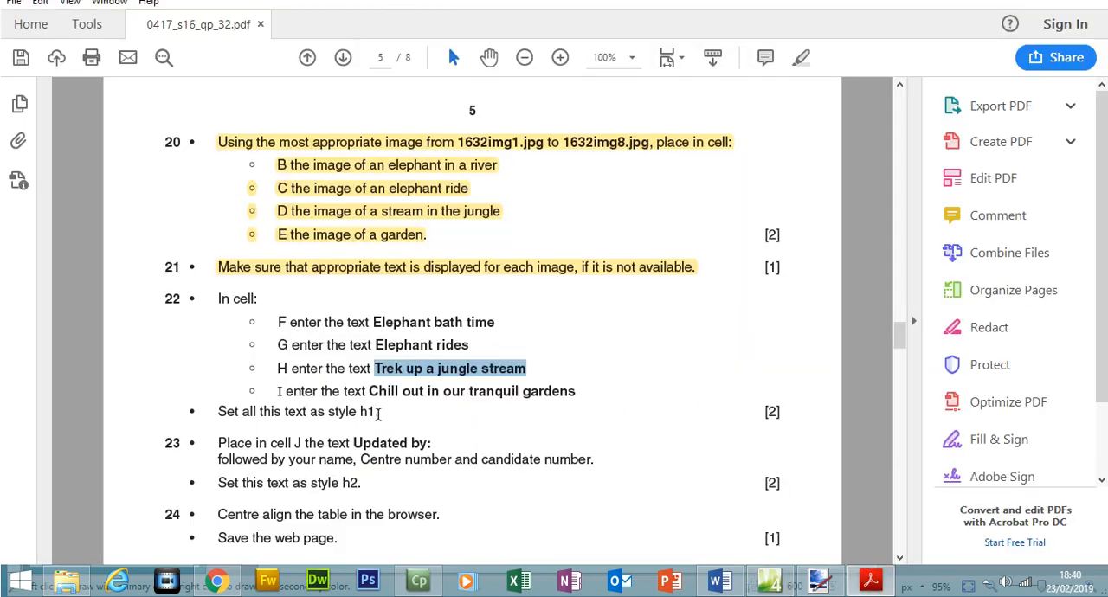
left_click_drag(370, 392, 563, 398)
right_click(564, 398)
left_click(577, 414)
left_click(768, 582)
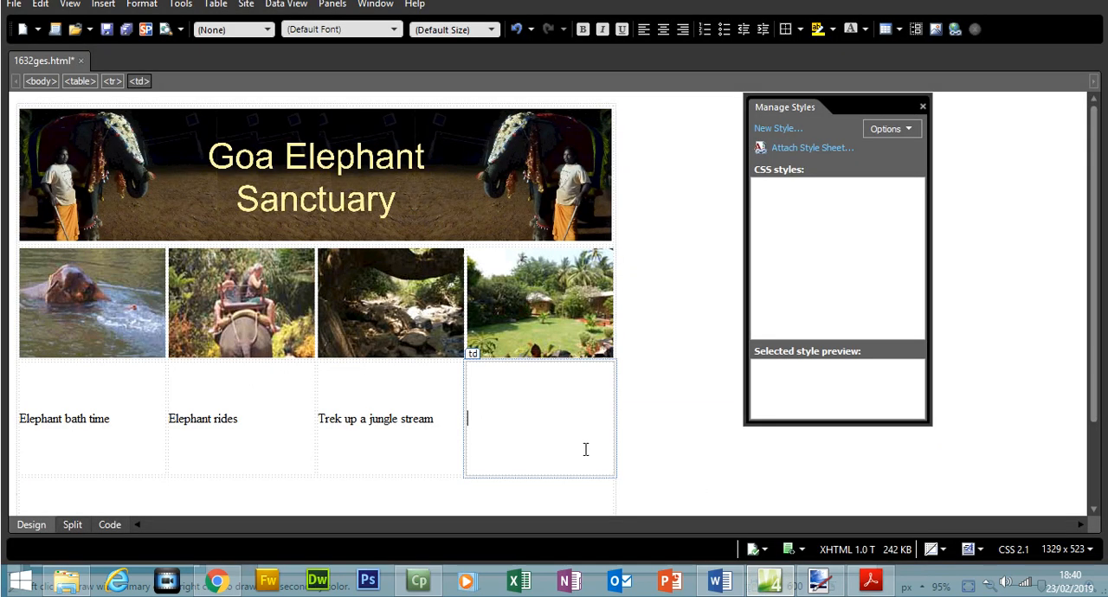
key("ctrl+v")
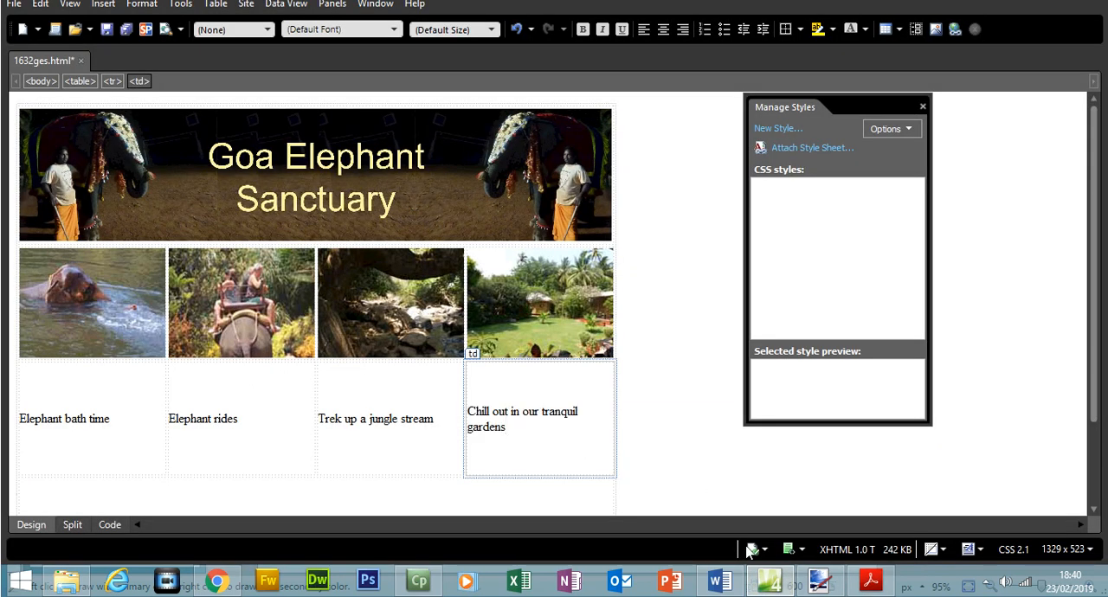
Check question 22's style instruction in Acrobat Reader, and apply Heading 1 to the text in cell I in Expression Web.
left_click(868, 579)
left_click_drag(221, 413, 353, 413)
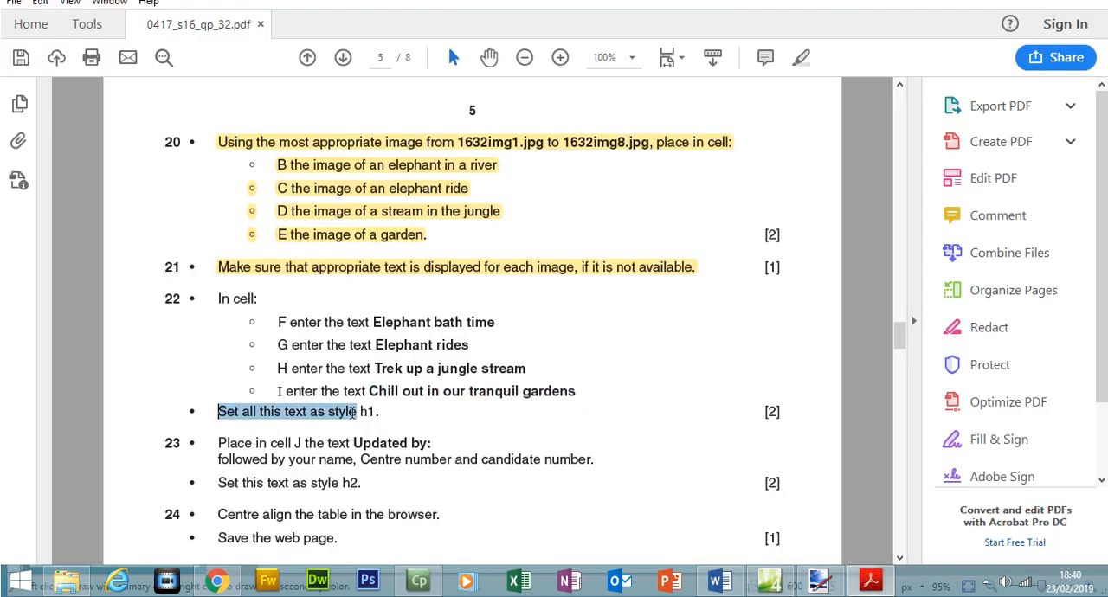
key("alt+Tab")
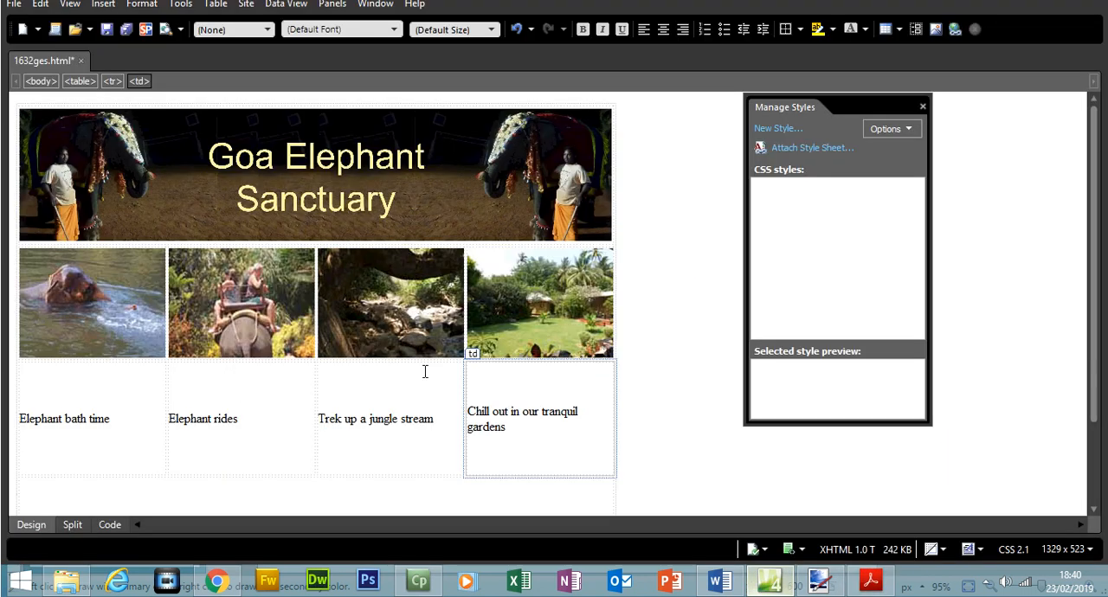
left_click_drag(505, 424, 470, 411)
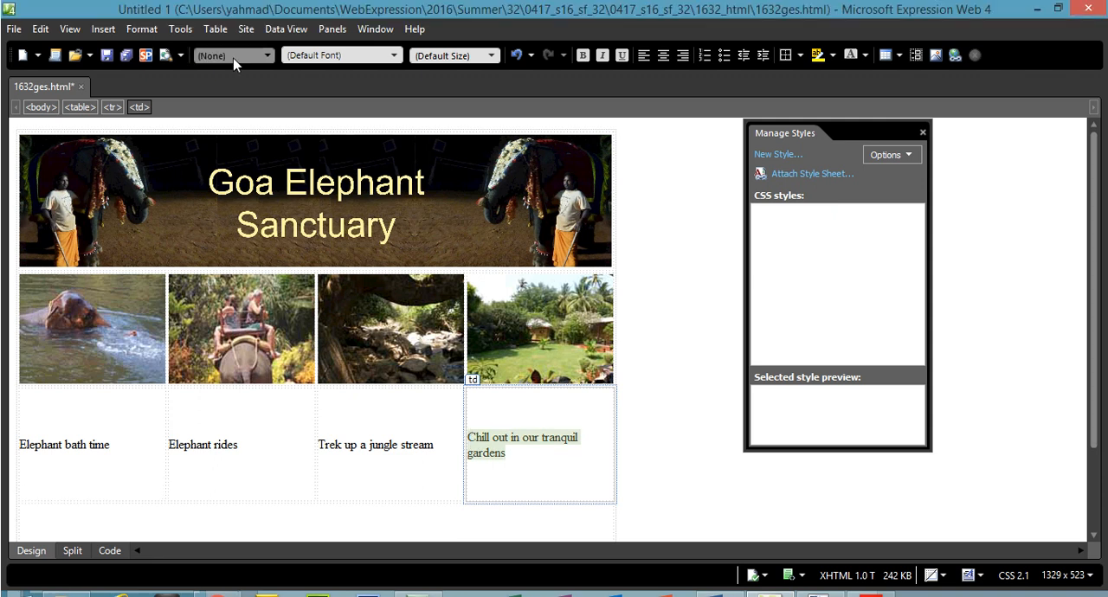
left_click(237, 30)
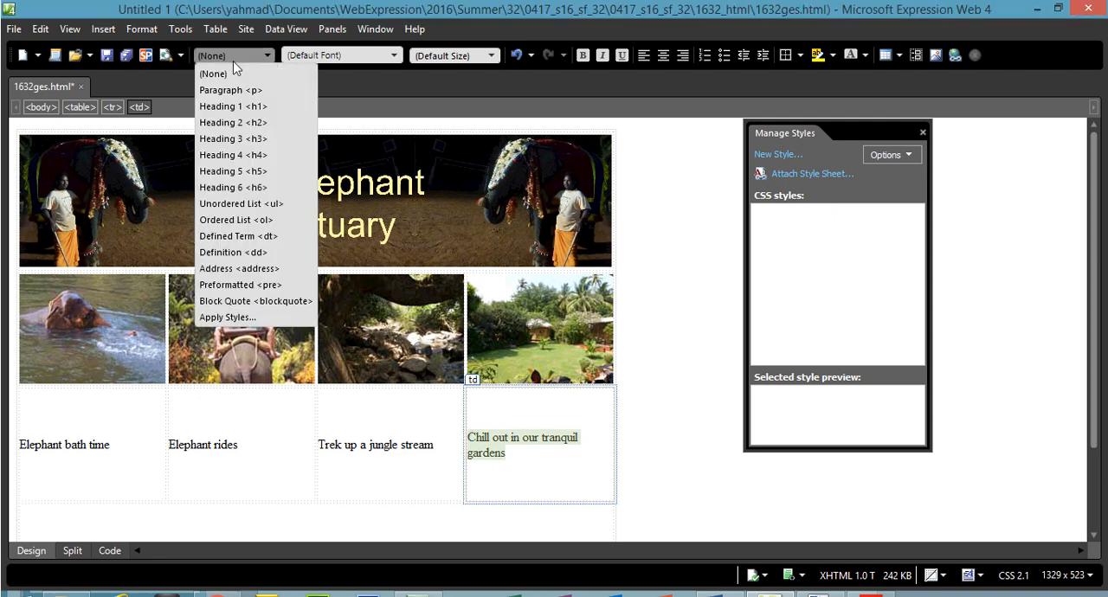
left_click(232, 106)
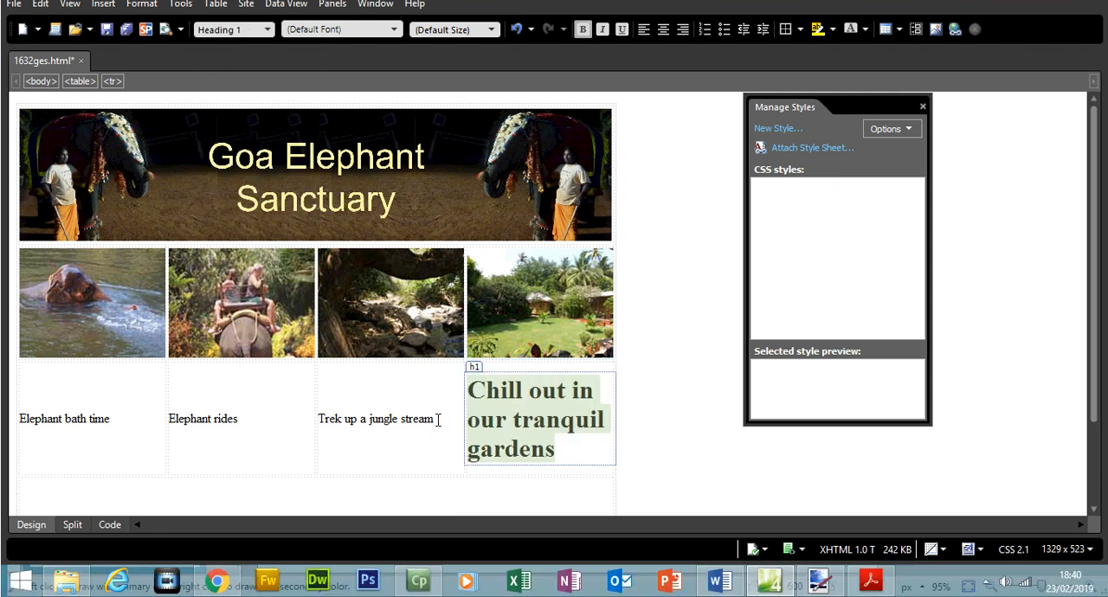
Apply the Heading 1 style to the texts in cells H, G and F.
left_click_drag(437, 419, 330, 416)
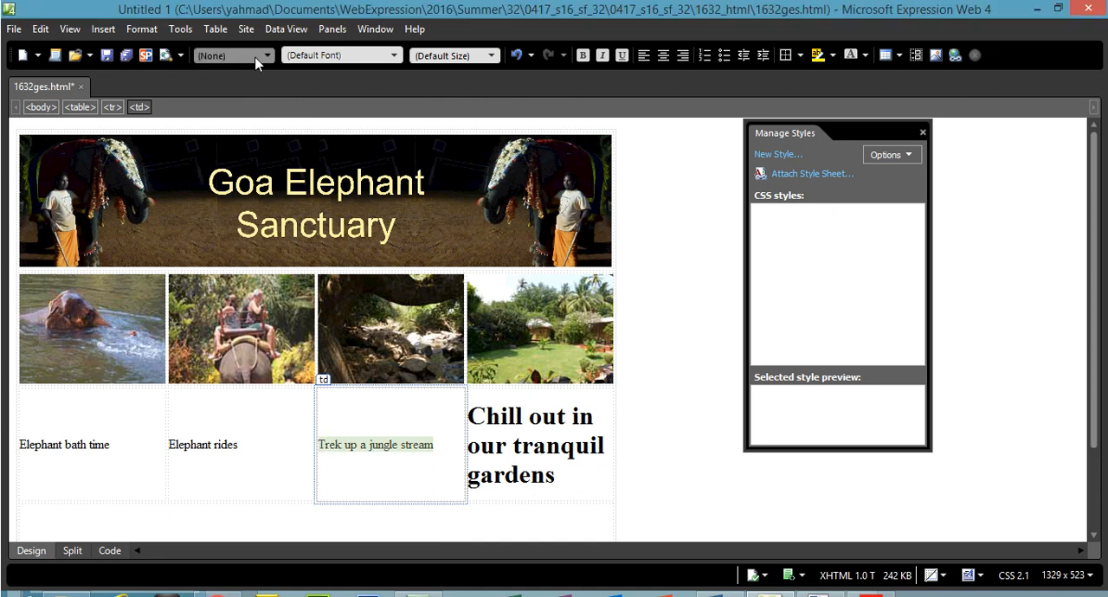
left_click(249, 60)
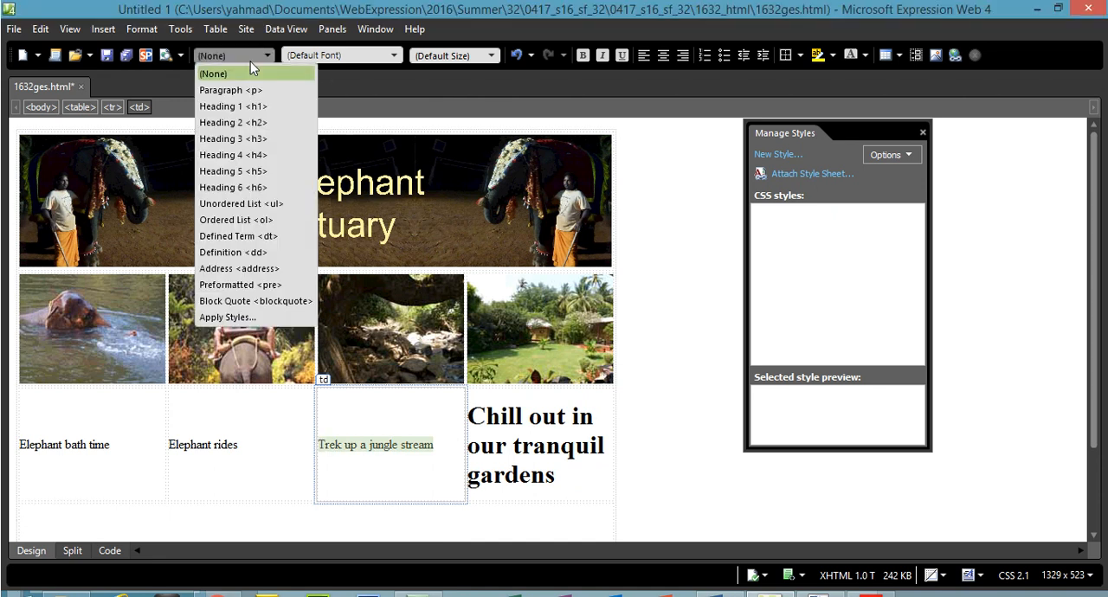
left_click(245, 105)
left_click_drag(248, 418, 177, 414)
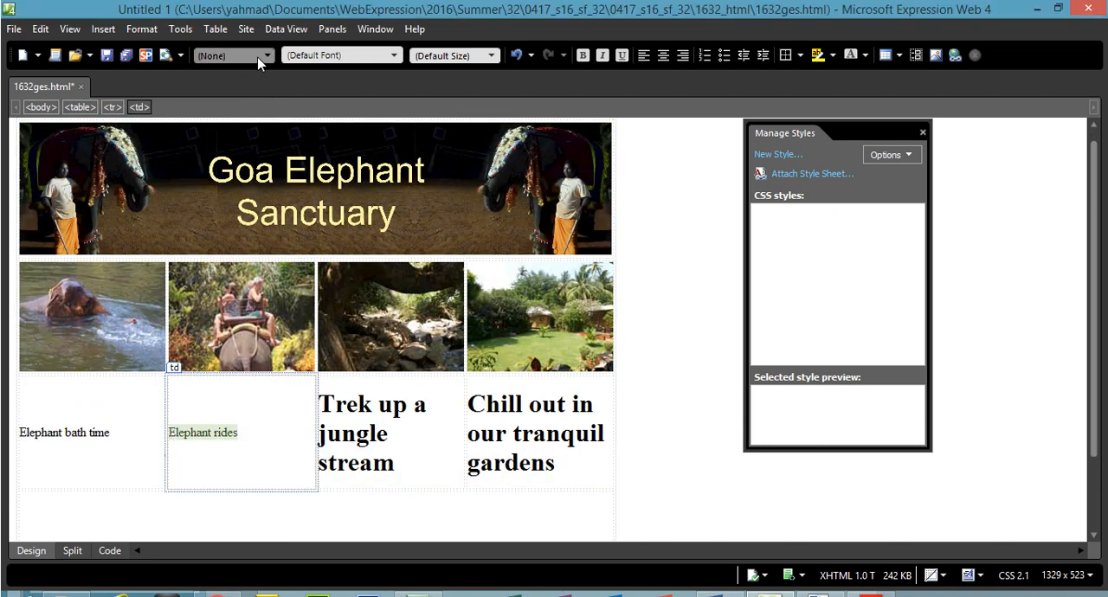
left_click(251, 30)
left_click(248, 81)
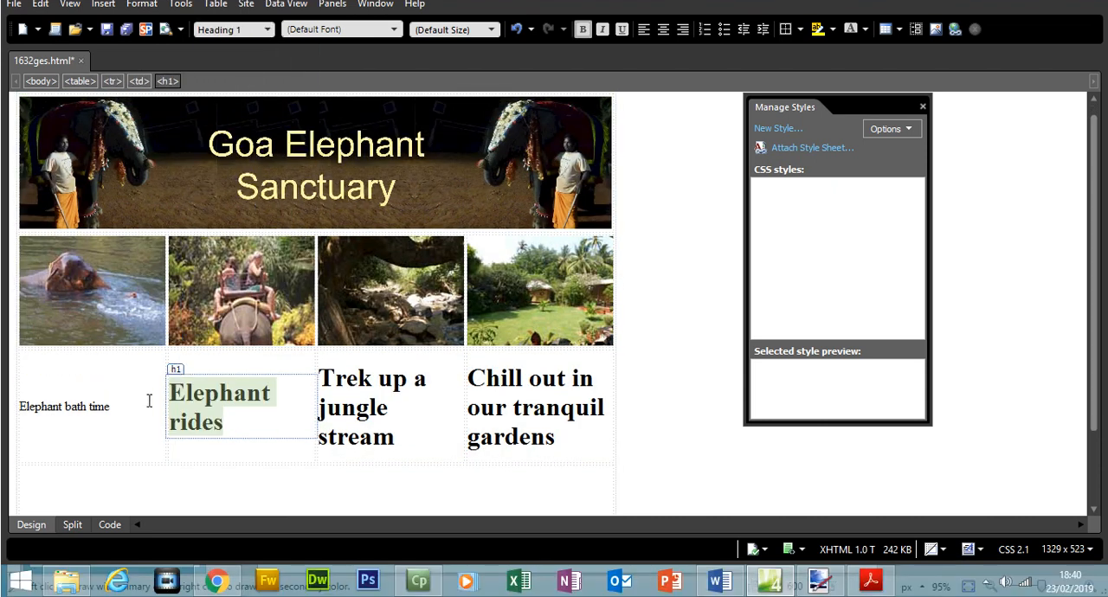
left_click_drag(149, 401, 18, 406)
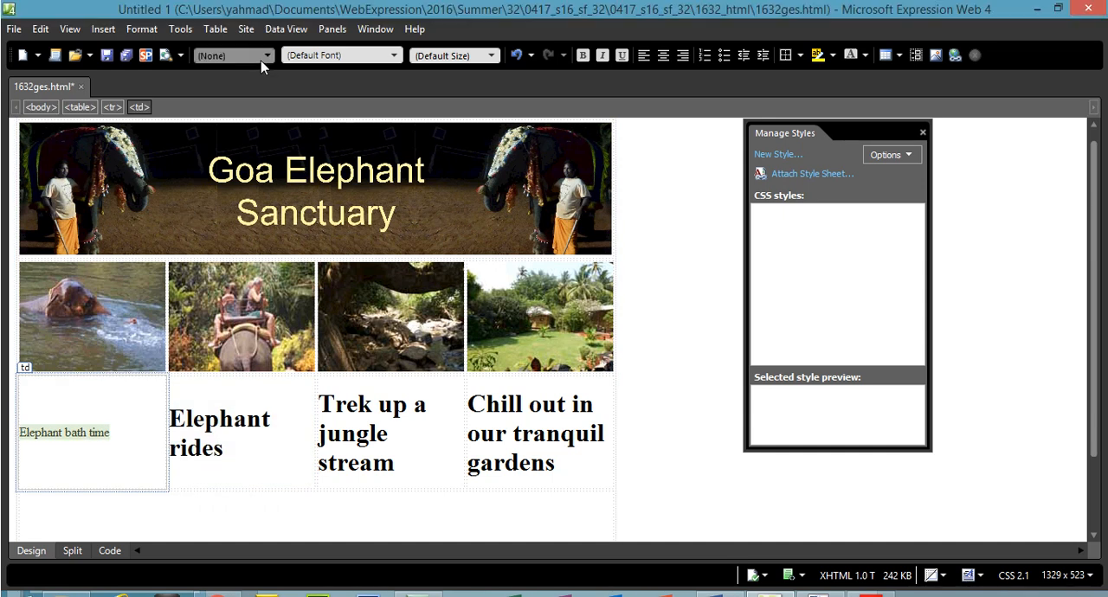
left_click(251, 29)
left_click(251, 80)
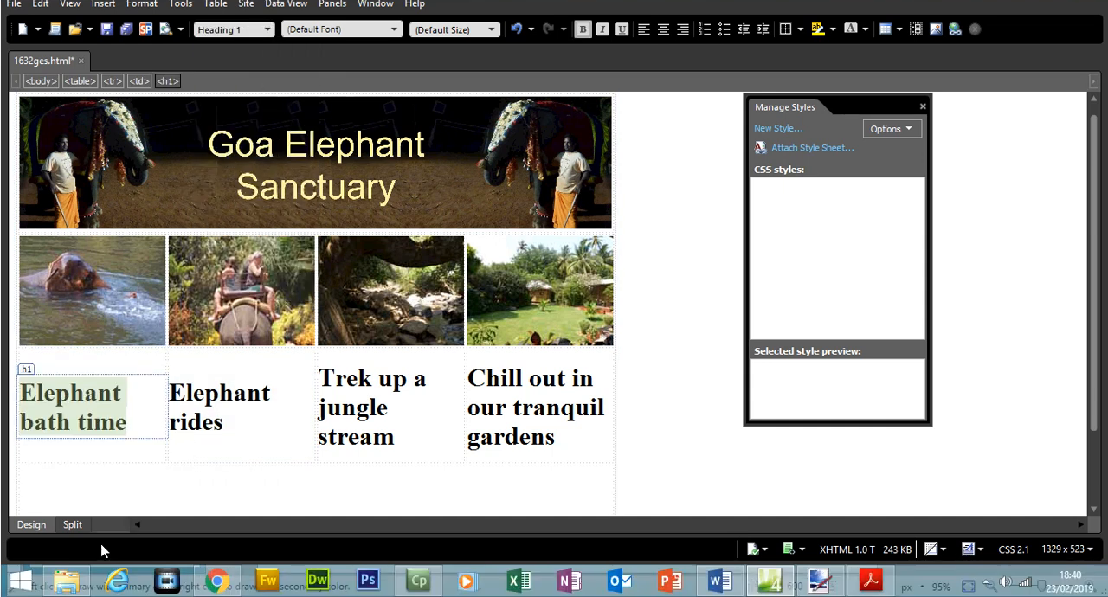
Examine the h1 tags around "Elephant bath time" in the page's HTML code, and return to the design view.
left_click(109, 525)
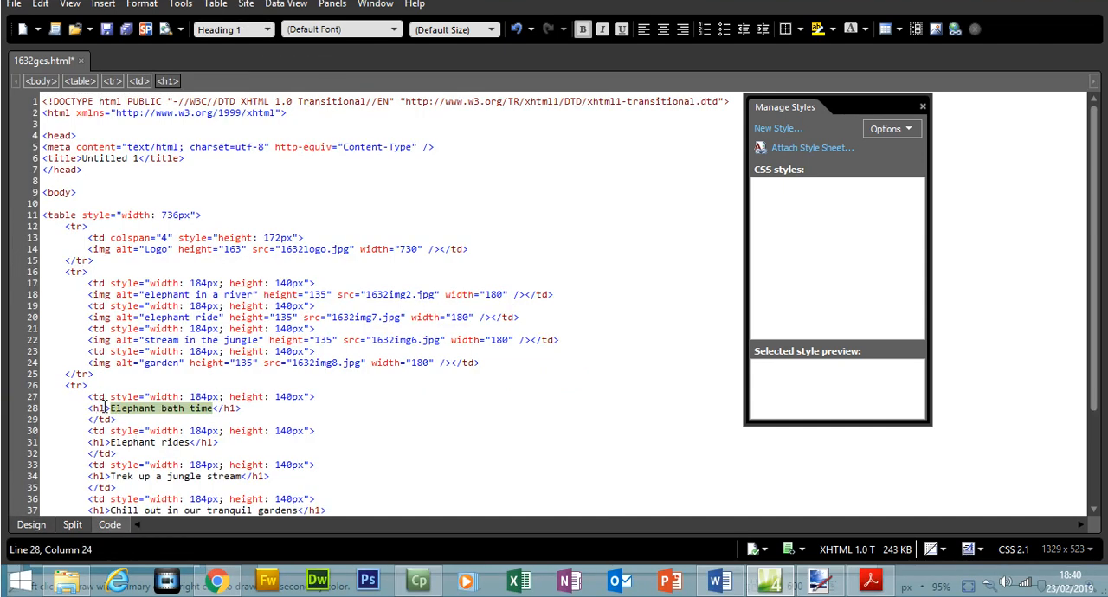
left_click(105, 408)
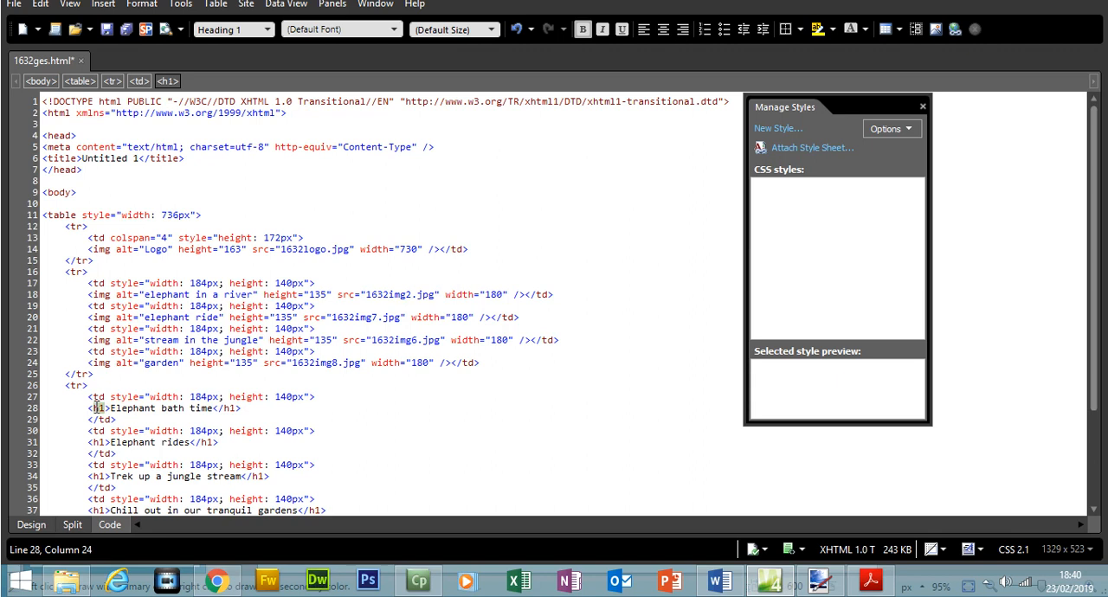
left_click(220, 407)
left_click(101, 409)
left_click(35, 525)
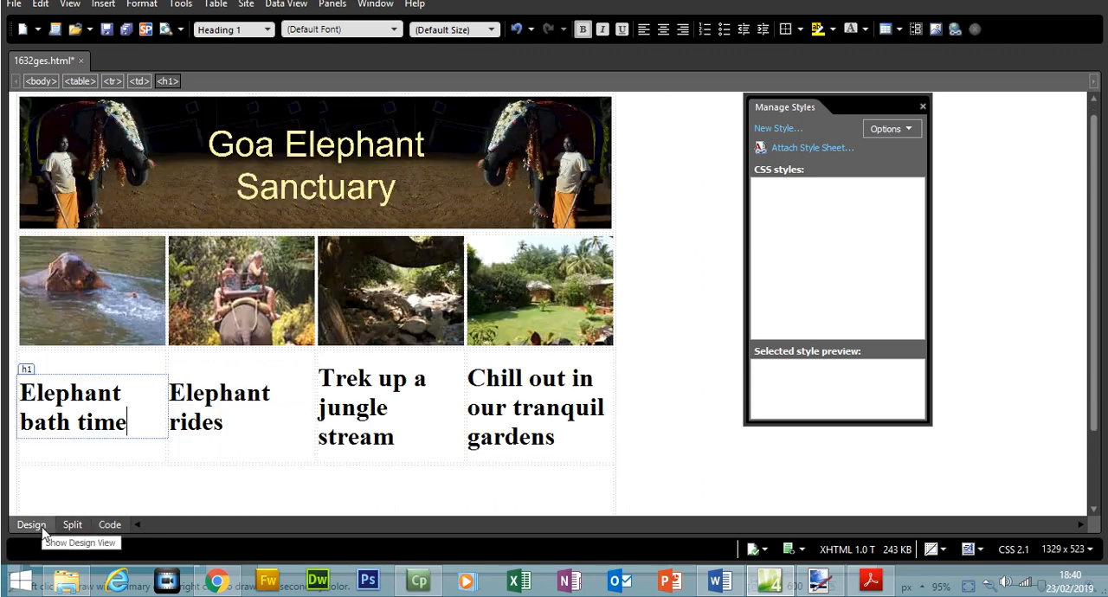
In Acrobat Reader, highlight question 22's instructions for cells F to I, including the h1 style line.
left_click(870, 582)
left_click_drag(217, 299, 379, 417)
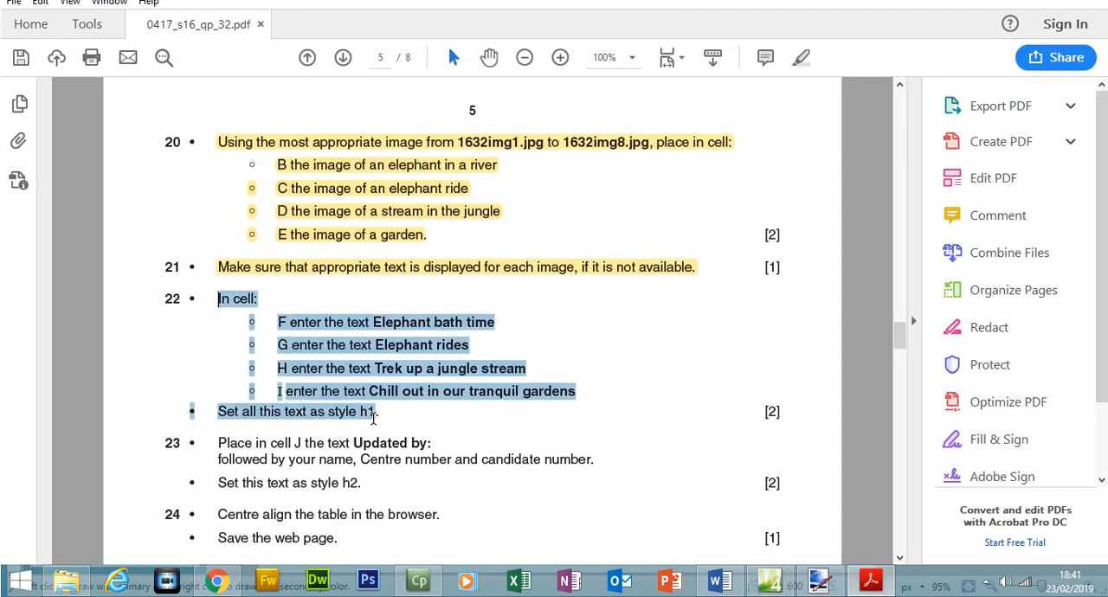
left_click(802, 59)
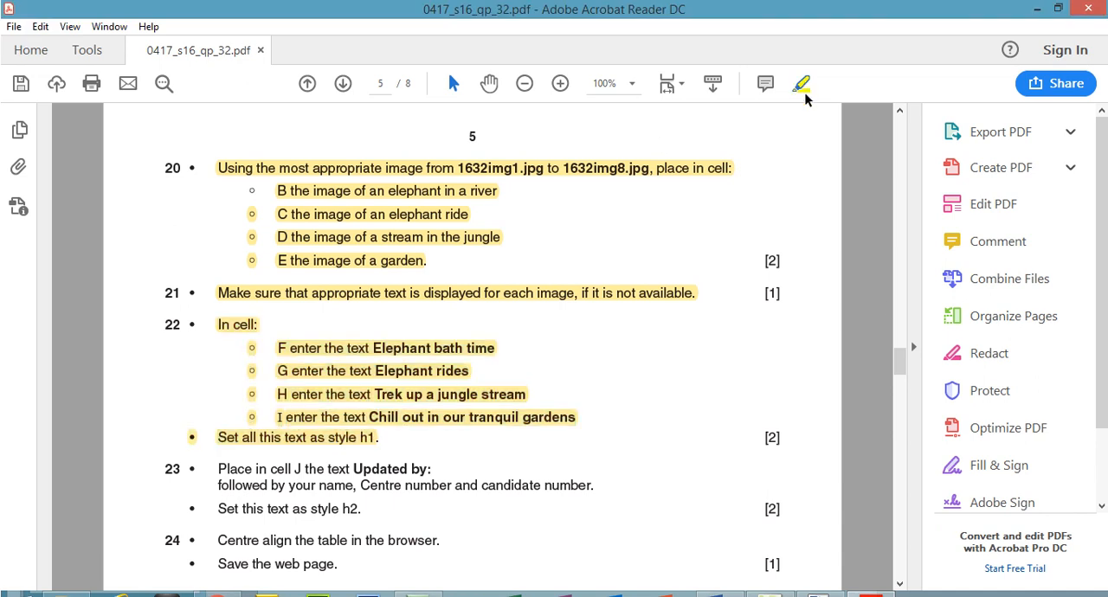
Copy "Updated by:" from question 23 into cell J in Expression Web, and add the candidate's name, centre number and candidate number.
scroll(363, 355, "down", 3)
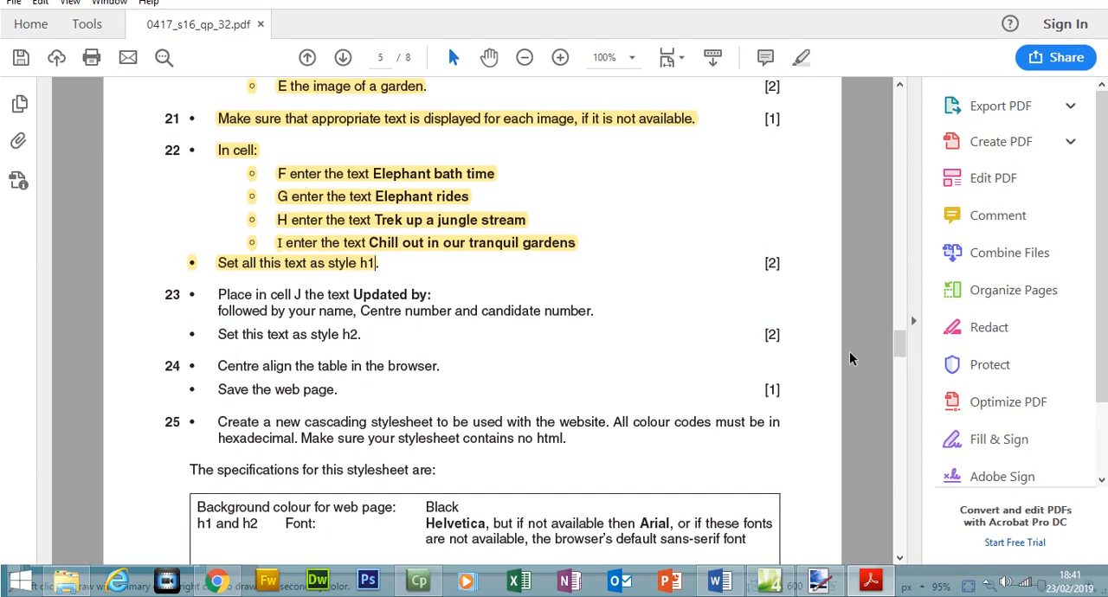
mouse_move(900, 346)
left_mouse_down()
mouse_move(900, 307)
mouse_move(900, 341)
left_mouse_up()
left_click_drag(352, 354, 426, 353)
right_click(425, 352)
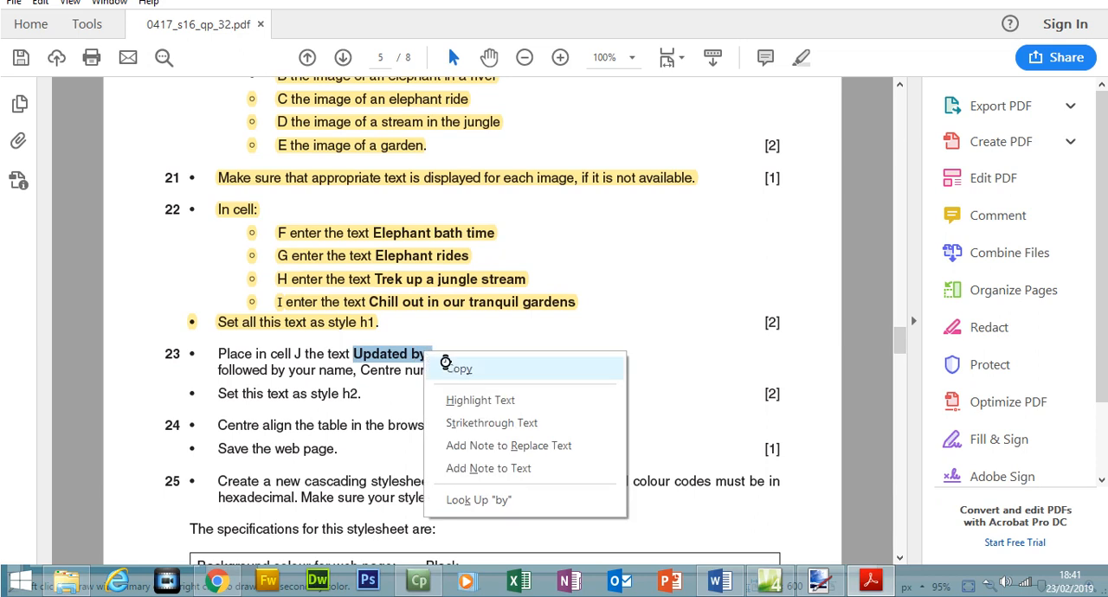
left_click(450, 368)
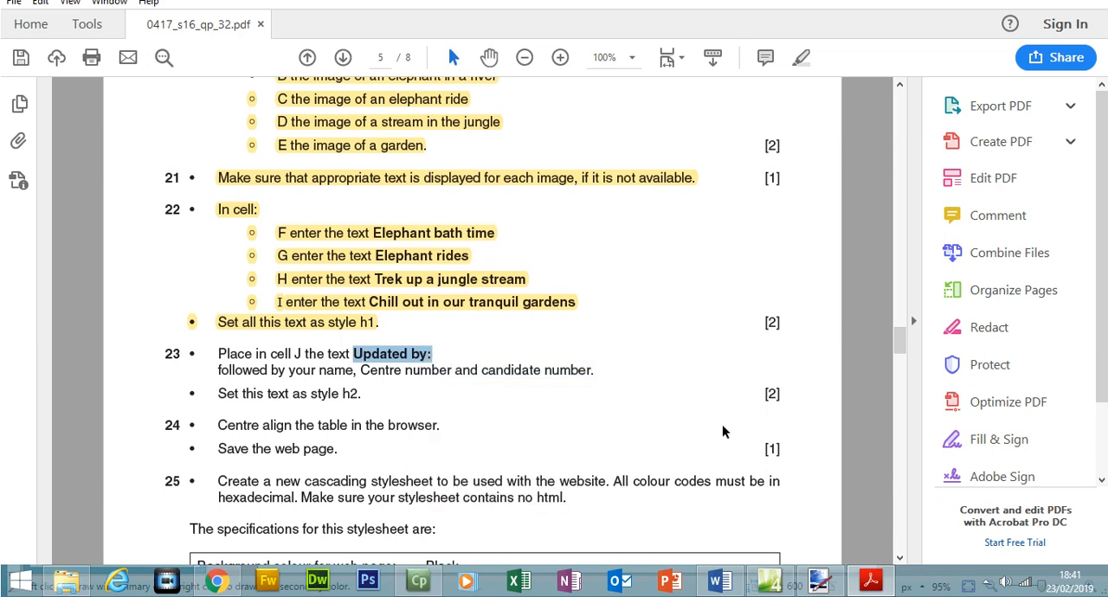
left_click(768, 580)
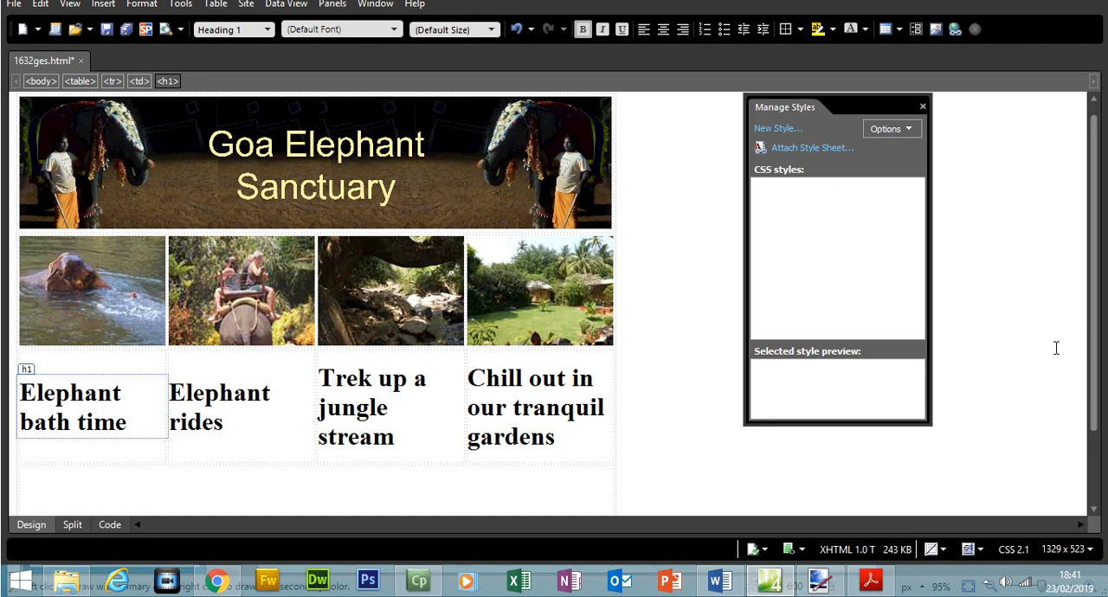
left_click_drag(1093, 351, 1071, 392)
left_click(199, 438)
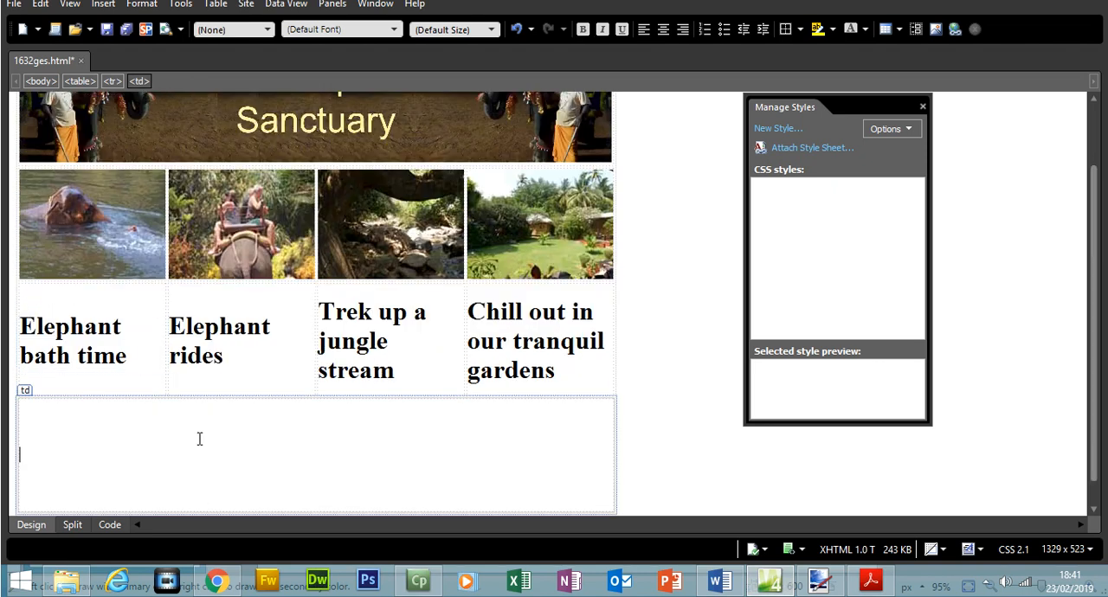
type("Updated by:")
type("Yasar Ahmad")
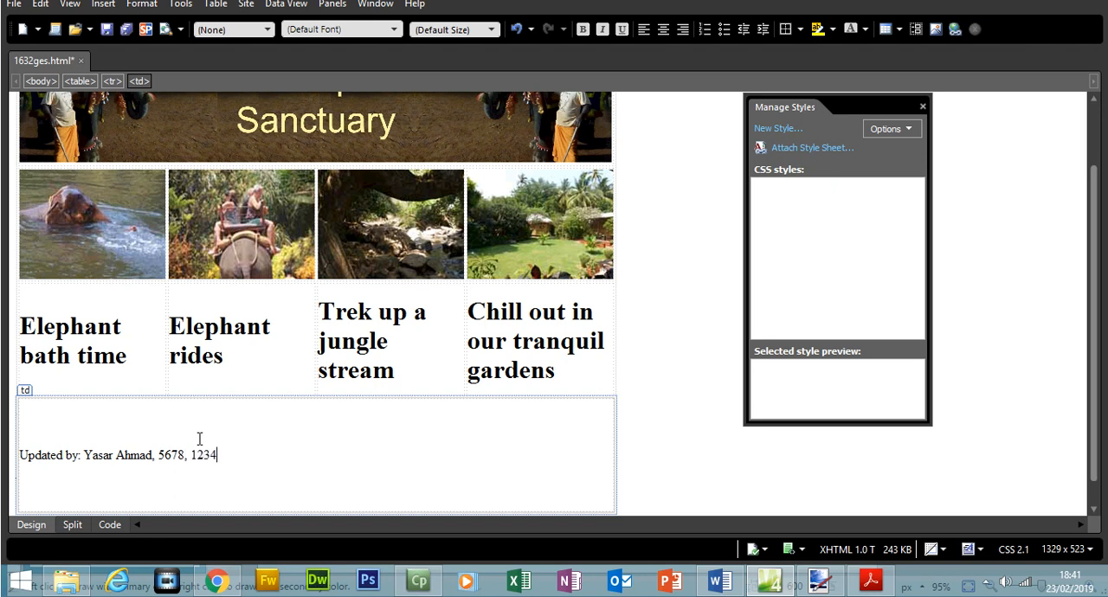
In Acrobat Reader, highlight question 23's instructions for cell J, including the h2 style line.
left_click(870, 580)
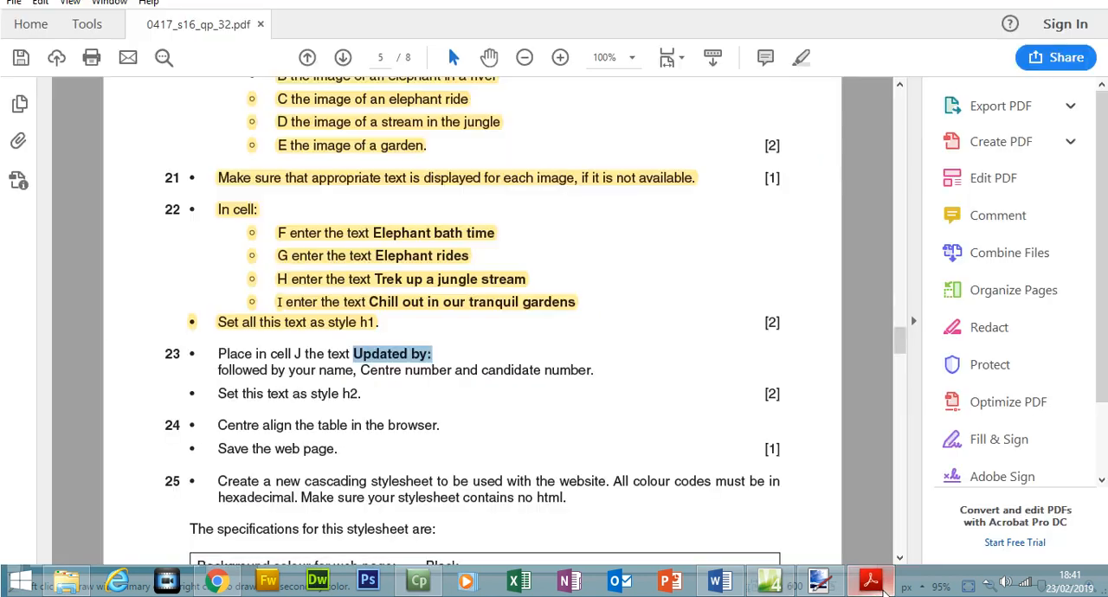
left_click_drag(216, 353, 364, 387)
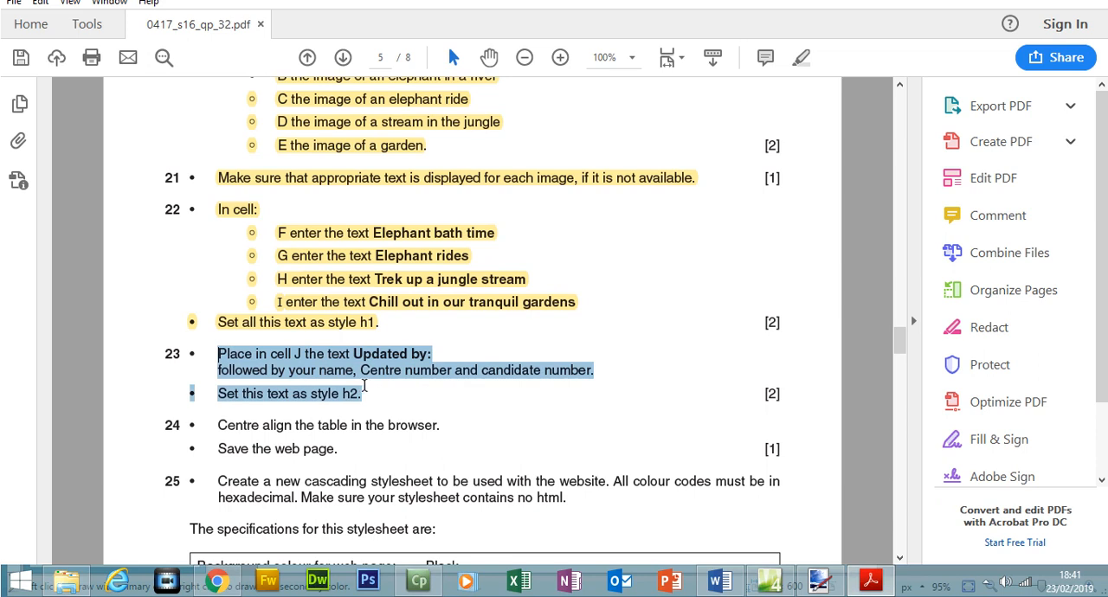
left_click(801, 58)
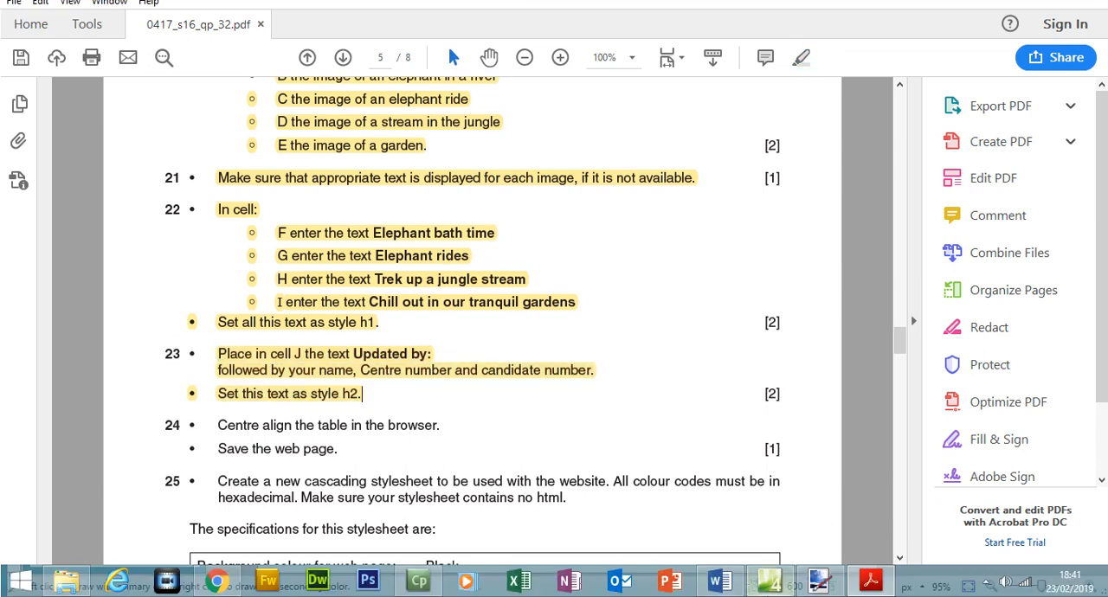
In Expression Web, set the "Updated by:" line in cell J to the Heading 2 <h2> style.
left_click(770, 582)
left_click_drag(272, 452, 17, 452)
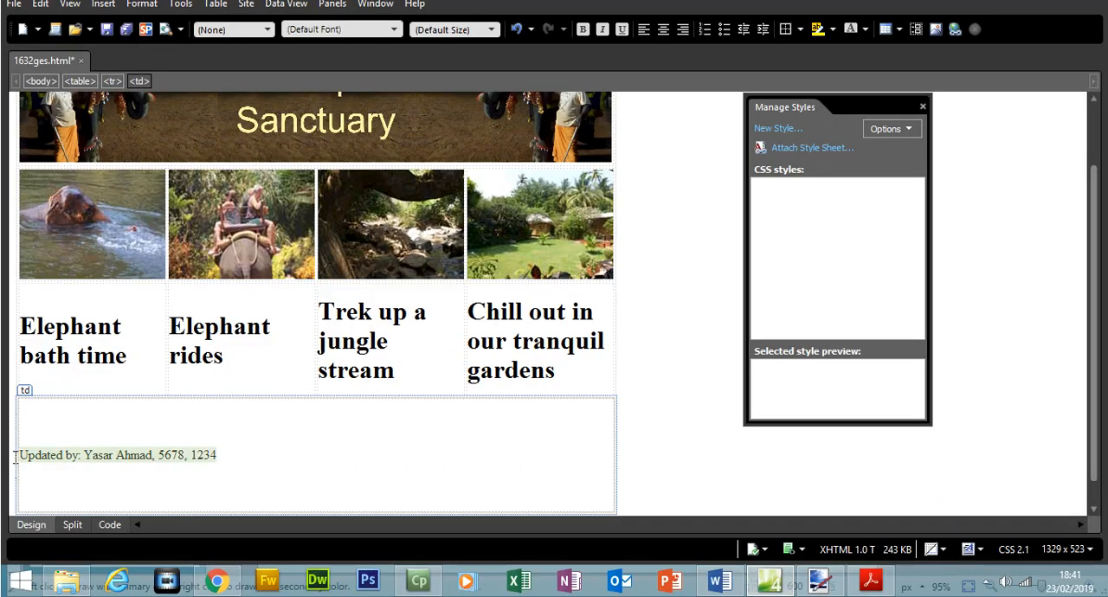
left_click(260, 30)
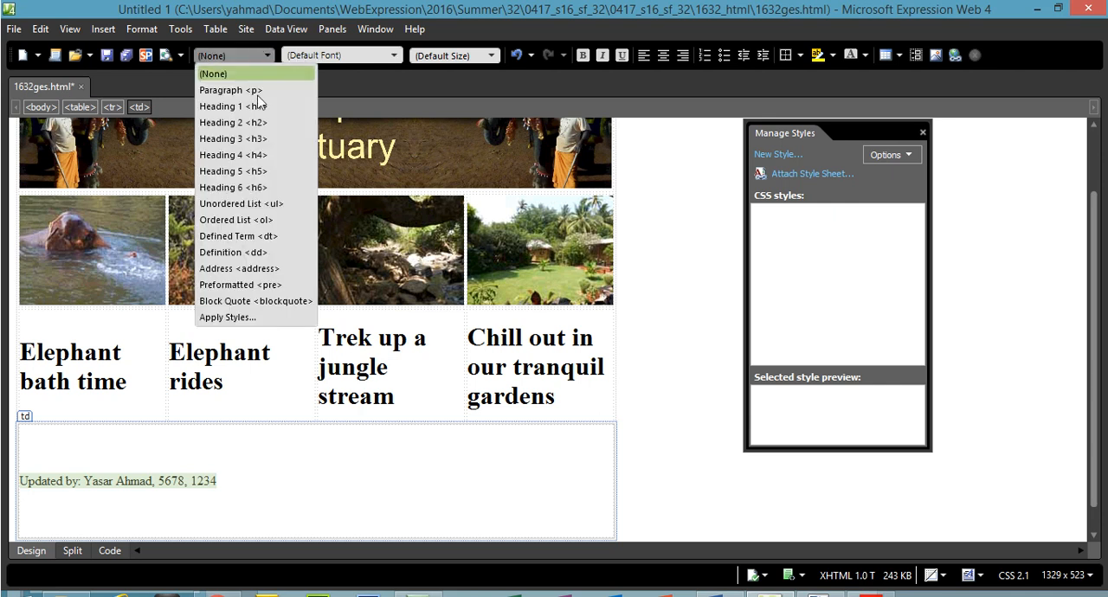
left_click(257, 123)
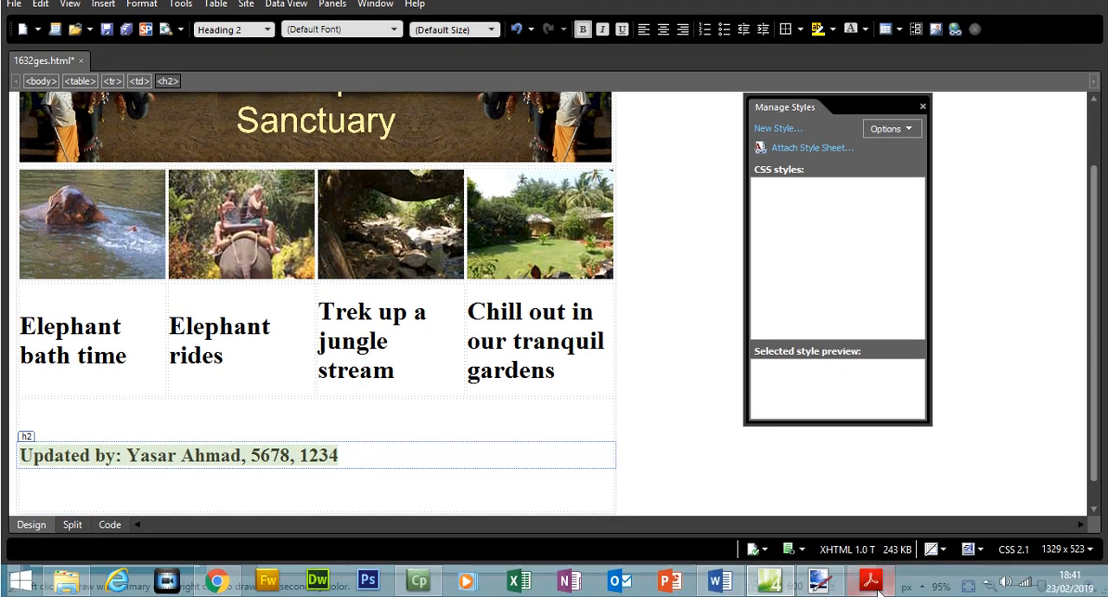
In Acrobat Reader, highlight question 24's instructions to centre align the table and save the web page.
left_click(870, 580)
scroll(898, 346, "down", 2)
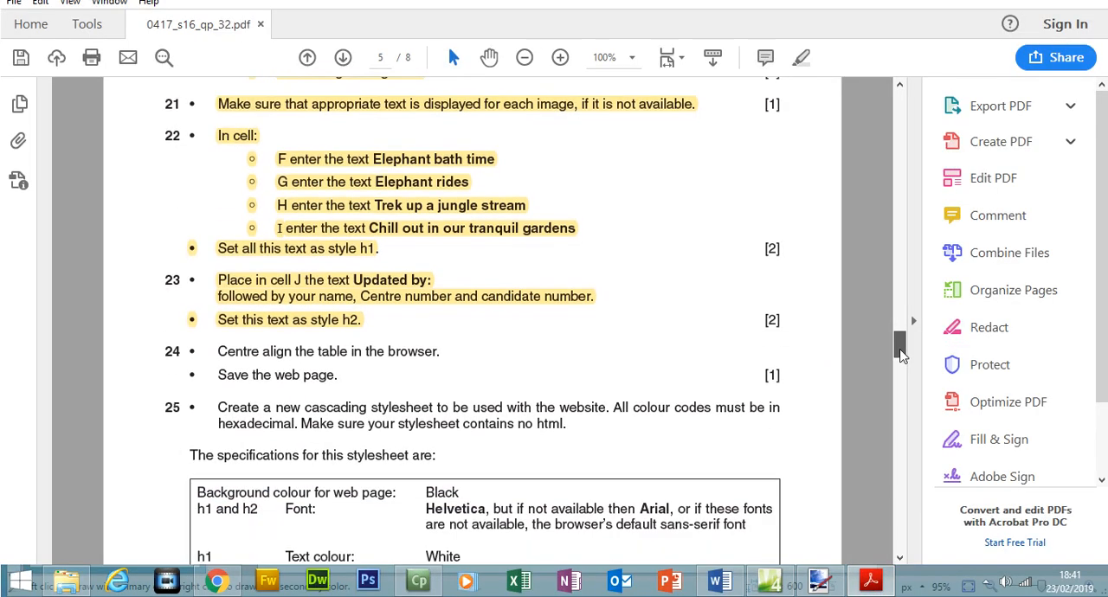
left_click_drag(231, 337, 348, 363)
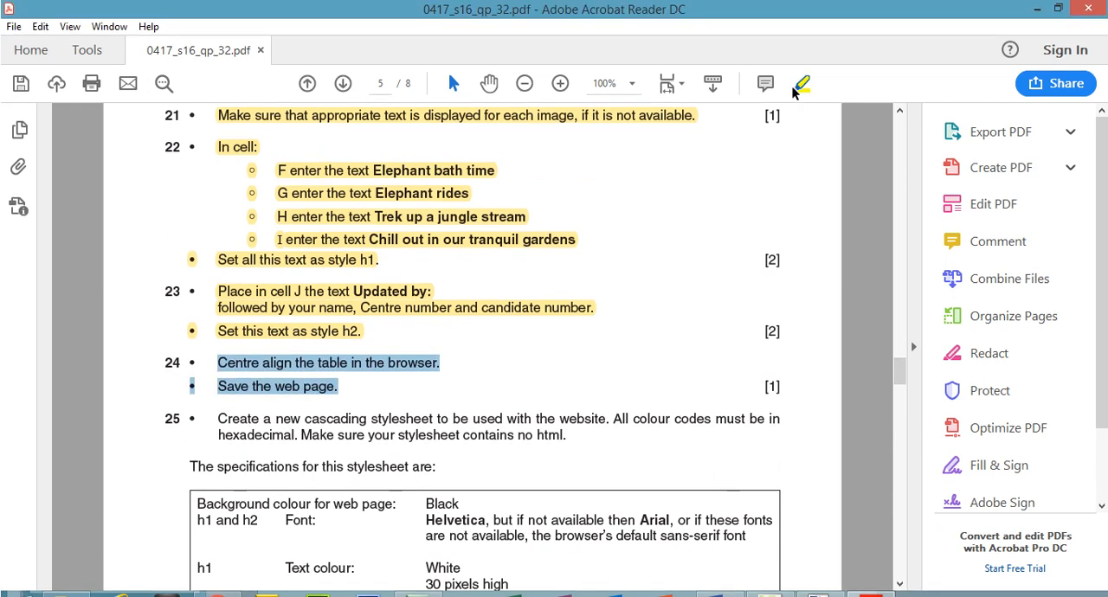
left_click(800, 60)
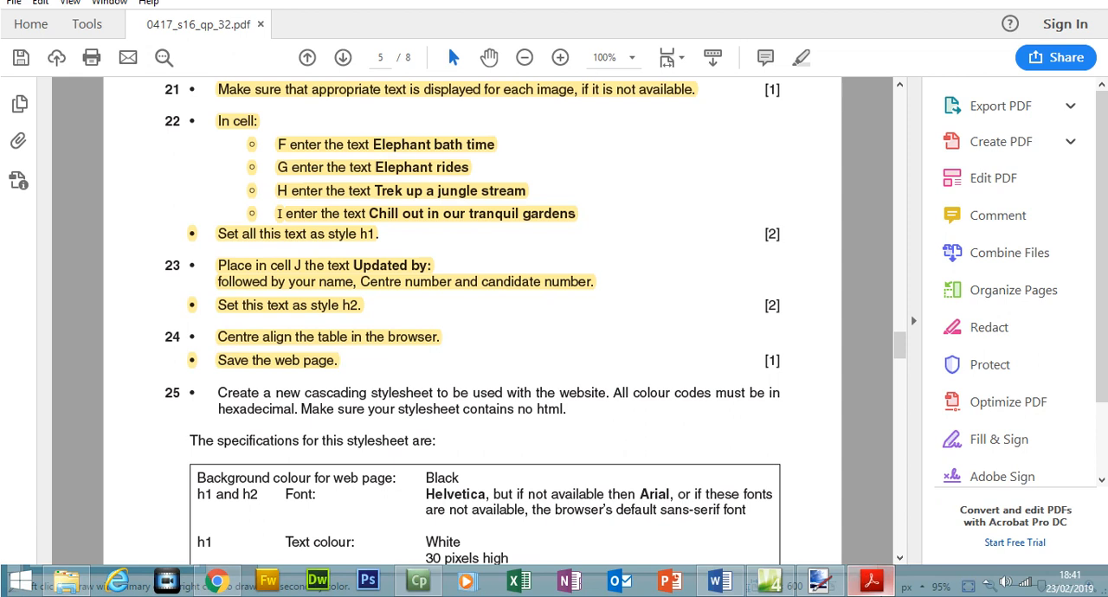
Try centring the whole table in Expression Web with the Center alignment, inspect its code, and undo the alignment.
left_click(871, 580)
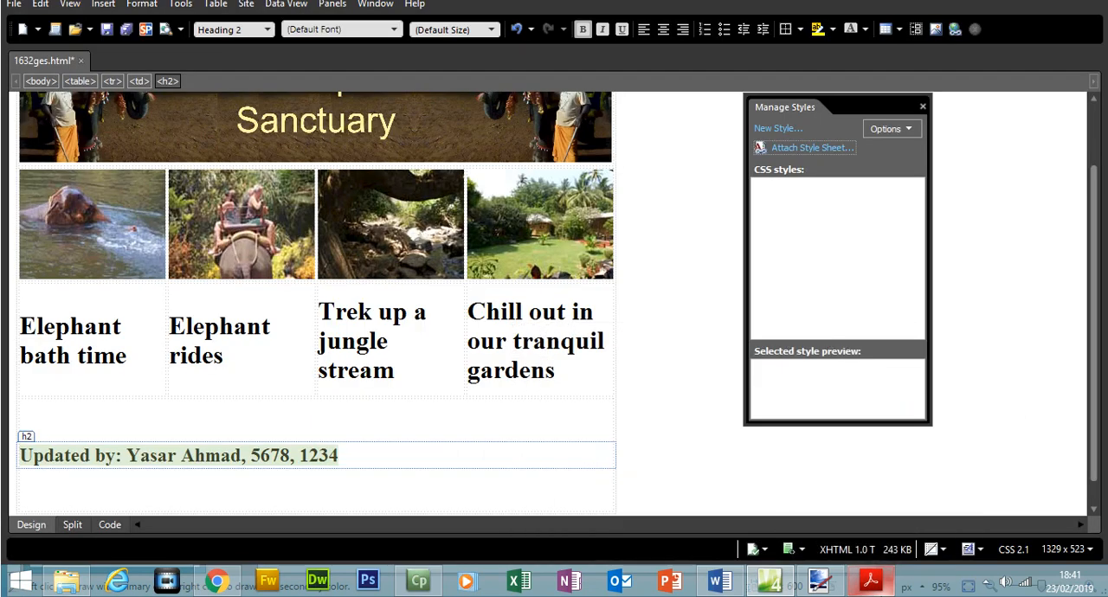
left_click(619, 408)
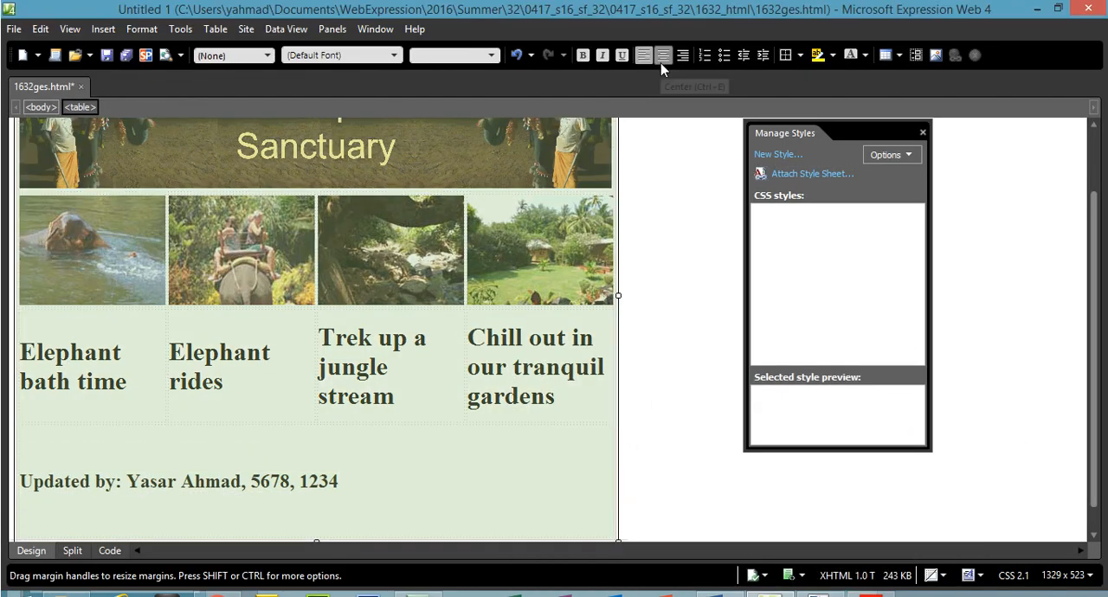
left_click(663, 55)
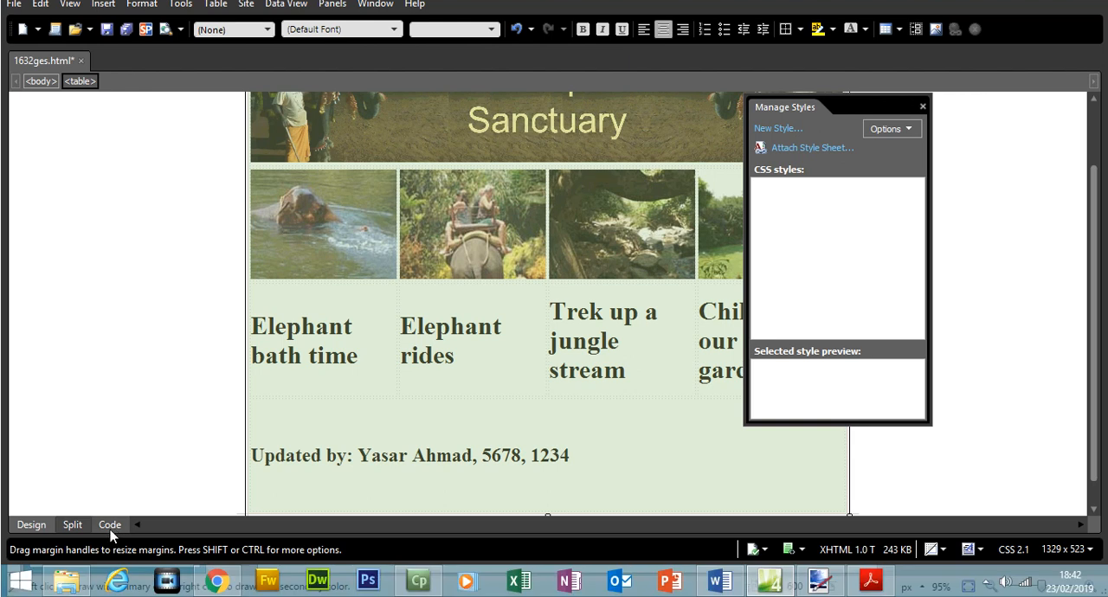
left_click(109, 524)
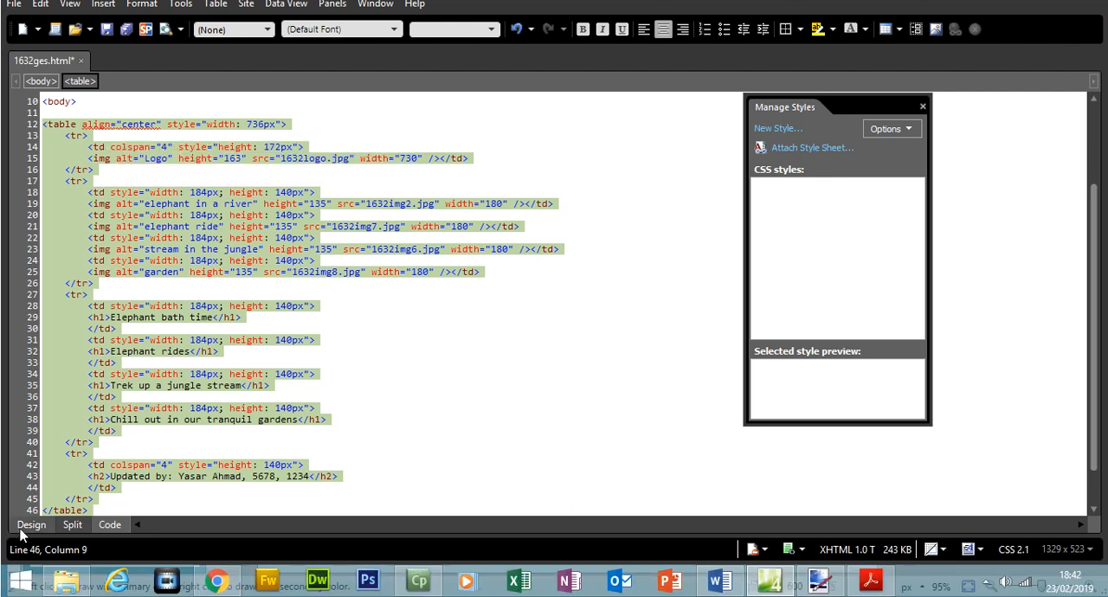
left_click(31, 550)
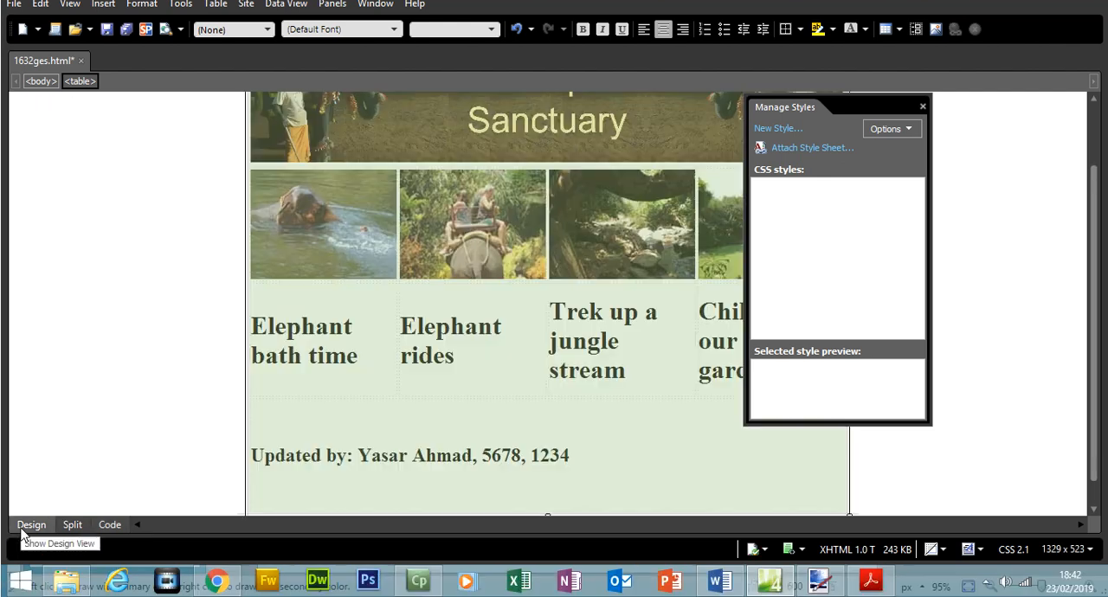
left_click_drag(1103, 271, 1095, 201)
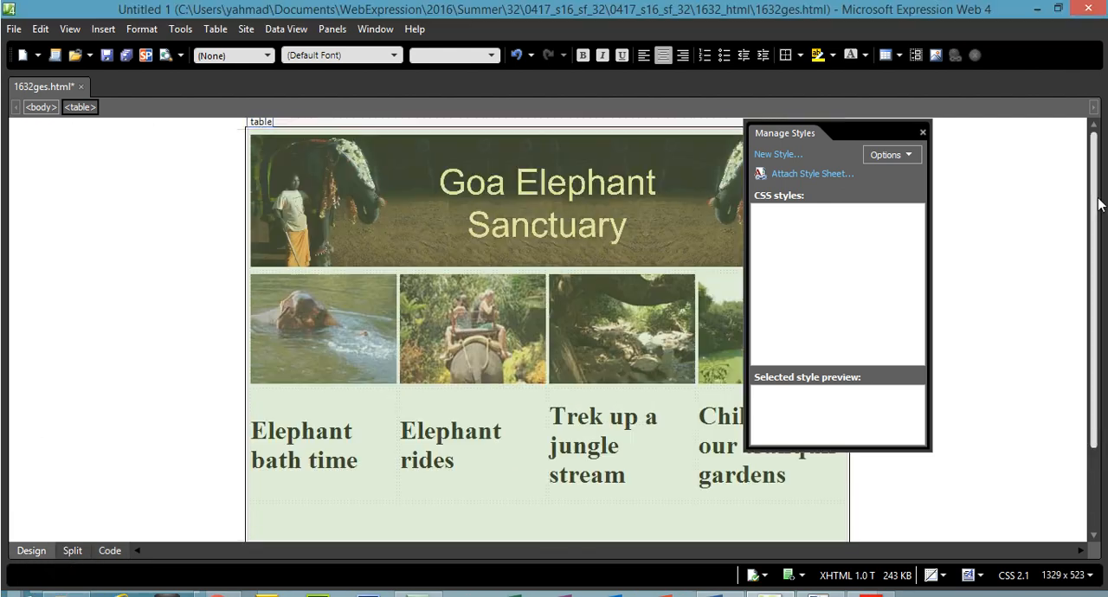
key("ctrl+z")
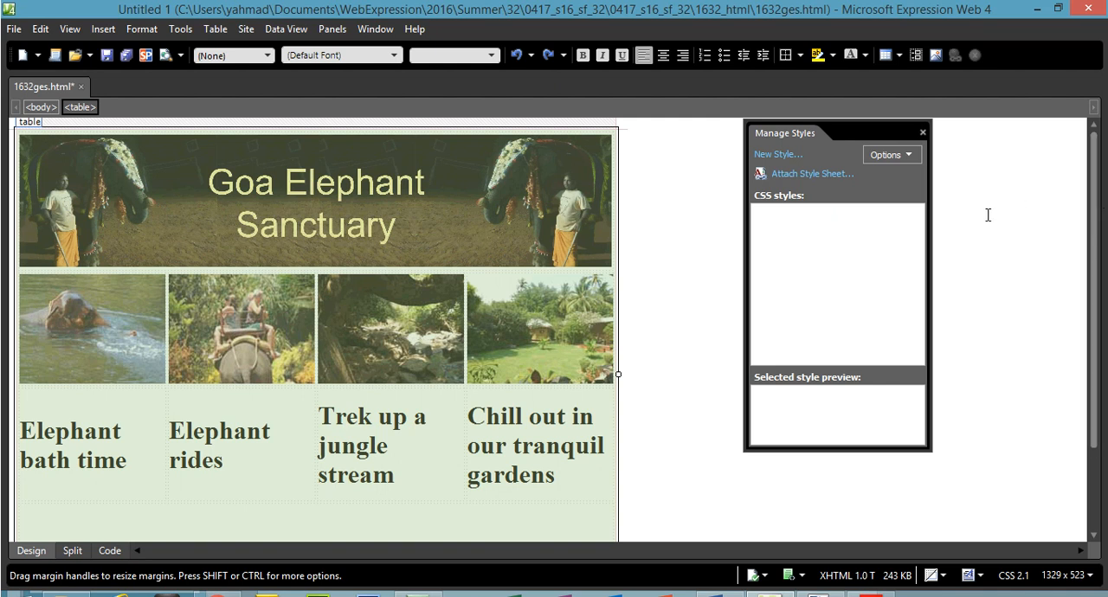
In the page's HTML code, add margin-left:auto after the 736px width in the table tag's style.
left_click(692, 305)
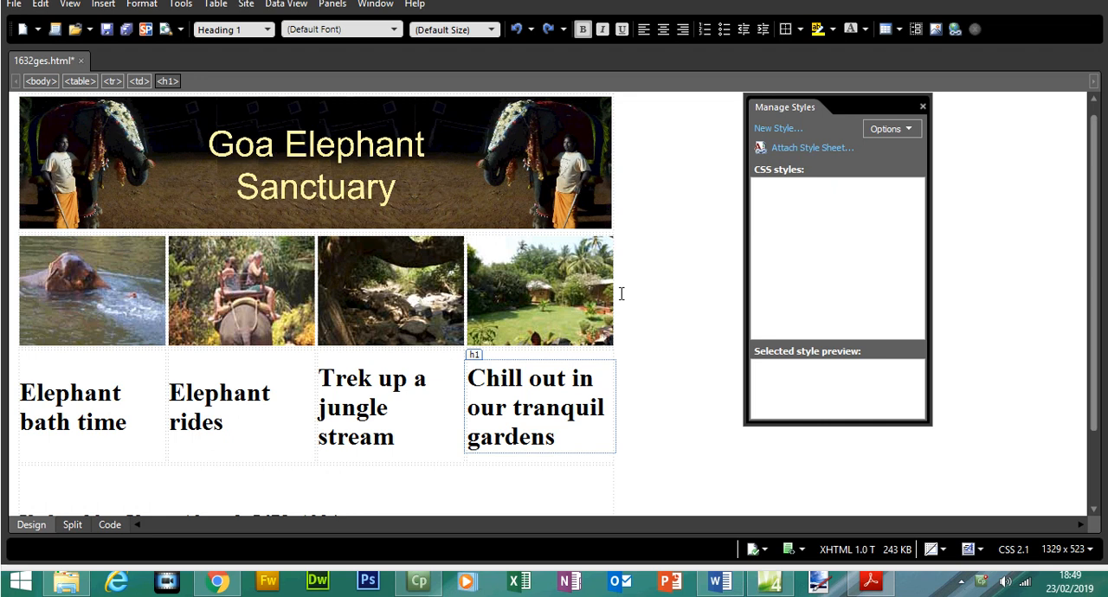
left_click(109, 528)
scroll(1105, 297, "up", 5)
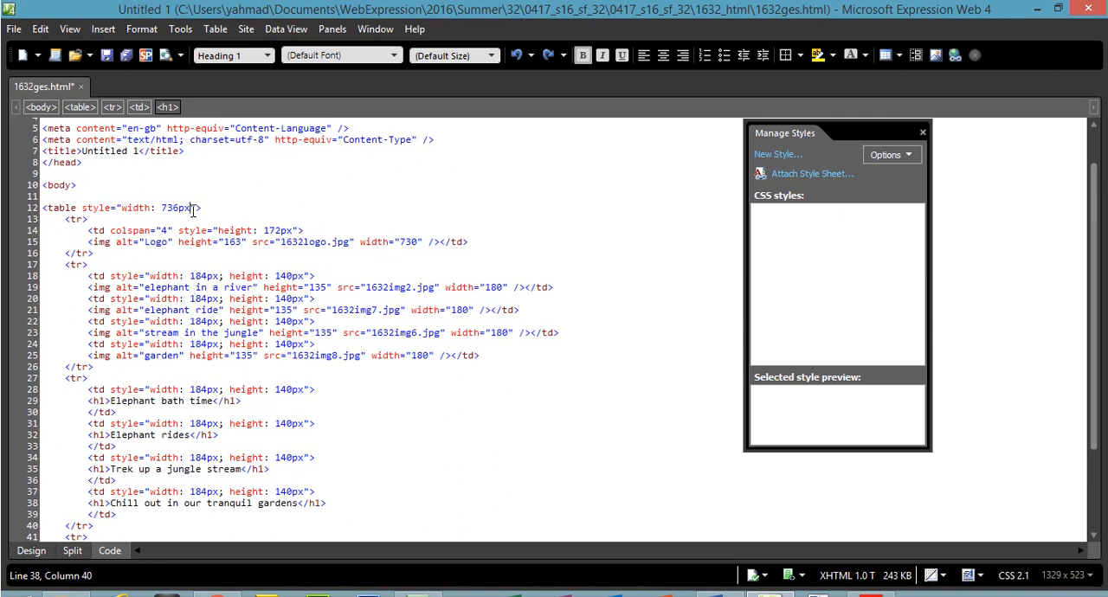
left_click(193, 209)
left_click_drag(86, 211, 187, 212)
left_click(192, 209)
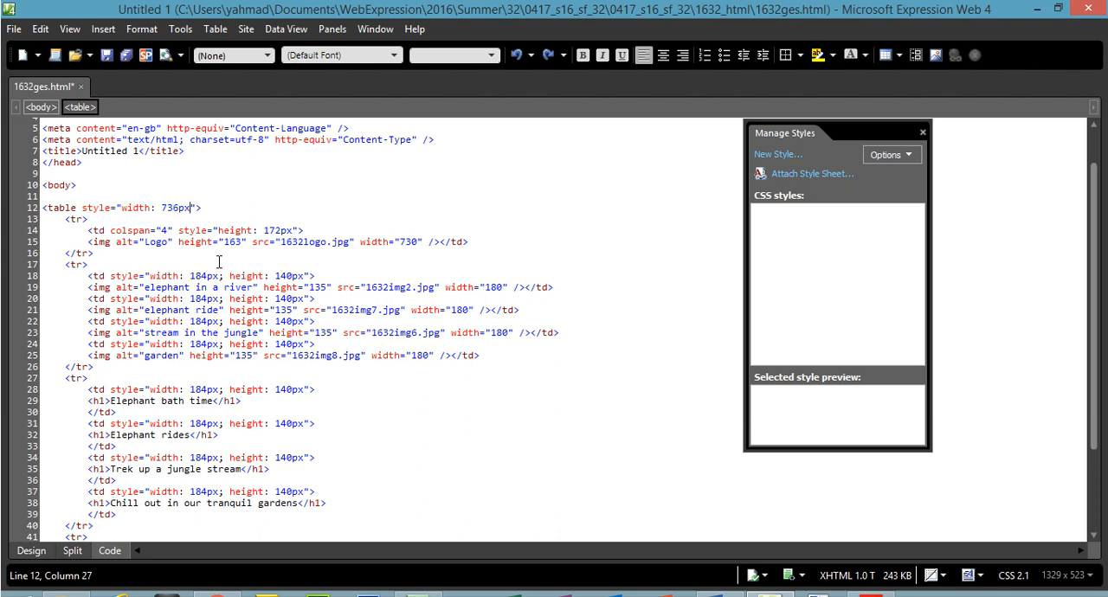
type(";")
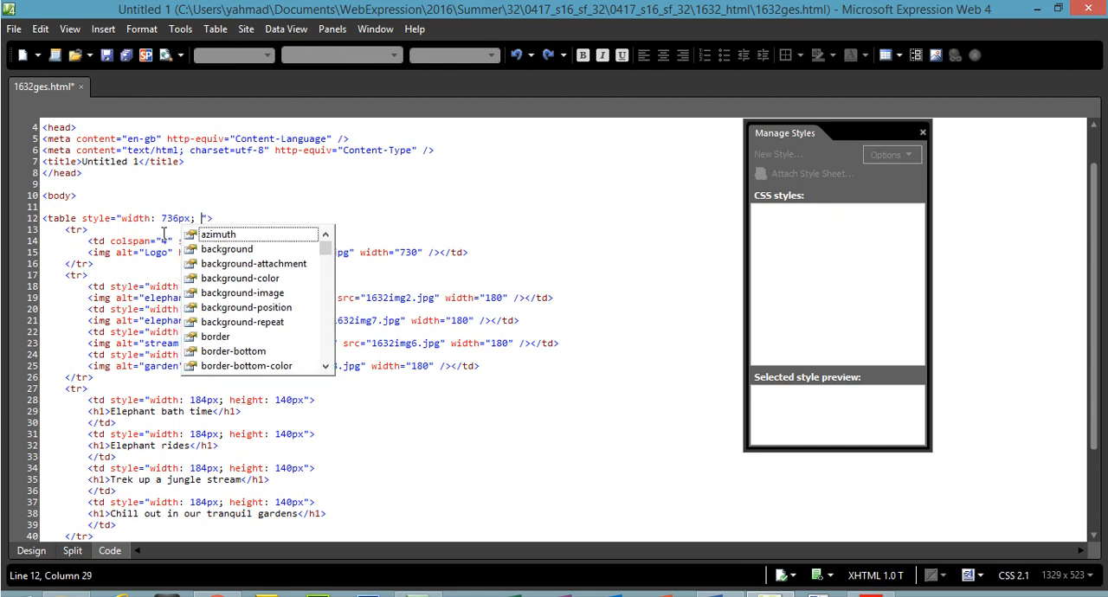
type(" mar")
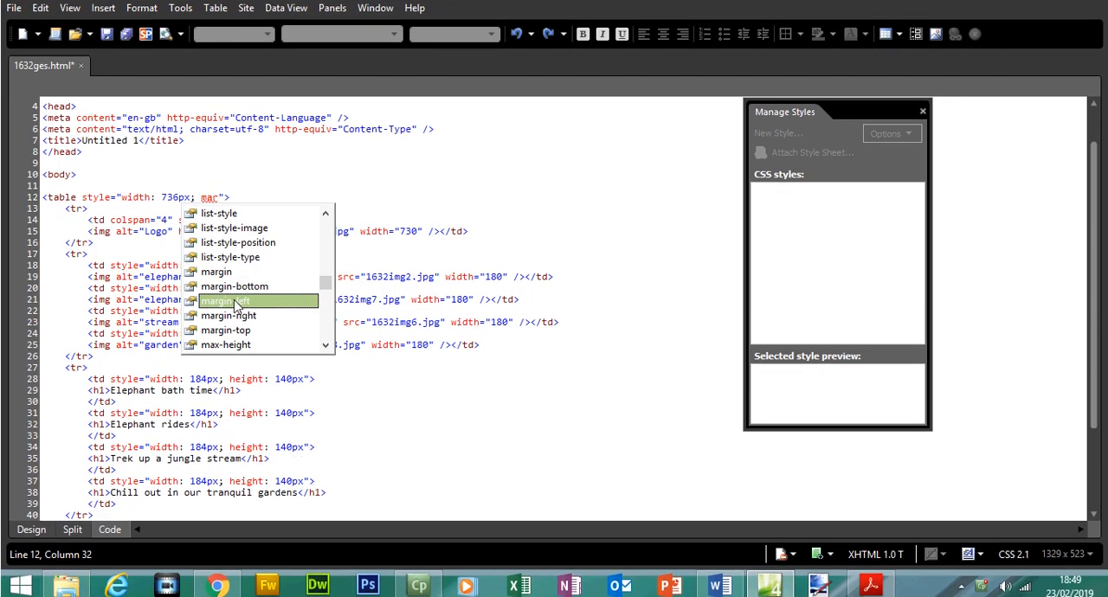
double_click(247, 322)
double_click(278, 227)
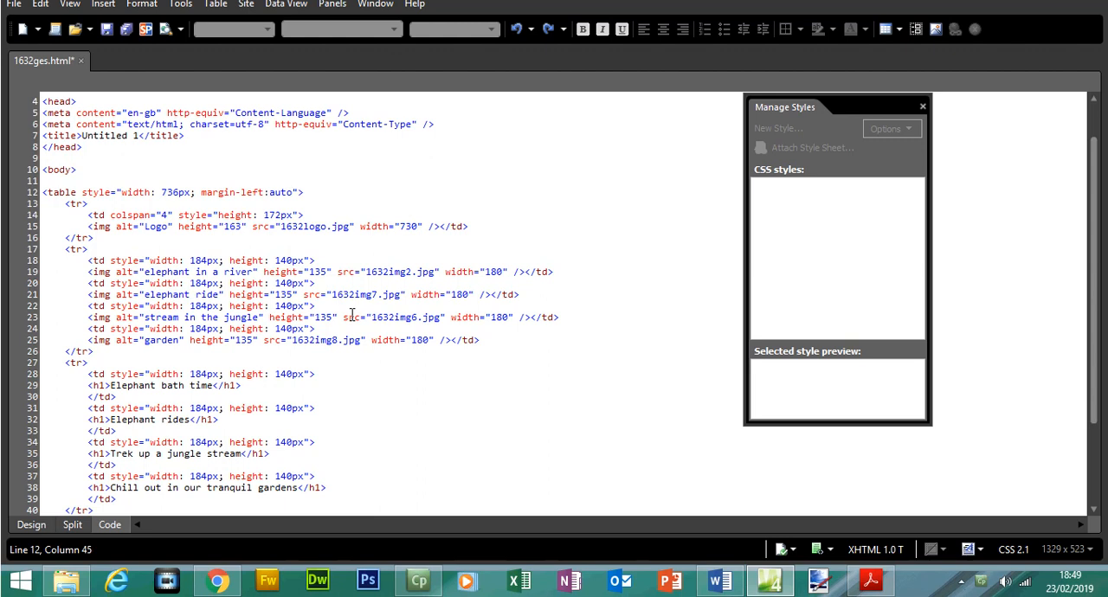
Add margin-right:auto; after the left margin in the table tag's style.
type("; ")
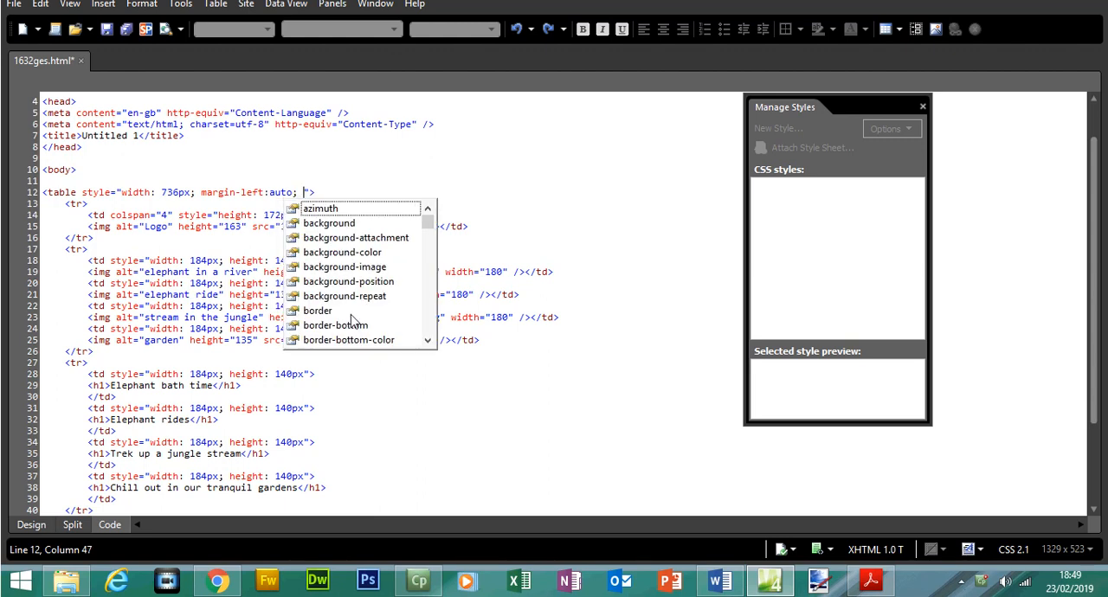
type("margin-right:")
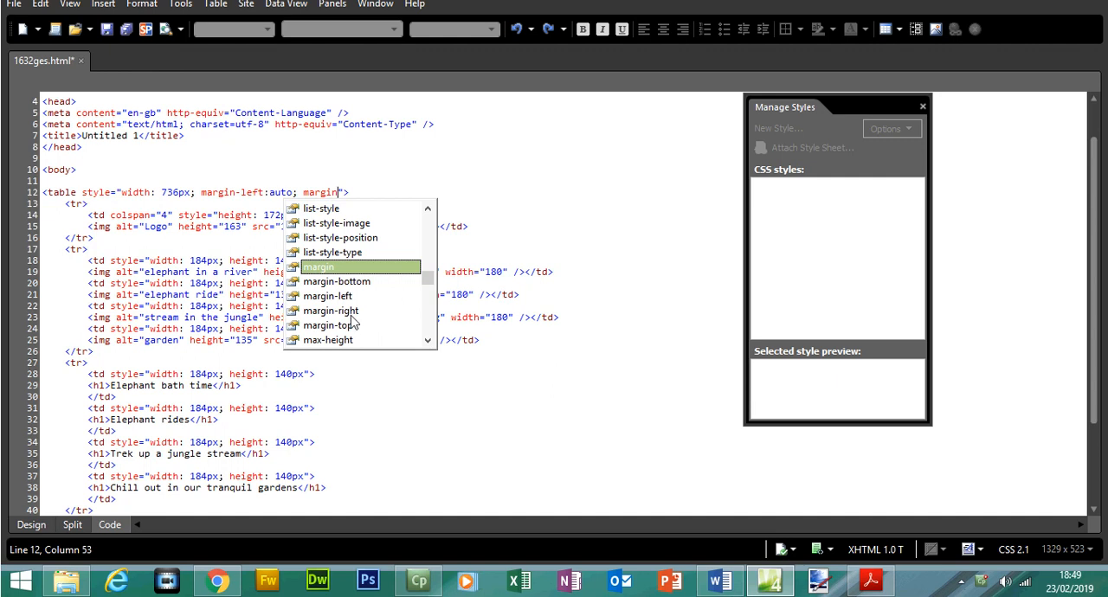
double_click(342, 310)
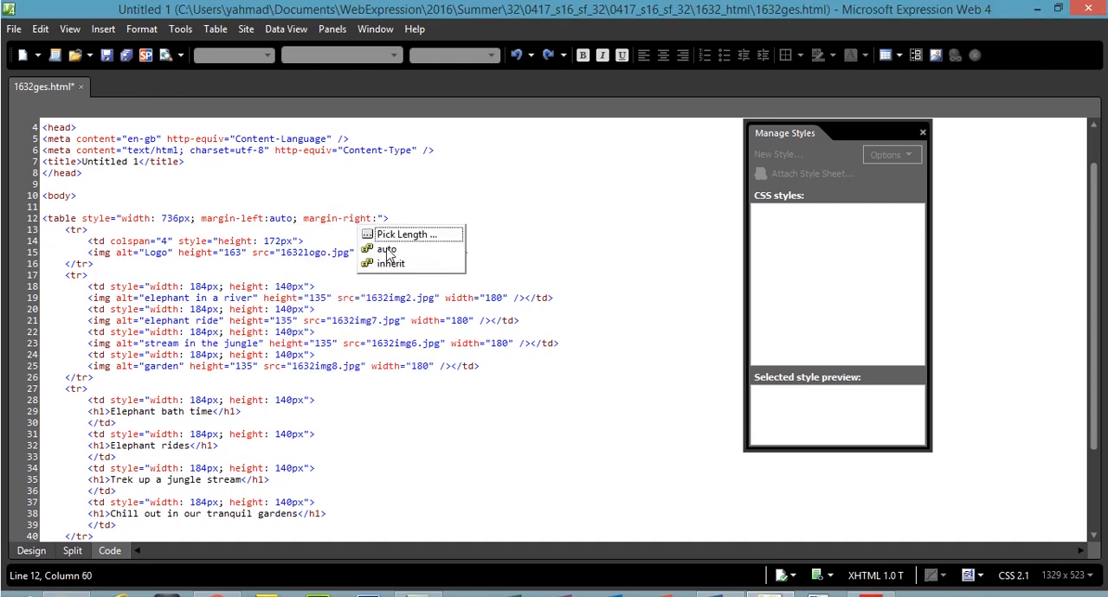
left_click(386, 225)
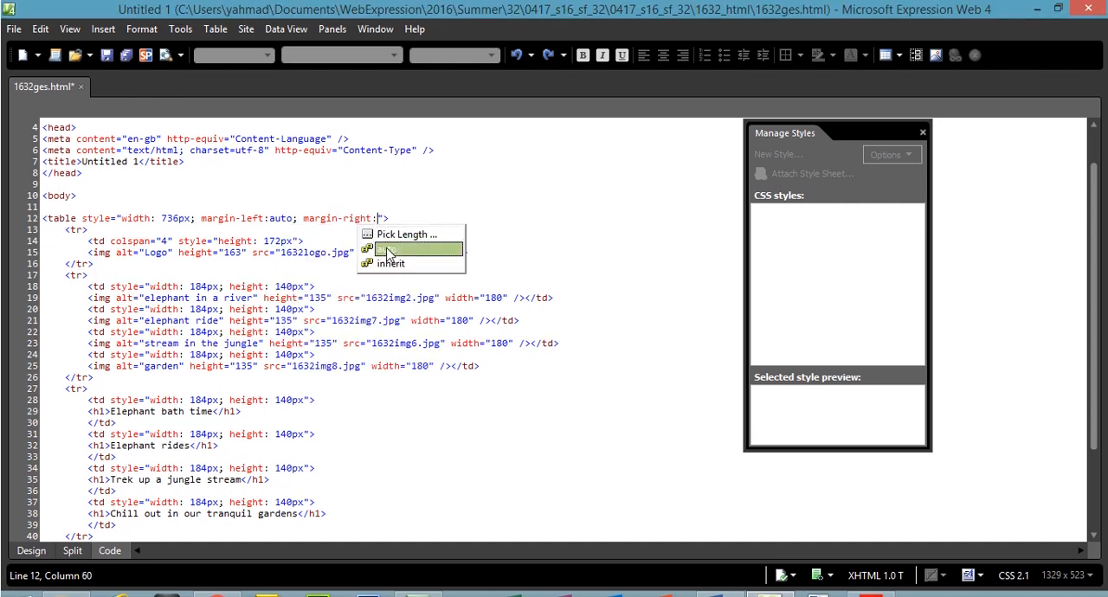
double_click(387, 250)
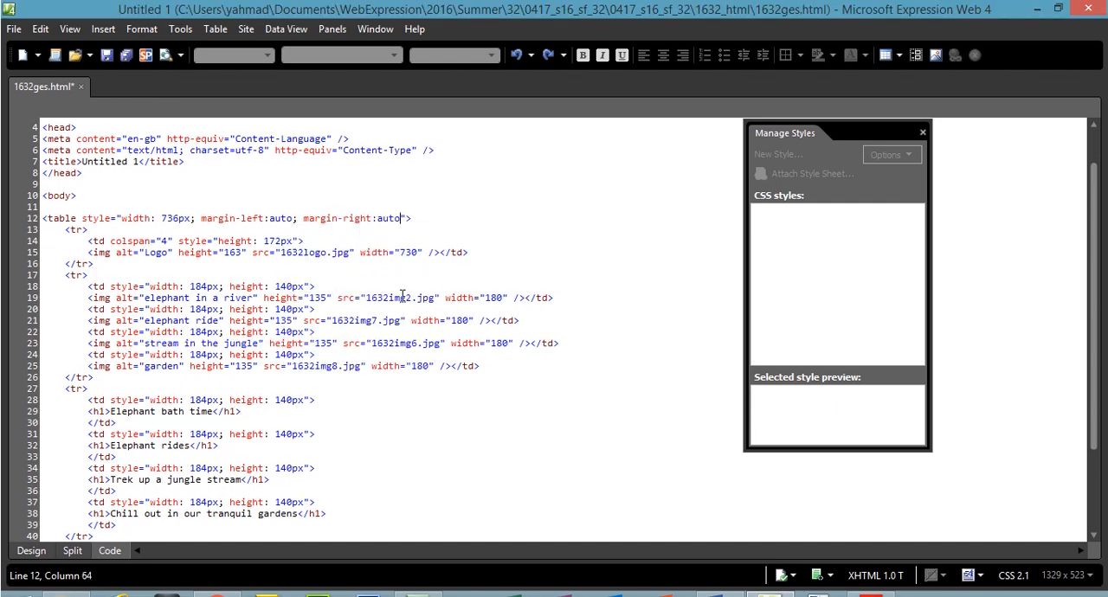
type(";")
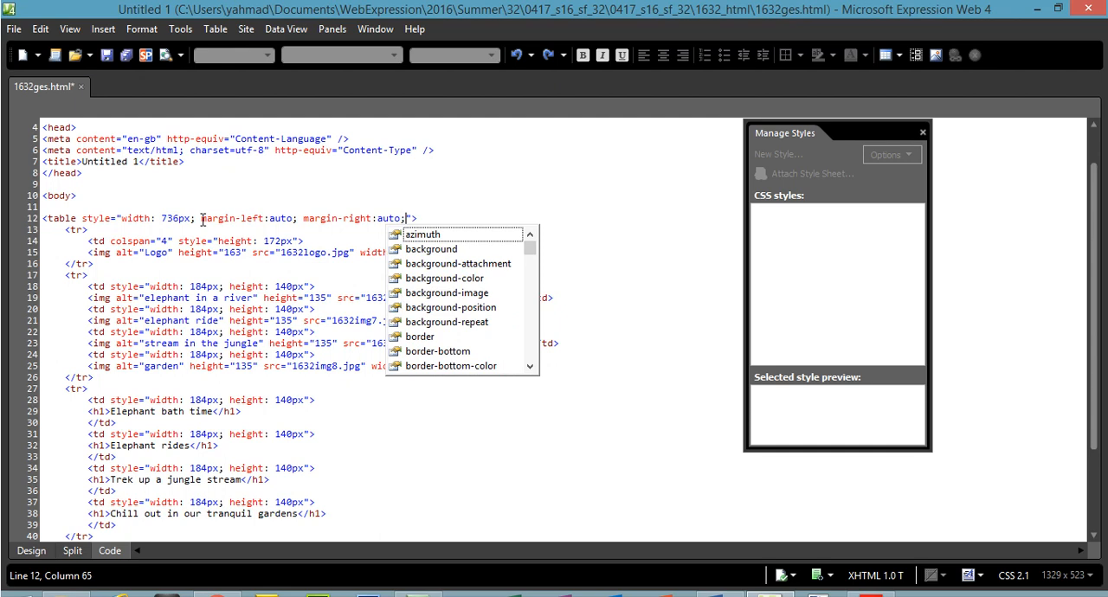
Review the table tag's left and right margin declarations in the code and check the table's position in the design view.
left_click_drag(201, 220, 277, 222)
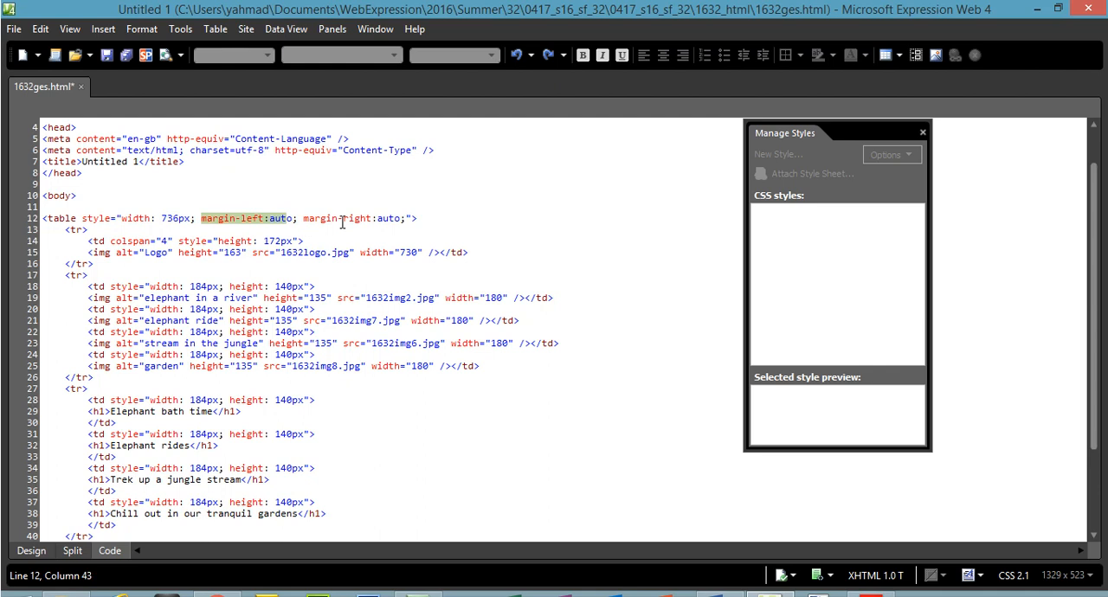
left_click_drag(325, 221, 397, 222)
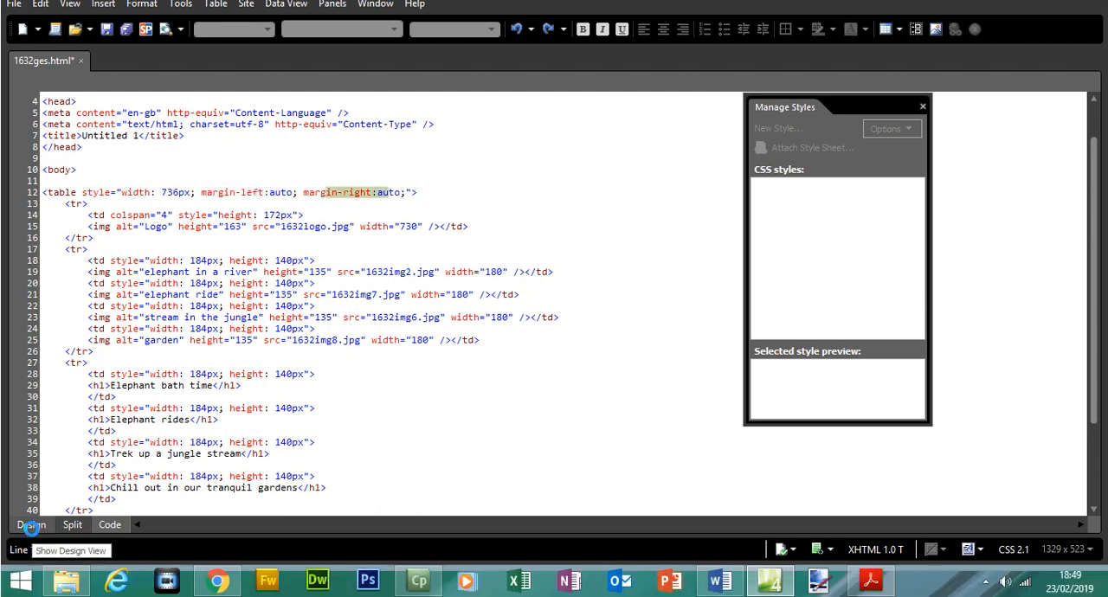
left_click(31, 526)
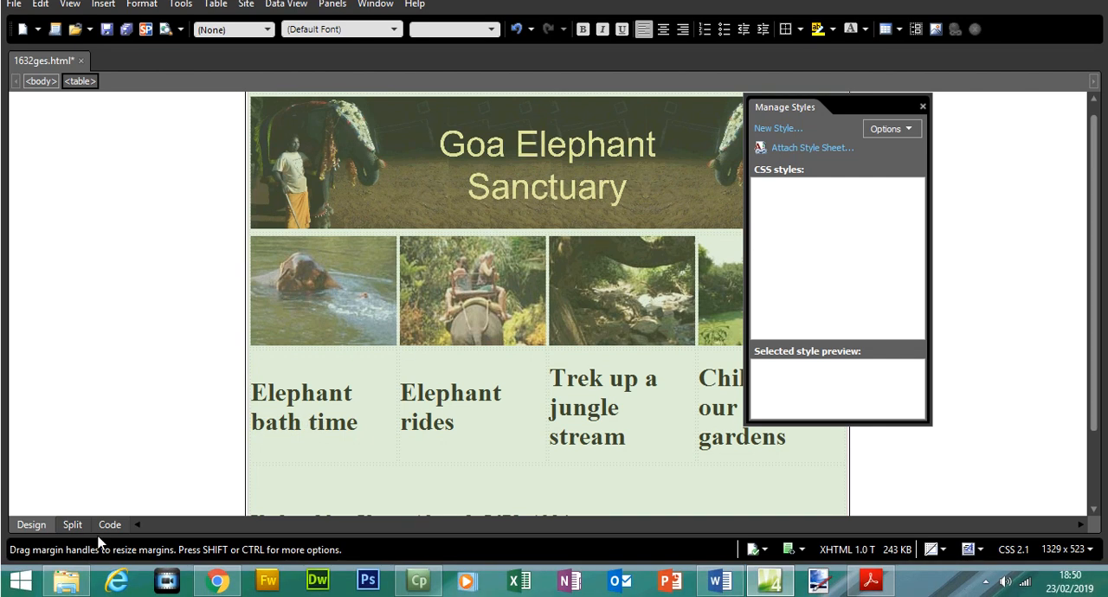
left_click(107, 525)
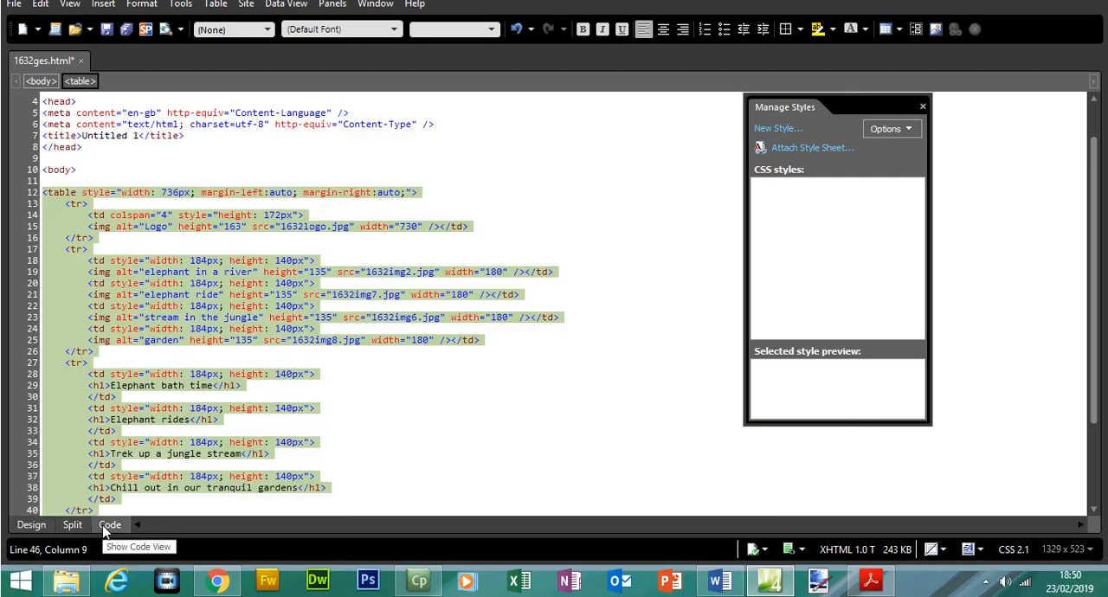
left_click(454, 217)
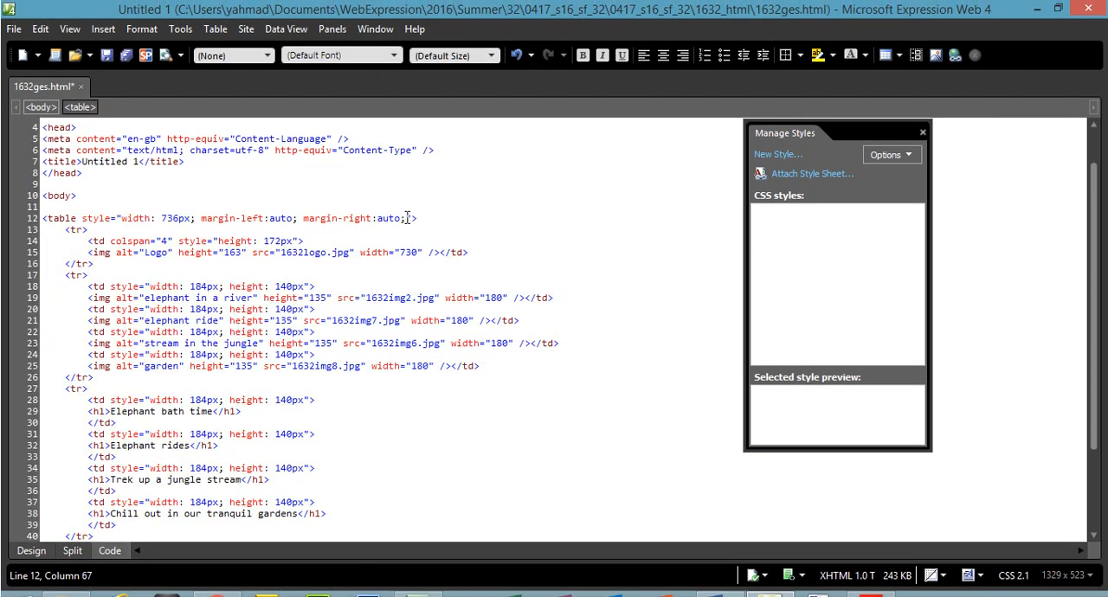
left_click_drag(403, 218, 204, 225)
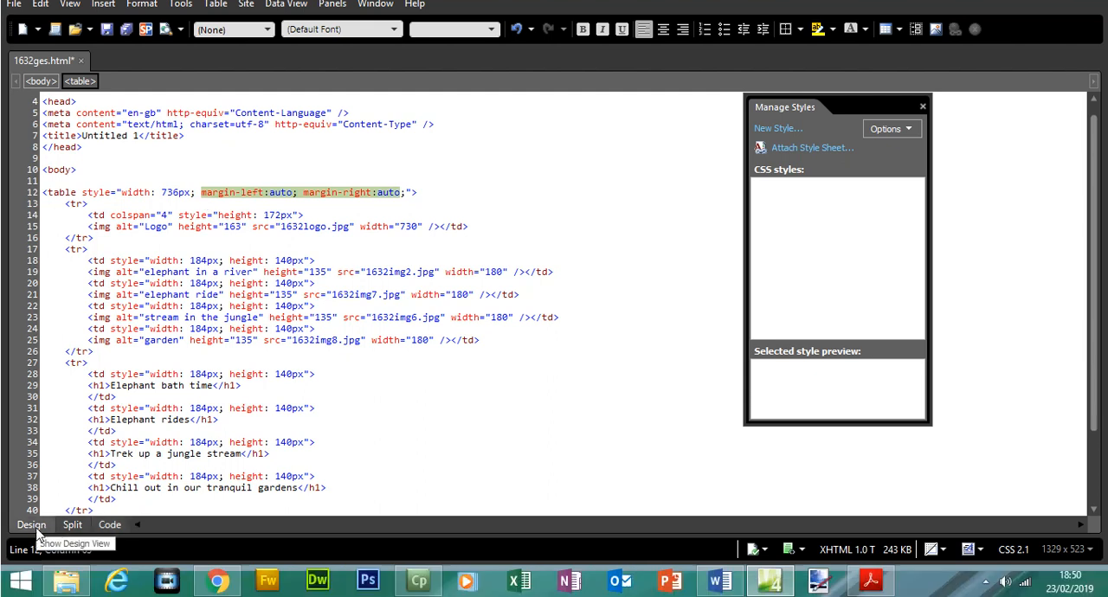
left_click(31, 550)
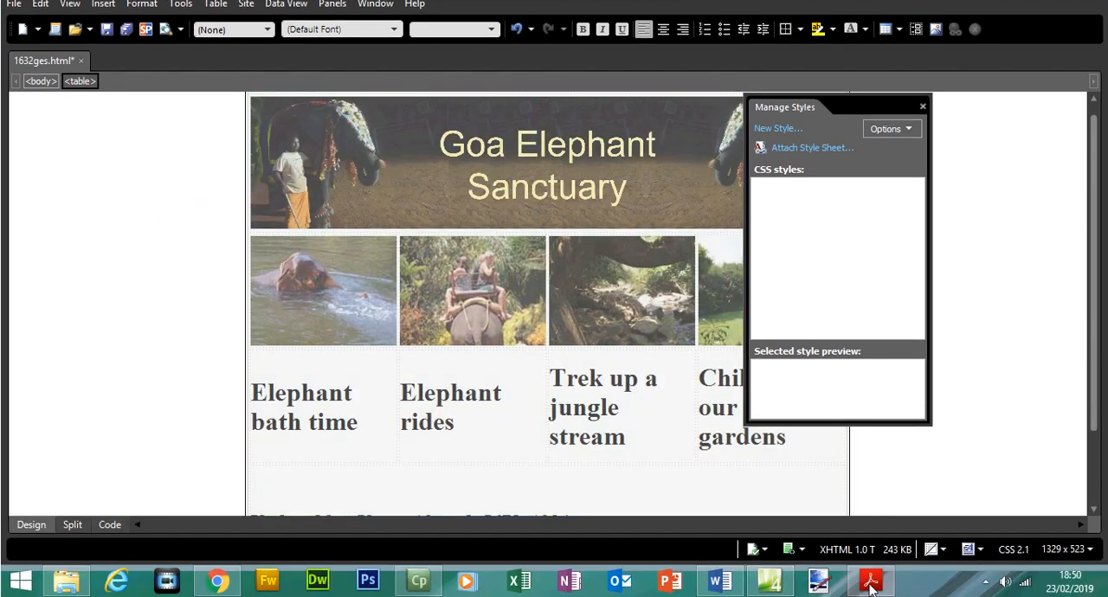
In Acrobat Reader, highlight question 25's instructions for creating the new cascading stylesheet, up to the specifications line.
left_click(870, 580)
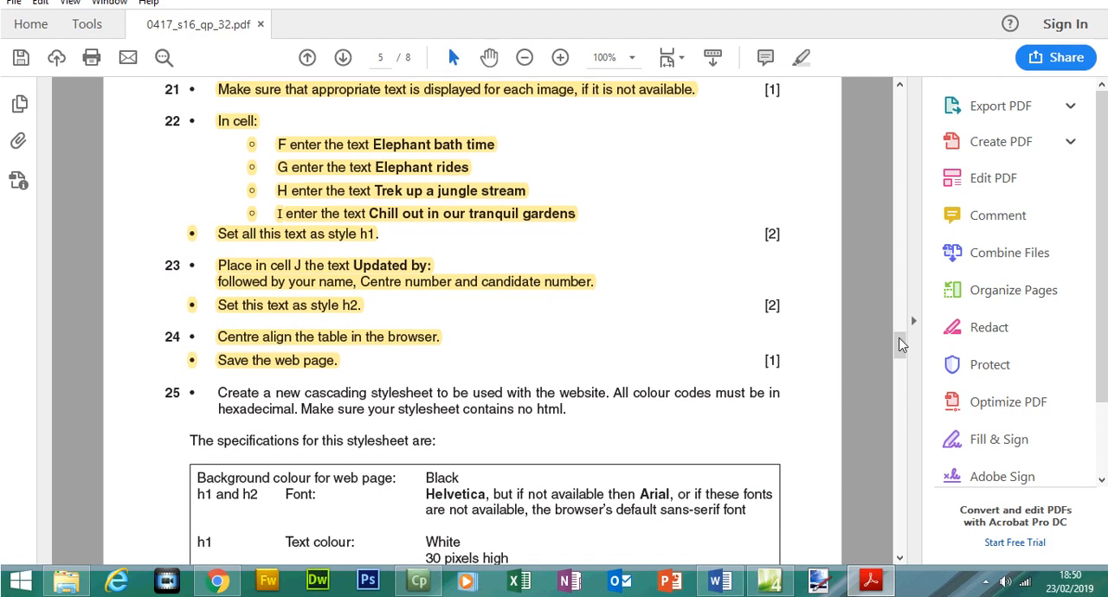
scroll(900, 346, "down", 5)
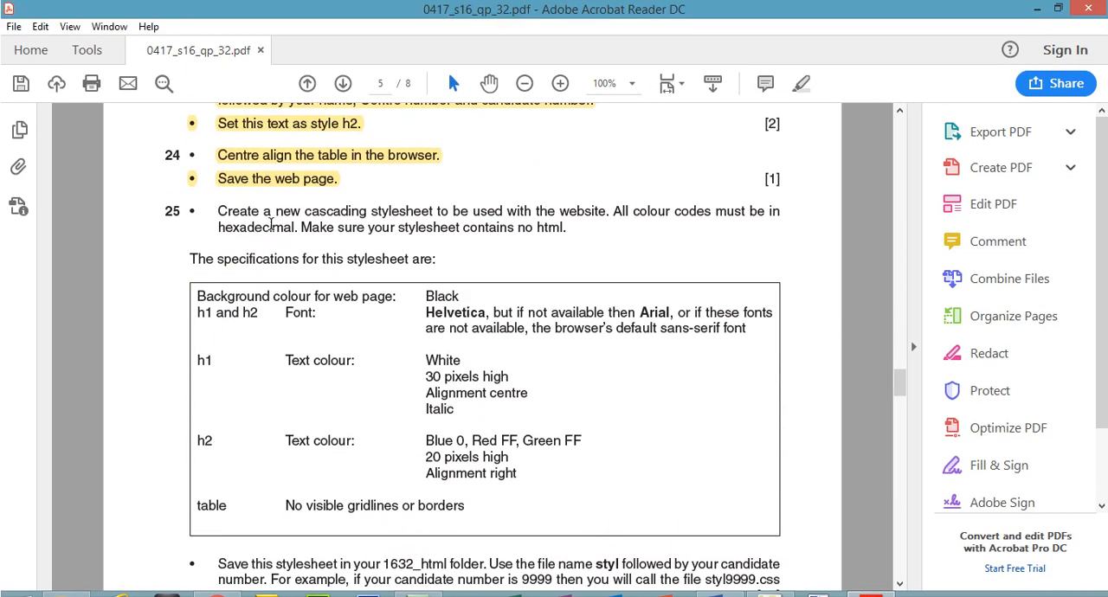
left_click_drag(220, 212, 440, 259)
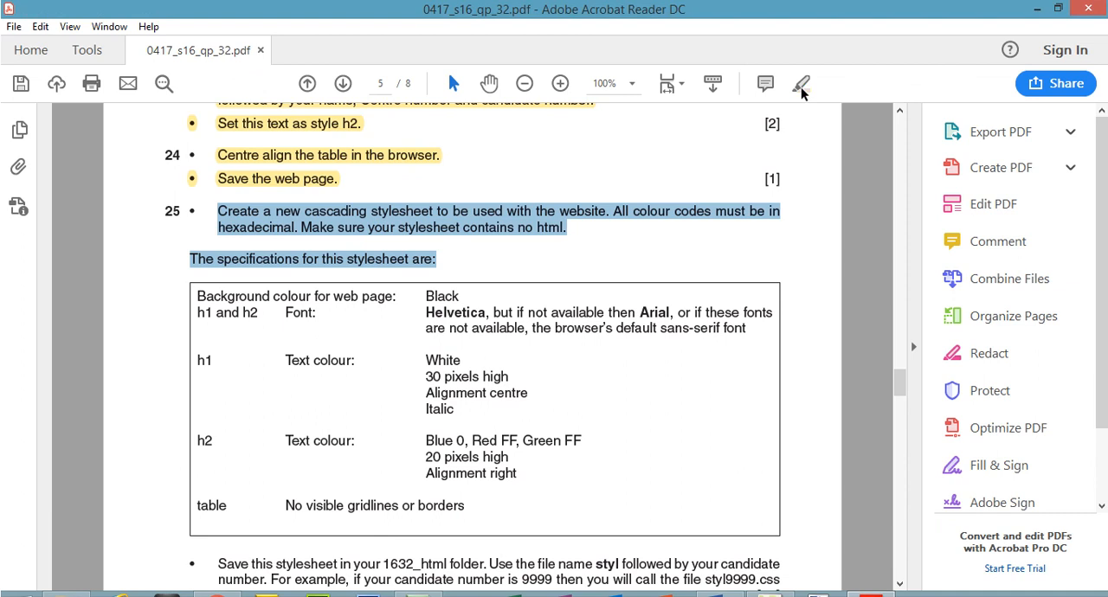
left_click(801, 89)
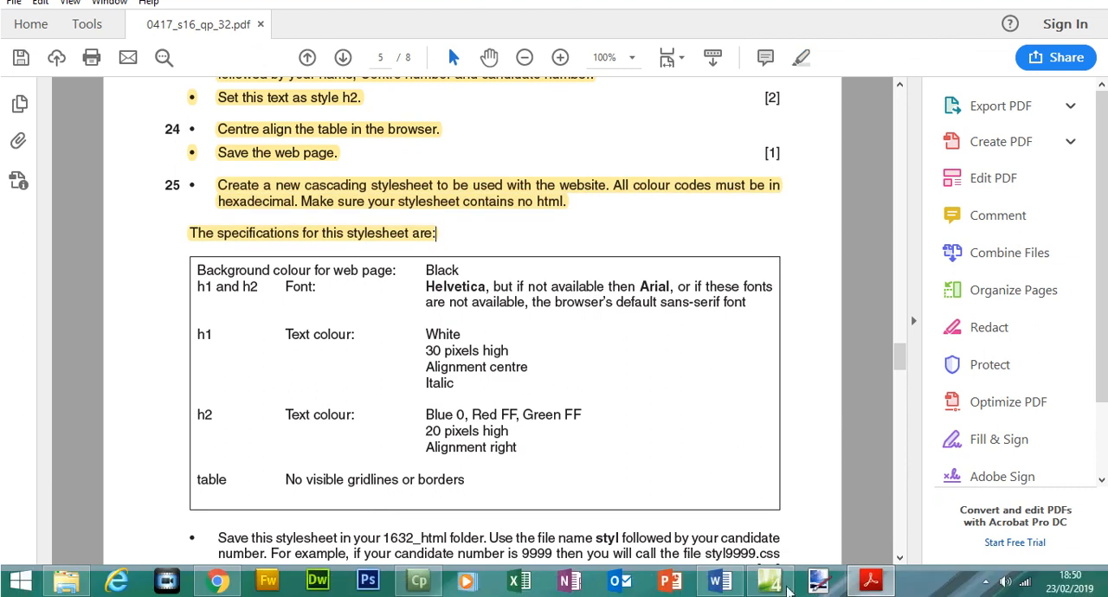
Switch to Expression Web, save the open web page and create a new blank CSS file.
left_click(783, 586)
left_click(14, 29)
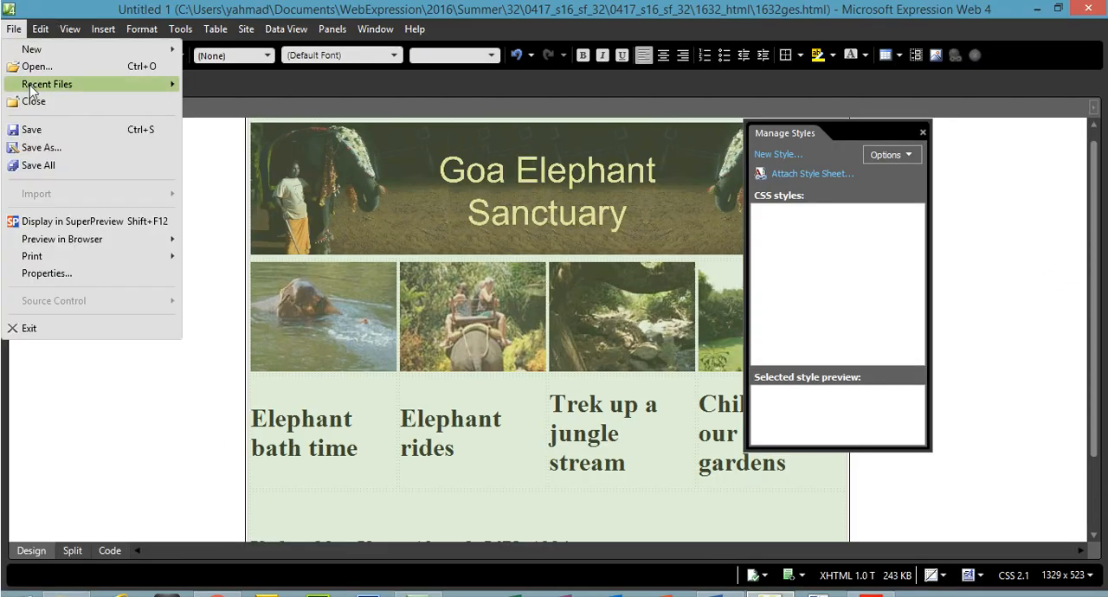
left_click(30, 119)
left_click(14, 28)
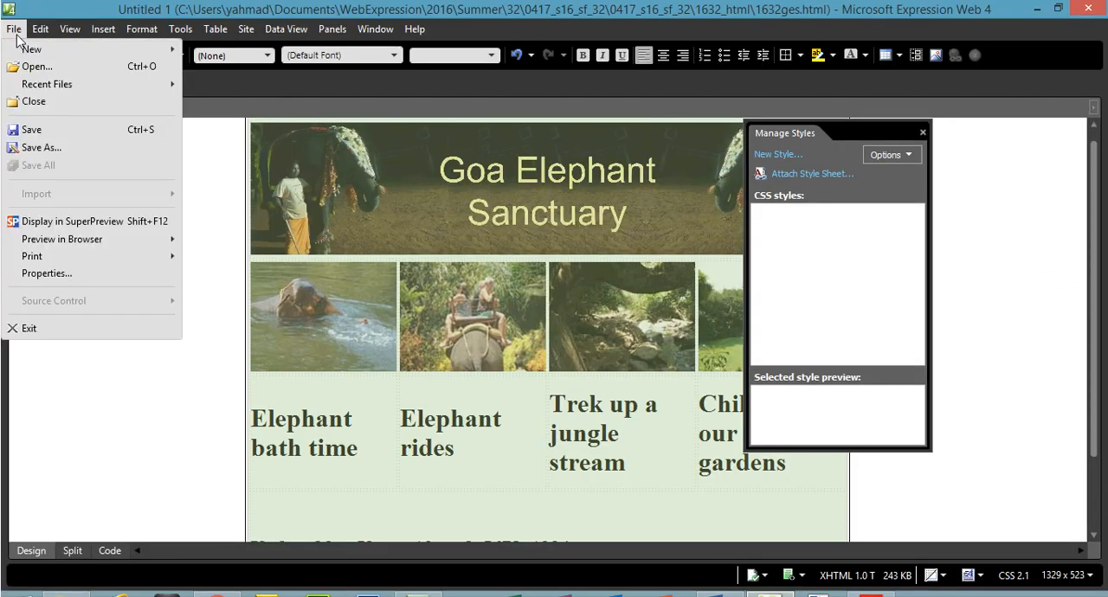
mouse_move(27, 53)
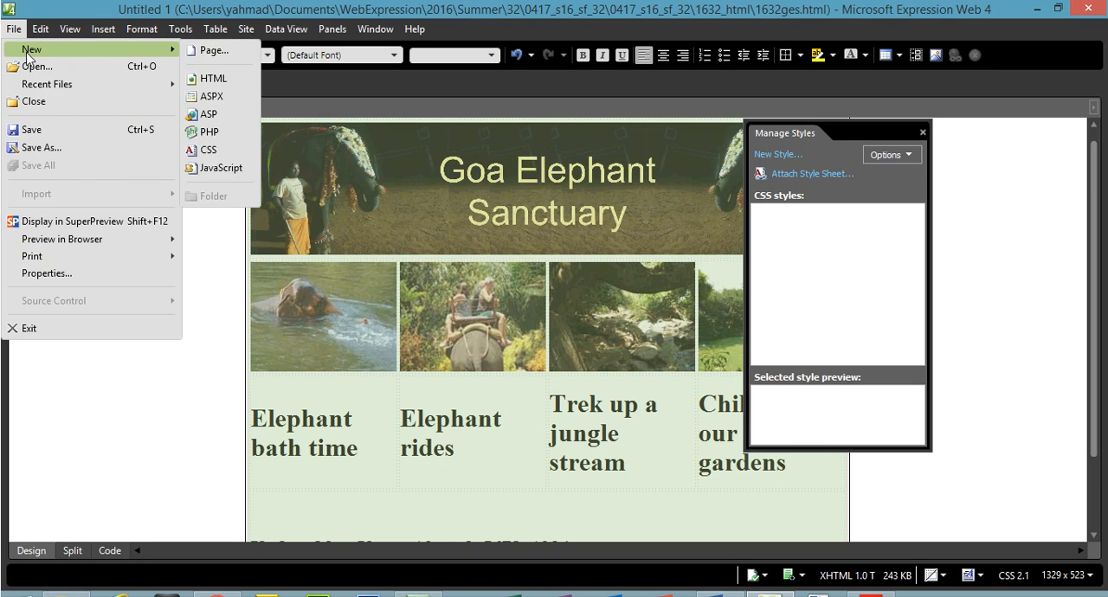
left_click(216, 147)
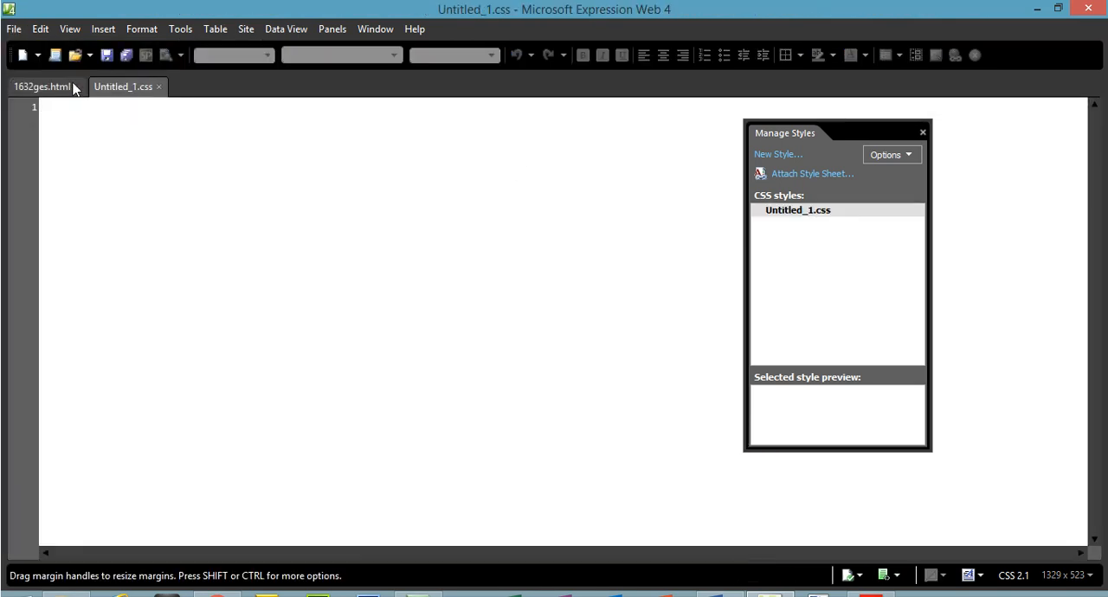
Save the new stylesheet as styl1234 in the 1632_html folder, copying the styl prefix from the exam paper in Acrobat Reader.
left_click(14, 28)
left_click(43, 147)
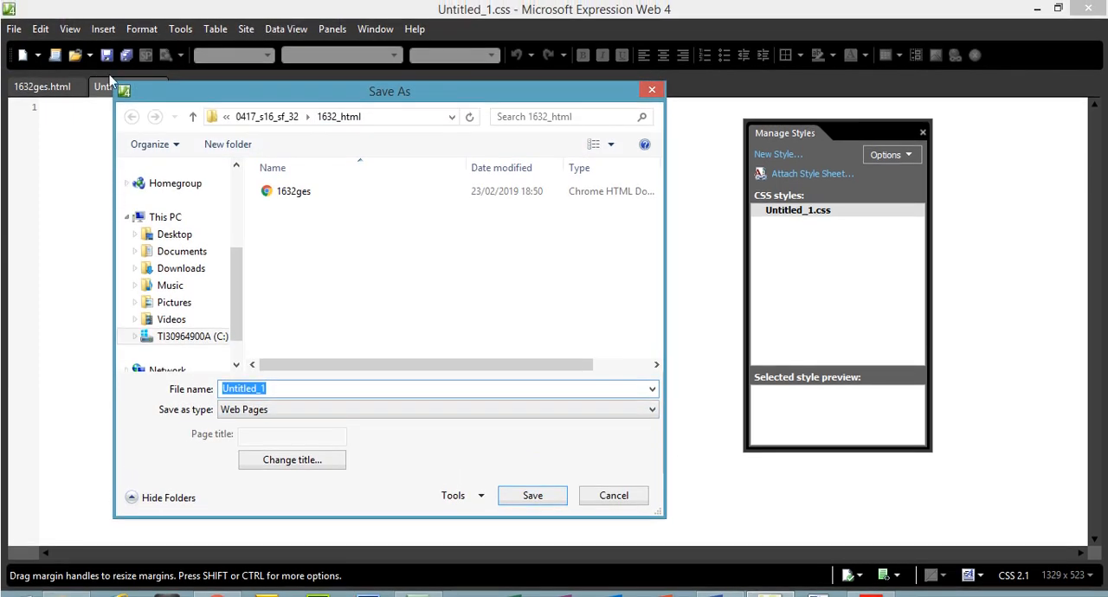
left_click_drag(158, 93, 217, 97)
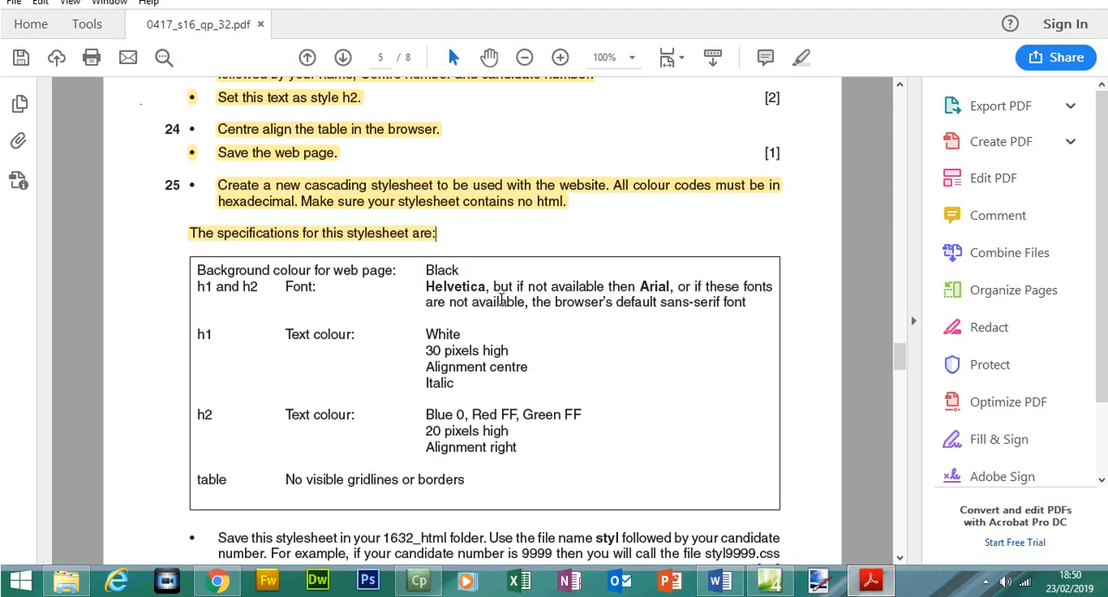
left_click_drag(899, 359, 897, 371)
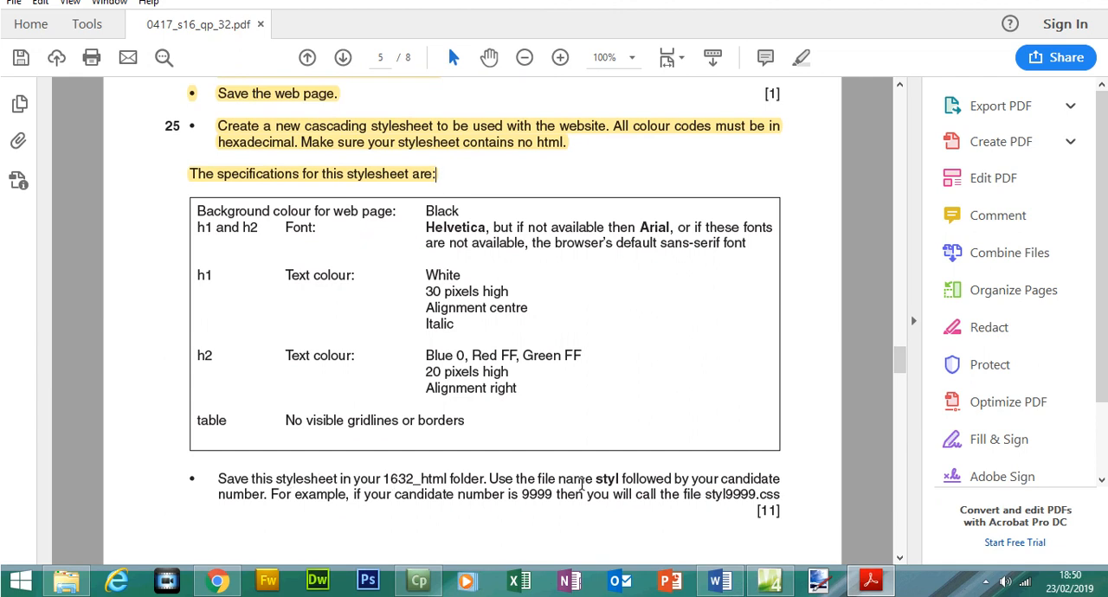
left_click_drag(595, 481, 618, 480)
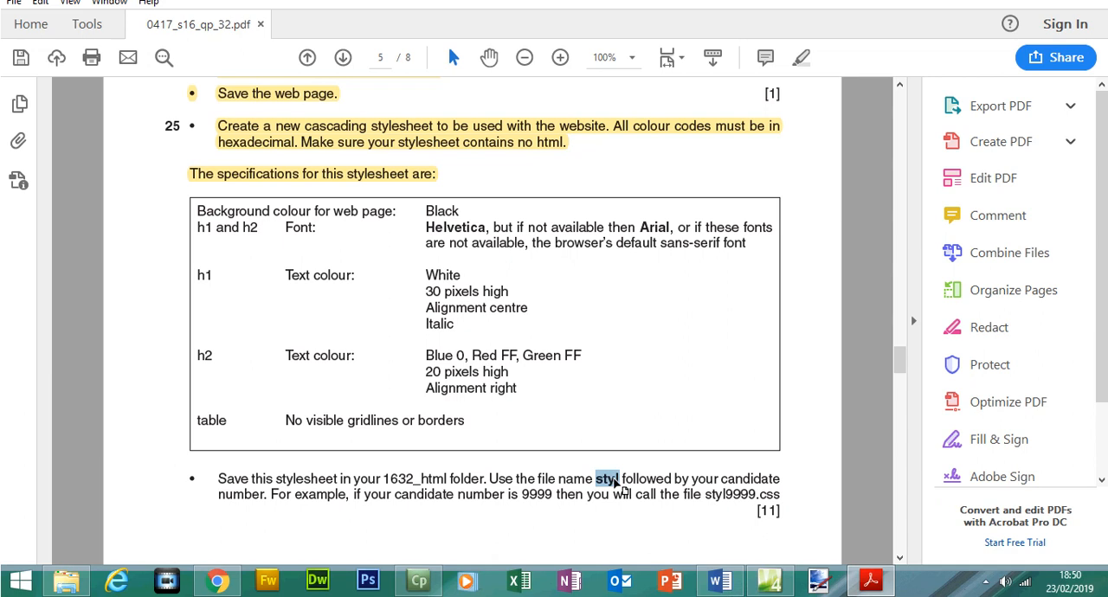
right_click(622, 487)
left_click(658, 334)
left_click(878, 585)
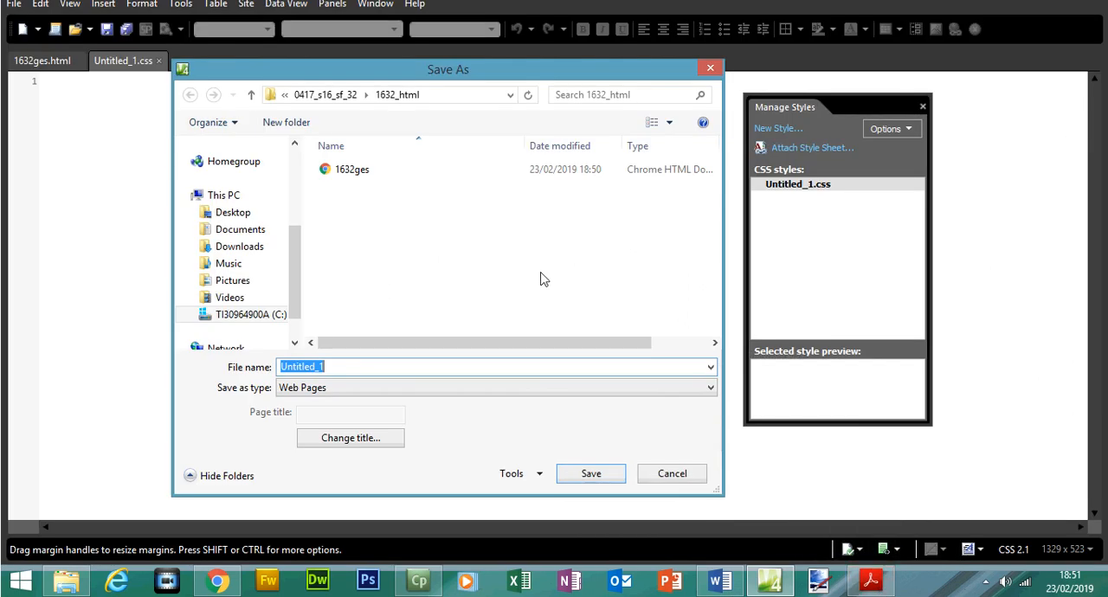
key("ctrl+v")
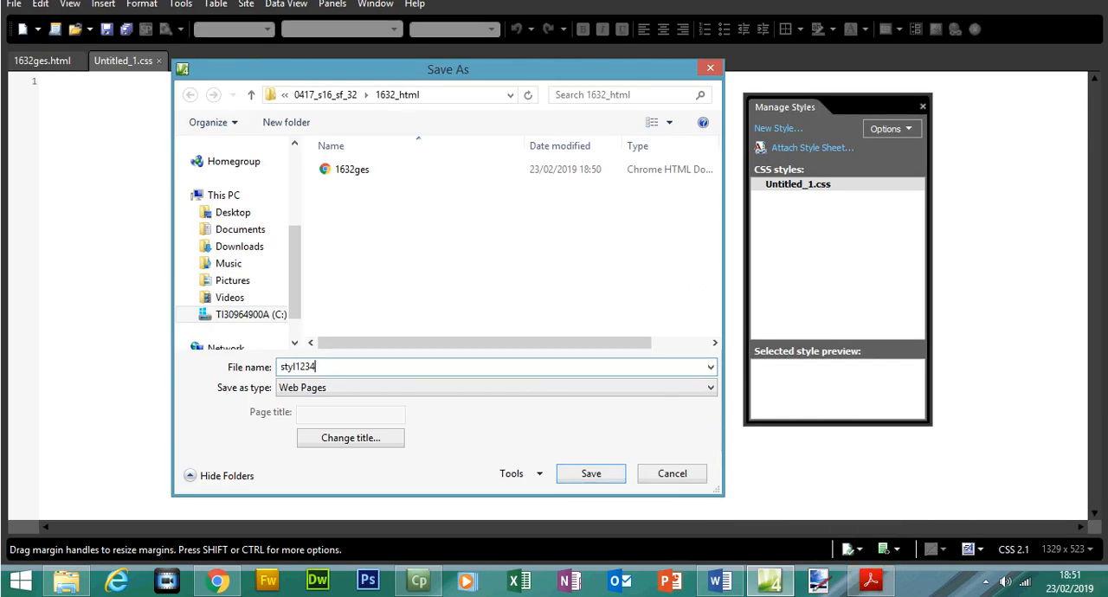
type("1234")
left_click(588, 477)
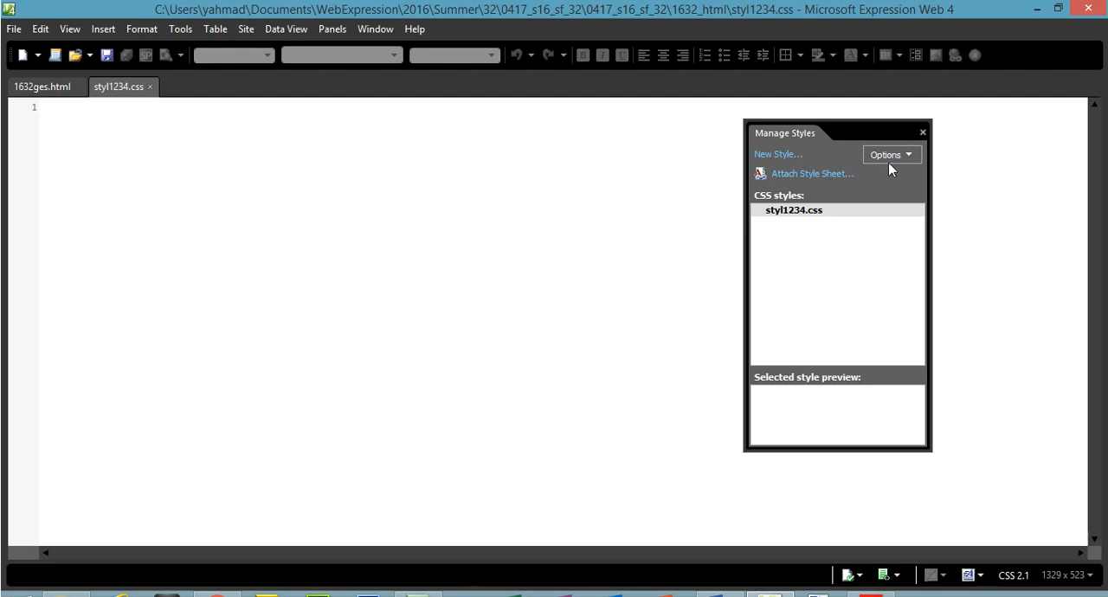
Close the Manage Styles panel and reopen it.
left_click(921, 132)
left_click(333, 28)
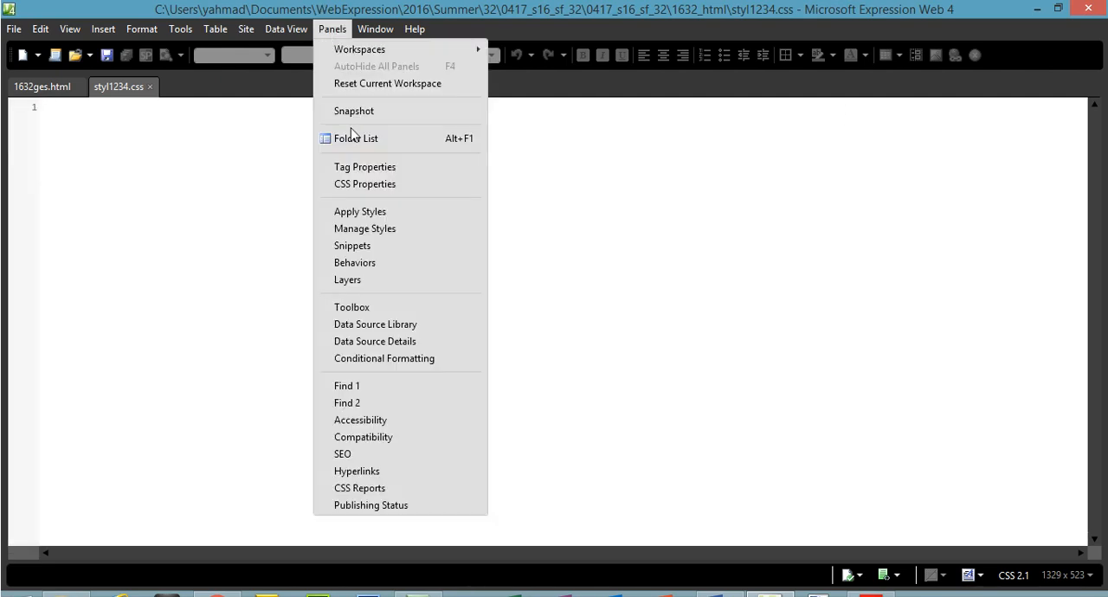
left_click(375, 228)
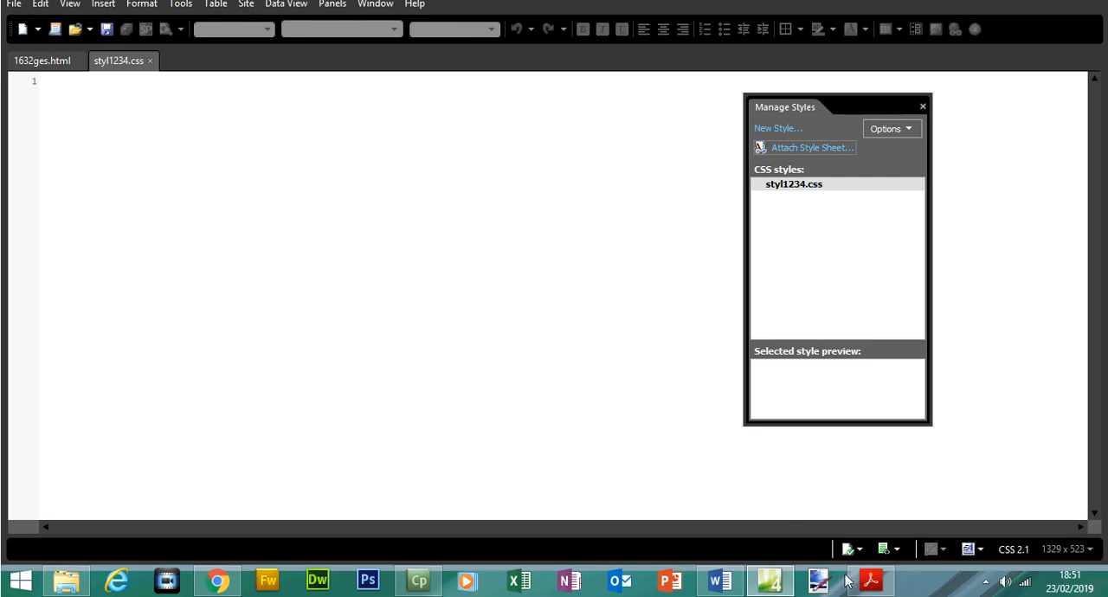
Consult the background colour specification in the exam paper and, in Expression Web, start a new body style with its background settings open.
left_click(870, 577)
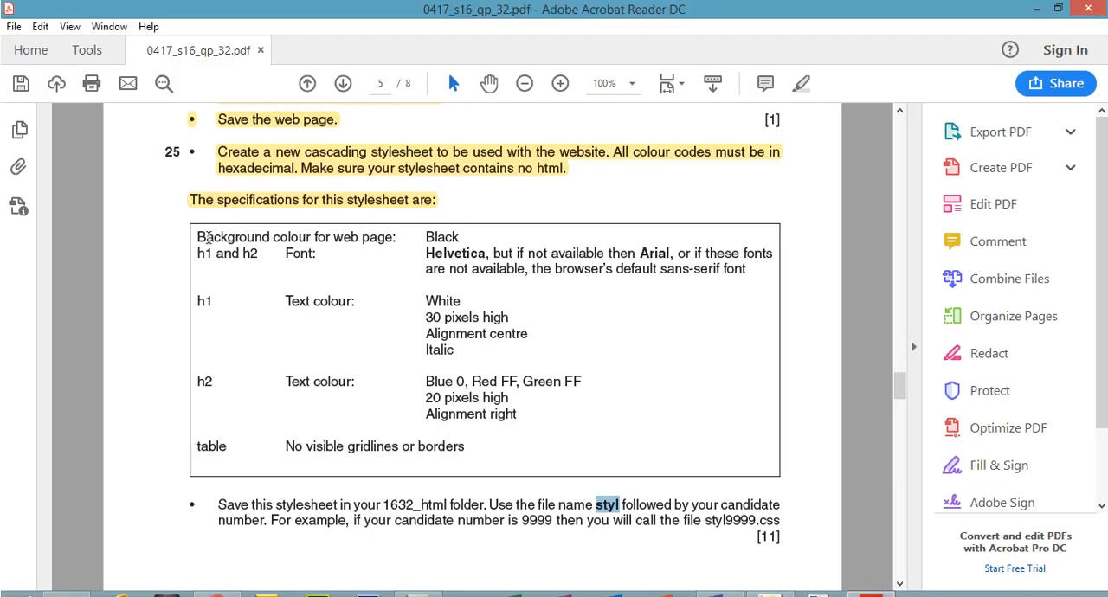
left_click_drag(199, 237, 460, 239)
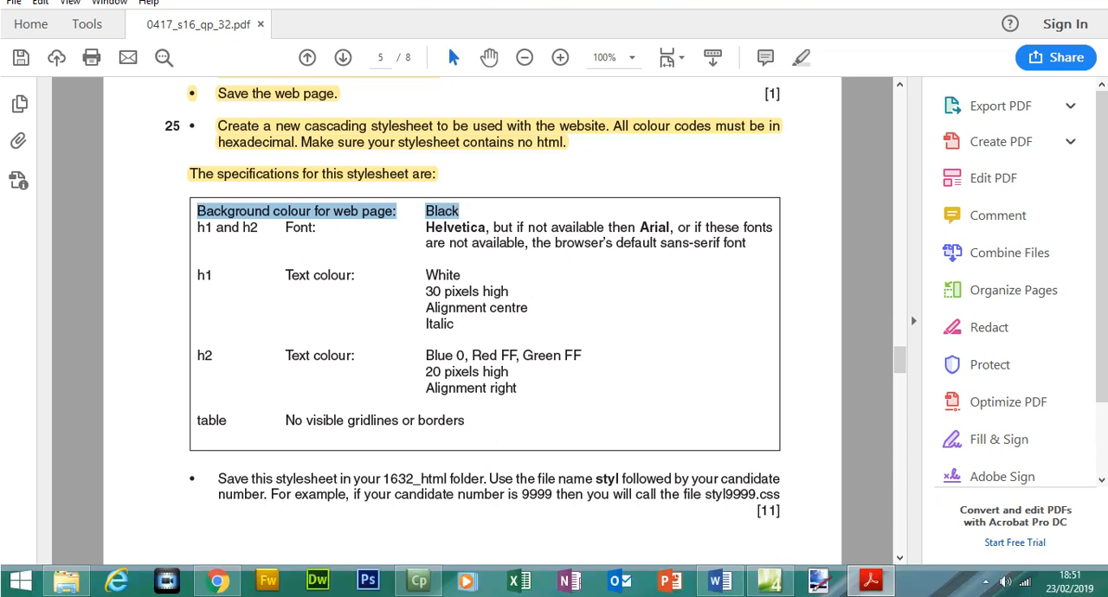
left_click(868, 578)
left_click(774, 129)
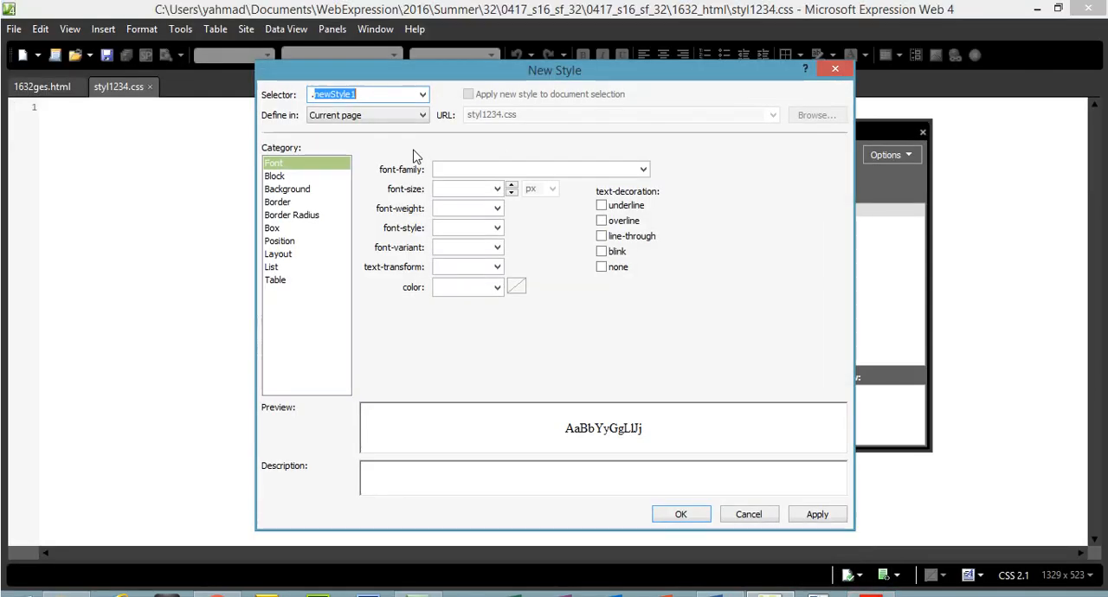
type("body")
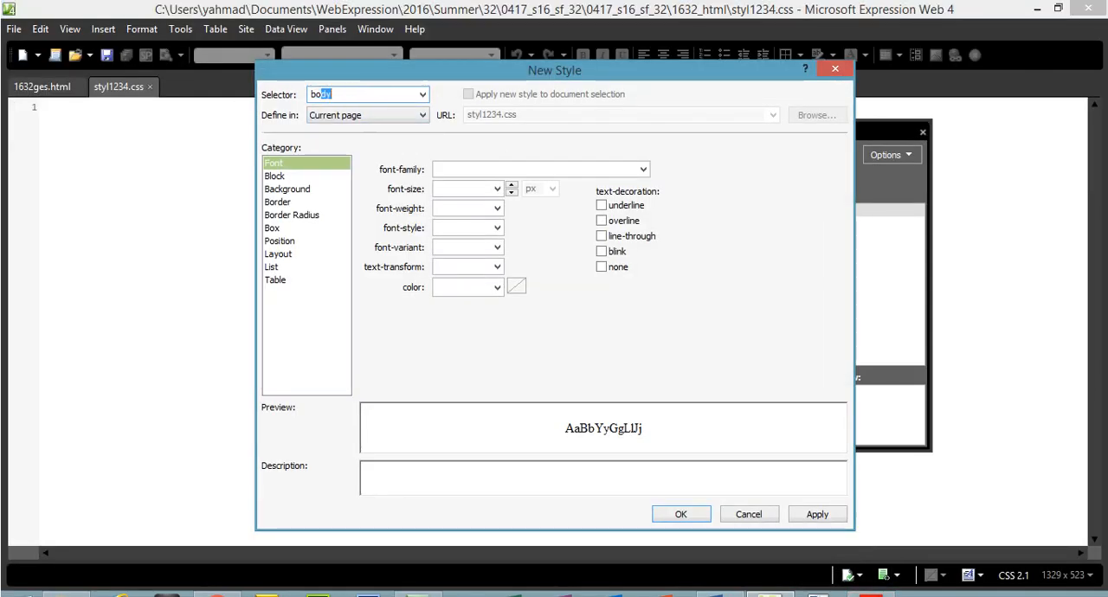
left_click(286, 189)
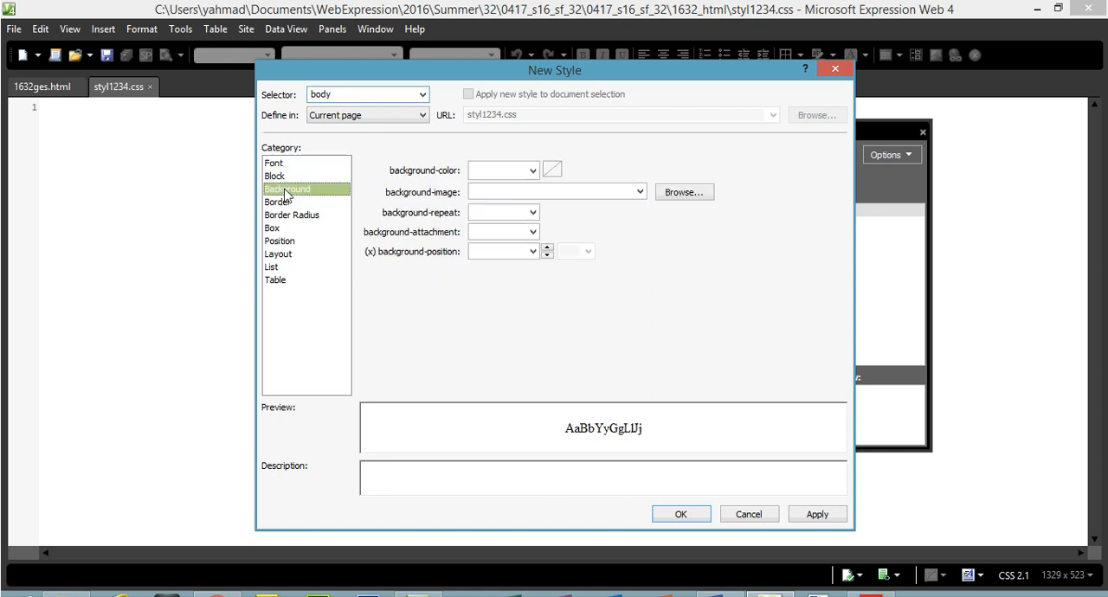
left_click(274, 162)
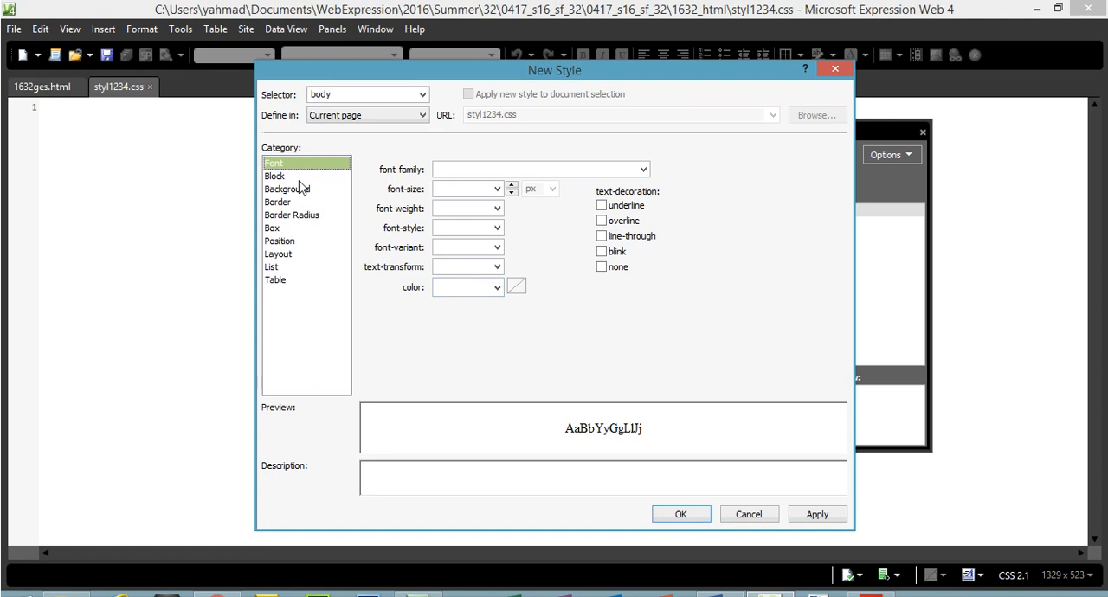
left_click(294, 190)
left_click(532, 170)
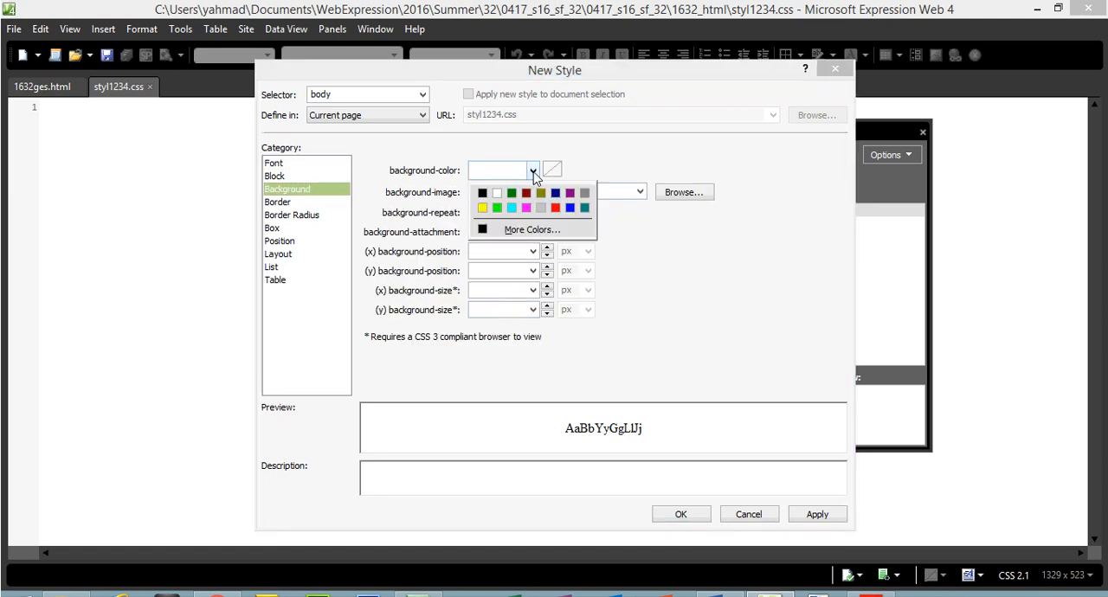
left_click(486, 229)
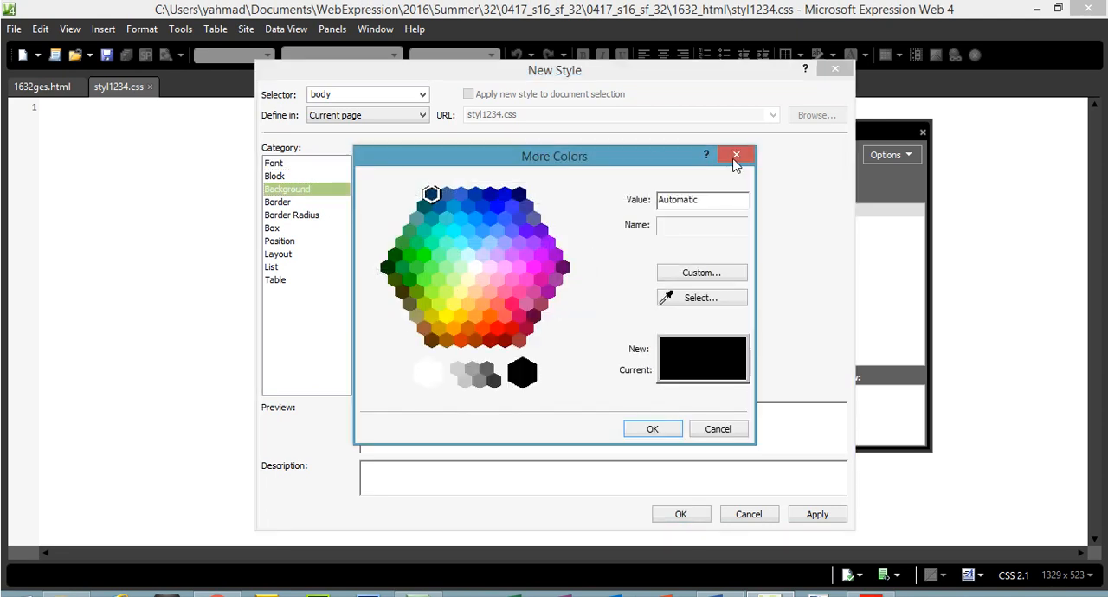
left_click(729, 160)
left_click(552, 171)
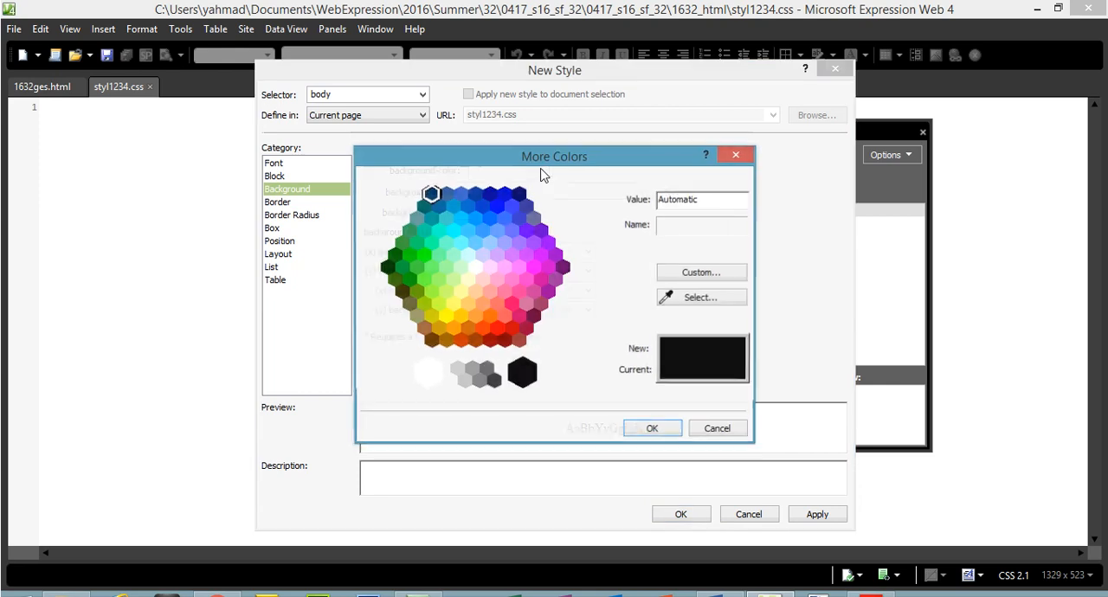
left_click(737, 154)
Set the body style's background colour to black, #000000, and add the style to the stylesheet.
left_click(533, 171)
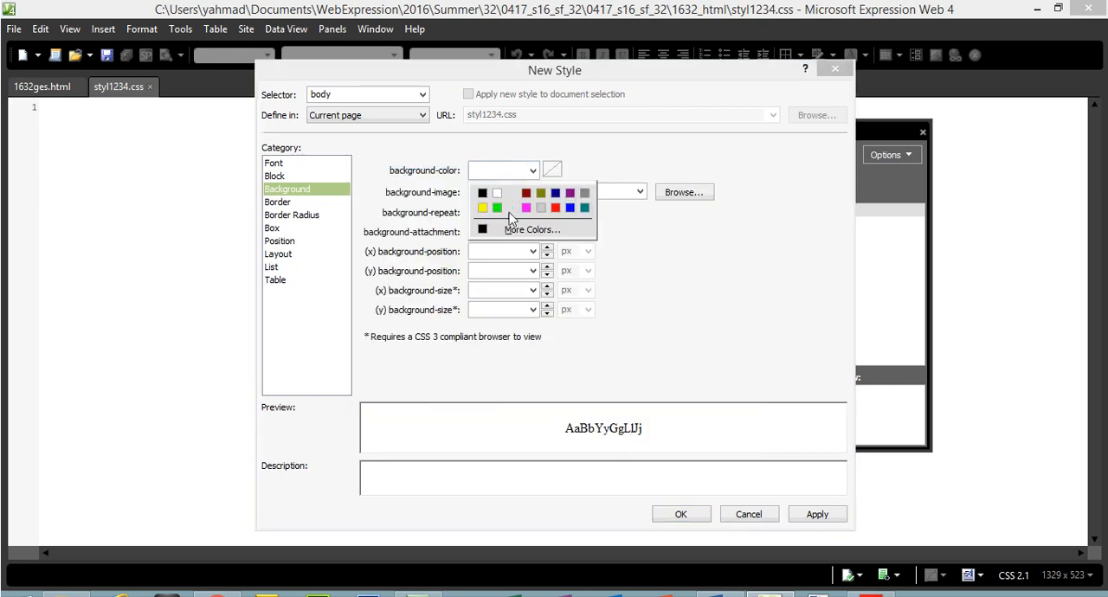
left_click(482, 192)
left_click_drag(473, 170, 486, 174)
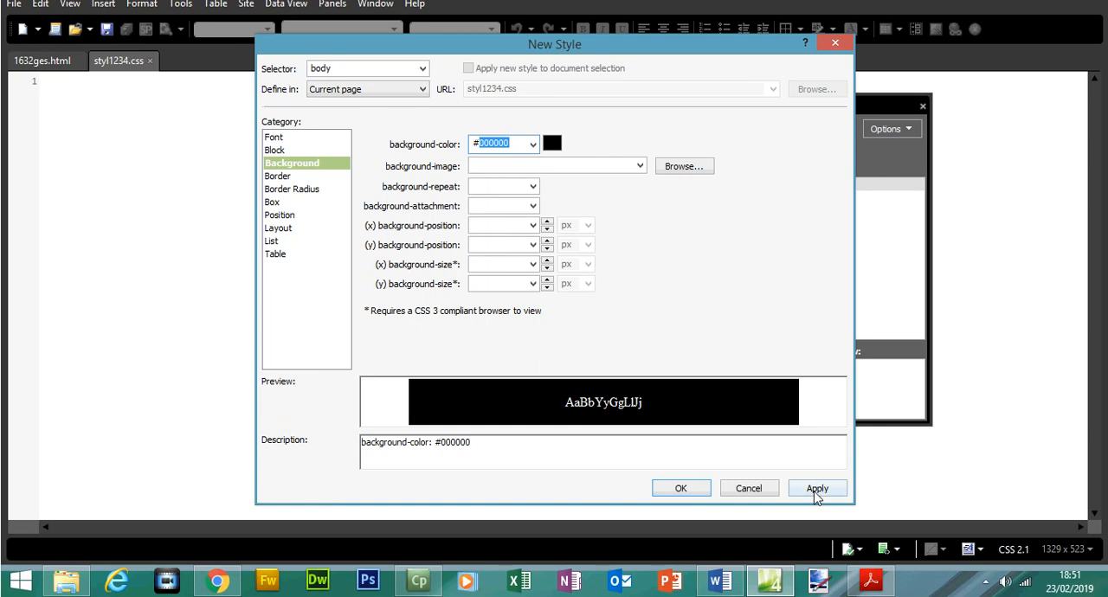
left_click(817, 514)
left_click(680, 488)
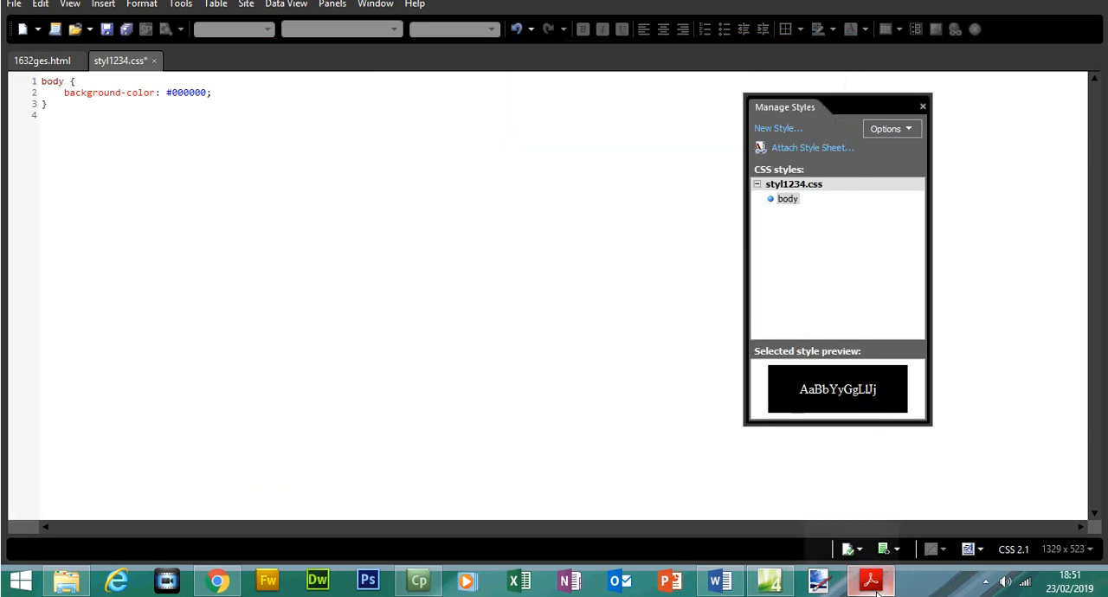
Consult the h1 and h2 font specification in Acrobat Reader and, in Expression Web, start a new style with the selector h1, h2.
left_click(870, 580)
left_click_drag(196, 243, 239, 249)
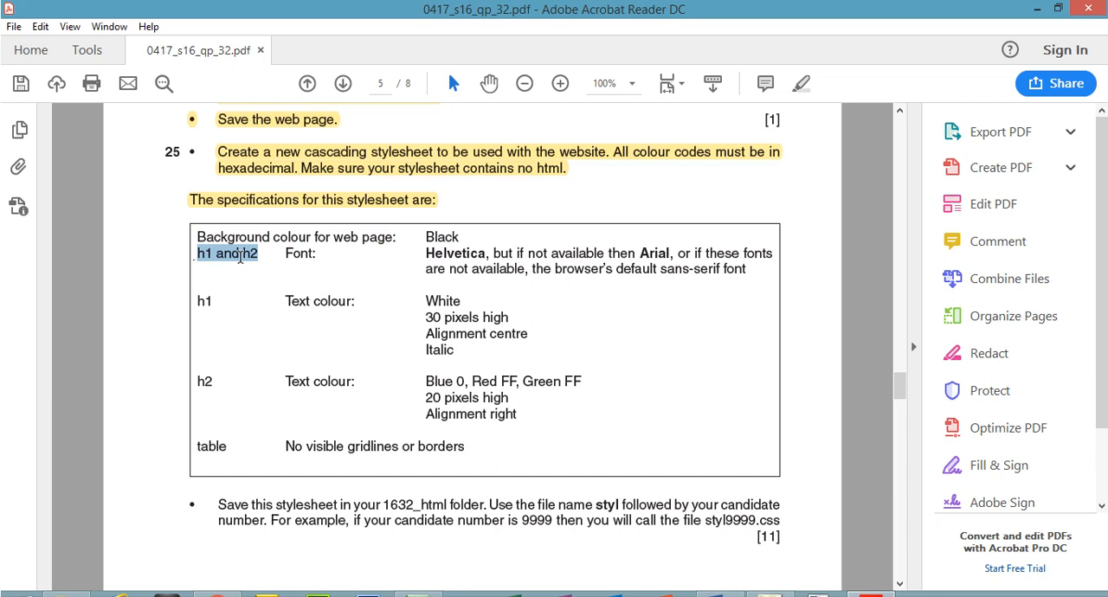
left_click_drag(270, 259, 742, 279)
left_click(878, 581)
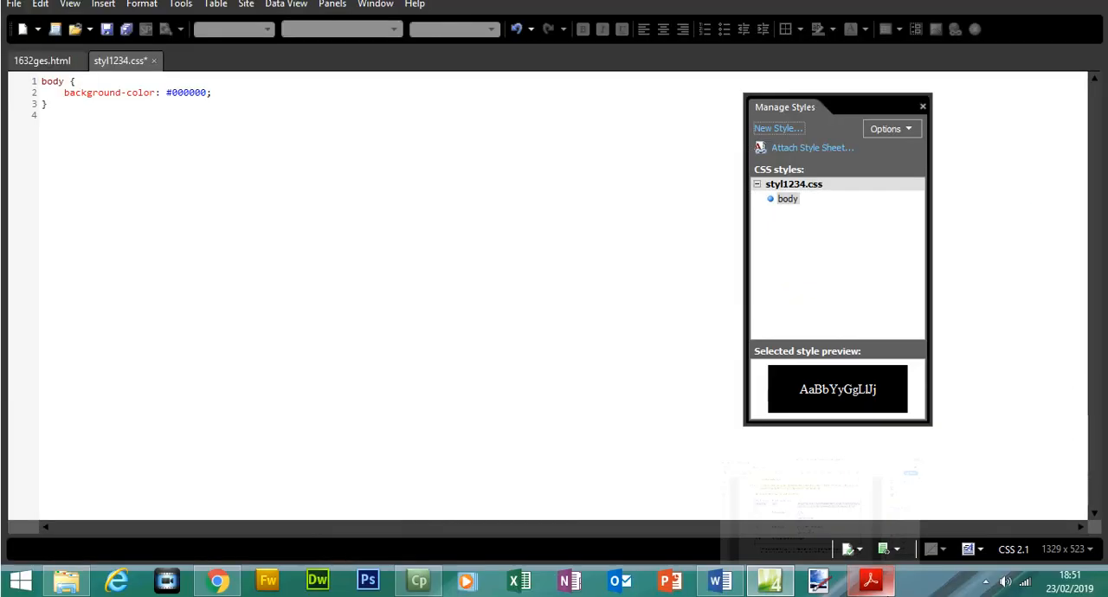
left_click(782, 156)
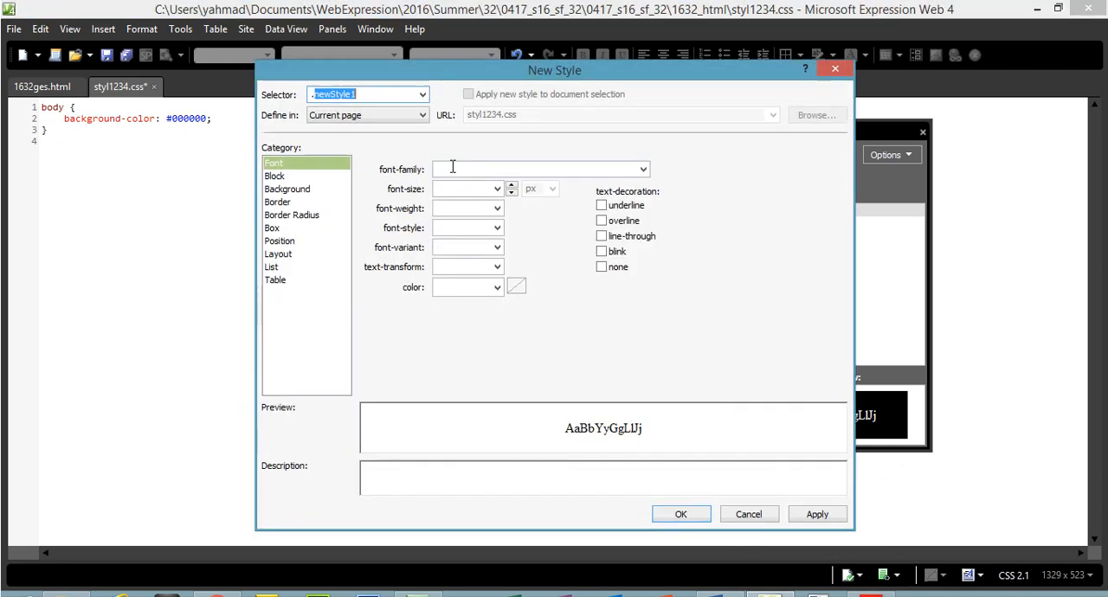
type("h1, h2")
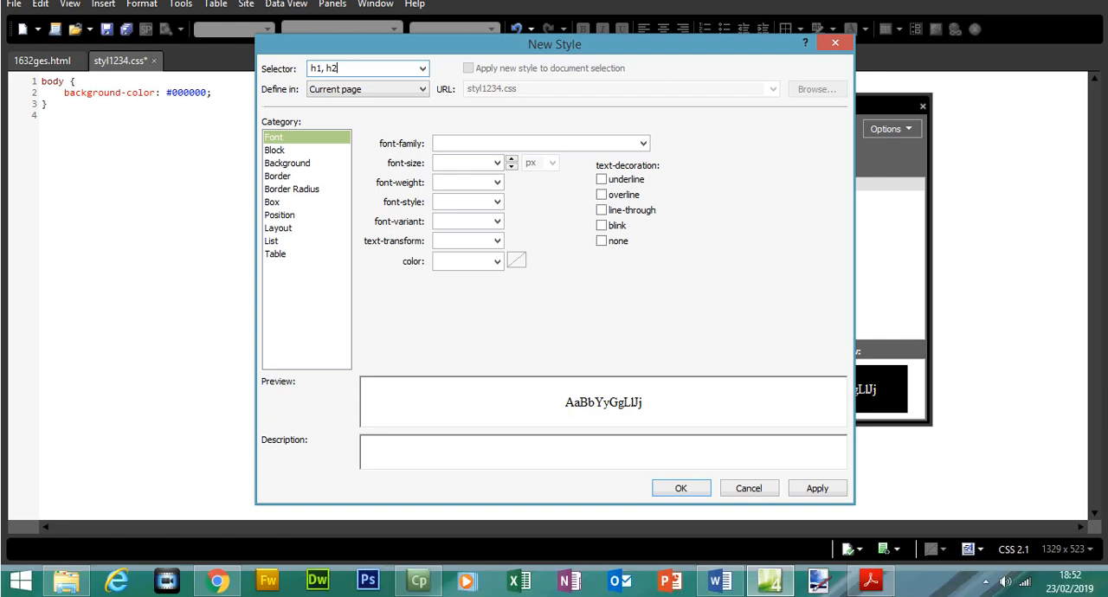
Copy the font name Helvetica from the h1 and h2 specification in Acrobat Reader and return to Expression Web.
left_click(876, 584)
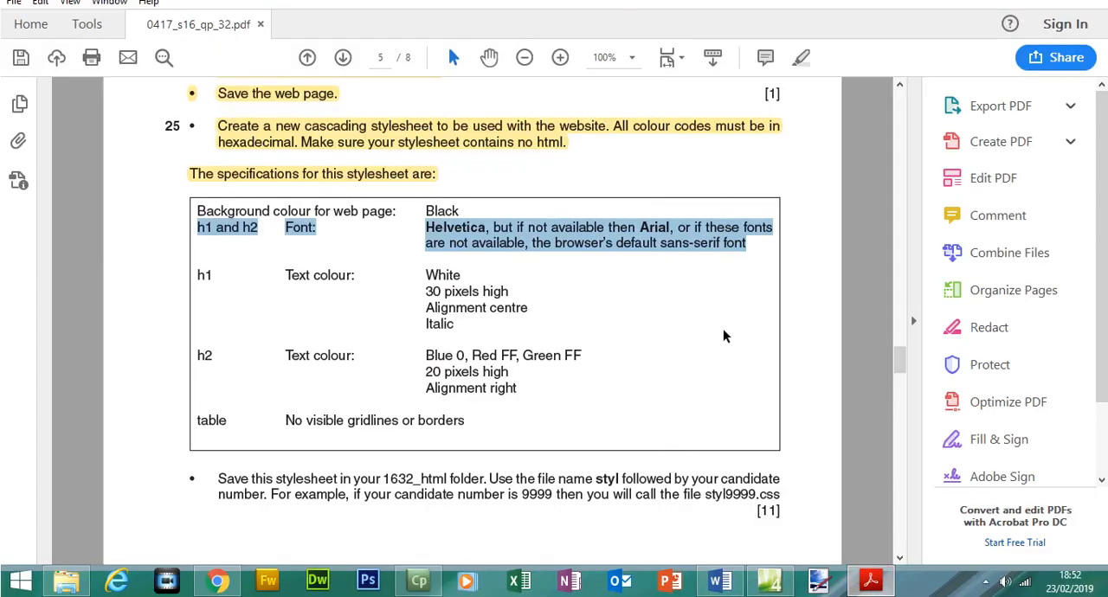
left_click(480, 245)
left_click_drag(425, 227, 483, 227)
right_click(489, 258)
left_click(502, 269)
left_click(819, 580)
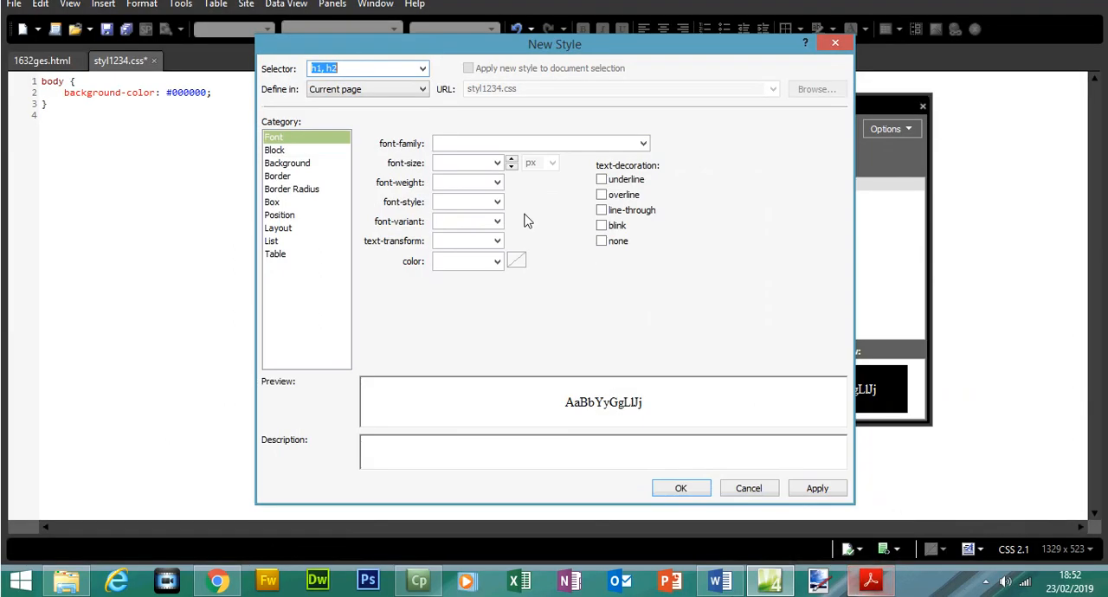
Enter Helvetica as the first font in the new h1, h2 style's font family.
left_click(476, 143)
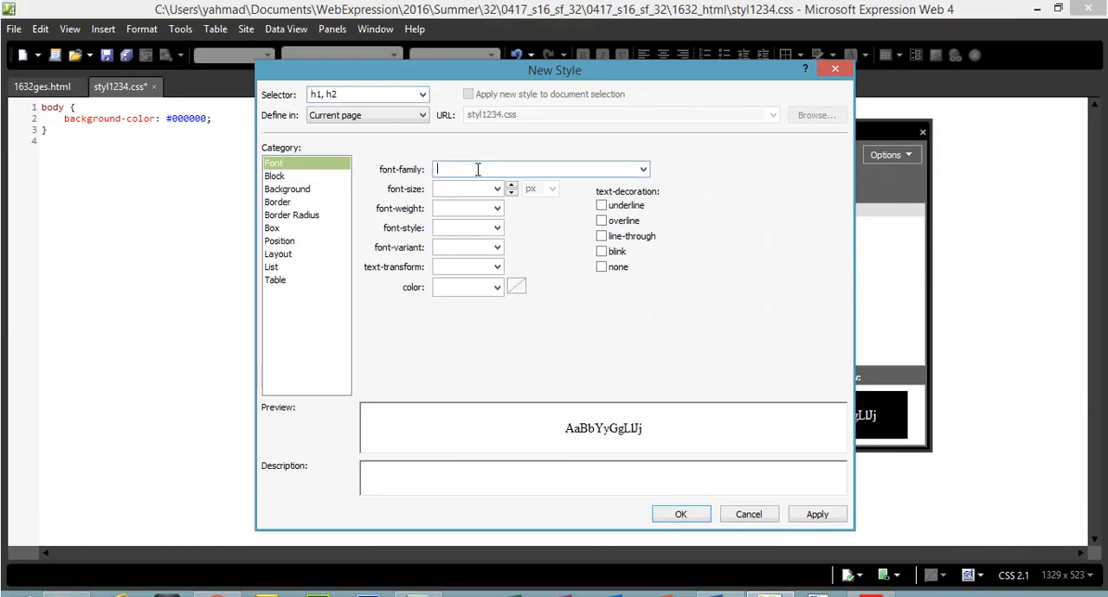
left_click(639, 170)
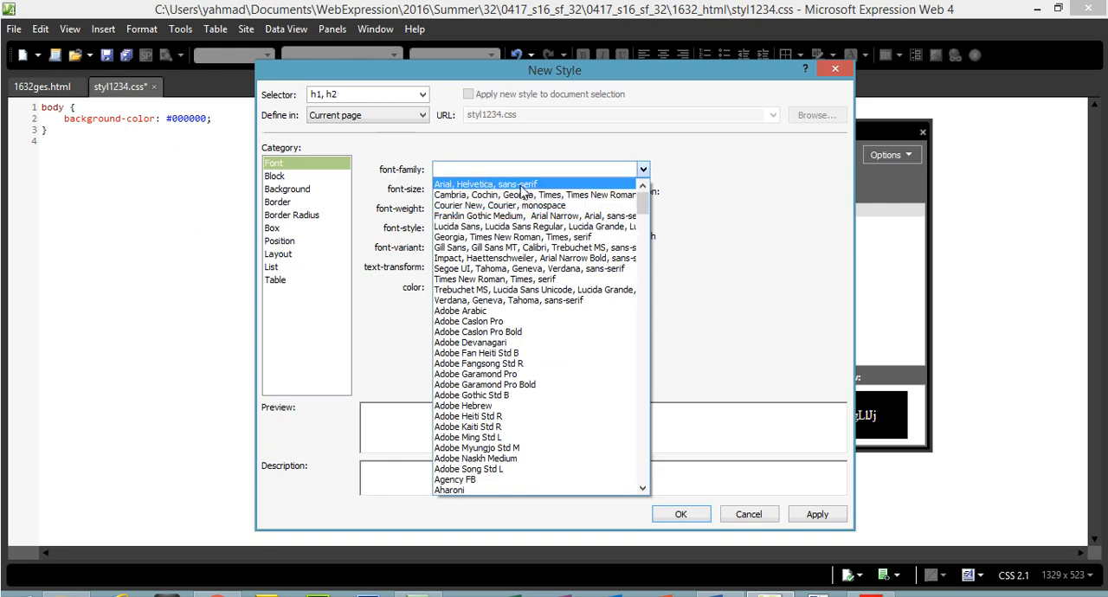
left_click(457, 169)
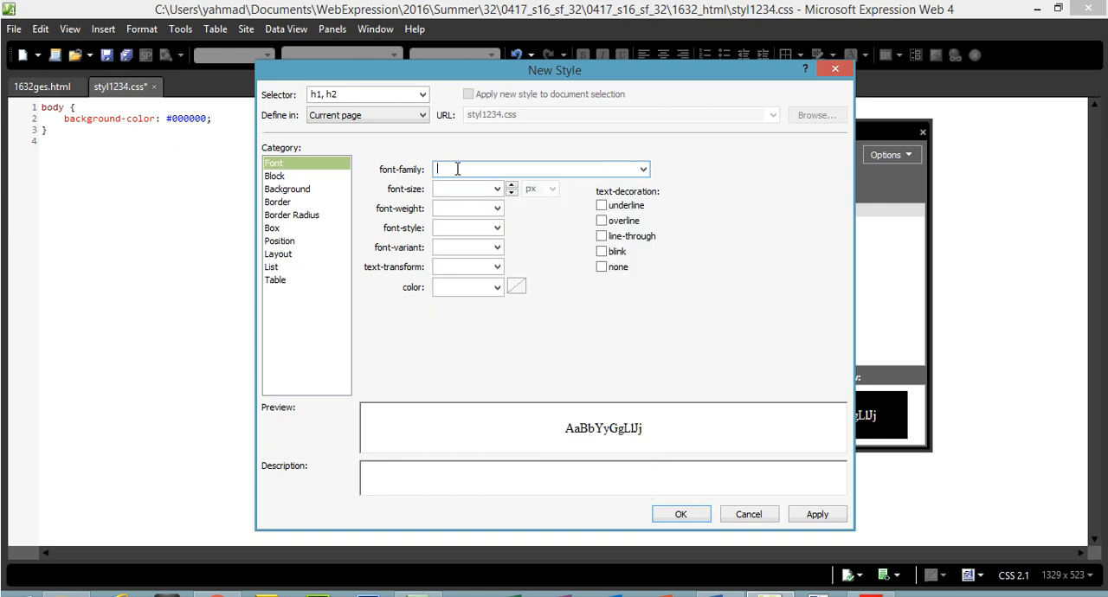
type("Helvetica,")
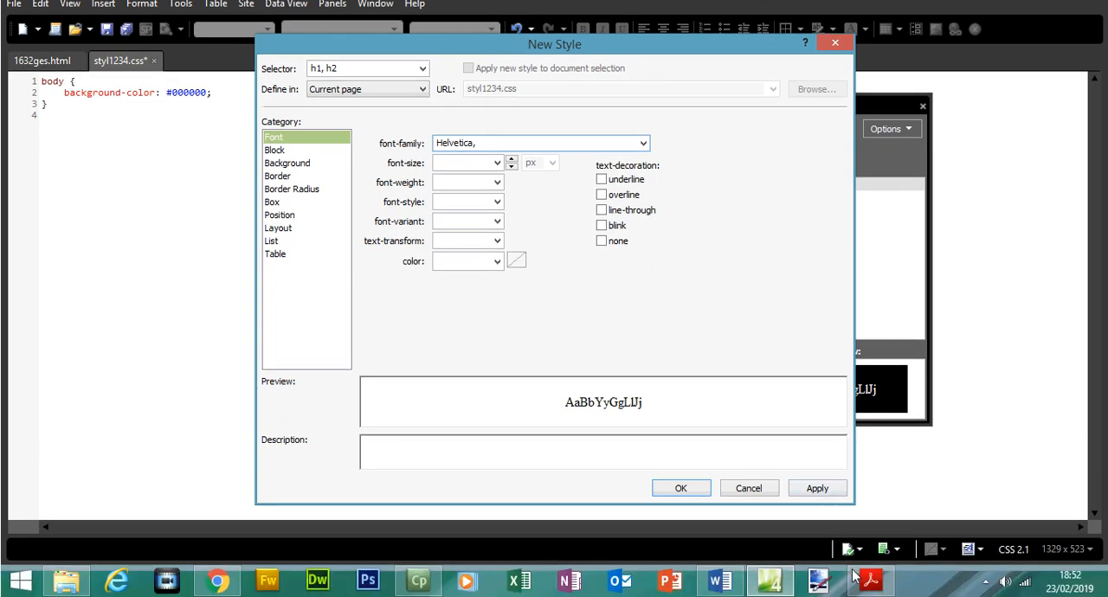
Copy the font name Arial from the specification in Acrobat Reader and, in Expression Web, add it after Helvetica in the font family.
left_click(868, 578)
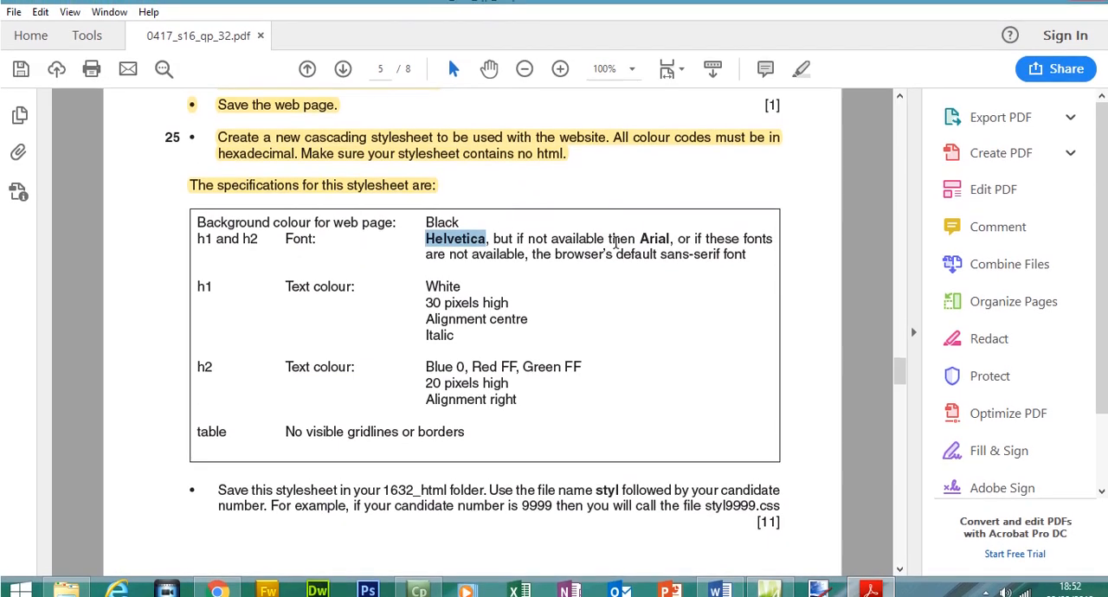
left_click_drag(638, 239, 661, 239)
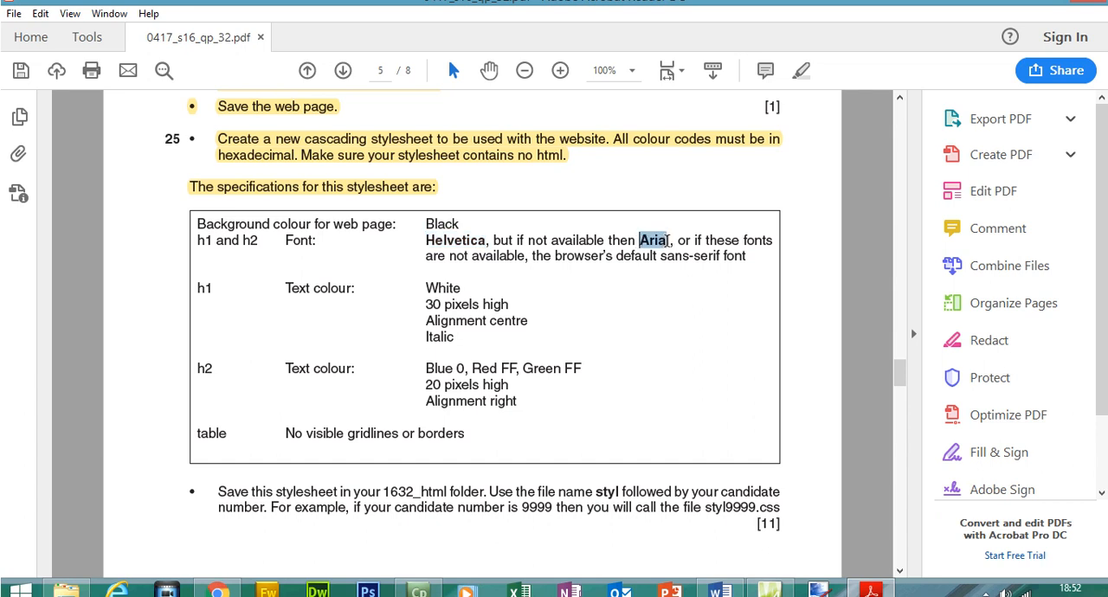
right_click(666, 248)
left_click(699, 259)
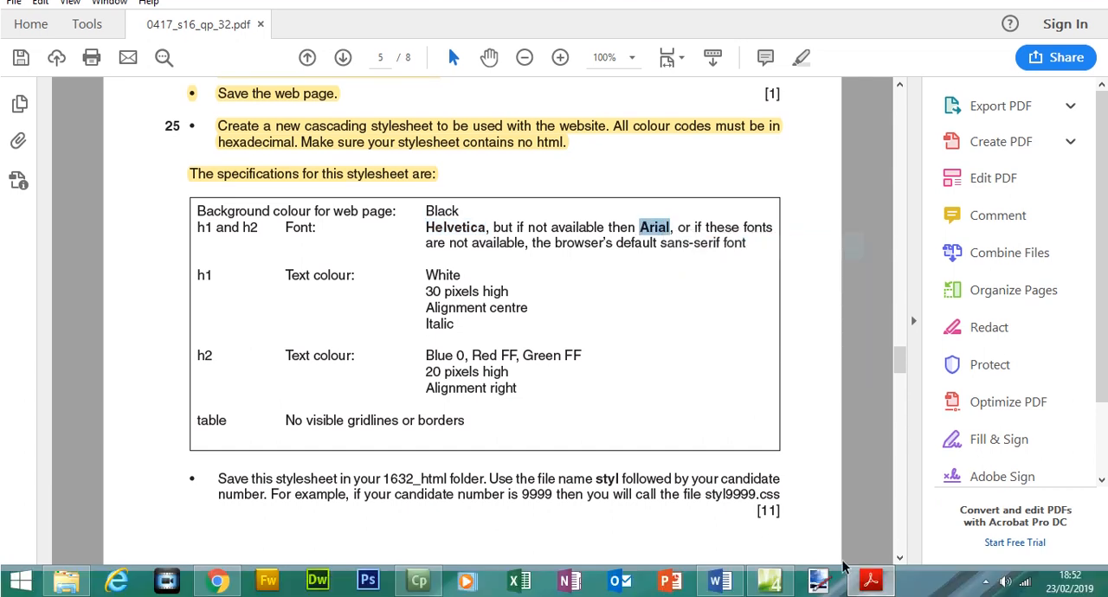
left_click(871, 590)
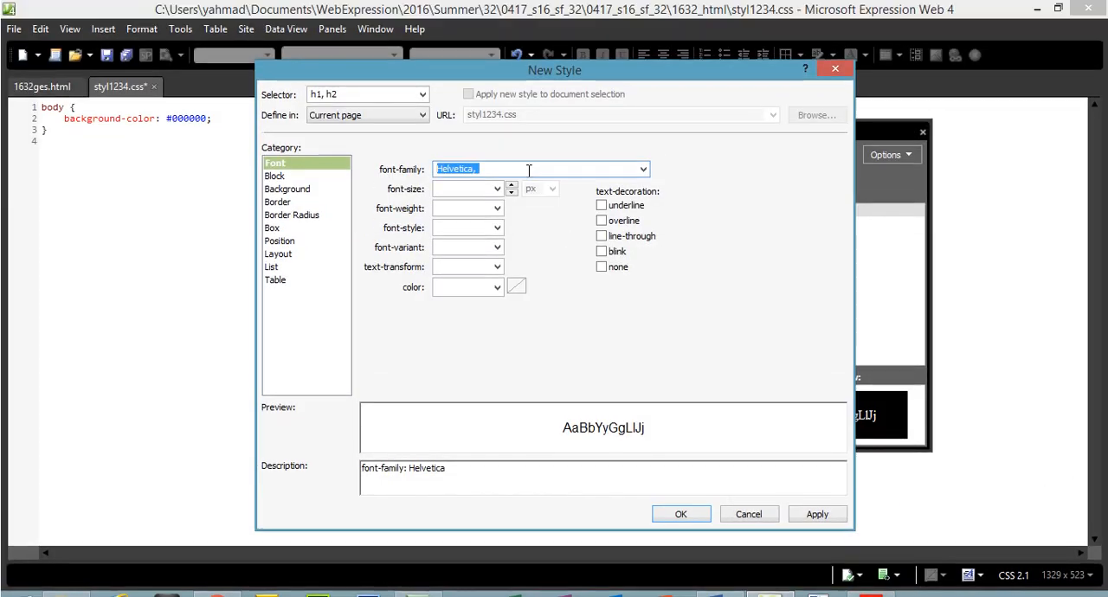
left_click(529, 145)
key("ctrl+v")
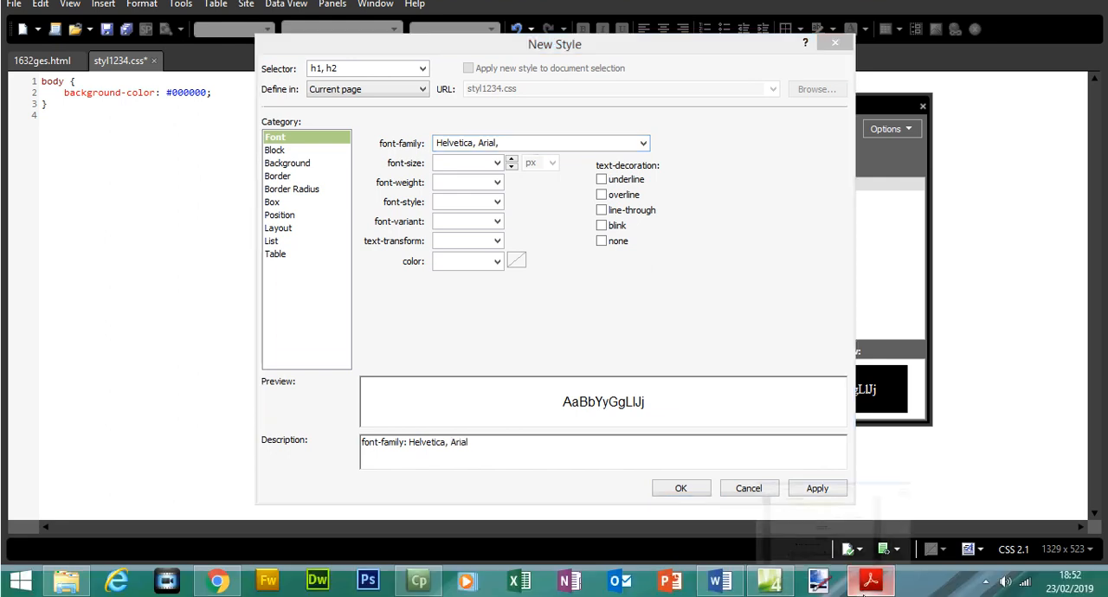
Copy sans-serif from the specification in Acrobat Reader and, in Expression Web, append it after Arial in the font family.
left_click(870, 592)
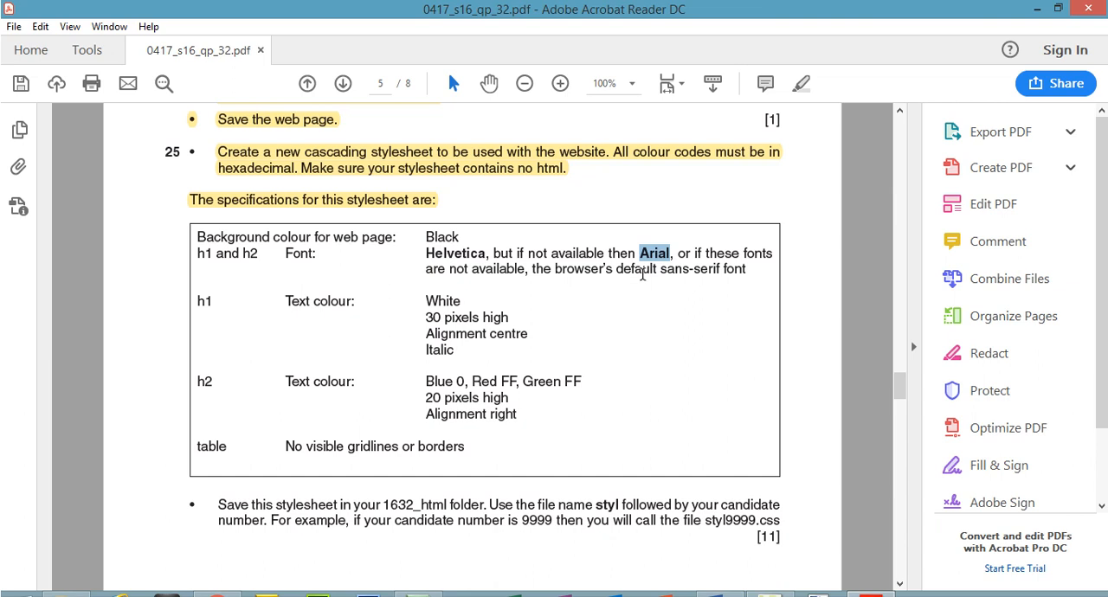
mouse_move(667, 271)
left_mouse_down()
mouse_move(724, 273)
mouse_move(659, 271)
left_mouse_up()
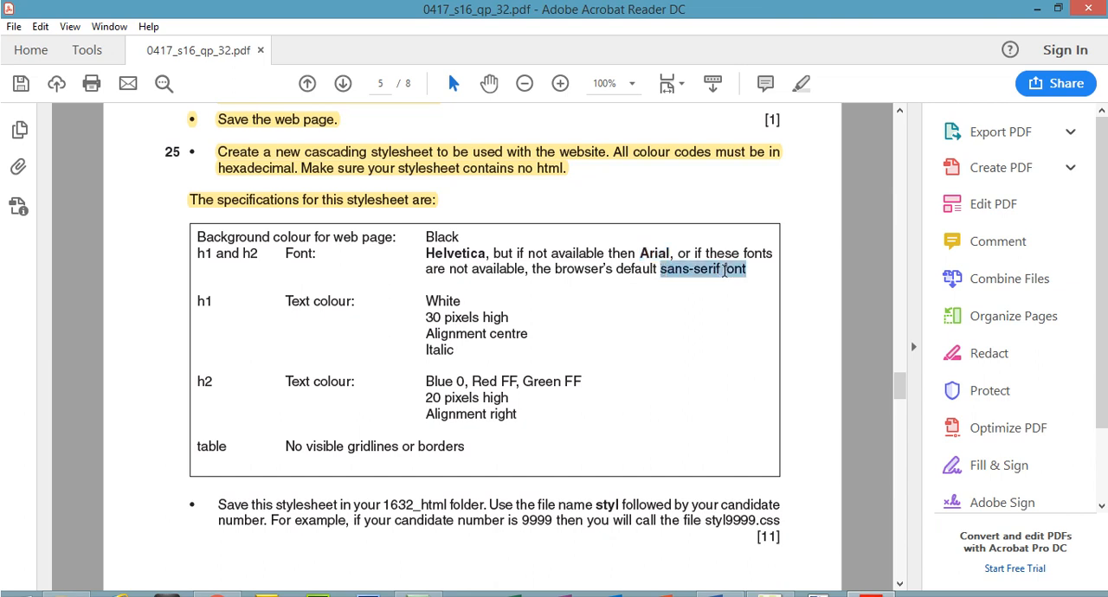
right_click(705, 272)
left_click(731, 292)
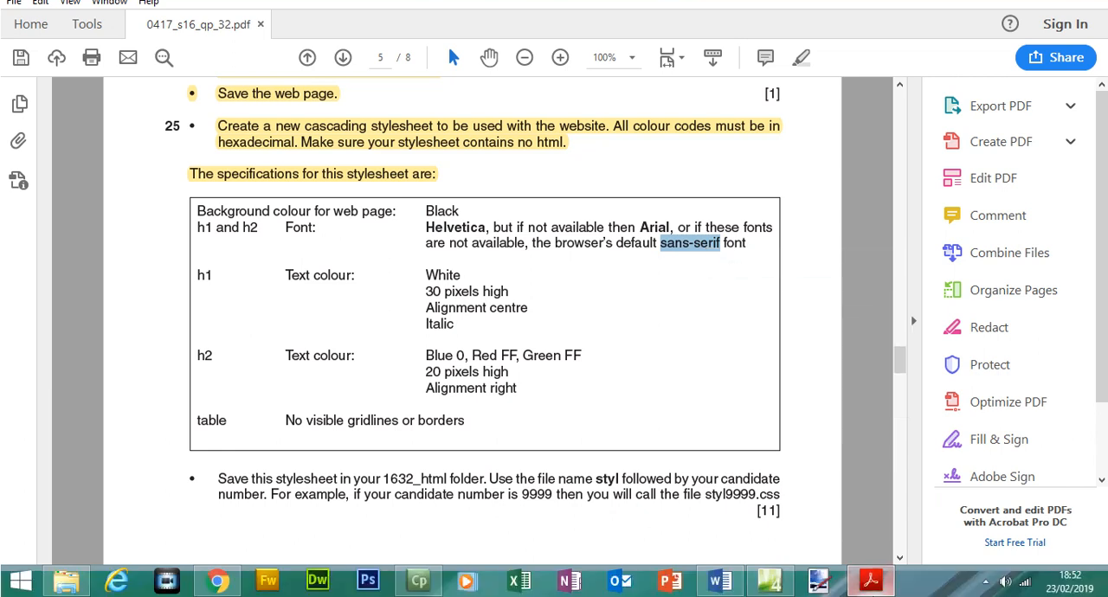
key("alt+Tab")
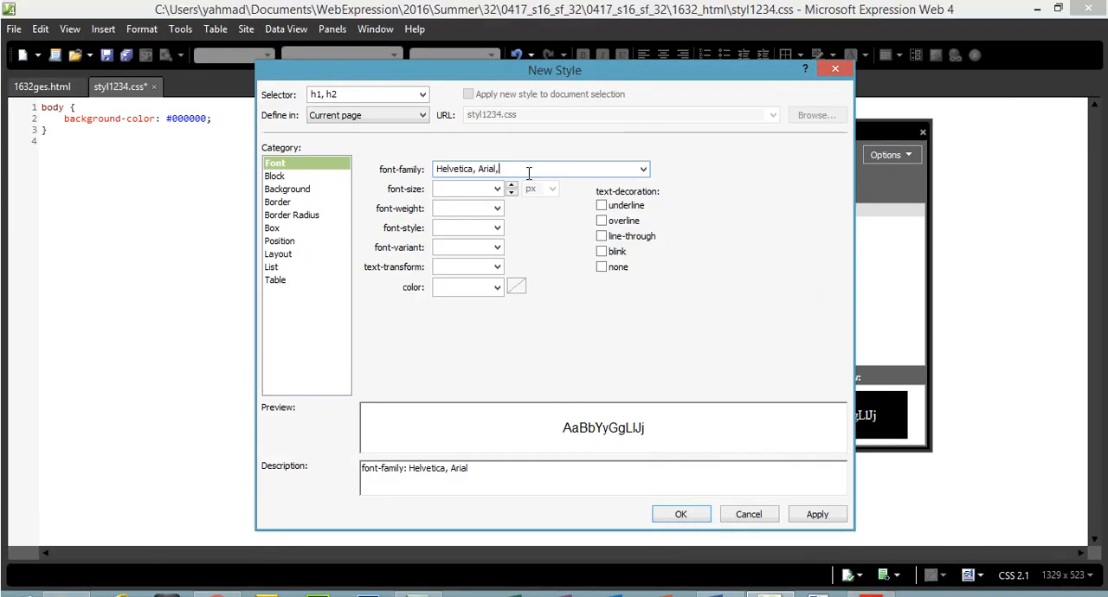
key("ctrl+v")
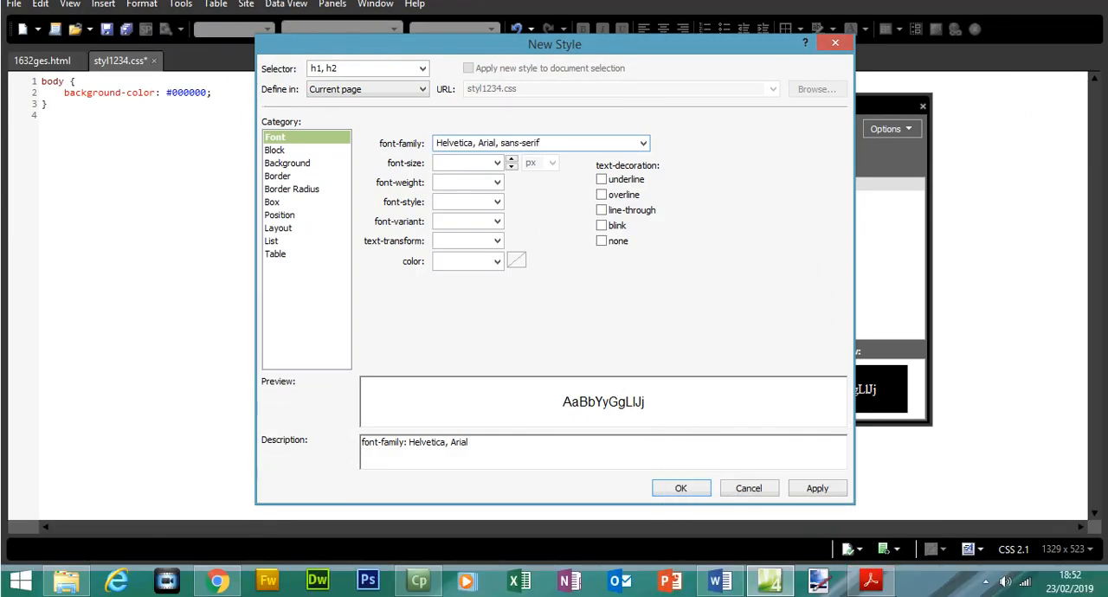
Apply the h1, h2 style with the font family Helvetica, Arial, sans-serif and add it to the stylesheet.
key("alt+Tab")
key("alt+Tab")
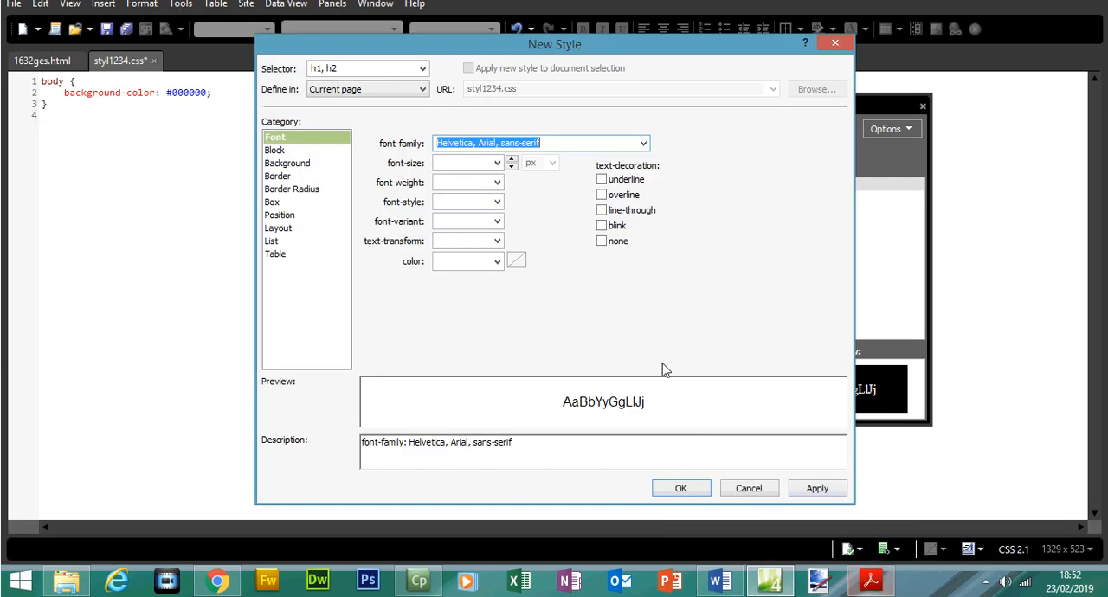
left_click(815, 488)
left_click(681, 488)
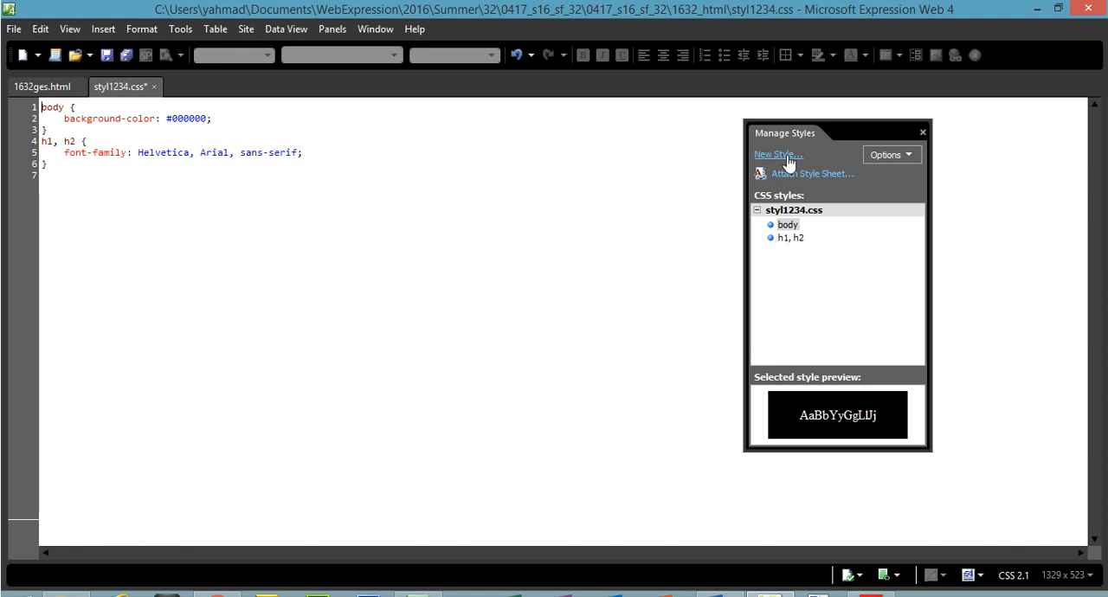
Modify the h1, h2 style to use the preset font family Arial, Helvetica, sans-serif and apply the change.
left_click(791, 240)
right_click(794, 242)
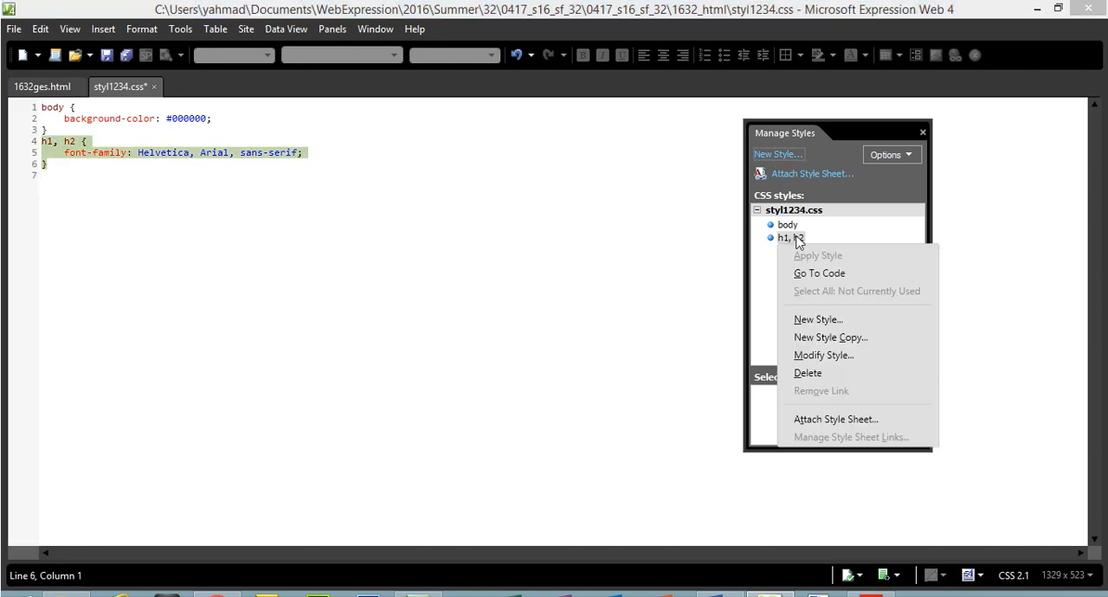
left_click(812, 351)
left_click_drag(559, 146, 355, 133)
key("BackSpace")
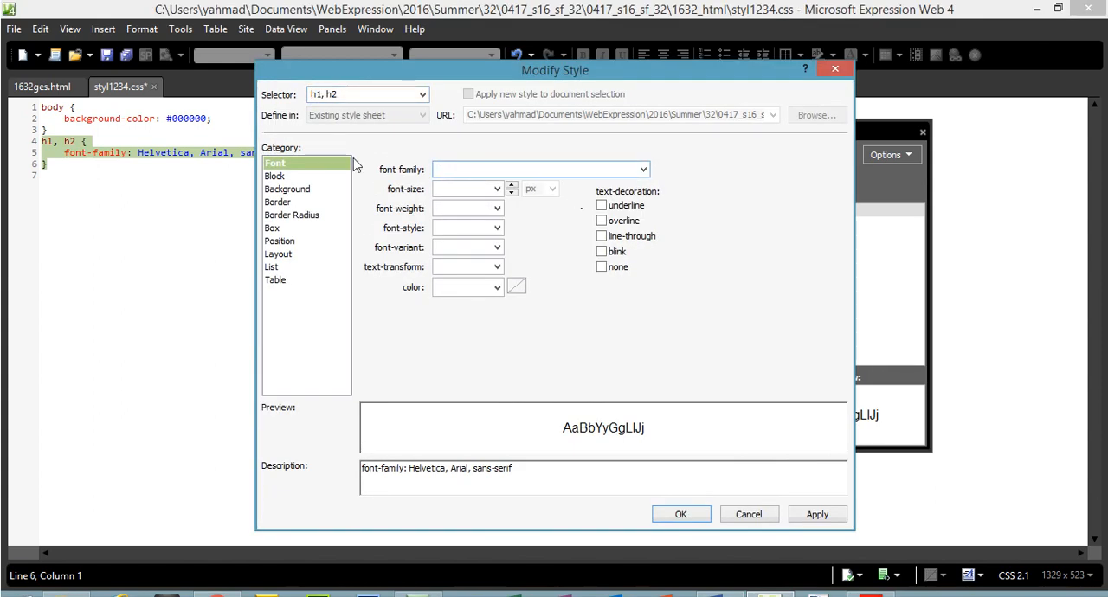
left_click(643, 170)
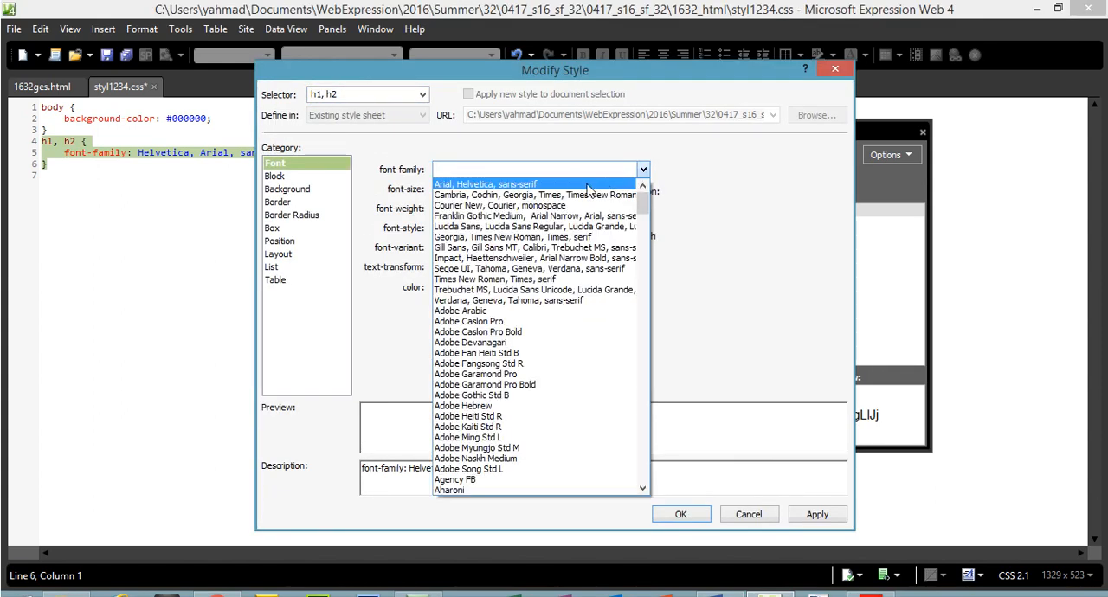
left_click(529, 180)
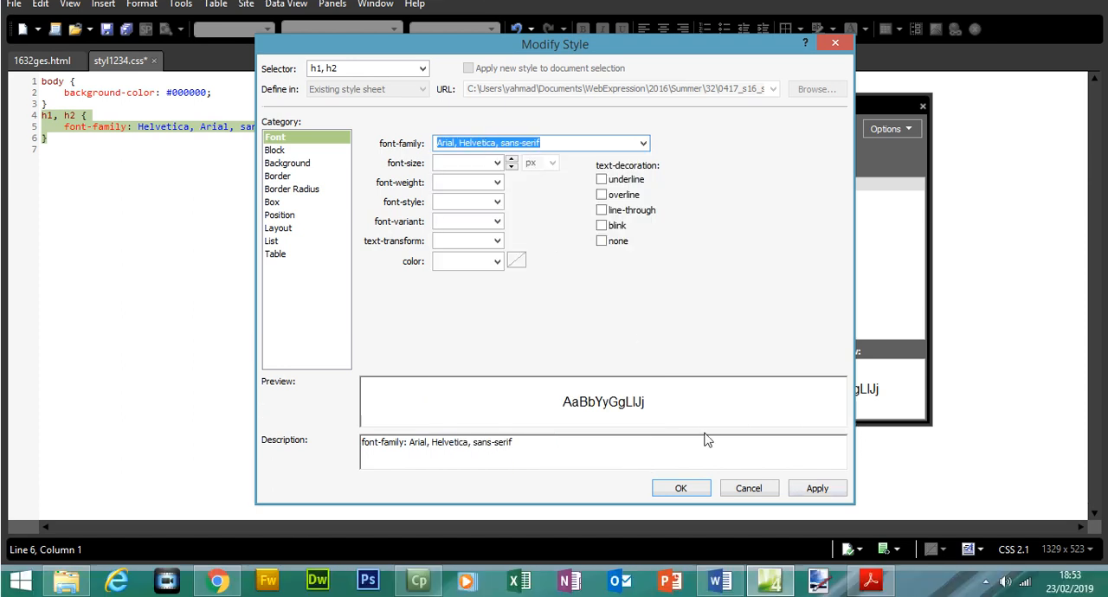
left_click(809, 517)
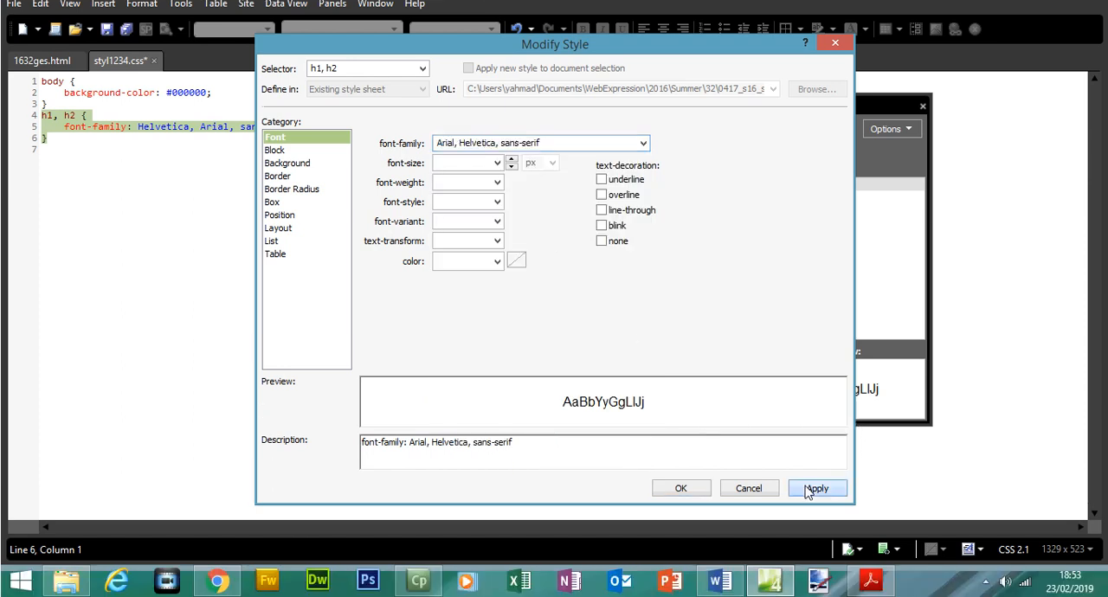
Try to cut Helvetica out of the font family list in the style settings, and accept the modified h1, h2 style.
left_click(462, 143)
left_click_drag(460, 169, 504, 174)
right_click(485, 175)
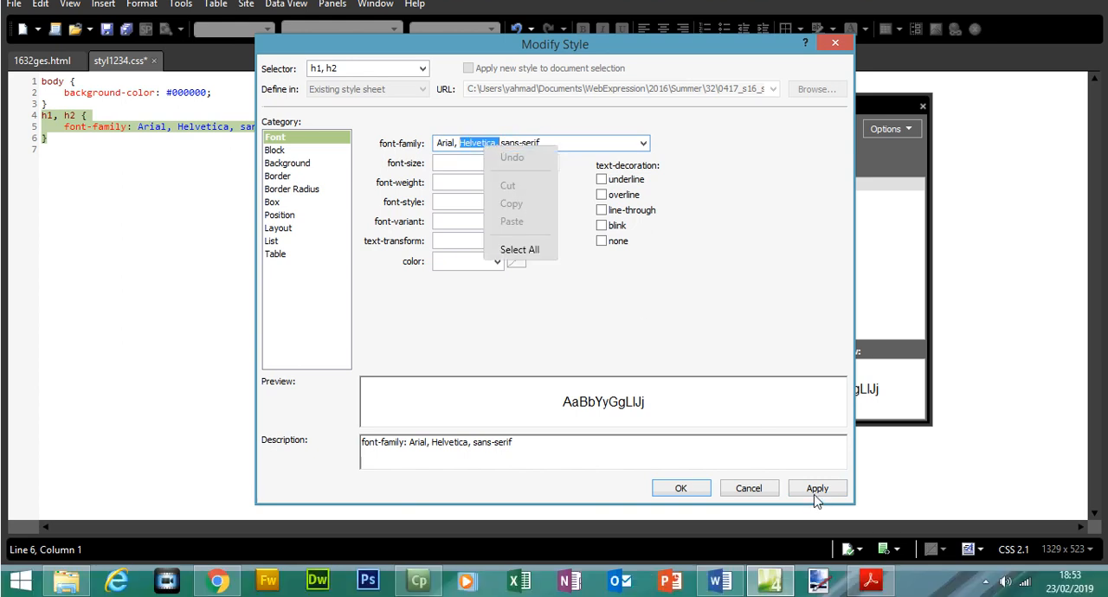
left_click(815, 519)
left_click(680, 488)
Move Helvetica ahead of Arial in the h1, h2 rule's code and remove the extra space before sans-serif.
left_click(240, 154)
left_click_drag(234, 127, 182, 154)
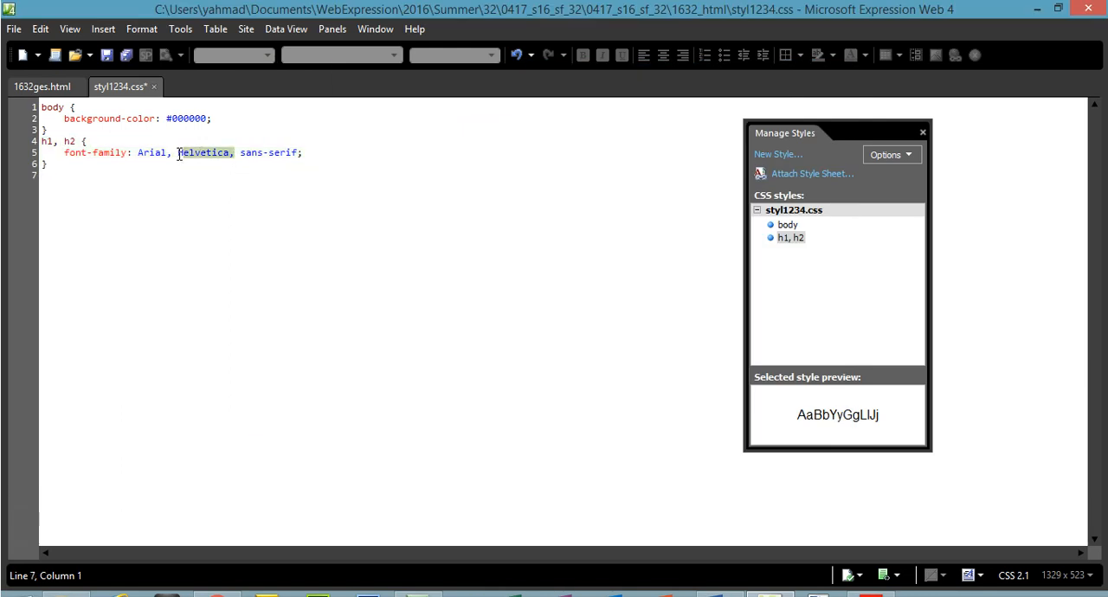
right_click(178, 155)
left_click(204, 210)
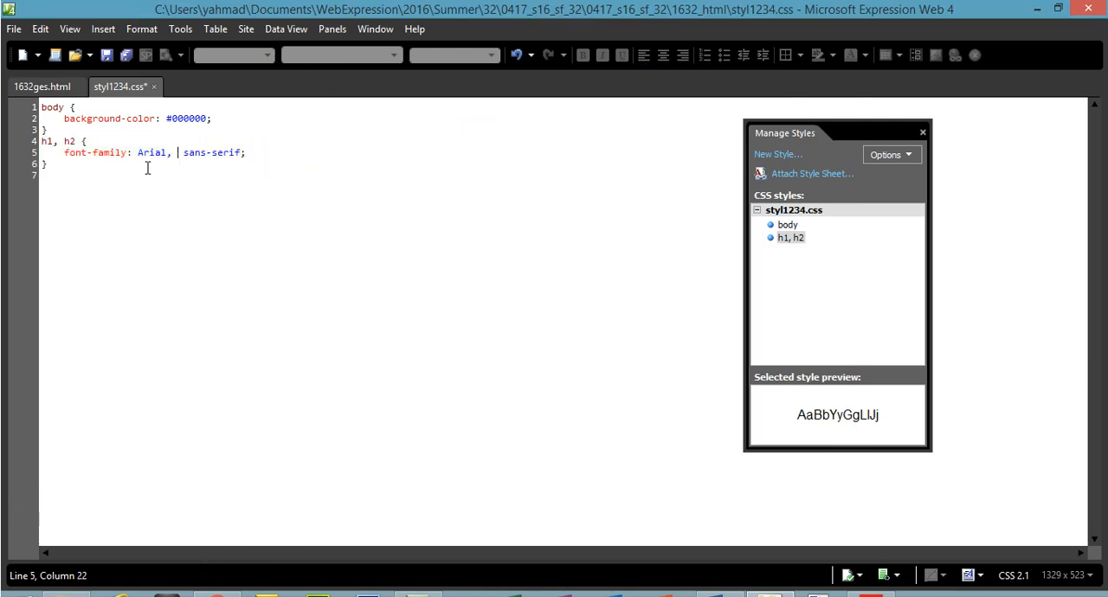
key("ctrl+v")
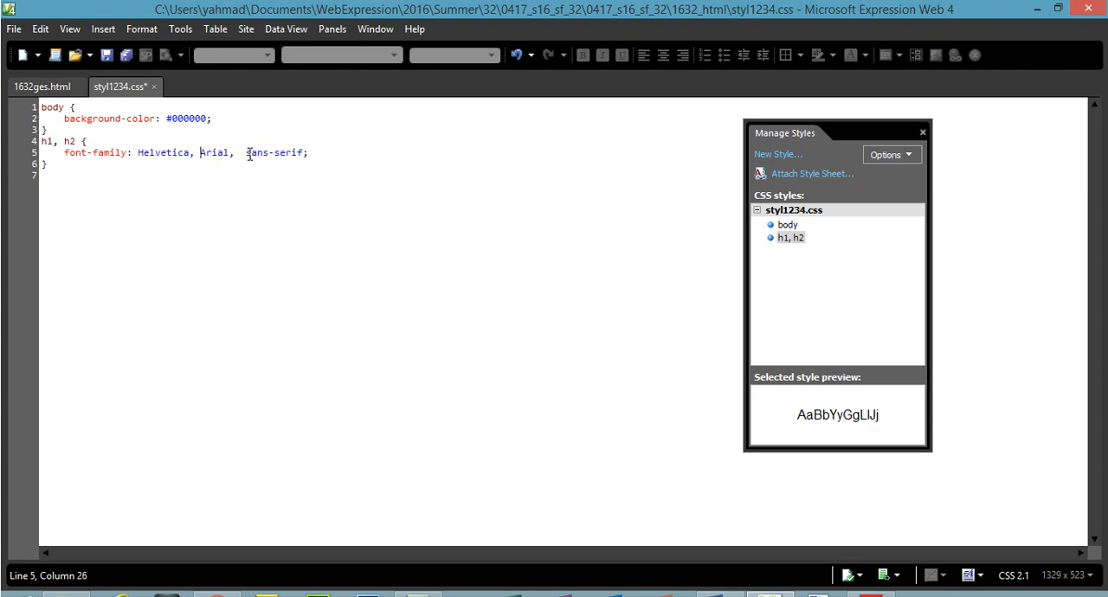
key("BackSpace")
key("BackSpace")
left_click_drag(139, 153, 297, 157)
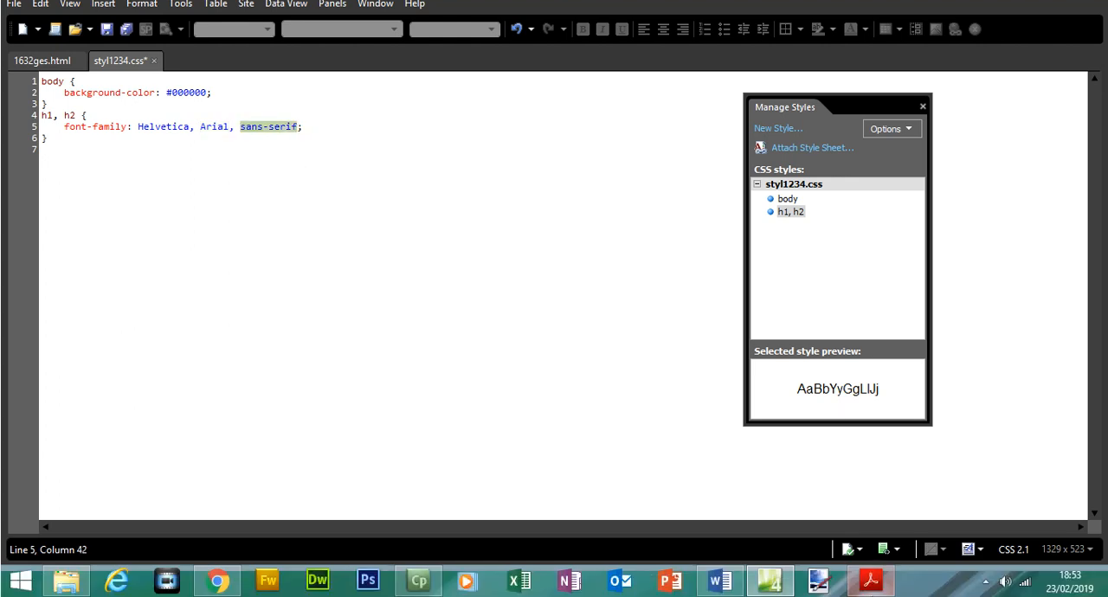
Consult the h1 specification in Acrobat Reader and, in Expression Web, start a new style with the selector h1.
left_click(871, 580)
left_click_drag(198, 285, 464, 330)
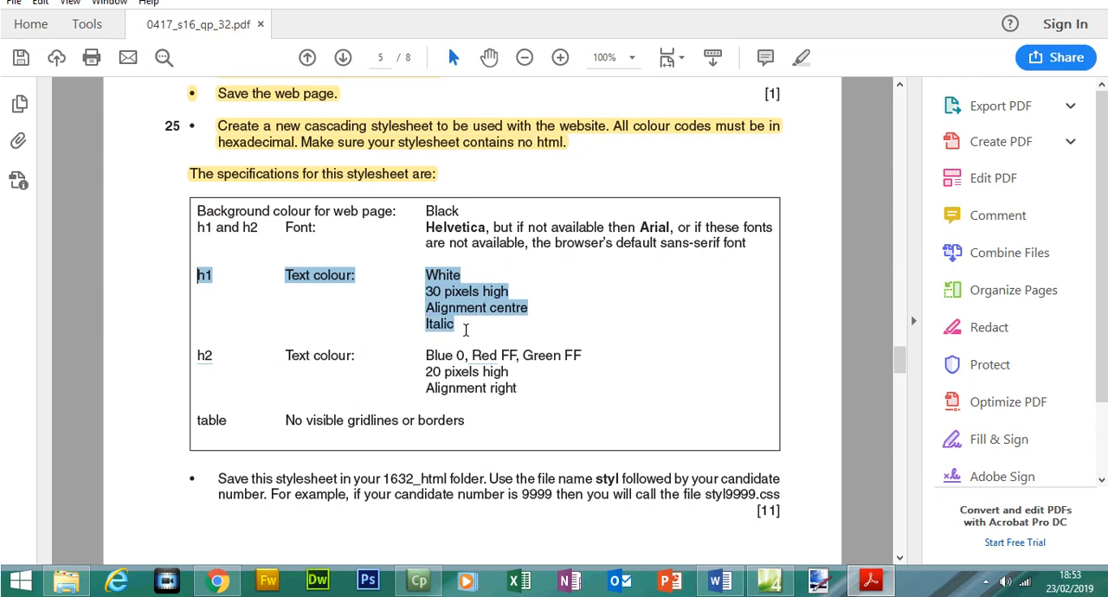
left_click(818, 580)
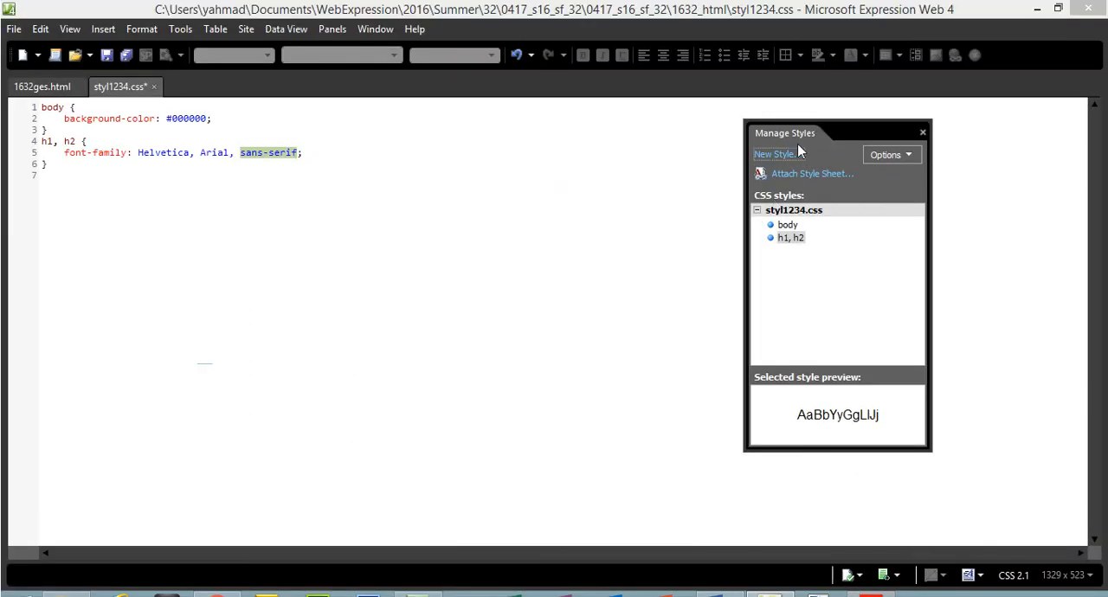
left_click(779, 152)
left_click_drag(366, 95, 265, 94)
type("h1")
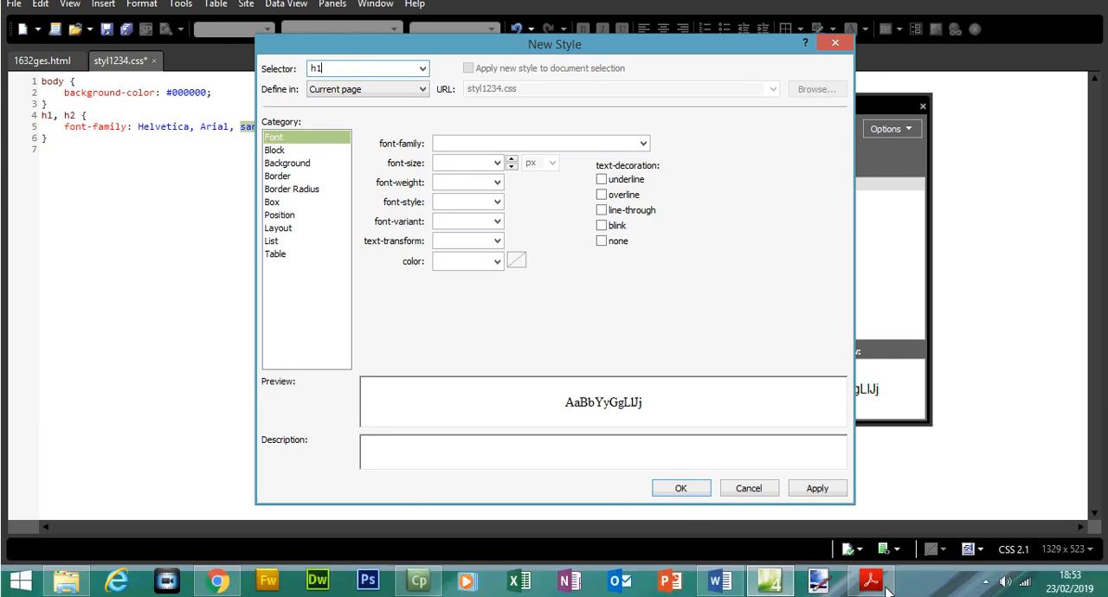
Recheck the h1 specification in Acrobat Reader and, in Expression Web, set the h1 text colour to white, #FFFFFF, and the font size to 30 px.
left_click(881, 584)
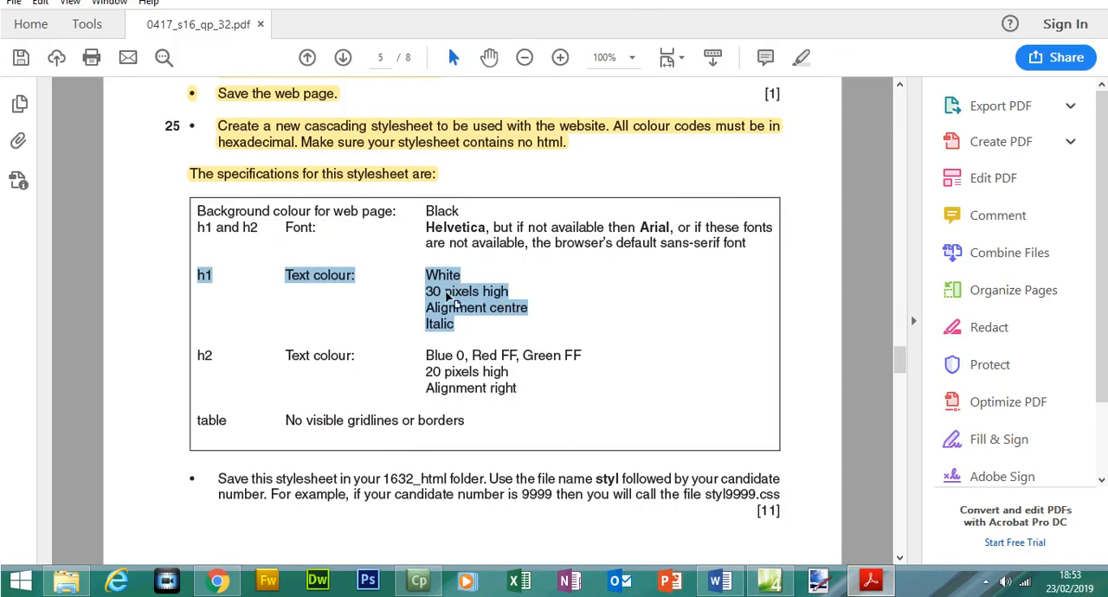
left_click(873, 581)
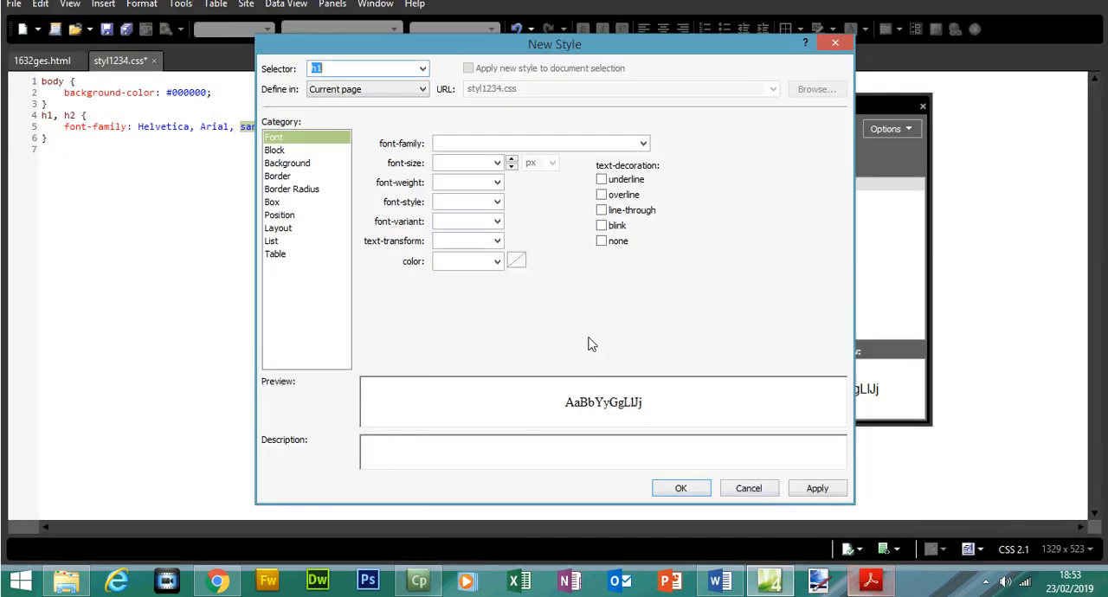
left_click(498, 262)
left_click(462, 285)
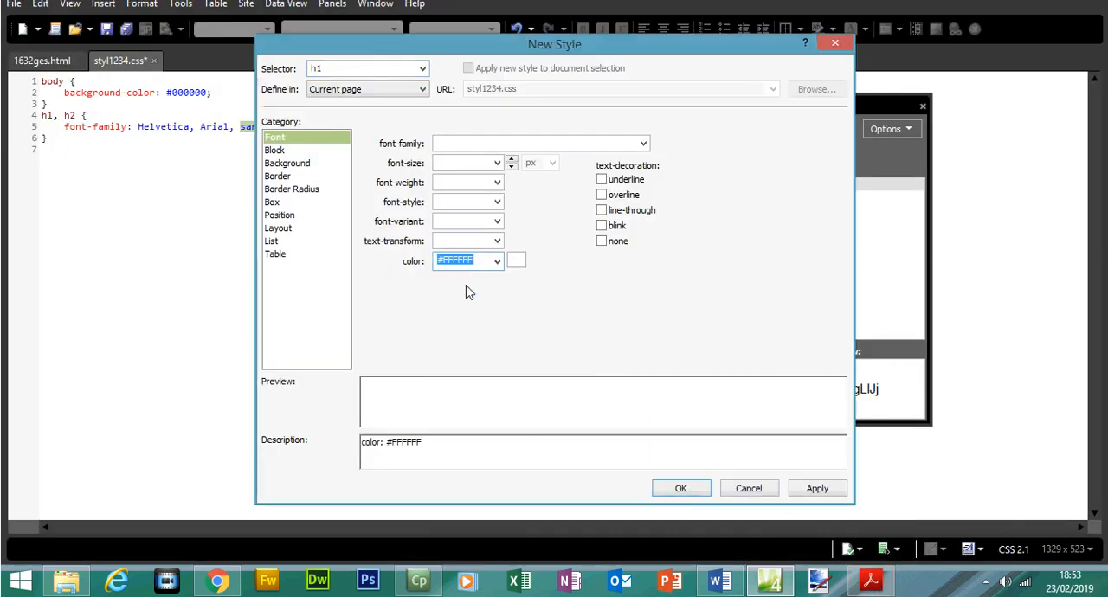
left_click(459, 191)
type("30")
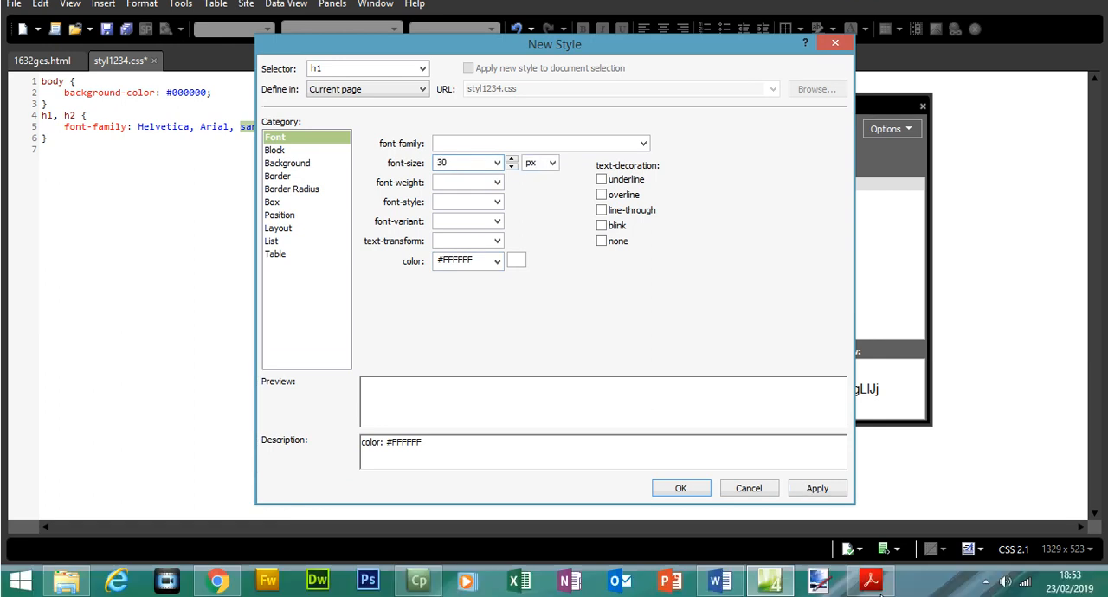
Check the remaining h1 requirements in Acrobat Reader and, in Expression Web, set the h1 font style to italic and text alignment to center.
left_click(870, 579)
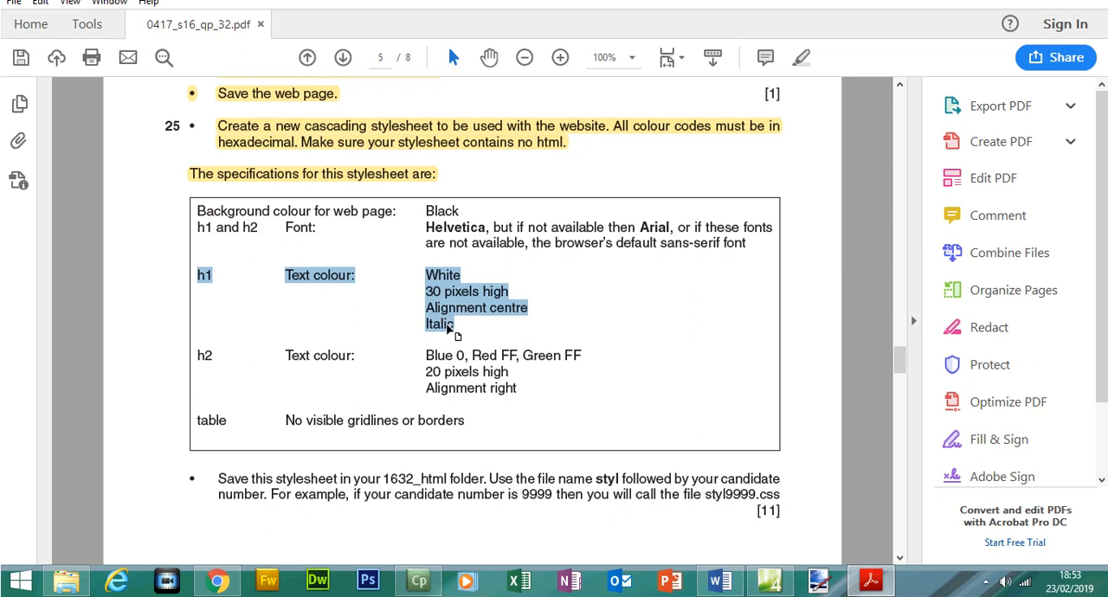
left_click(870, 579)
left_click(497, 202)
left_click(477, 217)
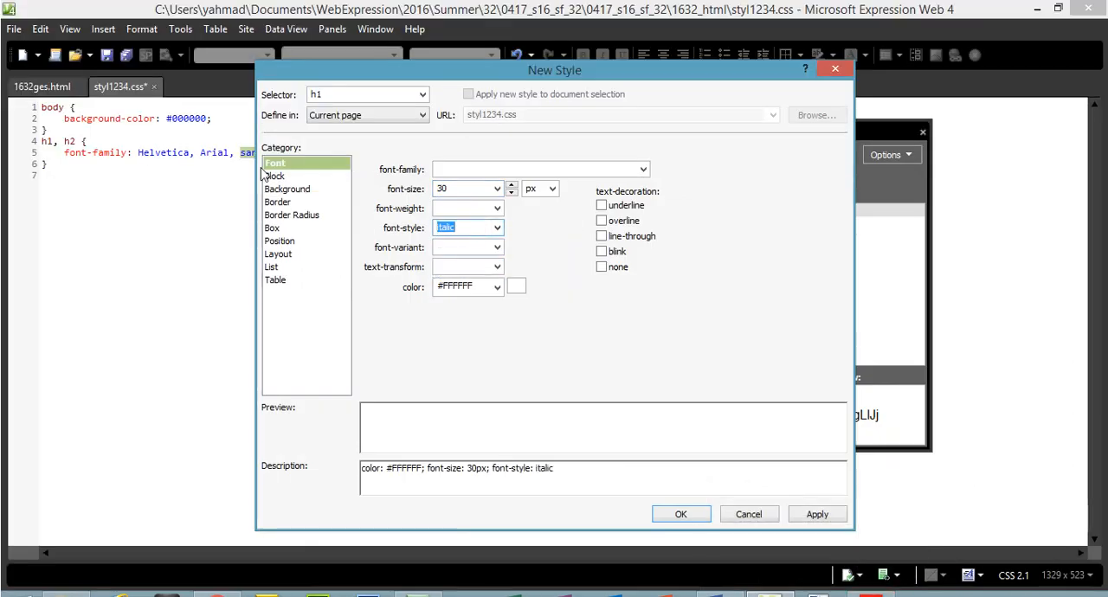
left_click(274, 150)
left_click(494, 209)
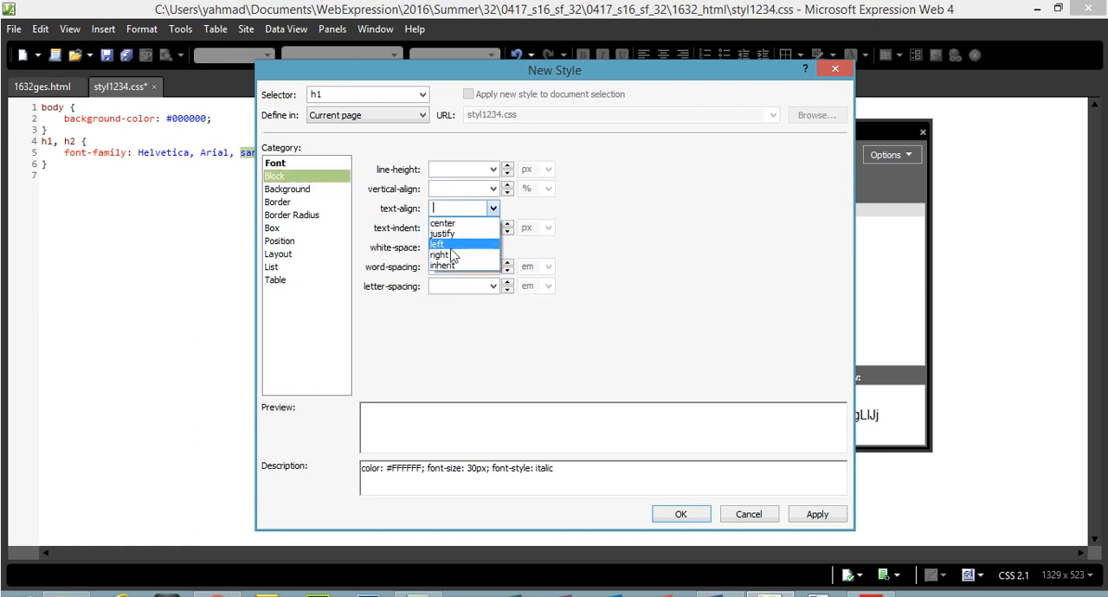
left_click(443, 223)
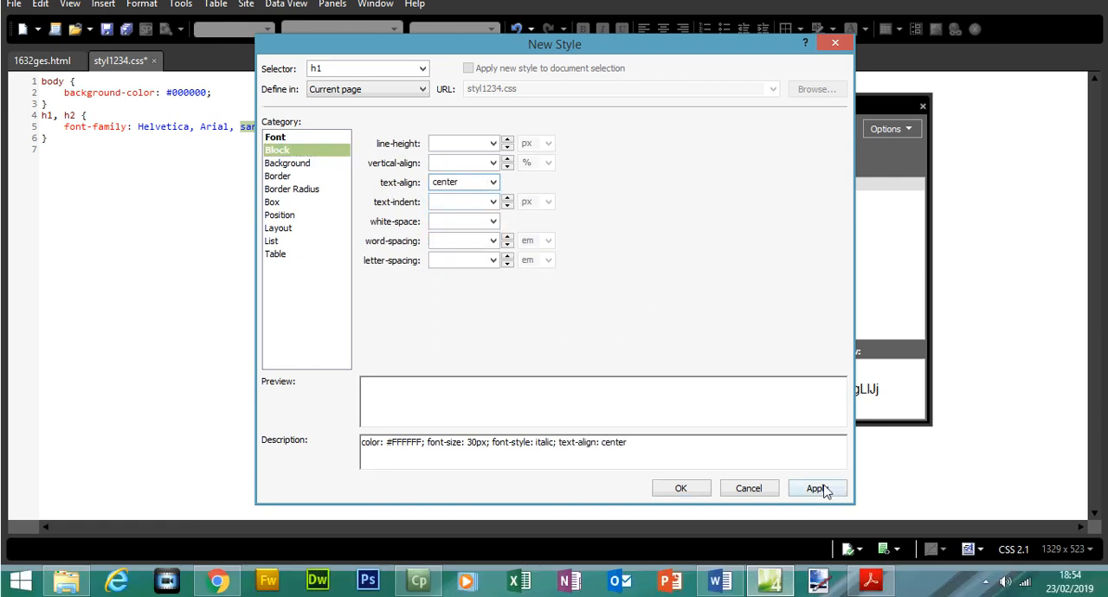
Apply and confirm the h1 style, and start a new style with the selector h2.
left_click(817, 514)
left_click(680, 514)
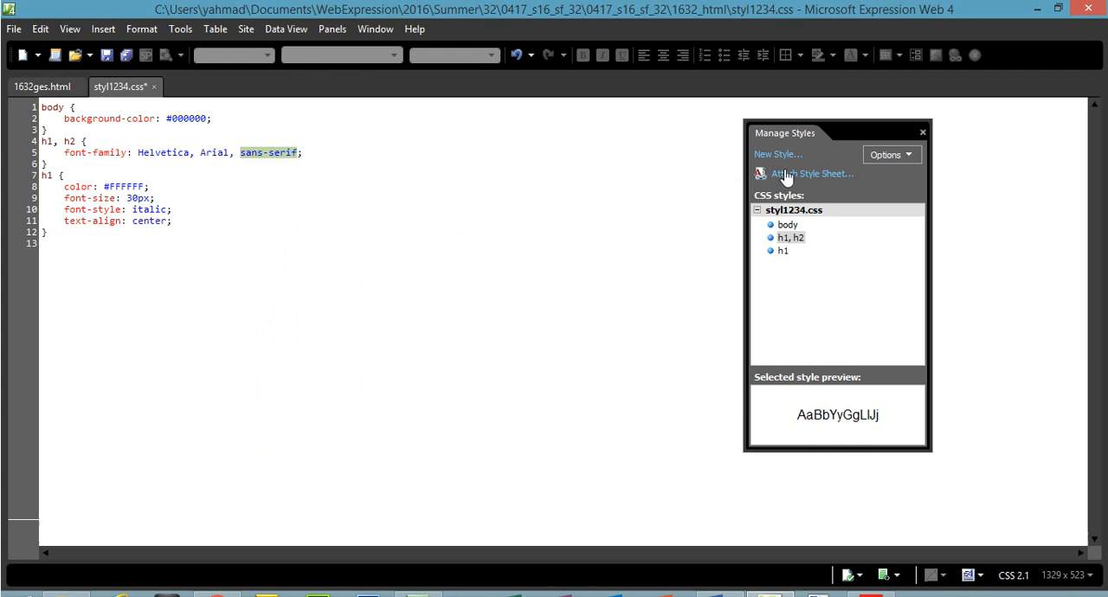
left_click(777, 128)
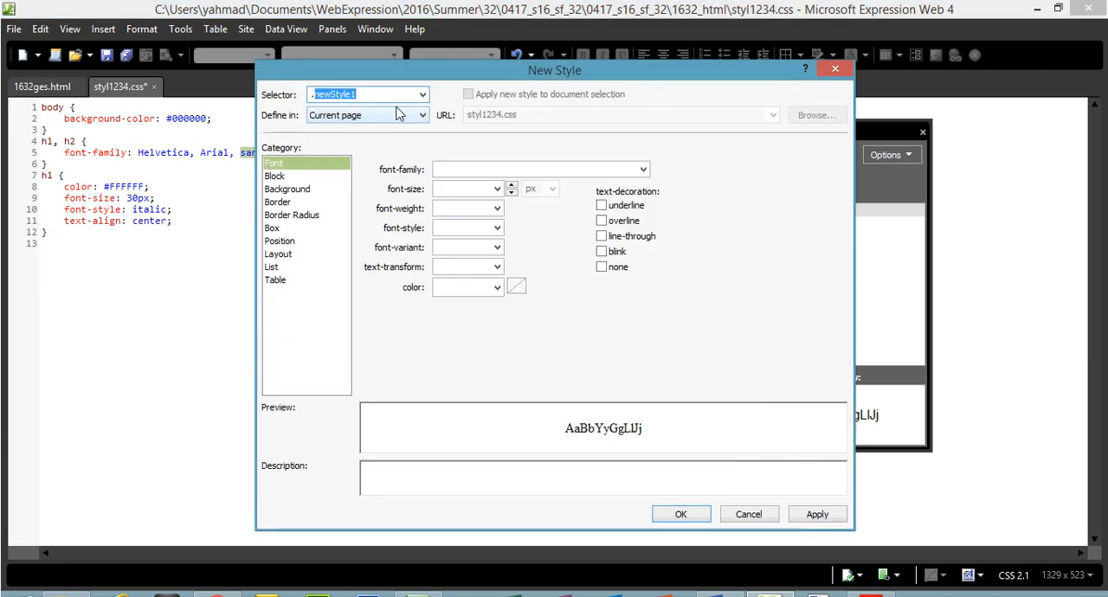
type("h2")
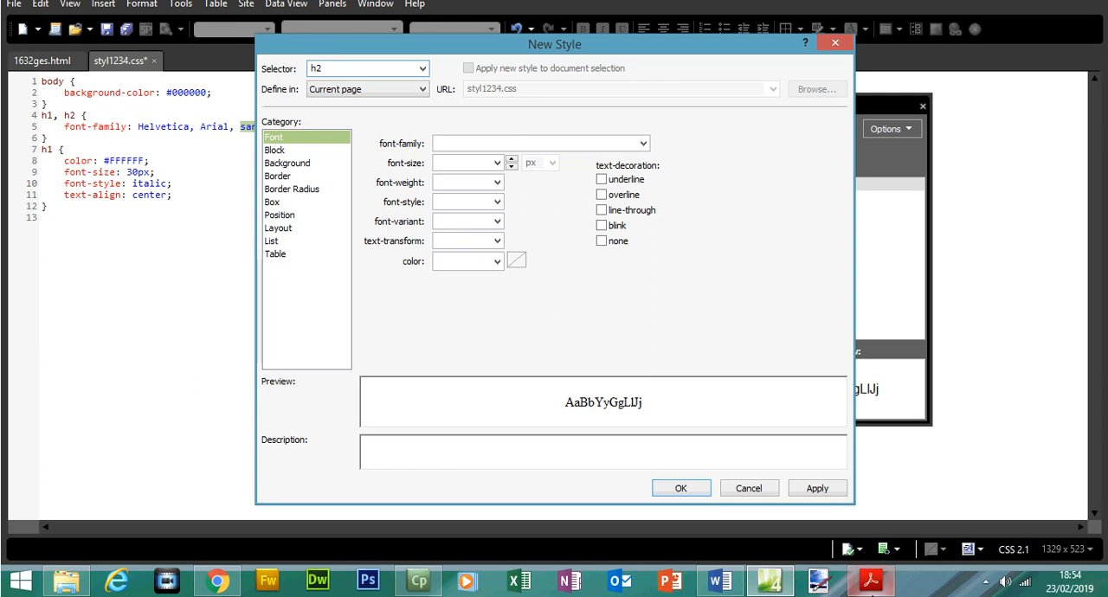
Check the h2 text colour's red component in Acrobat Reader and, in Expression Web, set the h2 colour to #FF0000.
left_click(870, 578)
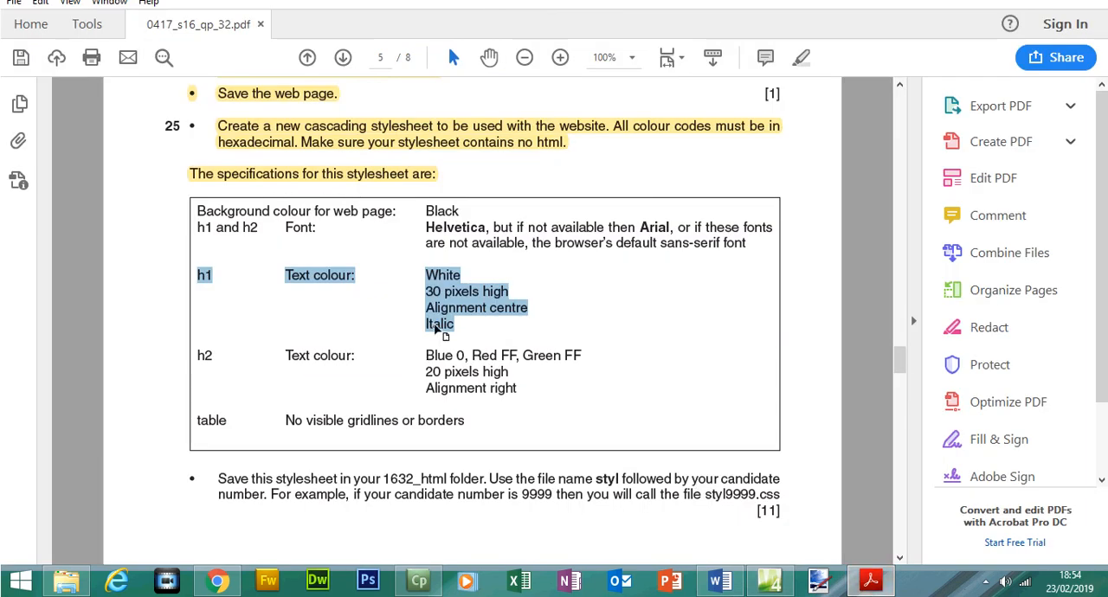
left_click_drag(426, 356, 500, 355)
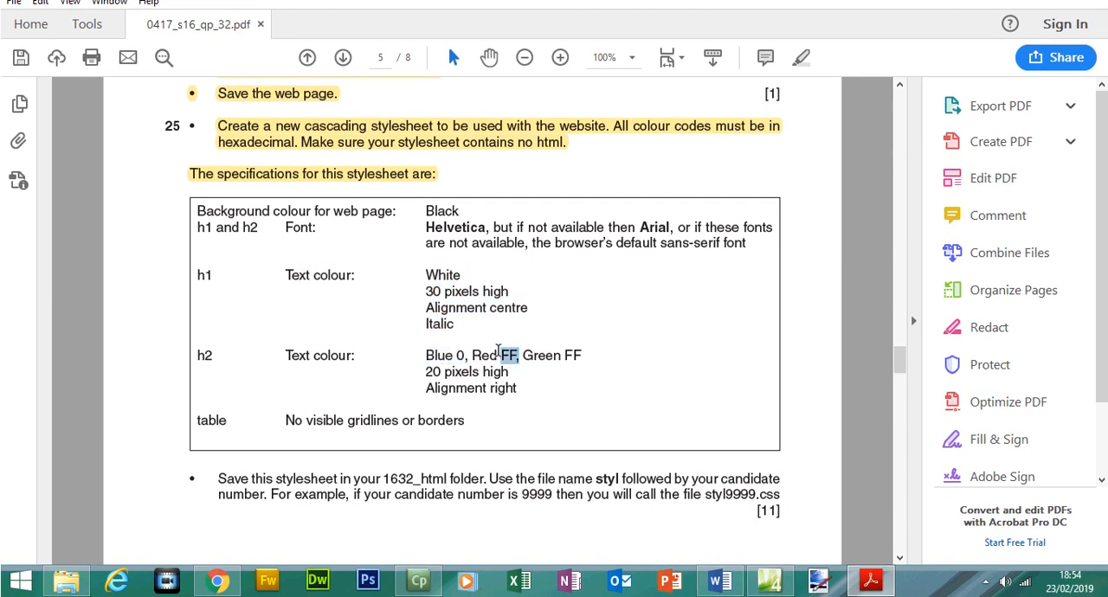
left_click(885, 592)
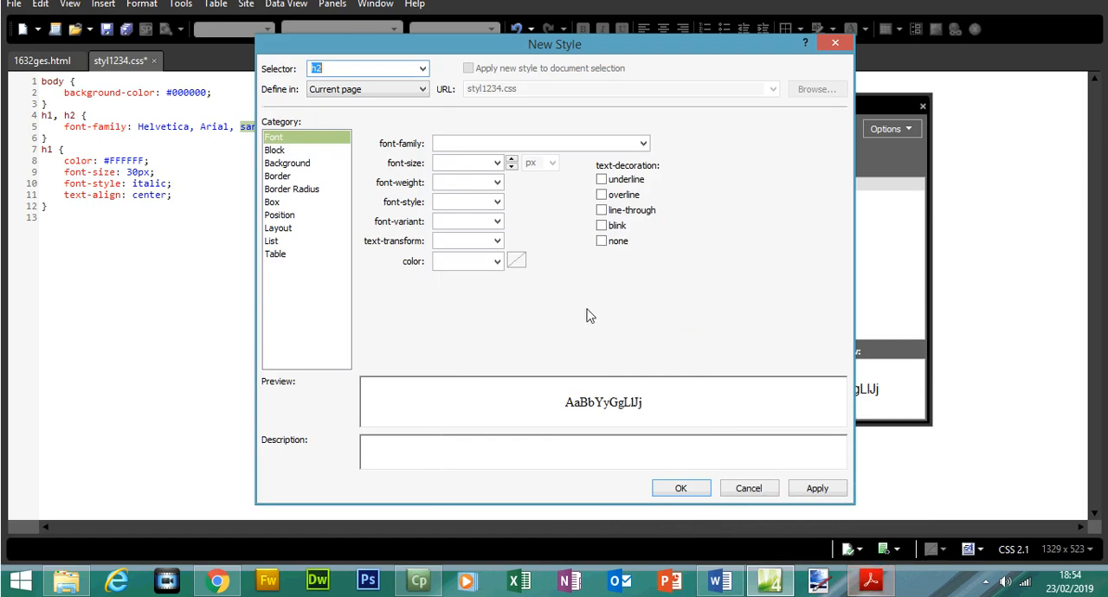
left_click(498, 263)
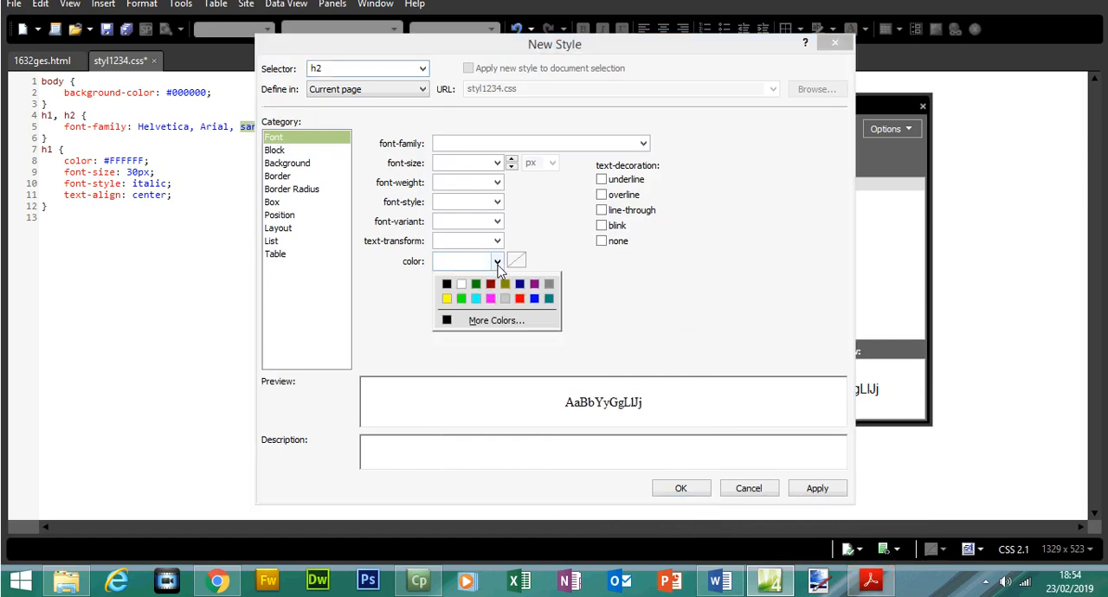
left_click(447, 283)
left_click(454, 262)
type("FF0000")
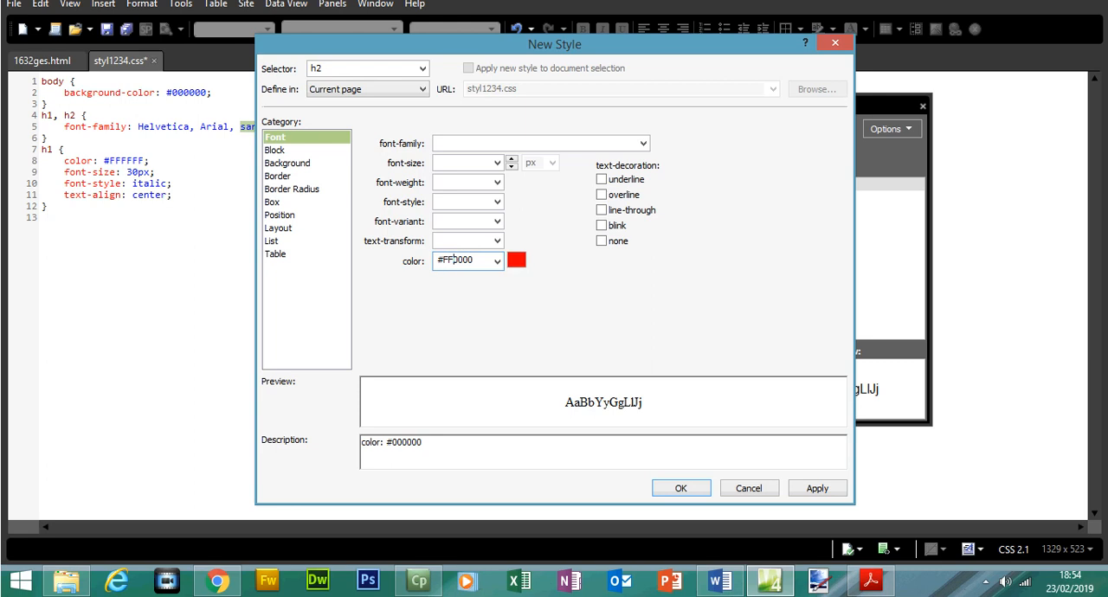
Check the h2 colour's green component in Acrobat Reader and, in Expression Web, set the h2 colour to #FFFF00.
left_click(885, 582)
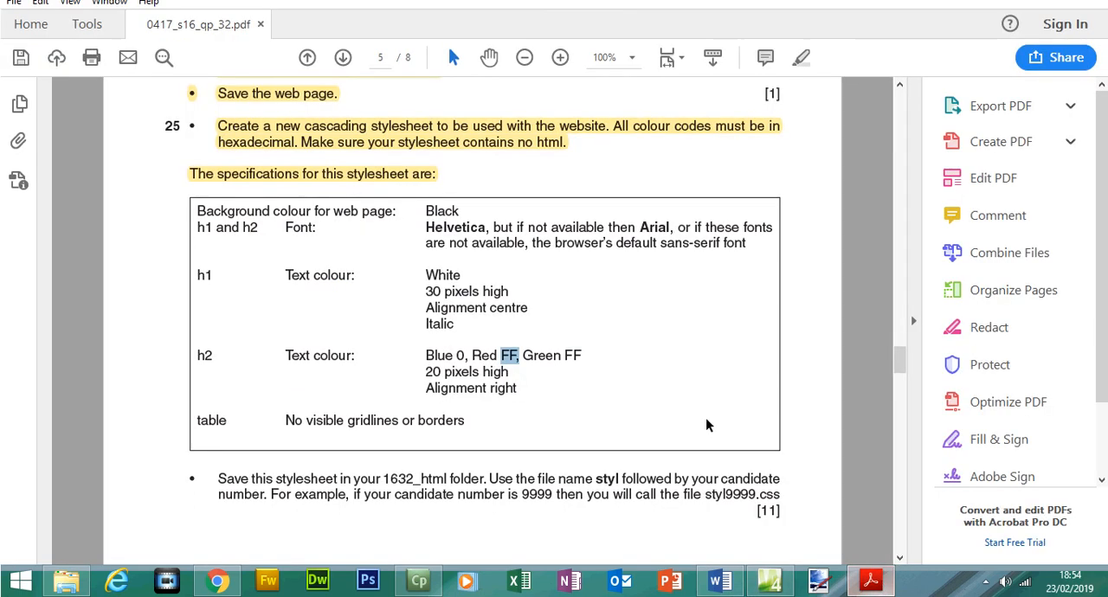
left_click_drag(581, 356, 562, 355)
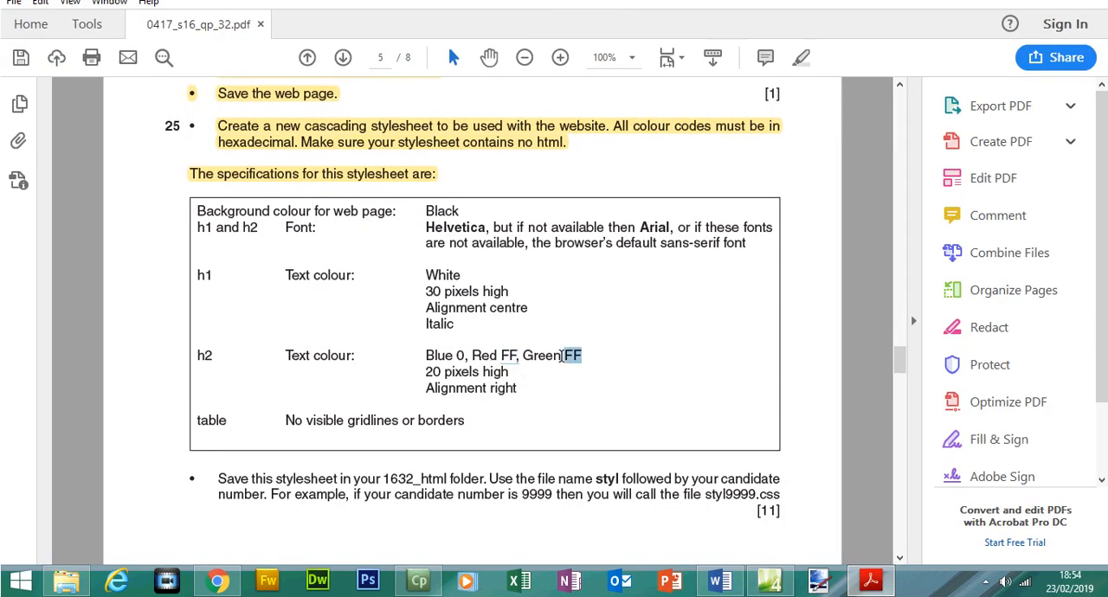
left_click(871, 580)
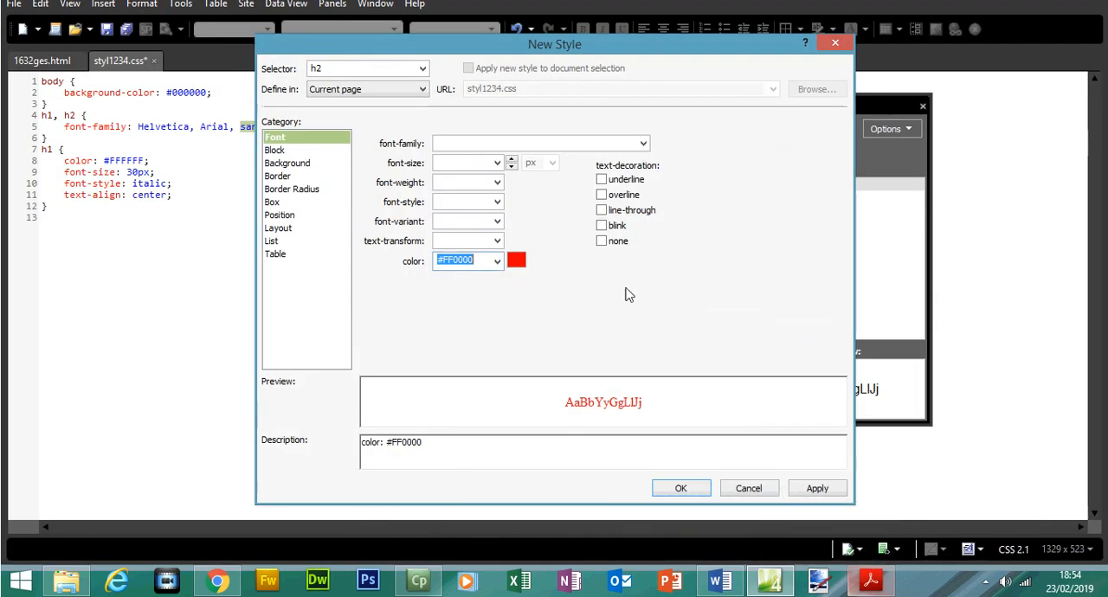
left_click(460, 260)
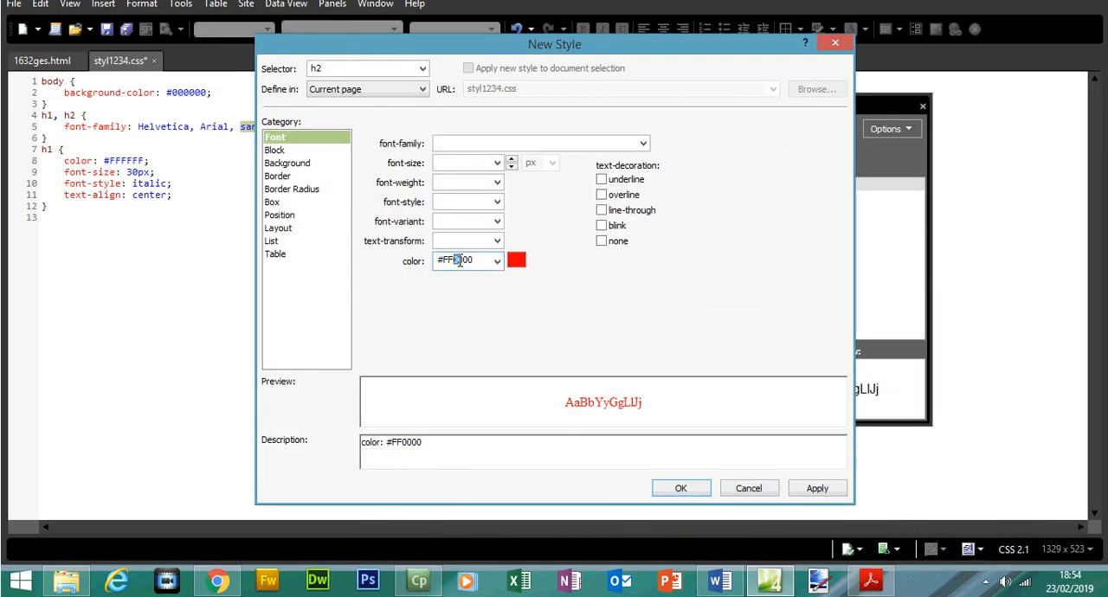
type("FF")
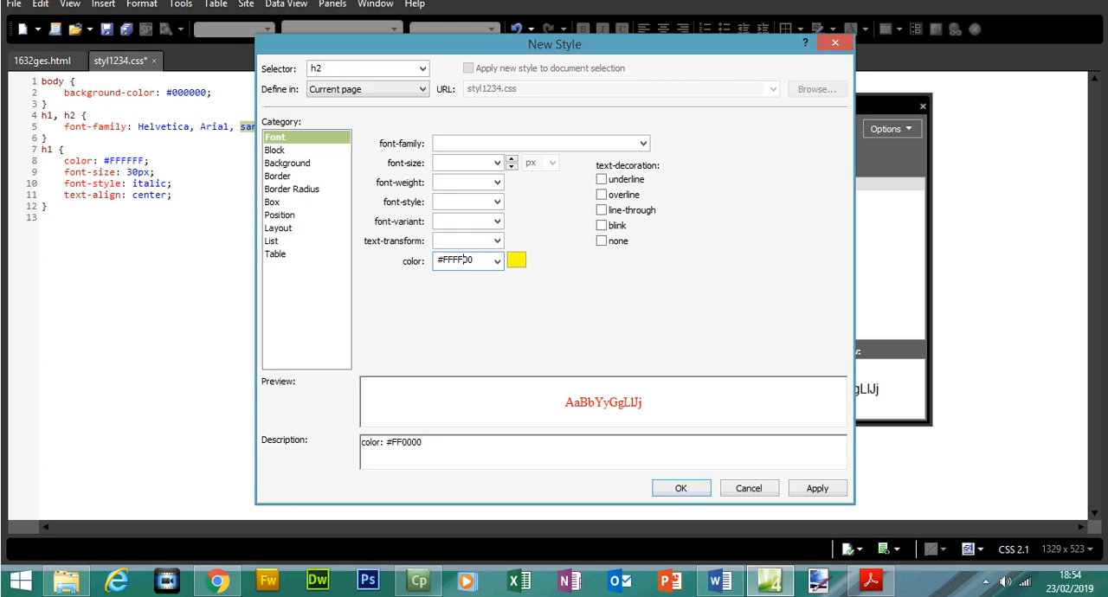
Check the blue value and remaining h2 requirements in Acrobat Reader and, in Expression Web, set the h2 font size to 20 px.
left_click(890, 591)
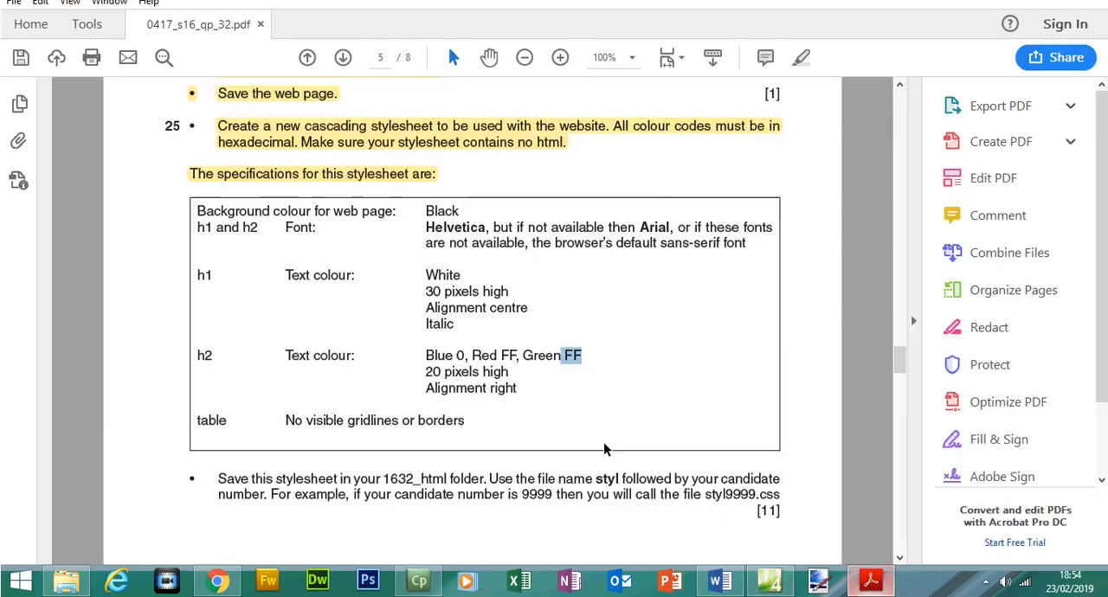
double_click(459, 355)
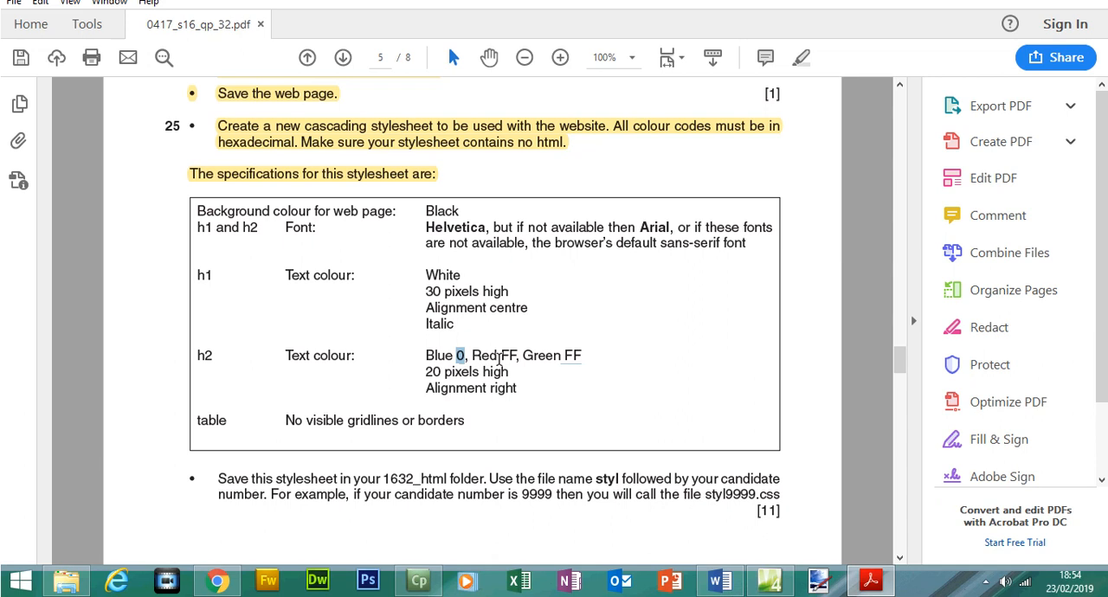
left_click_drag(422, 373, 518, 389)
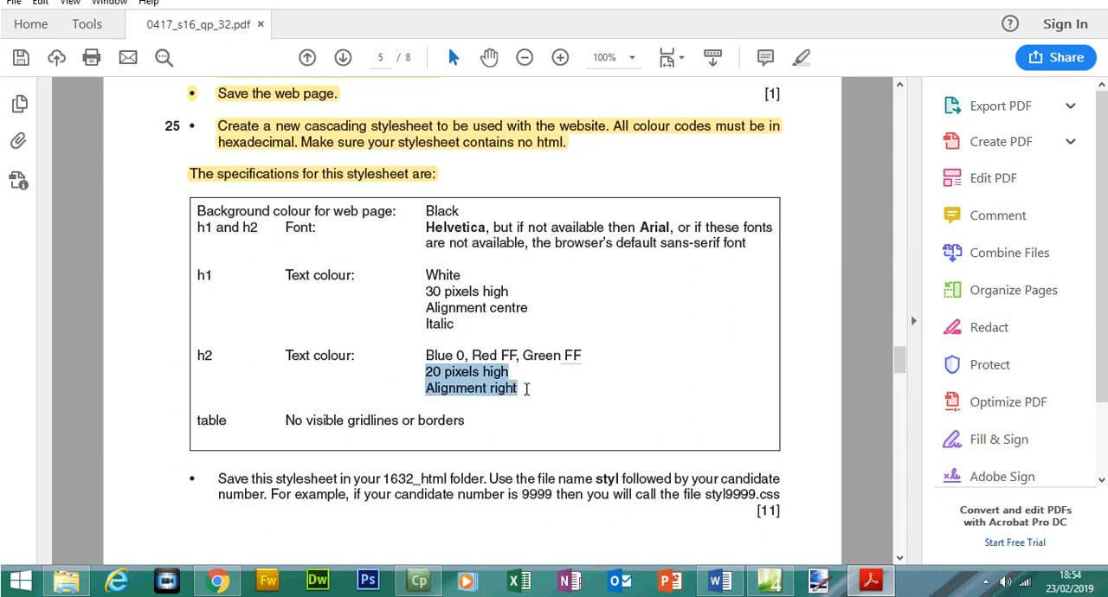
left_click(870, 580)
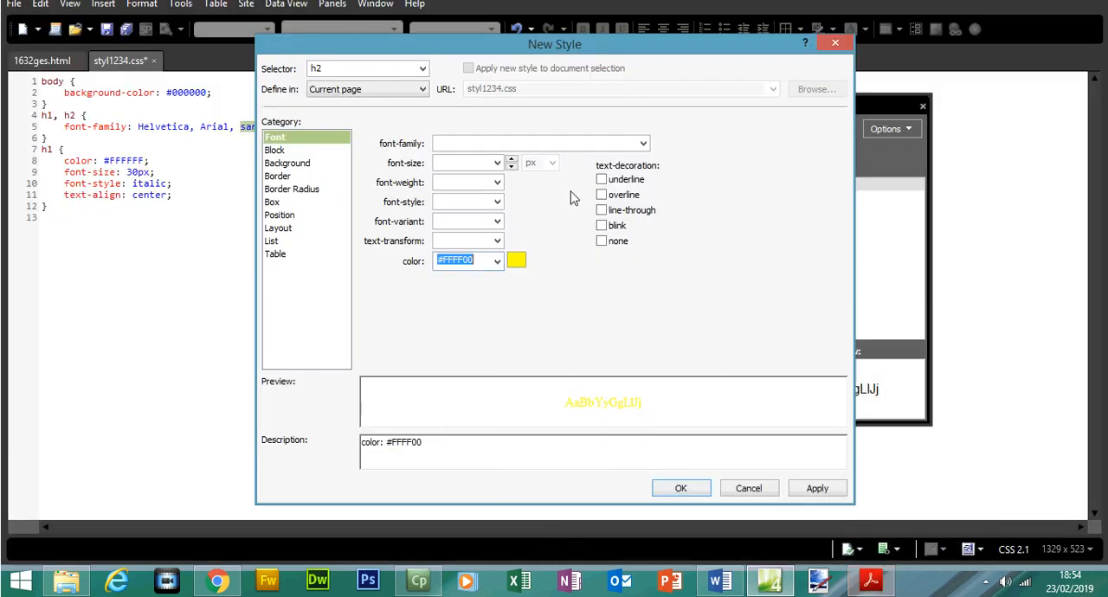
left_click(463, 190)
type("20")
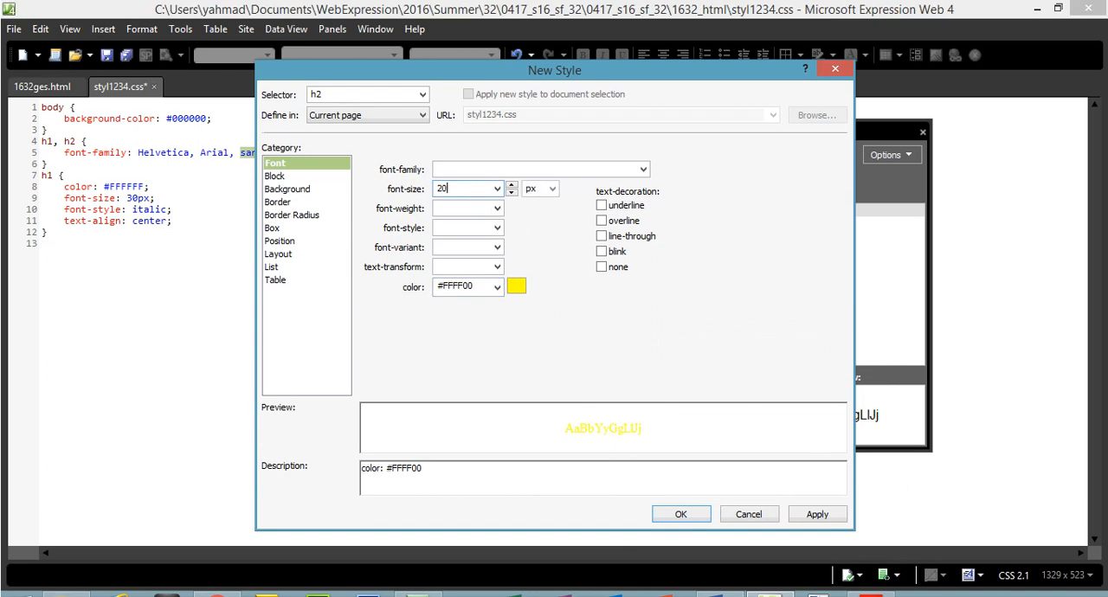
Set the h2 text alignment to right, then apply and confirm the style.
left_click(290, 175)
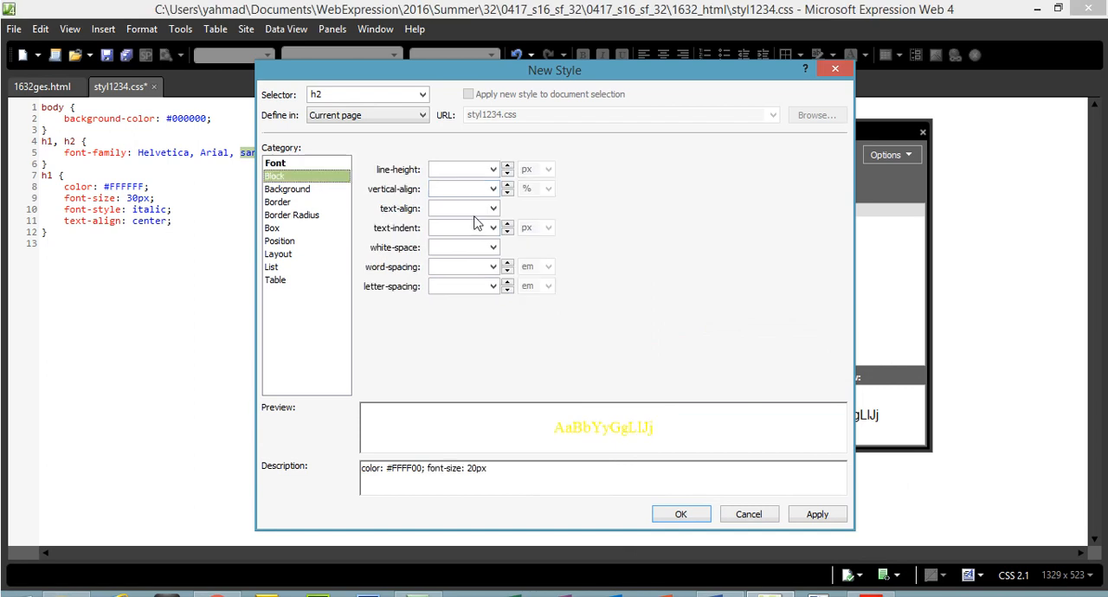
left_click(493, 210)
left_click(439, 254)
left_click(816, 494)
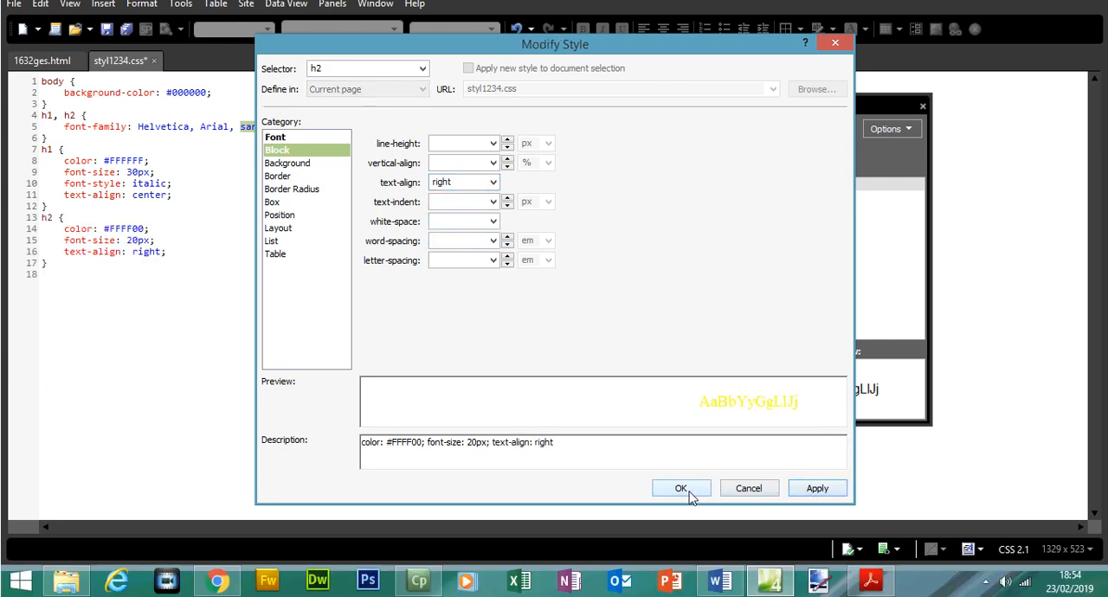
left_click(684, 489)
Consult the table specification in Acrobat Reader and, in Expression Web, start a new style with the selector table, td.
left_click(874, 584)
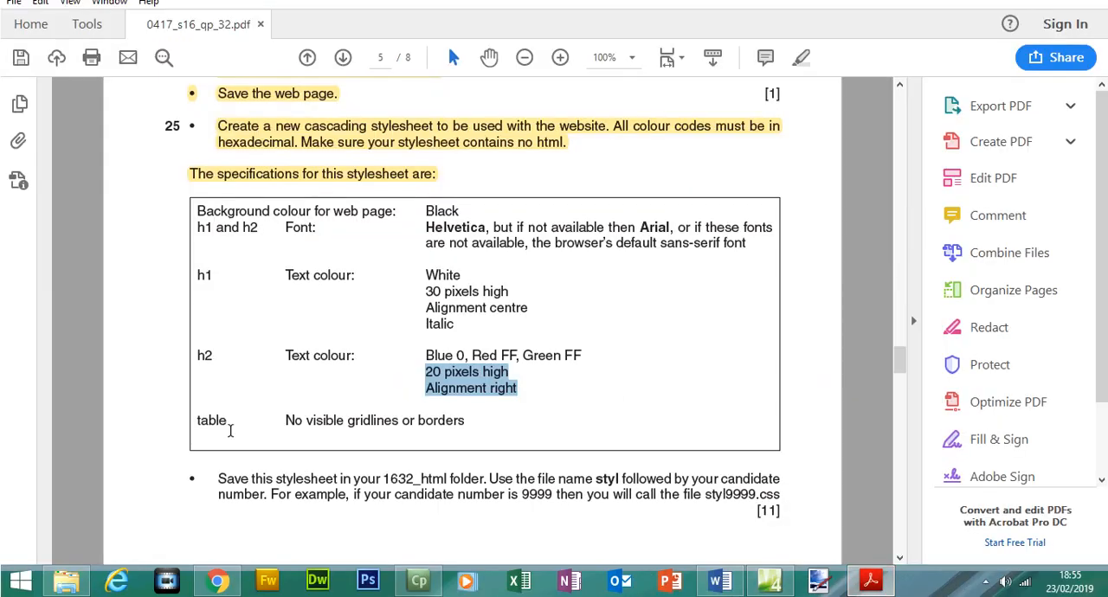
left_click_drag(197, 421, 449, 421)
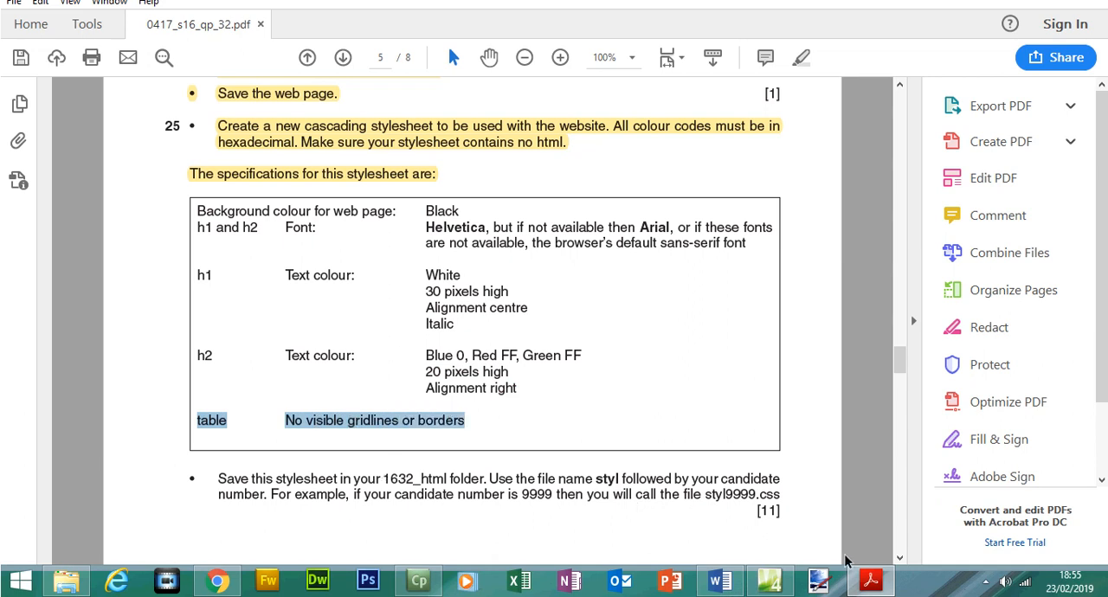
left_click(870, 582)
left_click(773, 154)
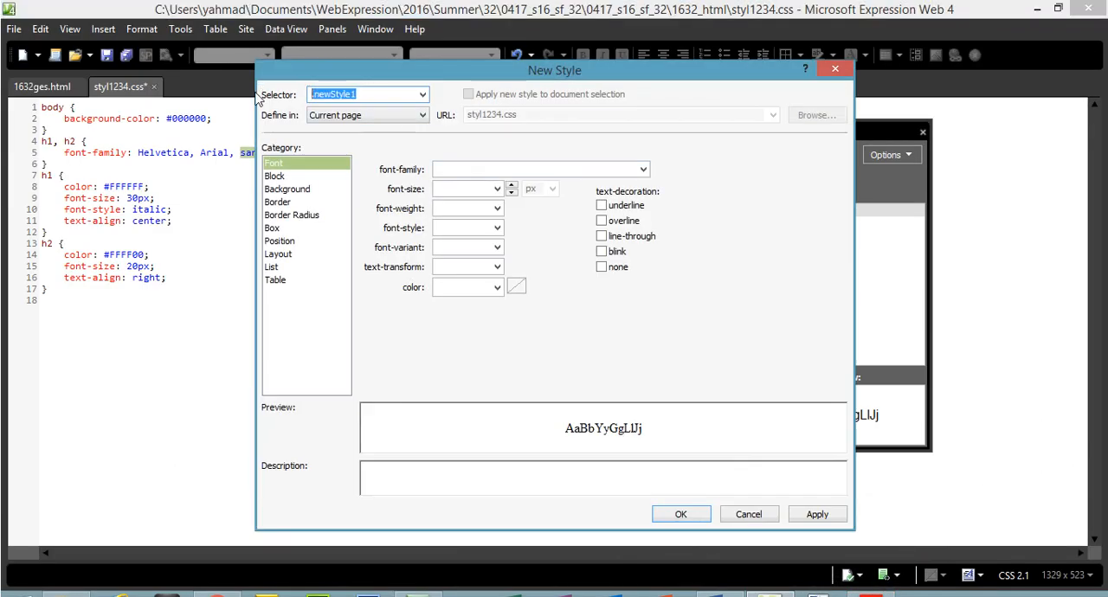
type("table, td")
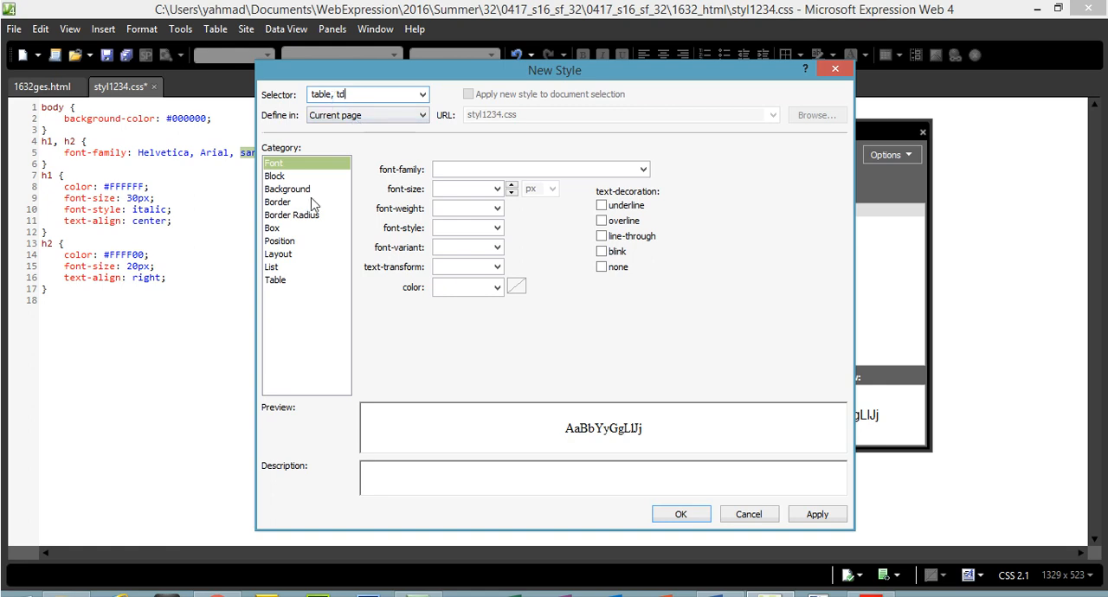
Set the border width of the table, td style to 0 px for all sides and confirm the style.
left_click(303, 204)
left_click(523, 199)
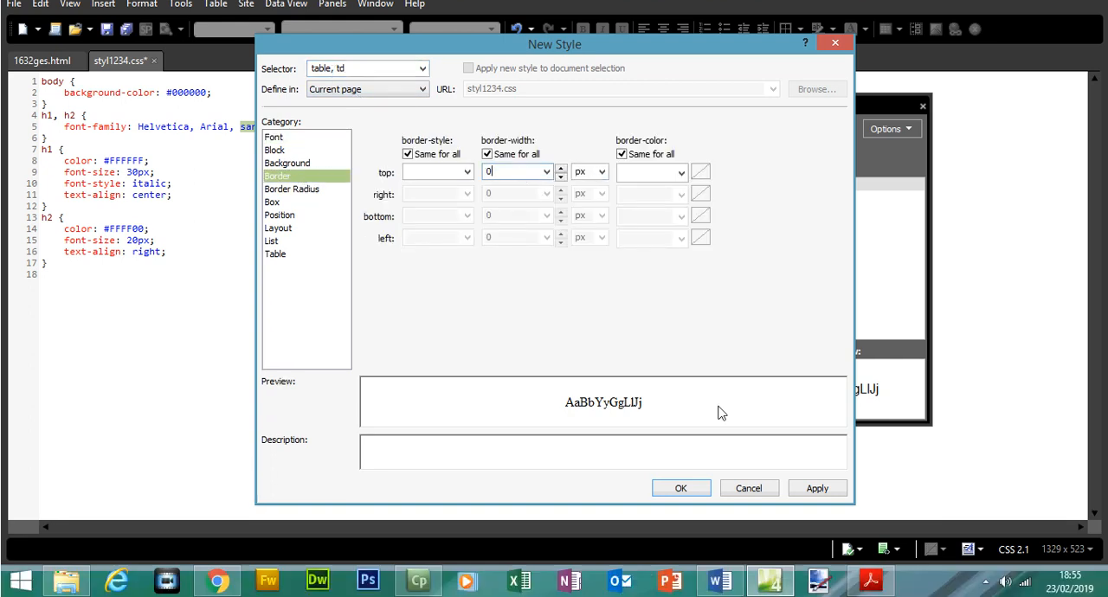
left_click(798, 517)
left_click(672, 488)
Recheck the stylesheet requirements in Acrobat Reader and, in Expression Web, save styl1234.css.
left_click(884, 594)
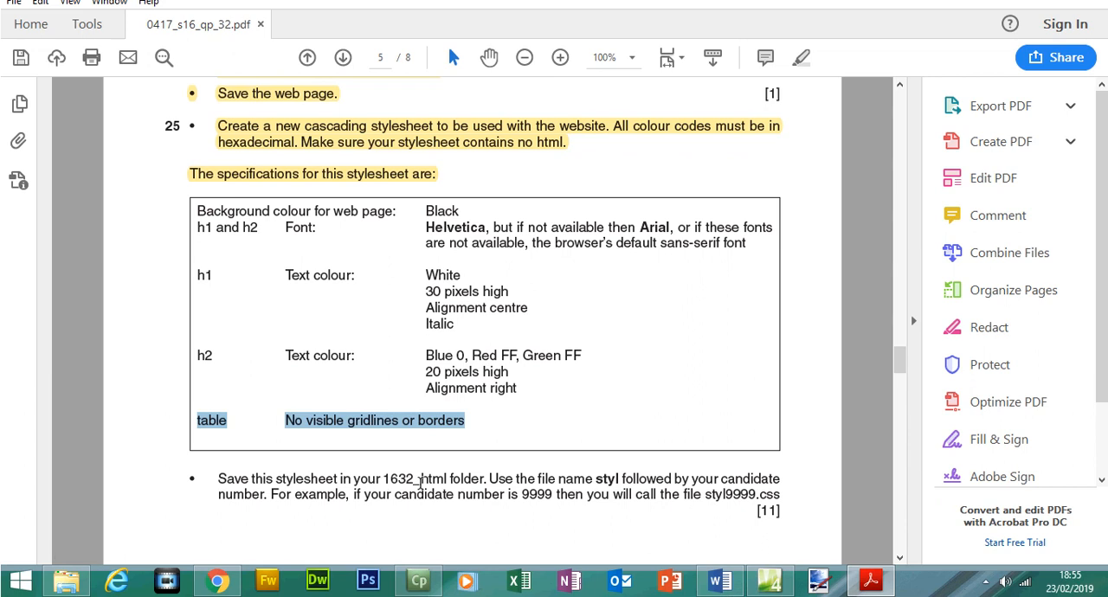
left_click(871, 581)
left_click(14, 31)
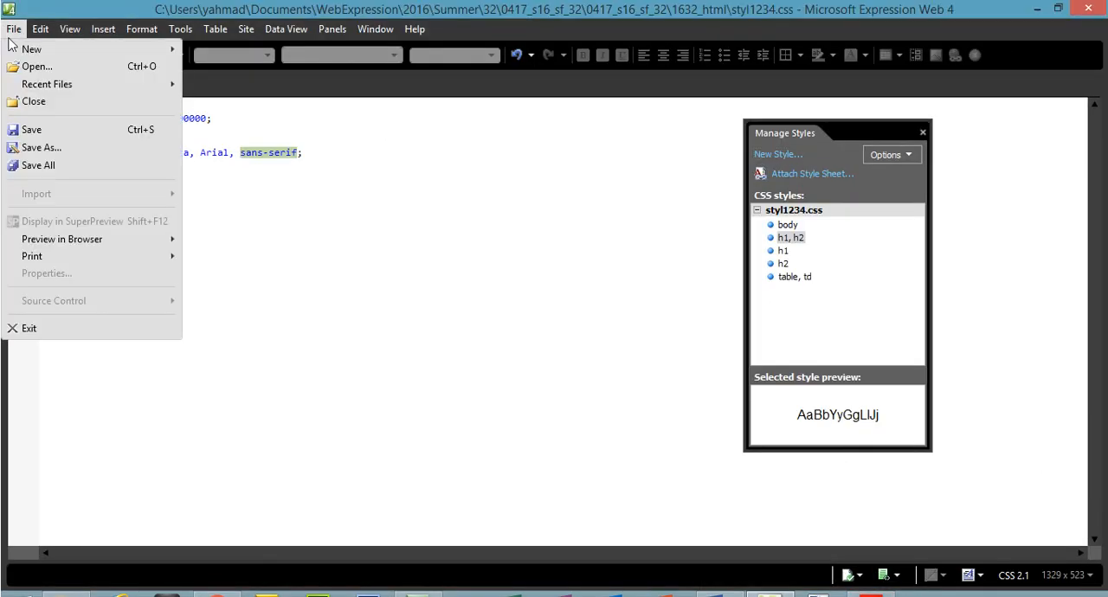
left_click(43, 129)
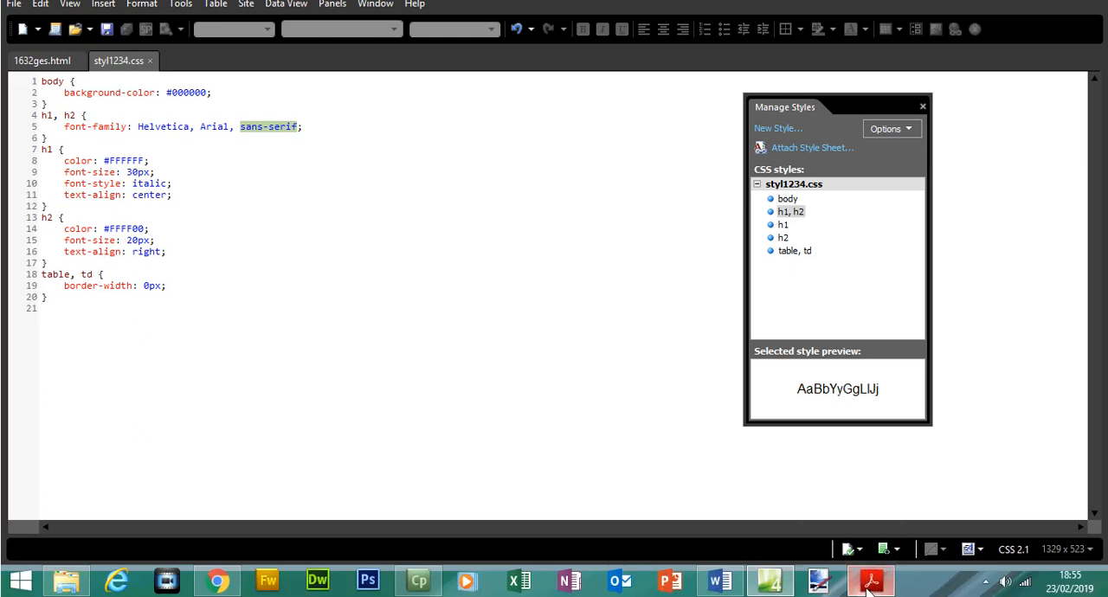
In Acrobat Reader, highlight the Evidence 1 instruction about taking a screenshot of the stylesheet on page 6.
left_click(872, 582)
left_click_drag(900, 362, 900, 396)
left_click_drag(227, 374, 514, 405)
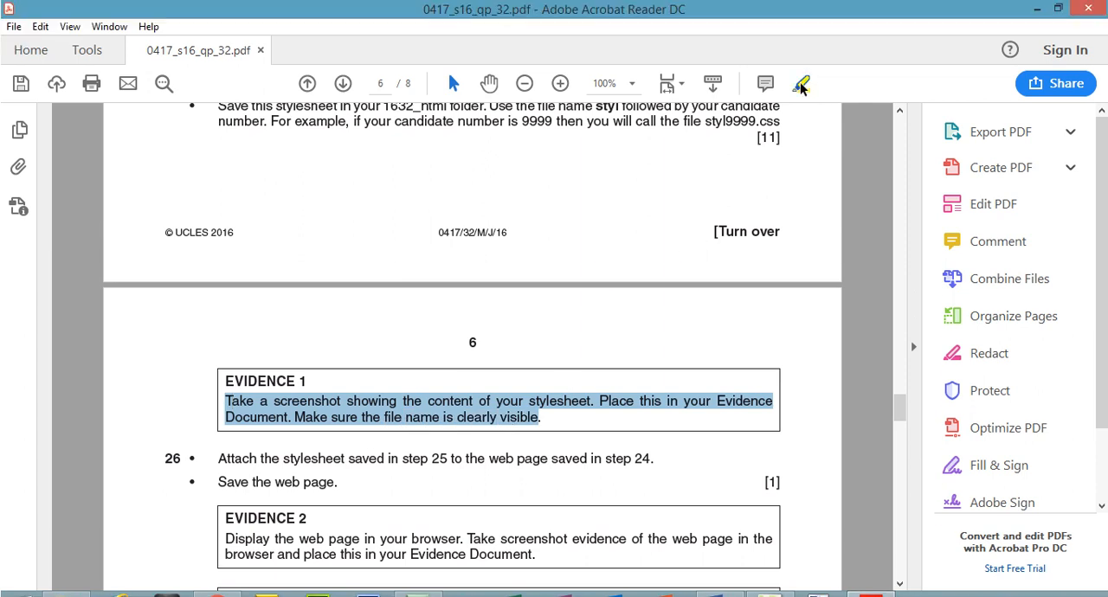
left_click(801, 84)
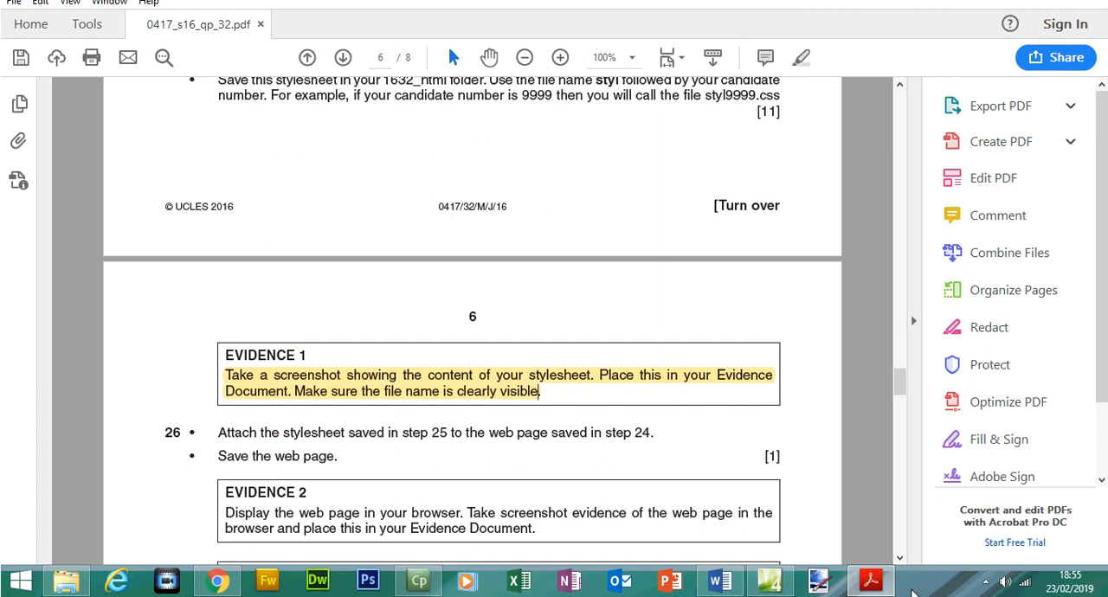
Capture the styl1234.css code in Expression Web and paste the screenshot under Question 25 in the Word document 1632evidence.
mouse_move(768, 582)
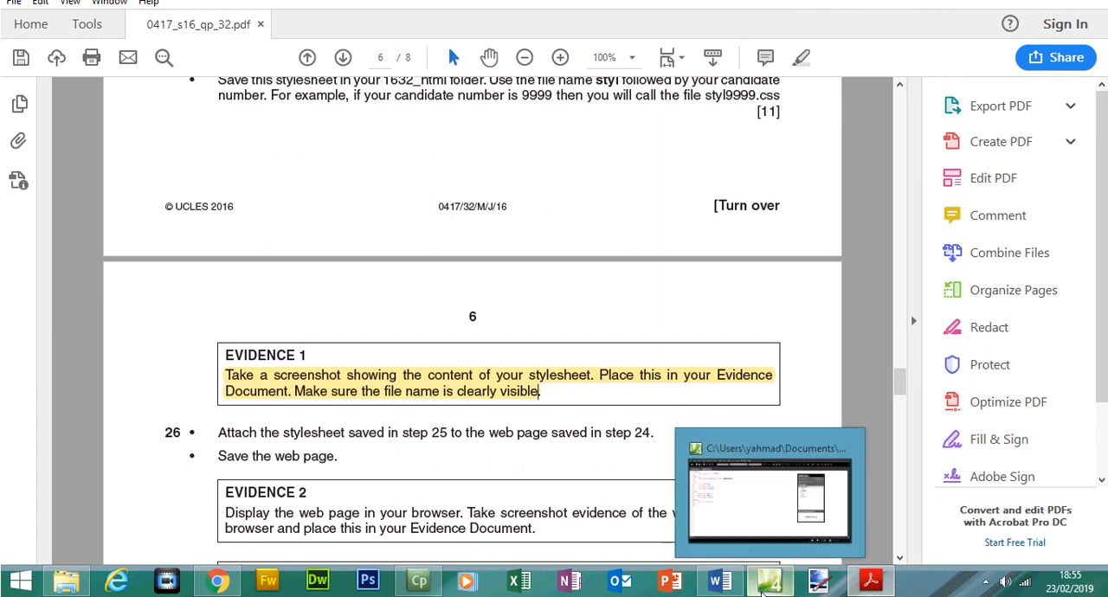
left_click(747, 501)
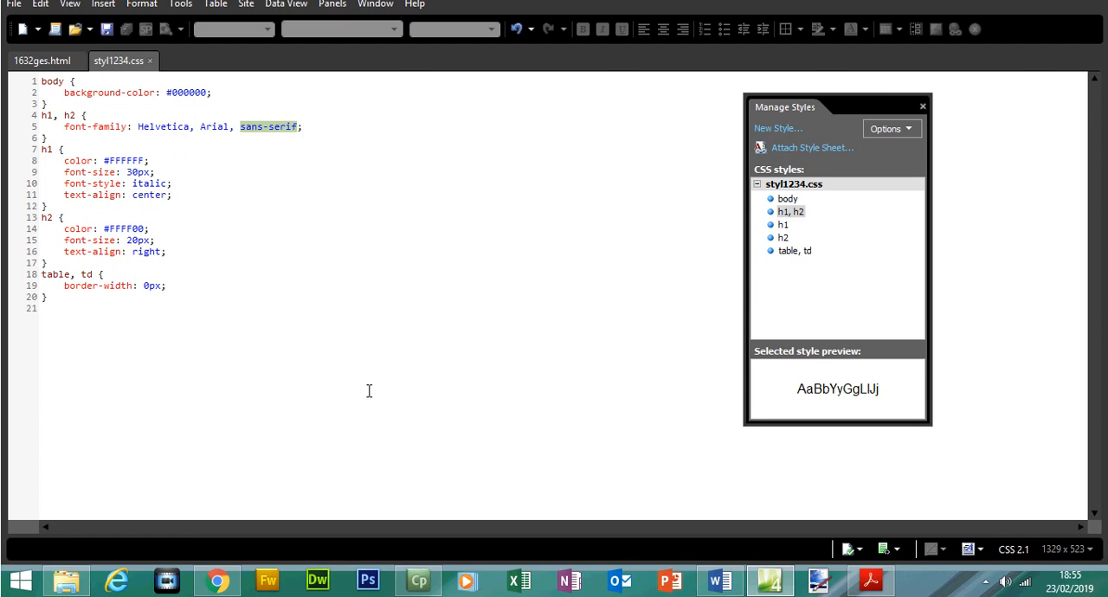
left_click(363, 486)
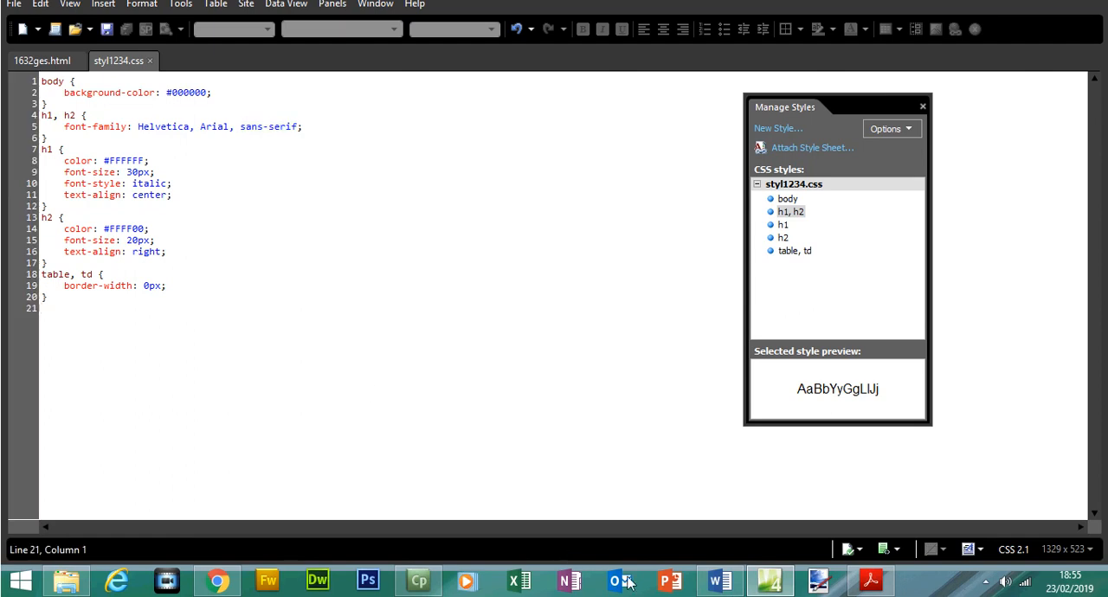
left_click(725, 585)
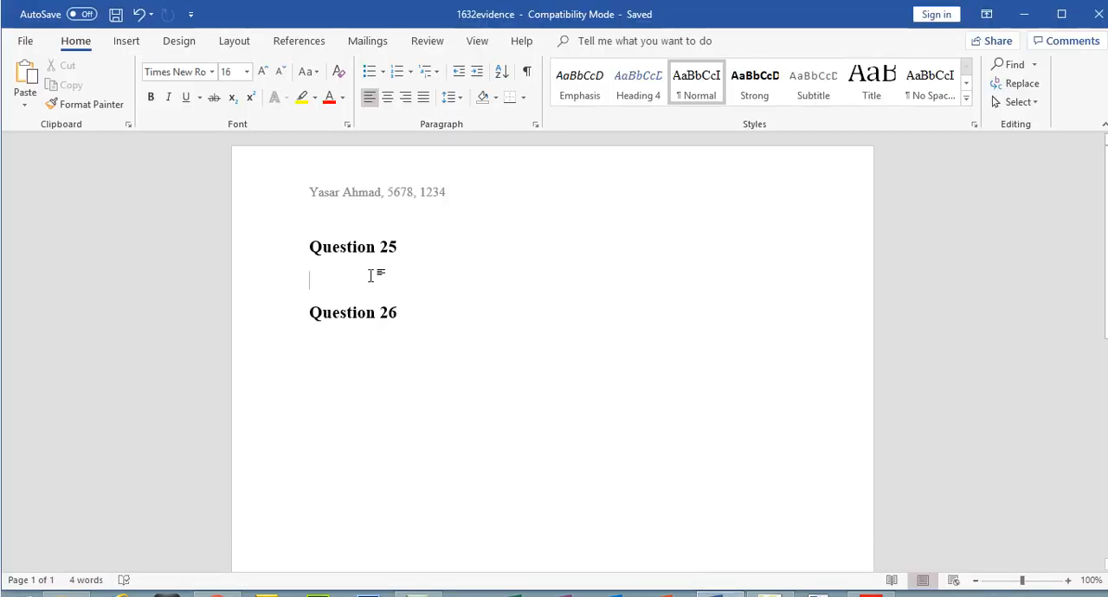
key("ctrl+v")
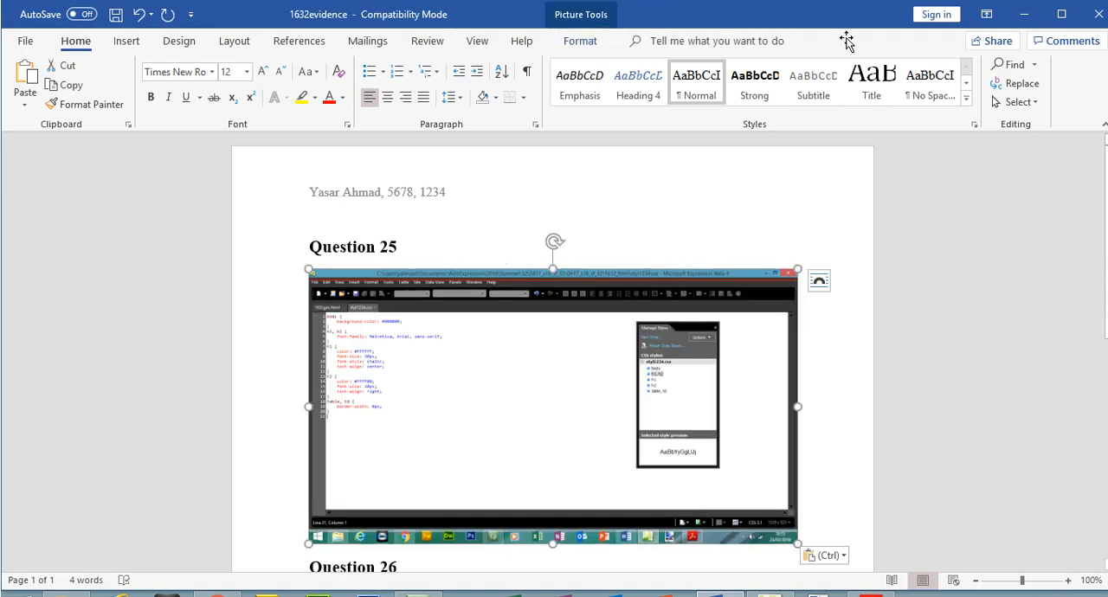
Crop the screenshot to the file tabs and CSS code, about 4.13 by 4.66 cm, and enlarge it to about 14.85 by 16.75 cm.
left_click(579, 40)
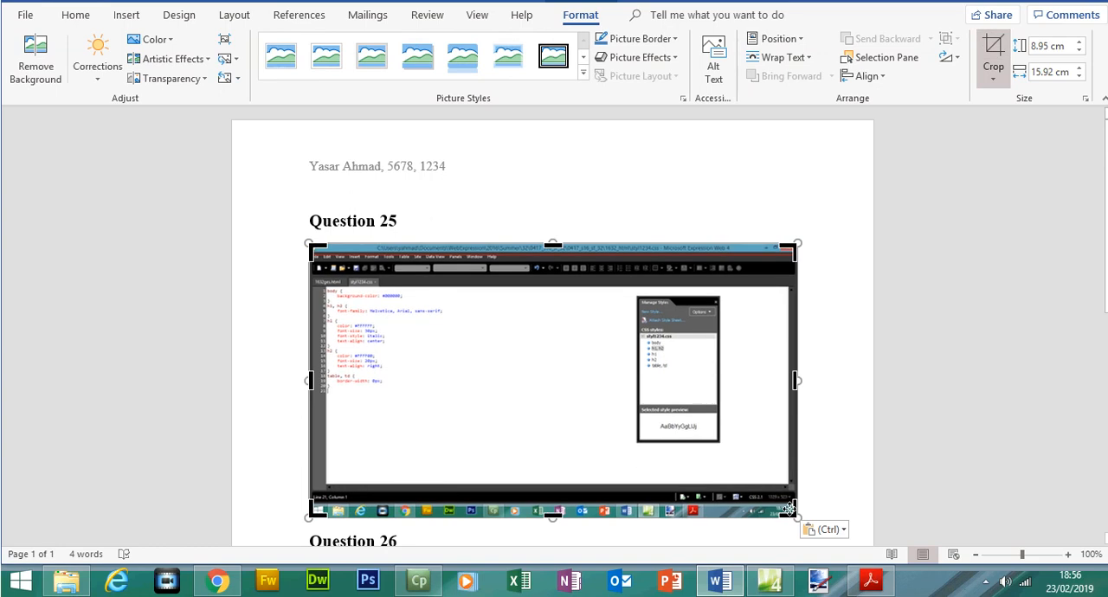
left_click_drag(790, 511, 451, 399)
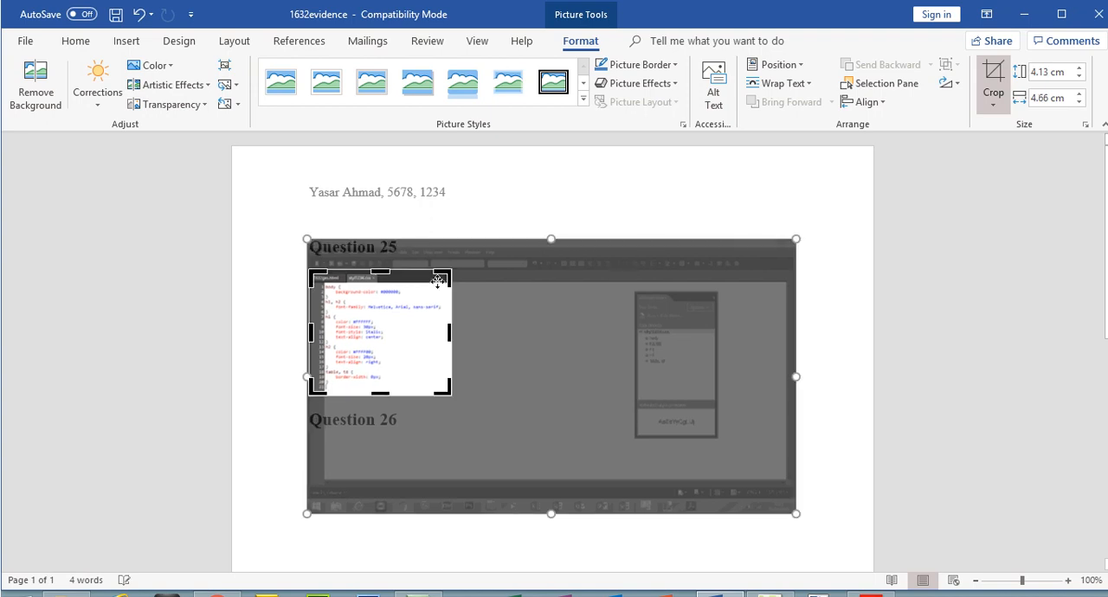
left_click(993, 76)
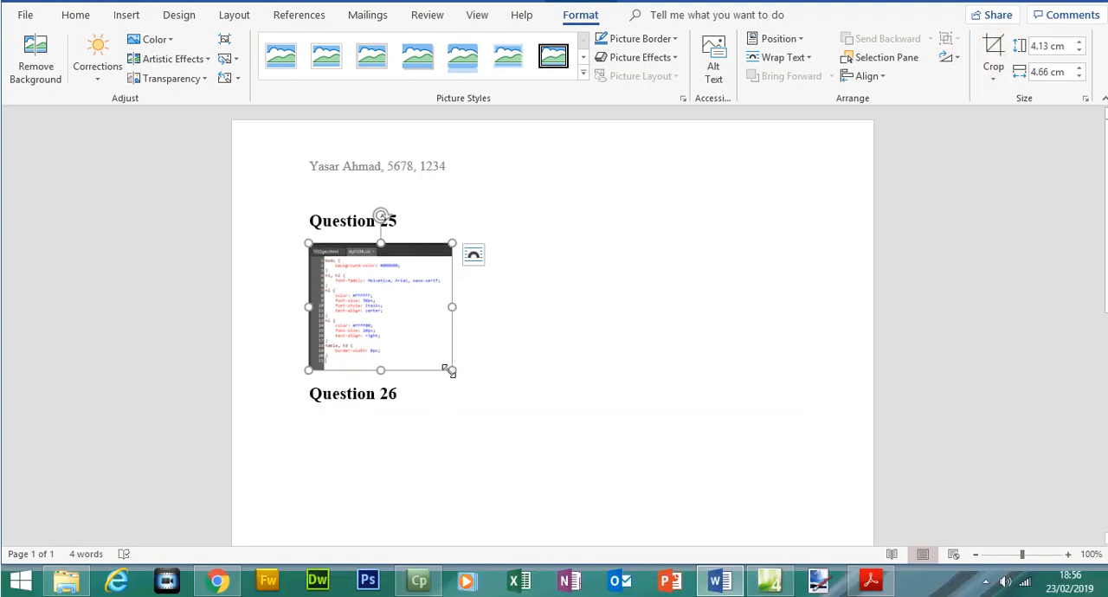
left_click_drag(662, 420, 821, 448)
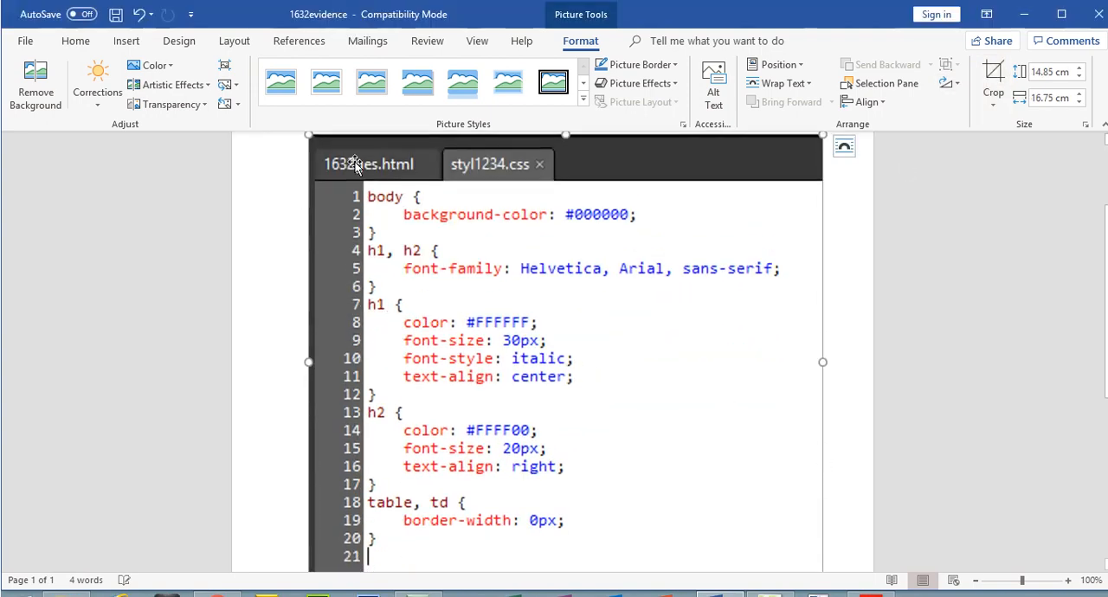
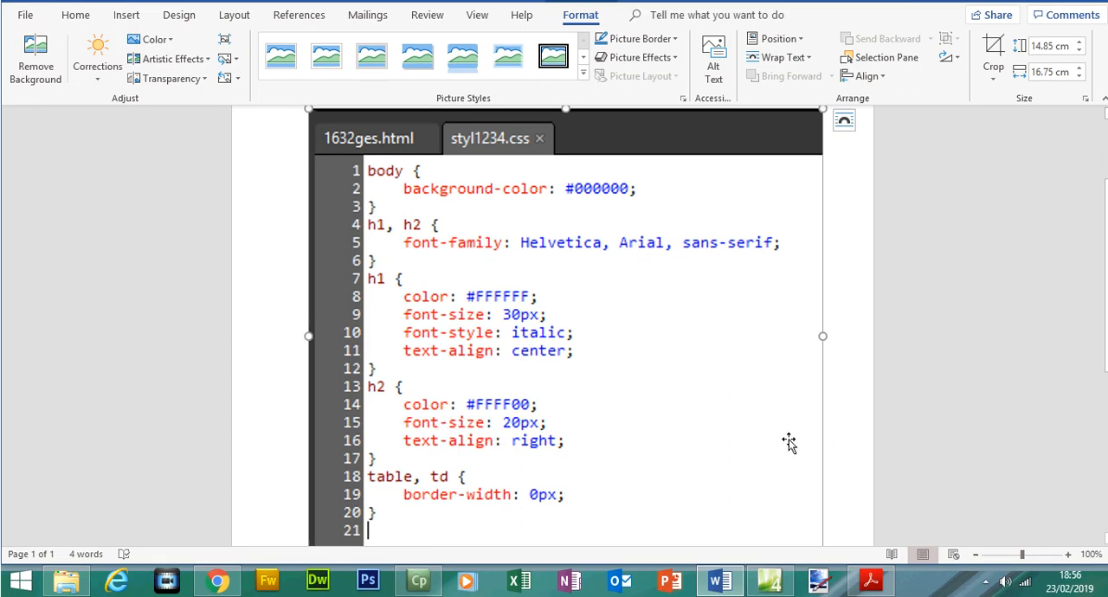
Zoom the Word document out to 70% and, in Acrobat Reader, highlight the question 26 instruction about attaching the stylesheet to the web page.
left_click(975, 555)
left_click(975, 555)
left_click(976, 555)
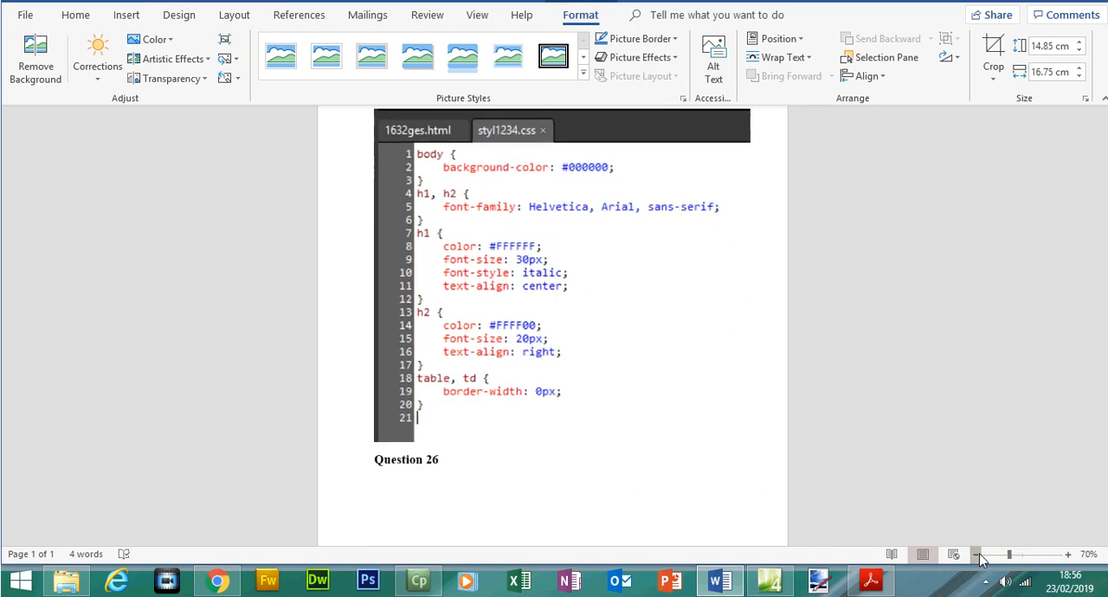
left_click(871, 579)
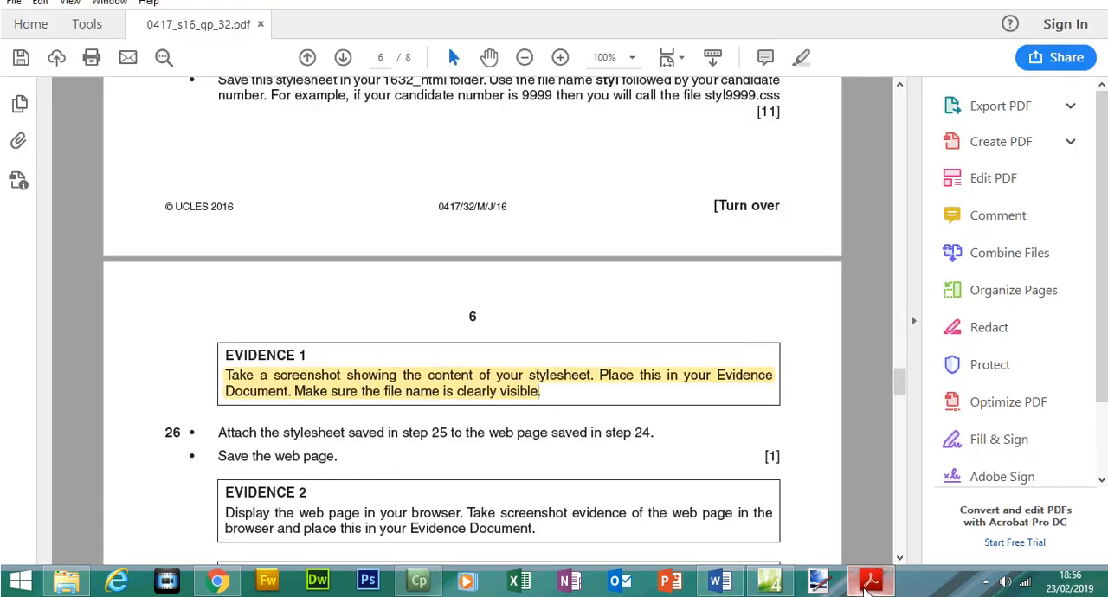
left_click_drag(219, 432, 443, 435)
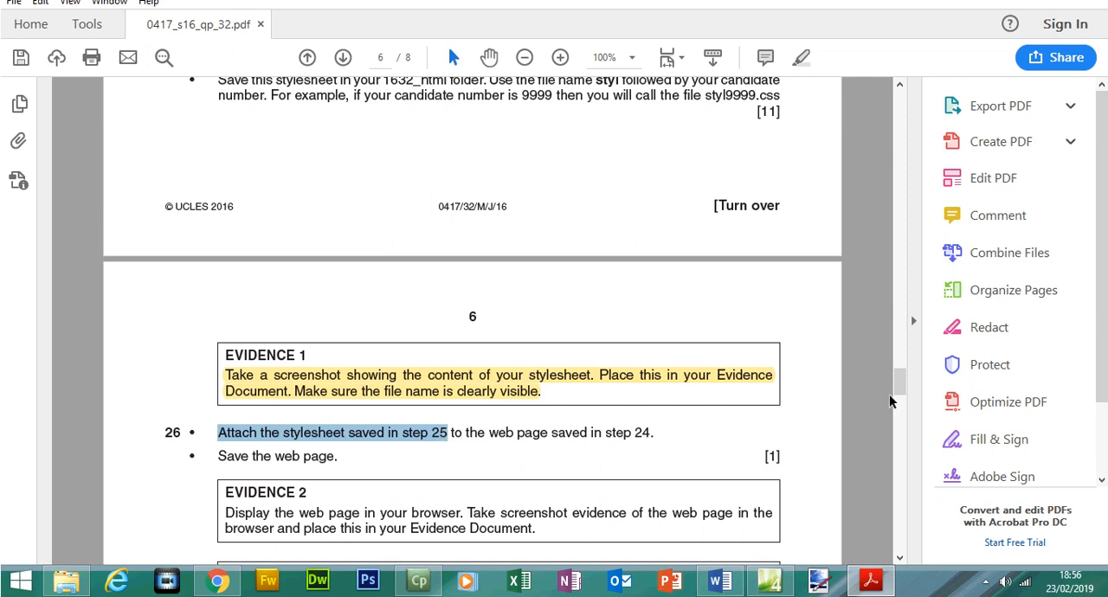
mouse_move(899, 382)
left_mouse_down()
mouse_move(897, 365)
mouse_move(900, 401)
left_mouse_up()
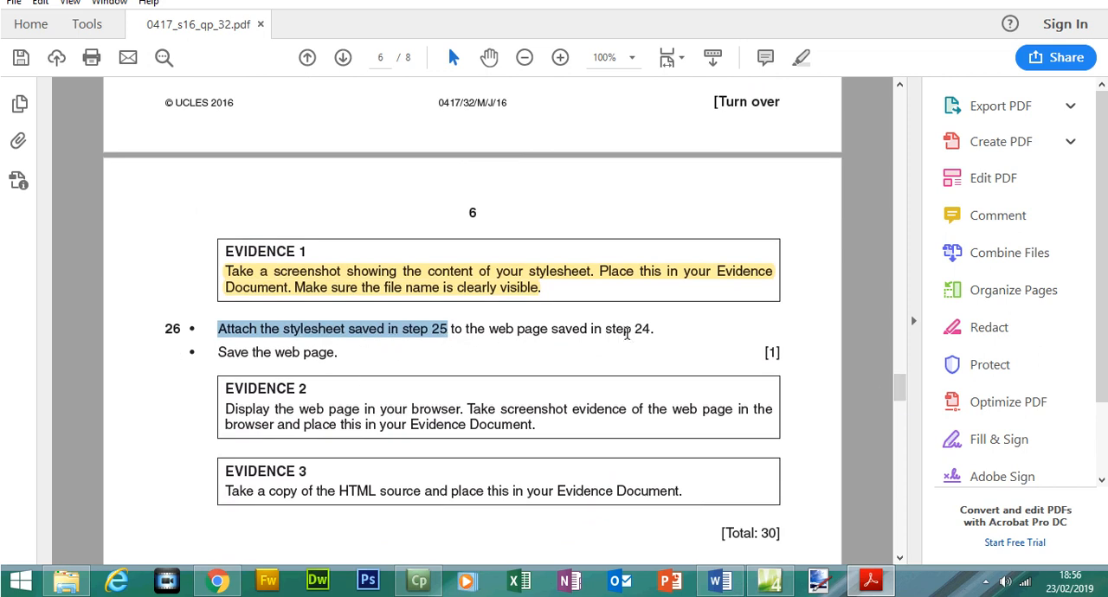
left_click_drag(655, 328, 217, 329)
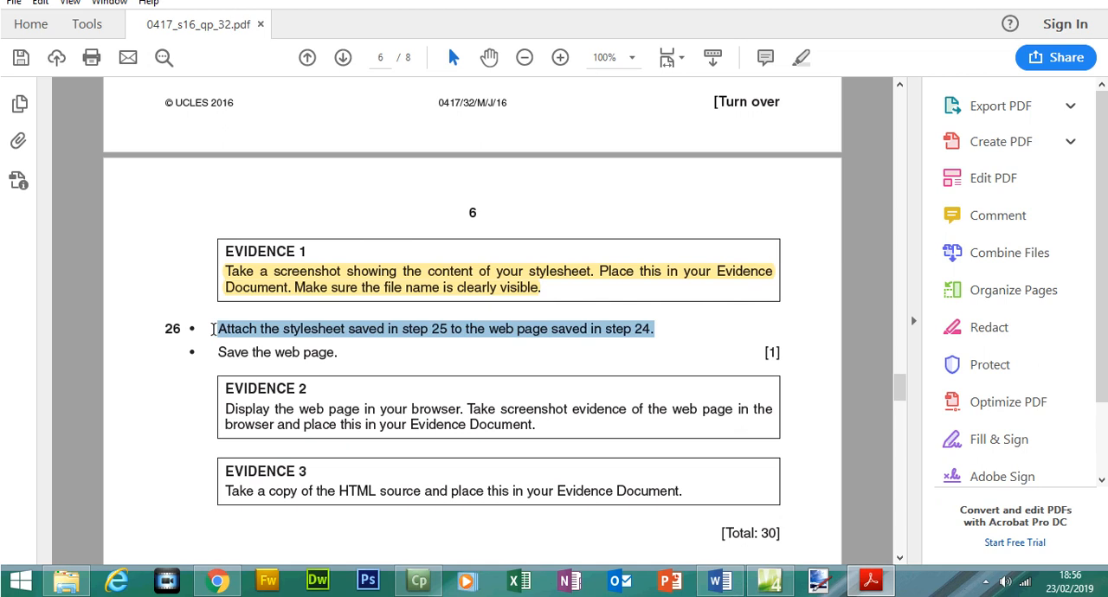
left_click(803, 84)
In Expression Web, attach styl1234.css to the current page 1632ges.html as a link and check the styled headings.
left_click(769, 580)
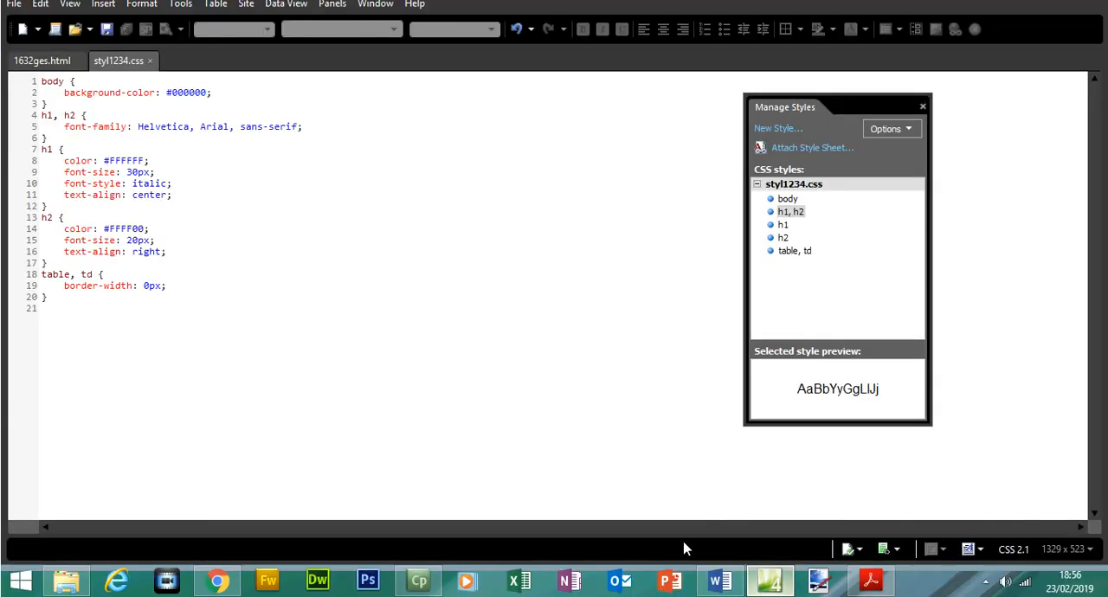
left_click(38, 87)
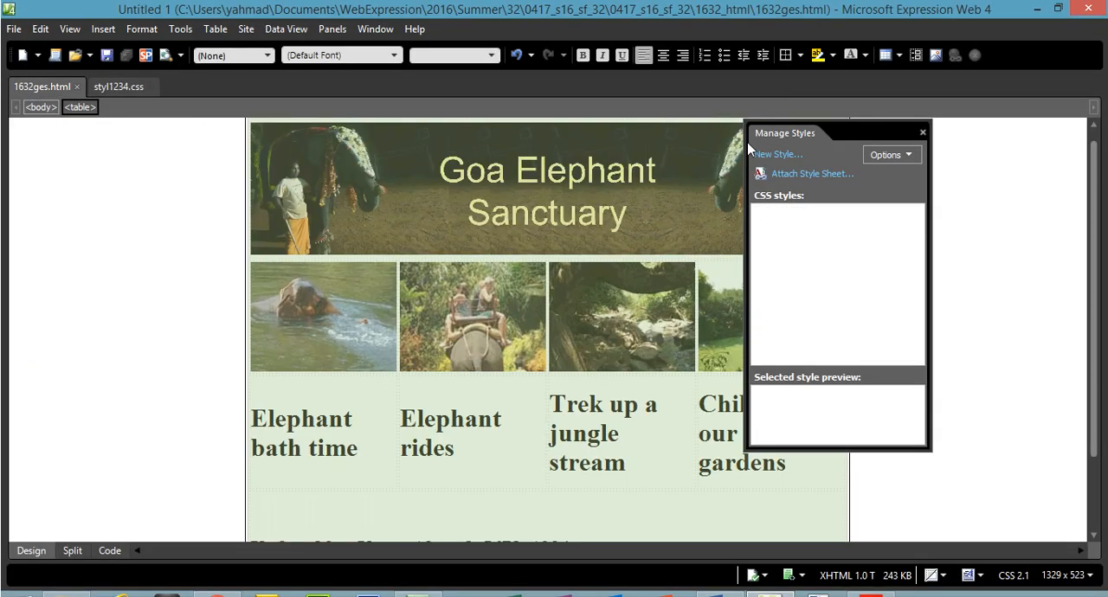
left_click(798, 173)
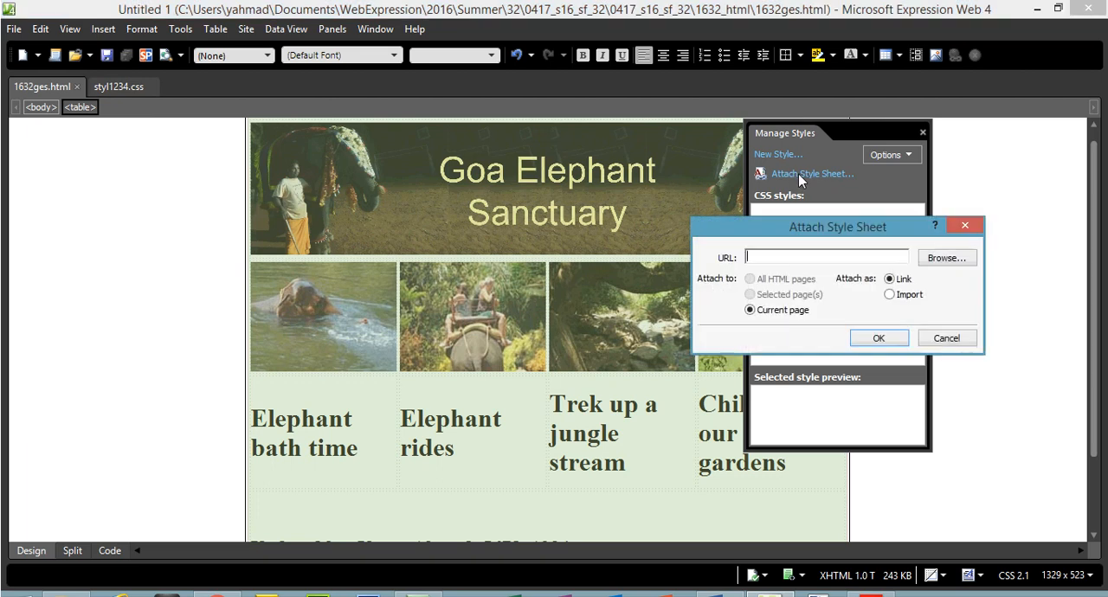
left_click(945, 258)
left_click(485, 214)
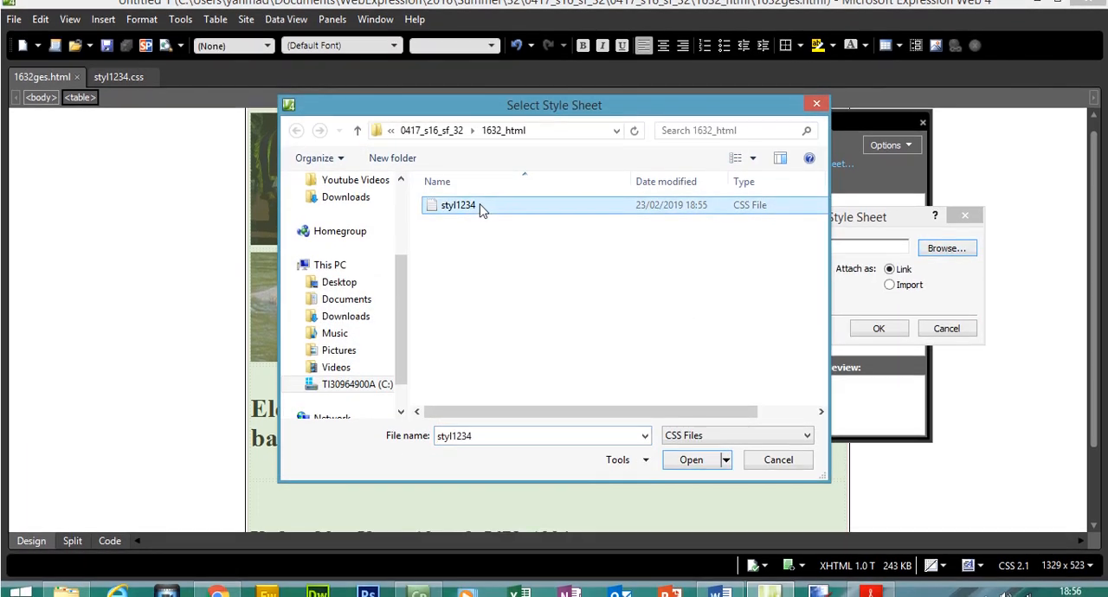
double_click(463, 217)
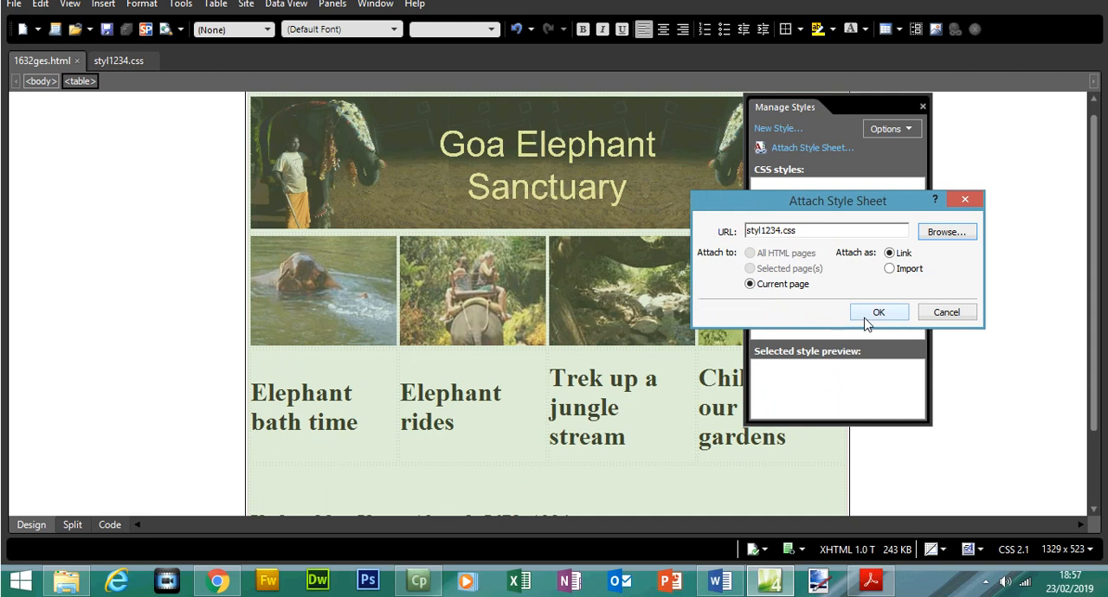
left_click(877, 313)
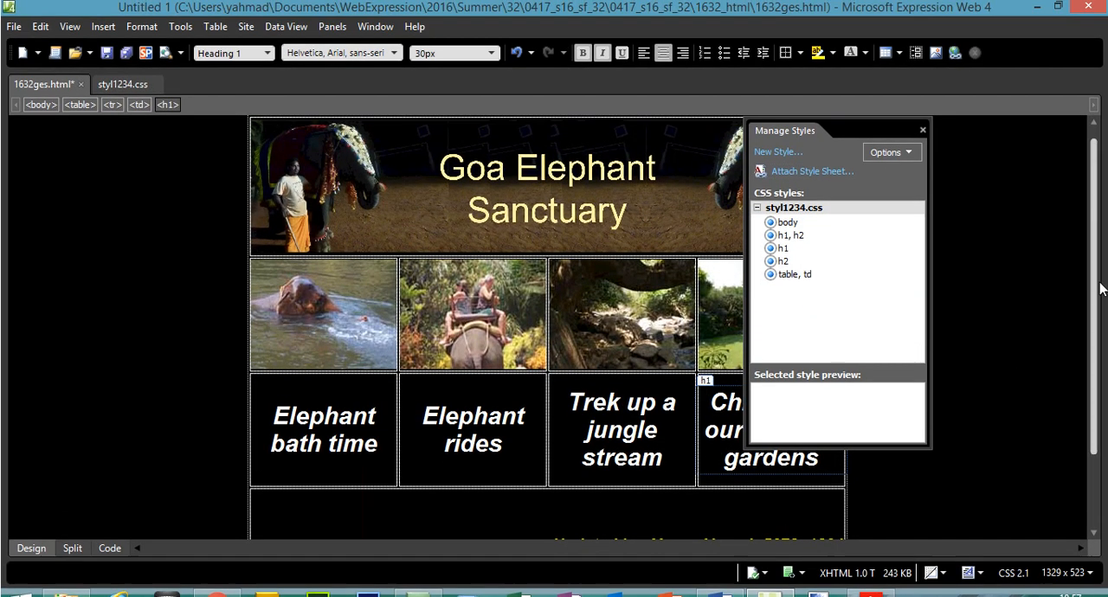
scroll(1011, 340, "down", 3)
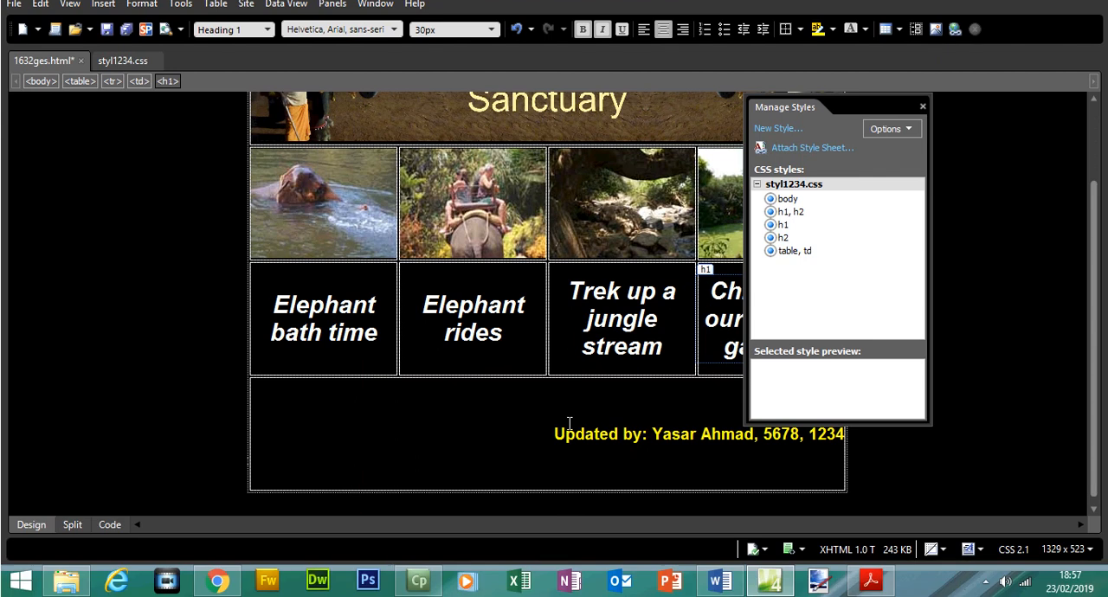
left_click(558, 430)
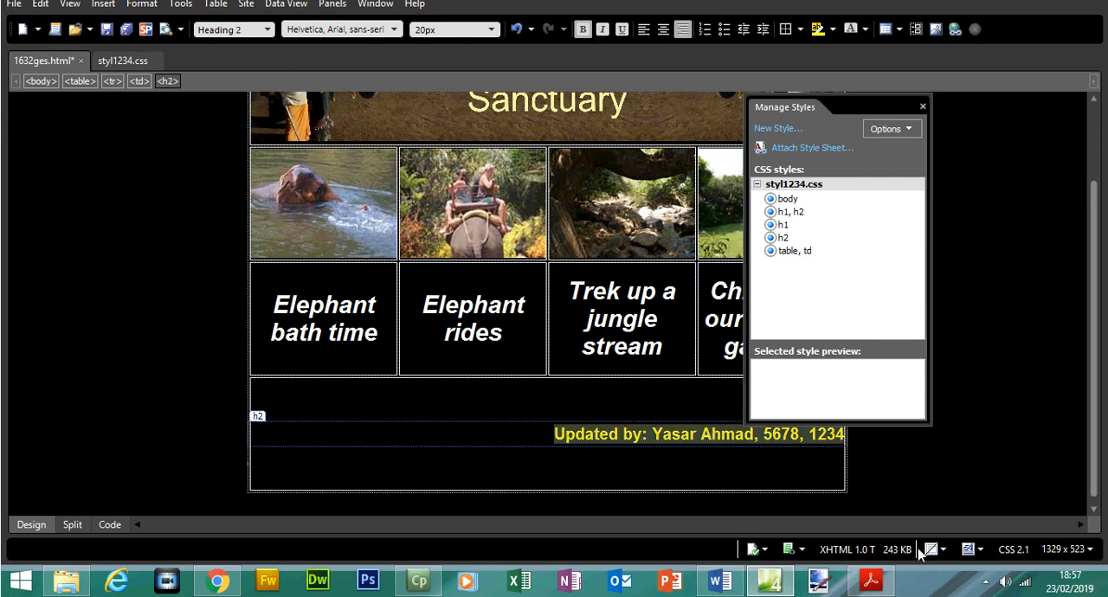
In Acrobat Reader, highlight the "Save the web page" instruction and the Evidence 2 heading and text on page 6.
left_click(870, 580)
left_click_drag(205, 356, 331, 359)
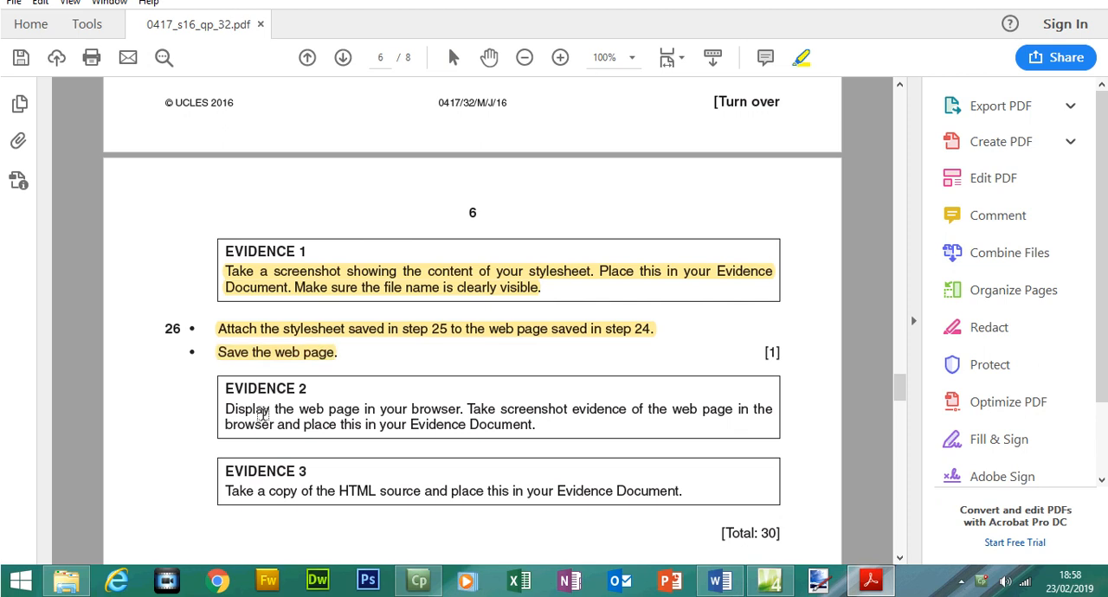
left_click_drag(227, 389, 305, 391)
left_click_drag(223, 407, 537, 431)
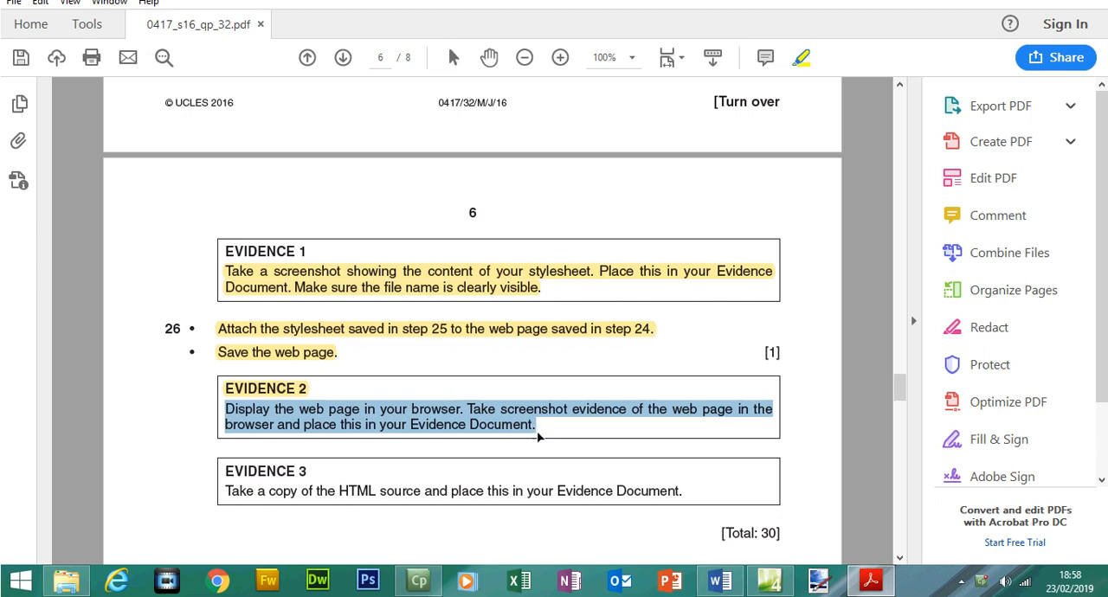
left_click_drag(537, 437, 538, 437)
In Expression Web, save 1632ges.html and preview it in Chrome.
left_click(770, 582)
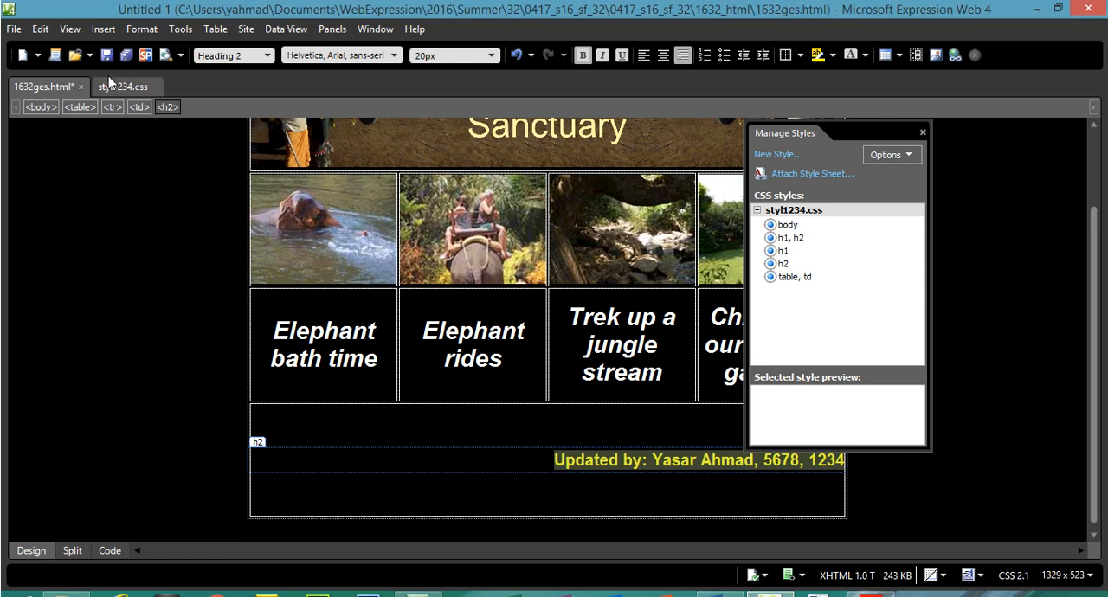
left_click(14, 29)
left_click(34, 129)
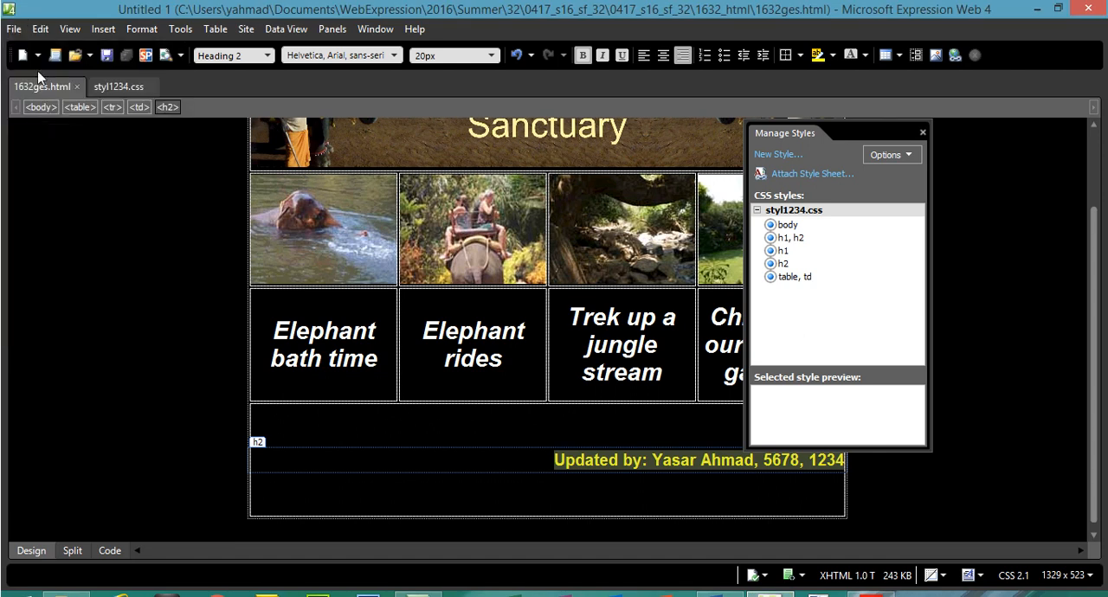
left_click(15, 29)
mouse_move(110, 250)
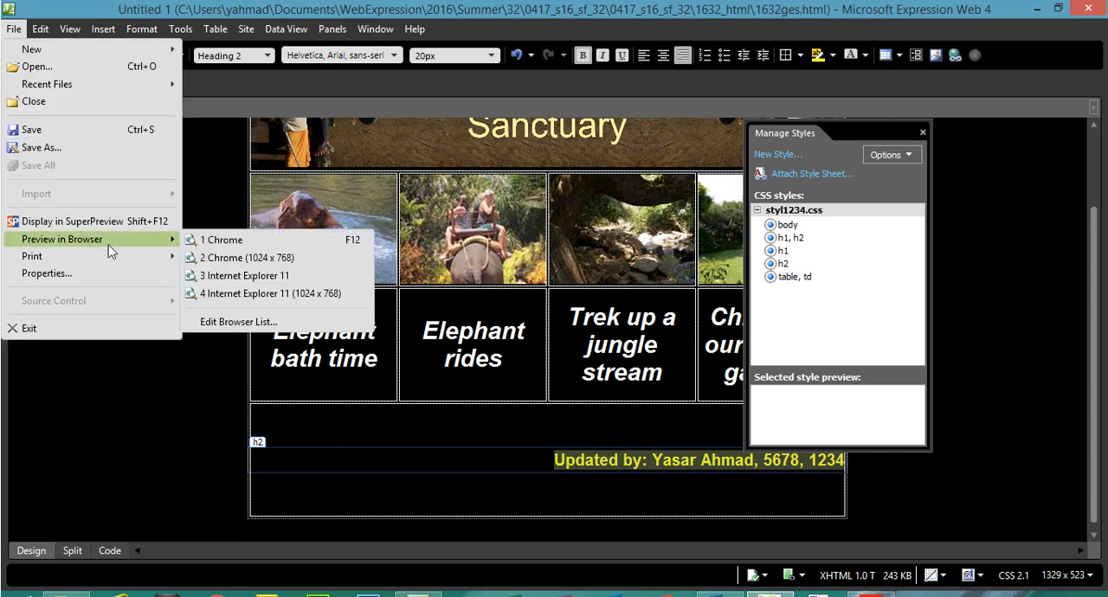
left_click(207, 242)
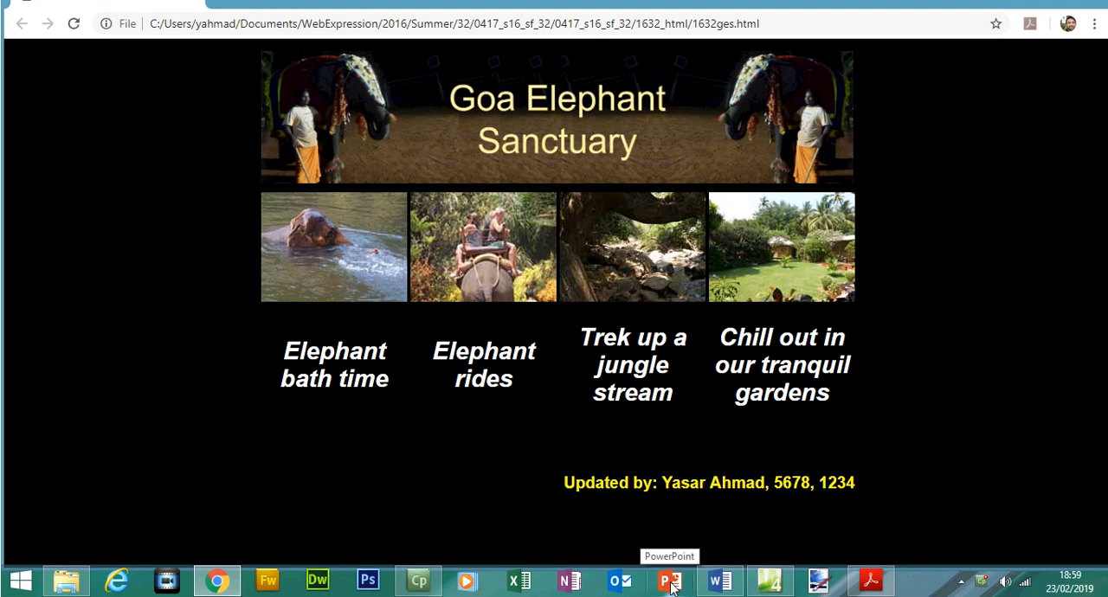
In the Word document 1632evidence, move Question 26 onto a new page and paste the browser screenshot under it.
left_click(720, 582)
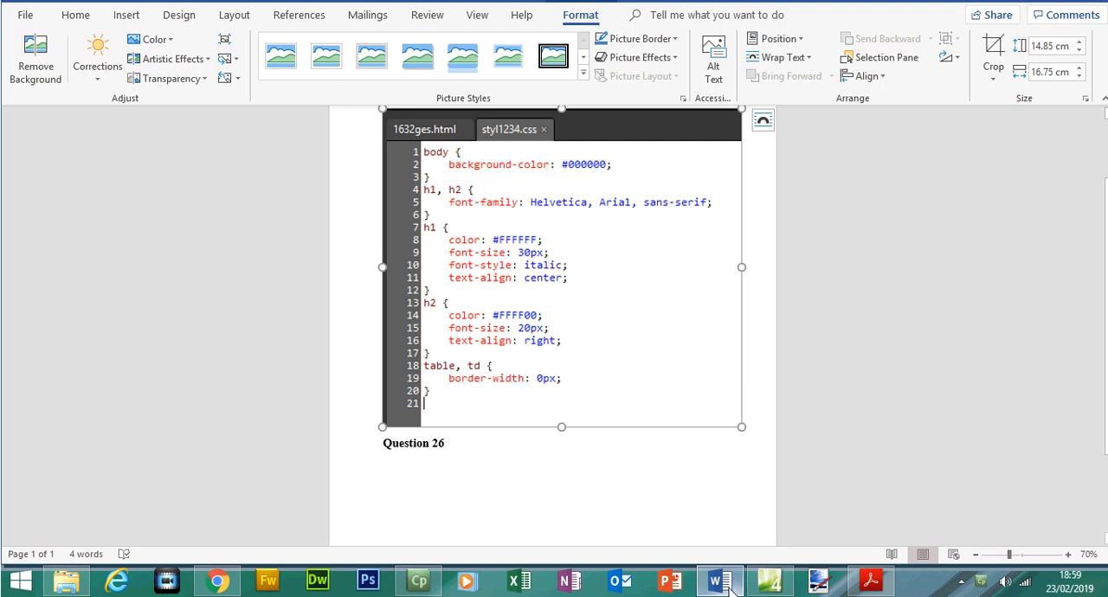
left_click(868, 587)
left_click(868, 588)
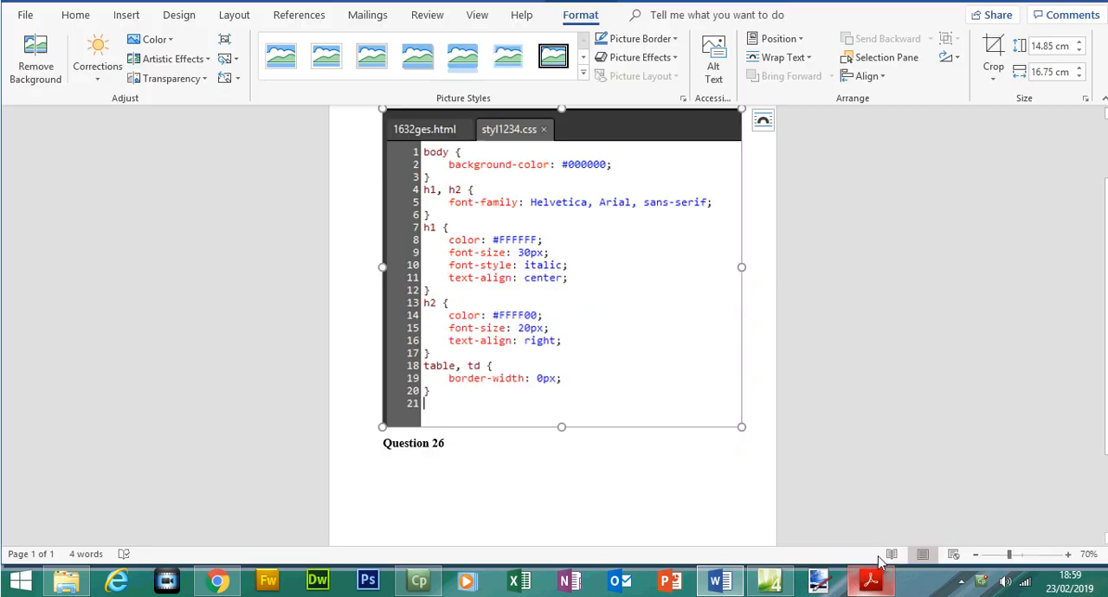
scroll(495, 373, "down", 3)
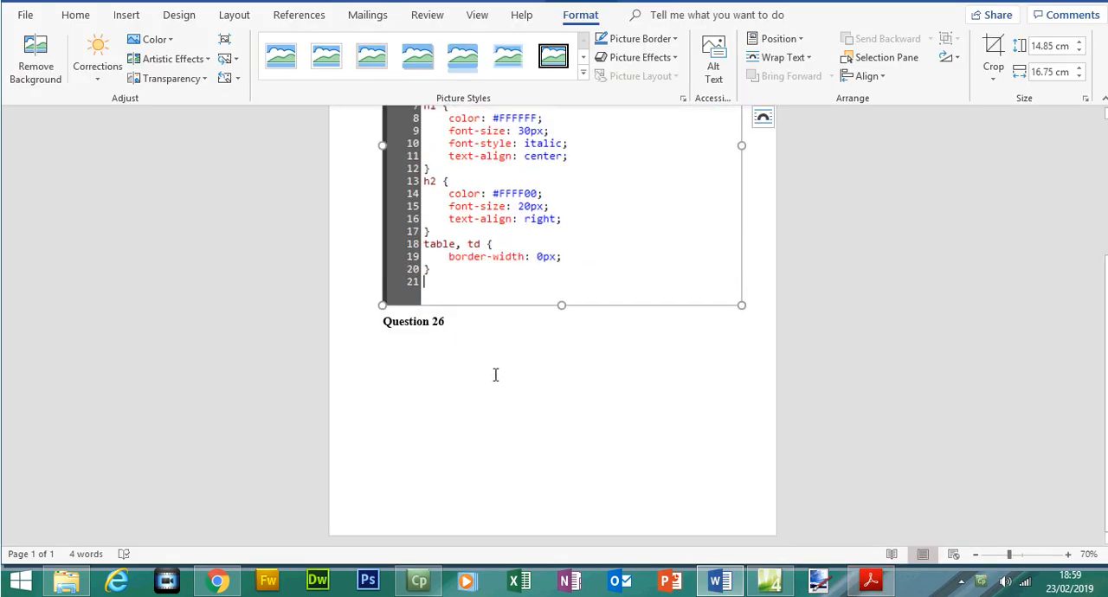
left_click(382, 322)
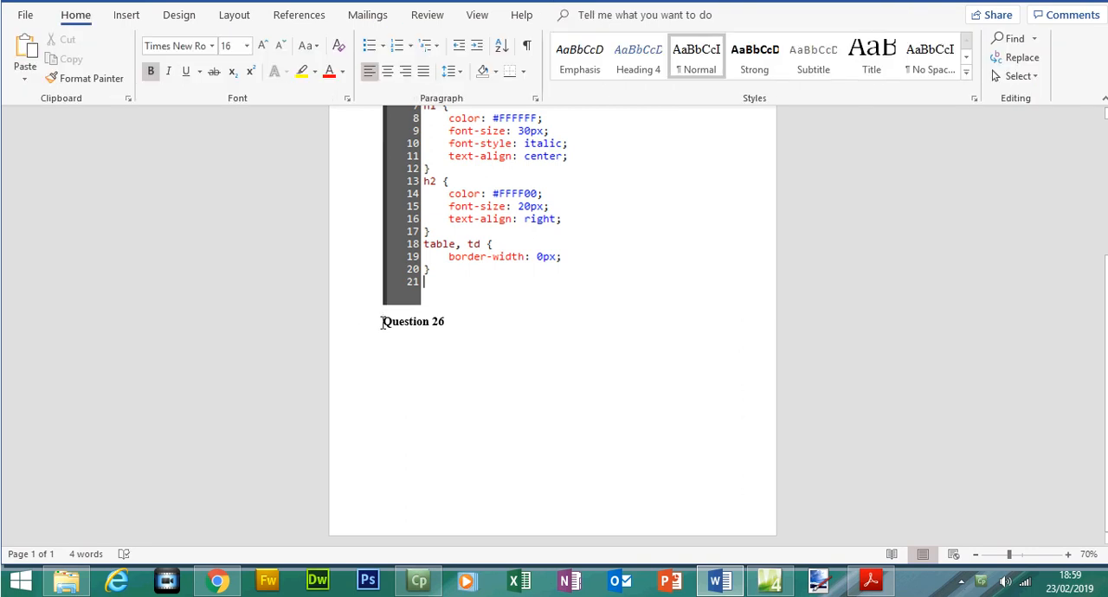
key("ctrl+Return")
left_click(688, 172)
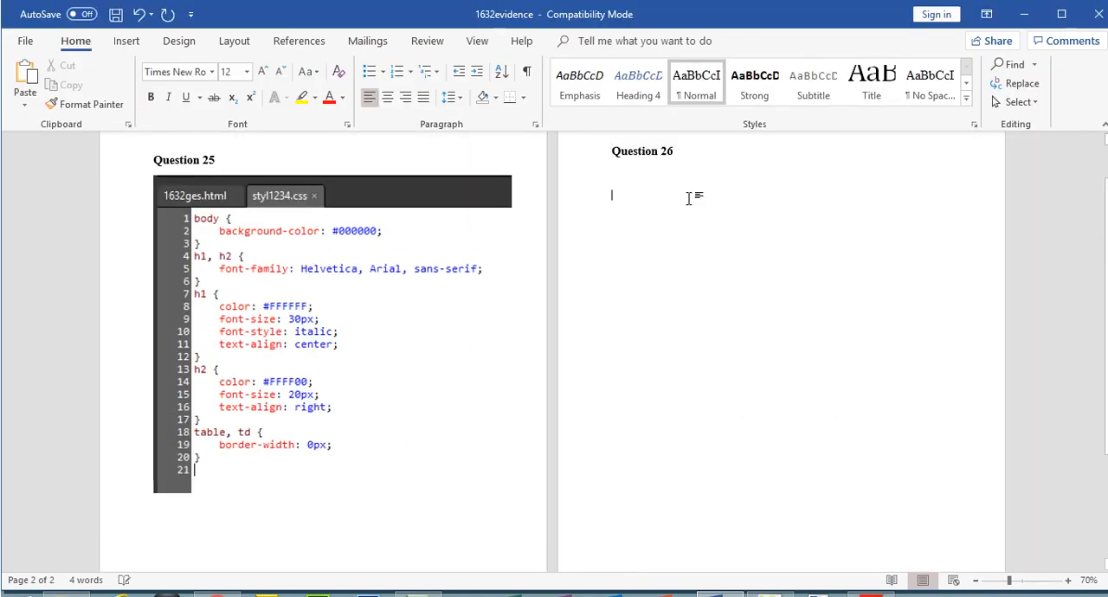
key("ctrl+v")
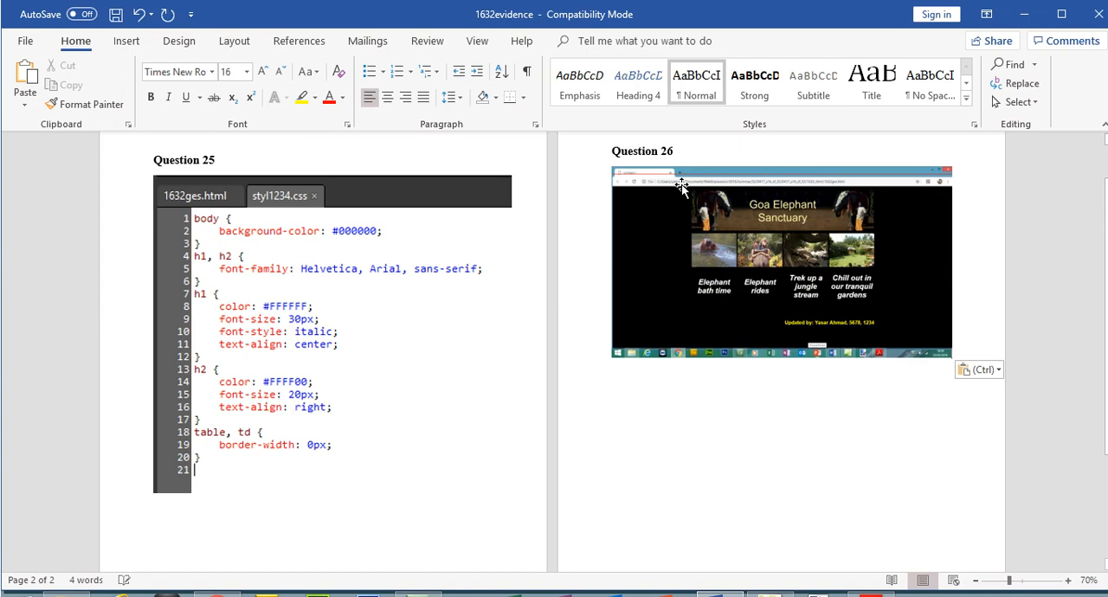
Crop the taskbar off the Question 26 screenshot, to about 7.92 by 15.85 cm, and enlarge the picture slightly.
left_click(681, 188)
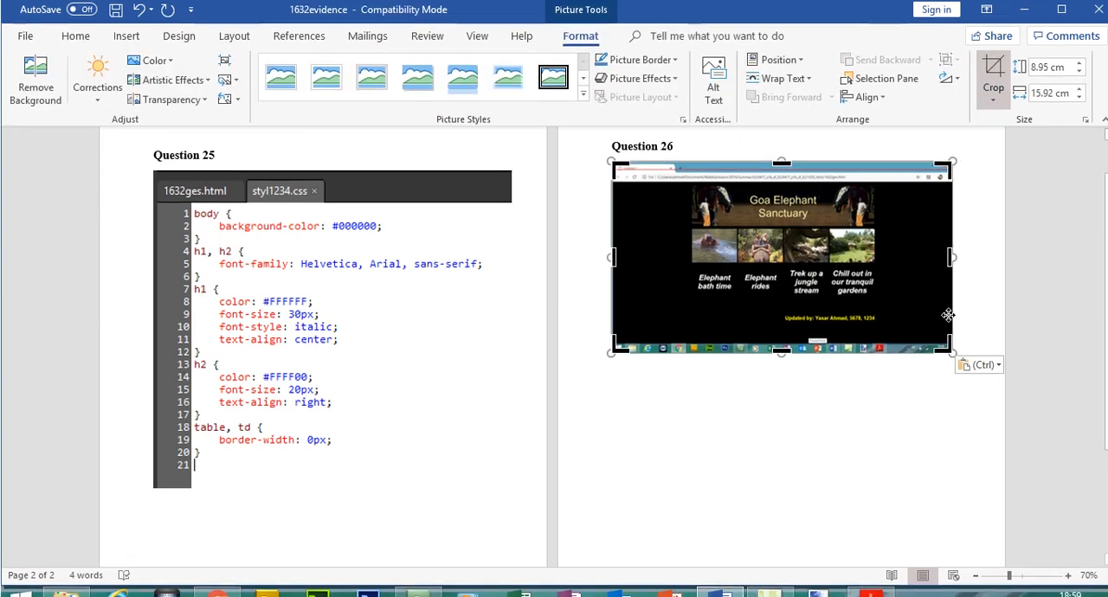
left_click_drag(950, 350, 949, 330)
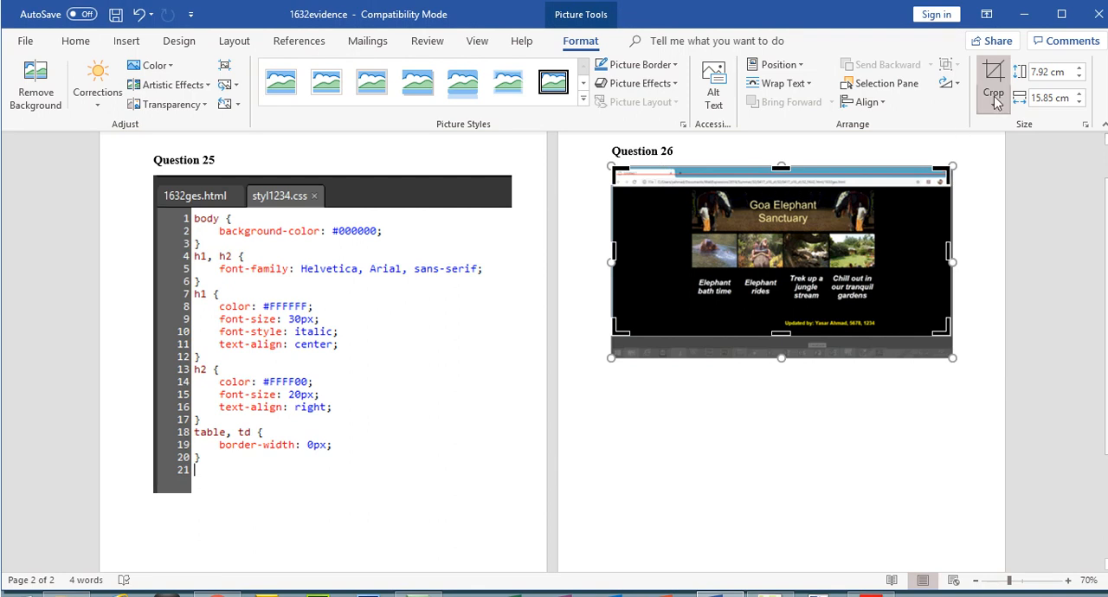
left_click(995, 70)
left_click_drag(952, 331, 967, 343)
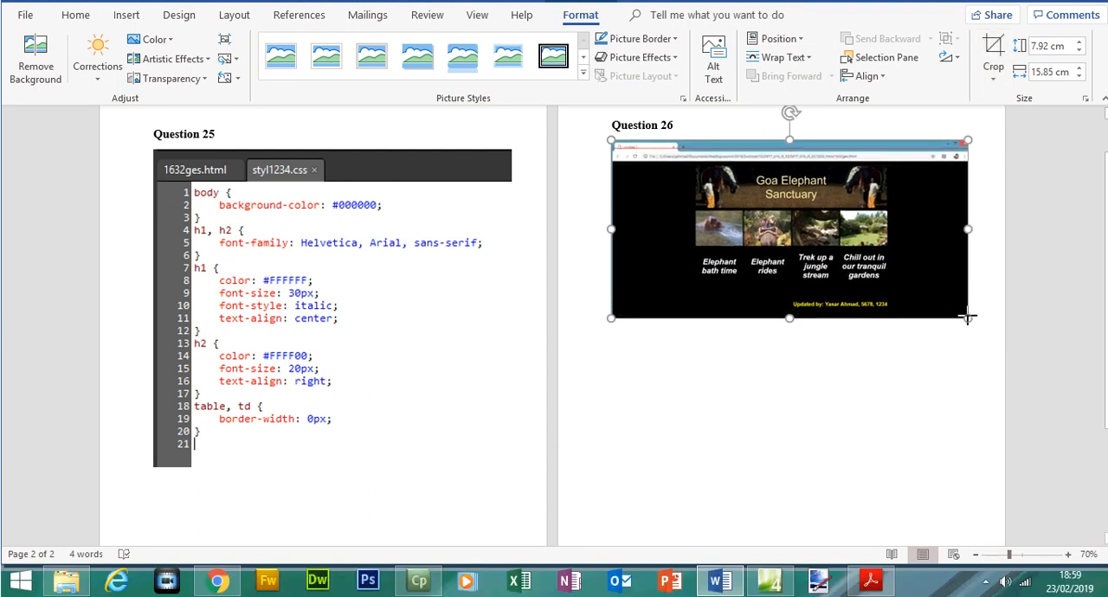
left_click(982, 314)
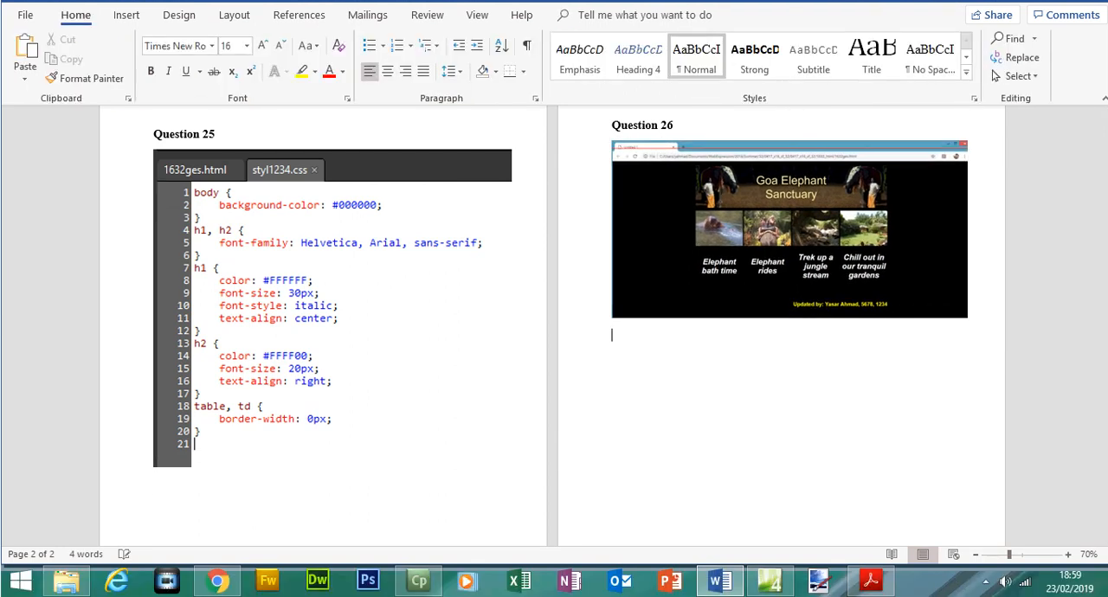
In Acrobat Reader, highlight the Evidence 3 heading and its instruction about copying the HTML source on page 6.
left_click(870, 580)
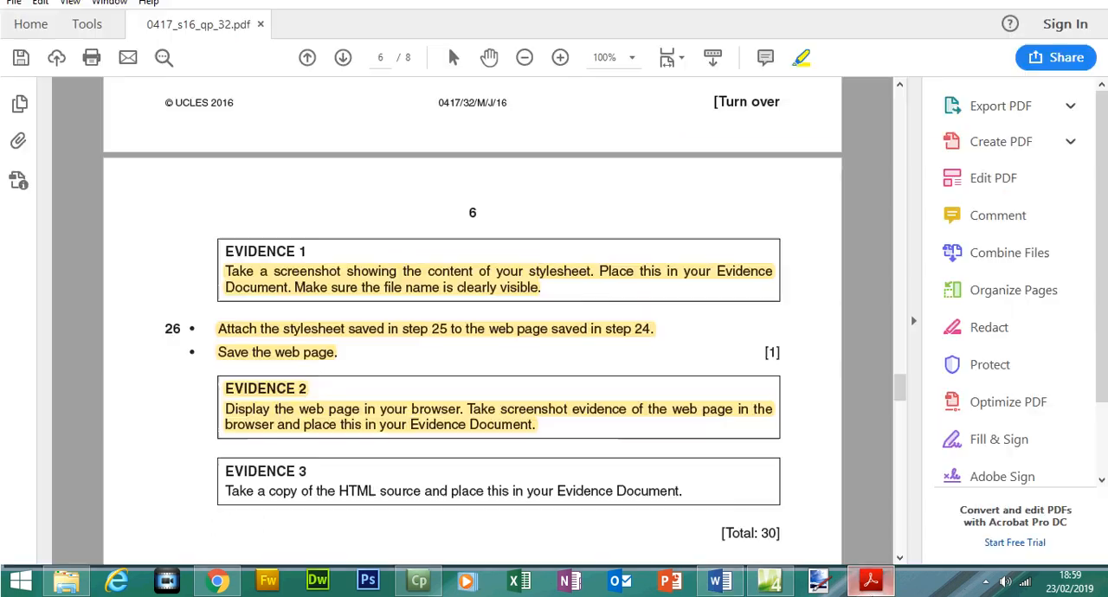
left_click_drag(902, 400, 902, 410)
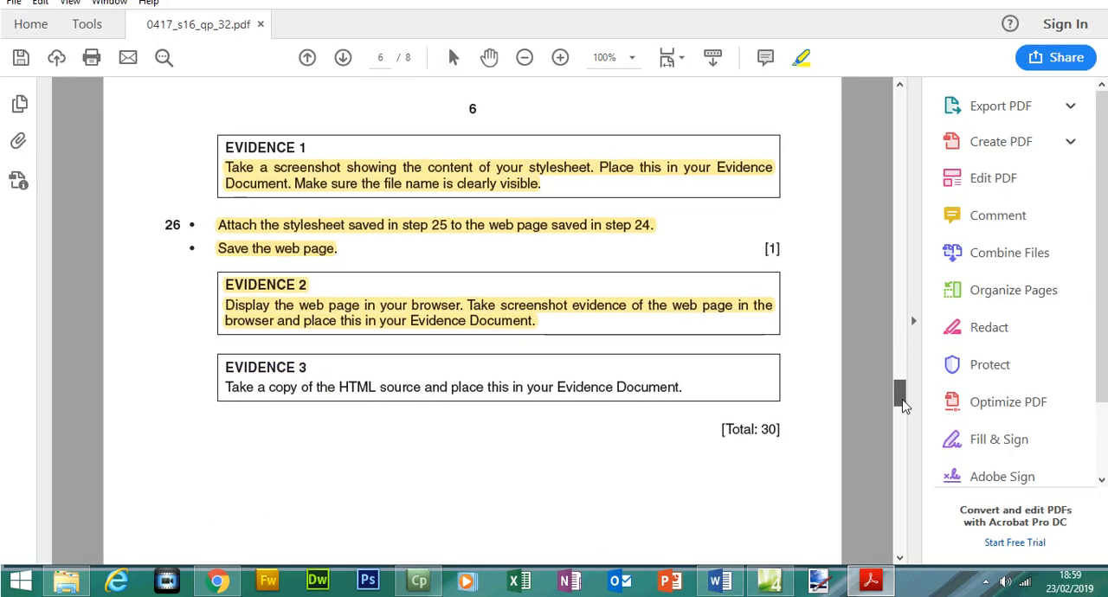
left_click_drag(225, 367, 685, 391)
left_click(784, 389)
mouse_move(905, 390)
left_mouse_down()
mouse_move(913, 442)
mouse_move(914, 391)
mouse_move(917, 461)
mouse_move(915, 389)
left_mouse_up()
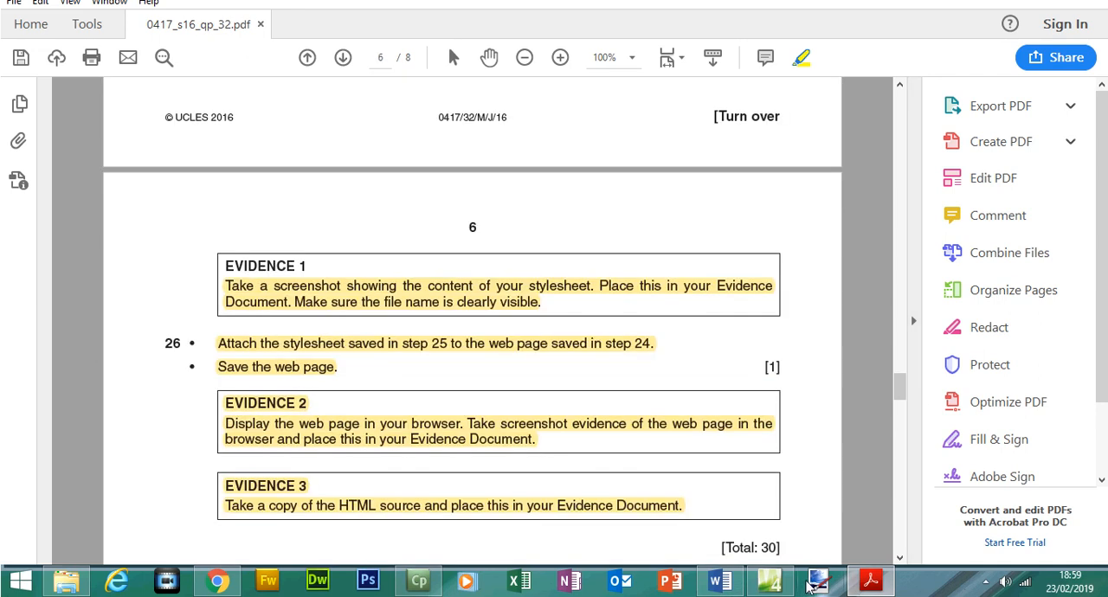
Copy the entire HTML source of 1632ges.html from Expression Web's Code view and paste it below the Question 26 screenshot in Word.
left_click(768, 582)
left_click(110, 525)
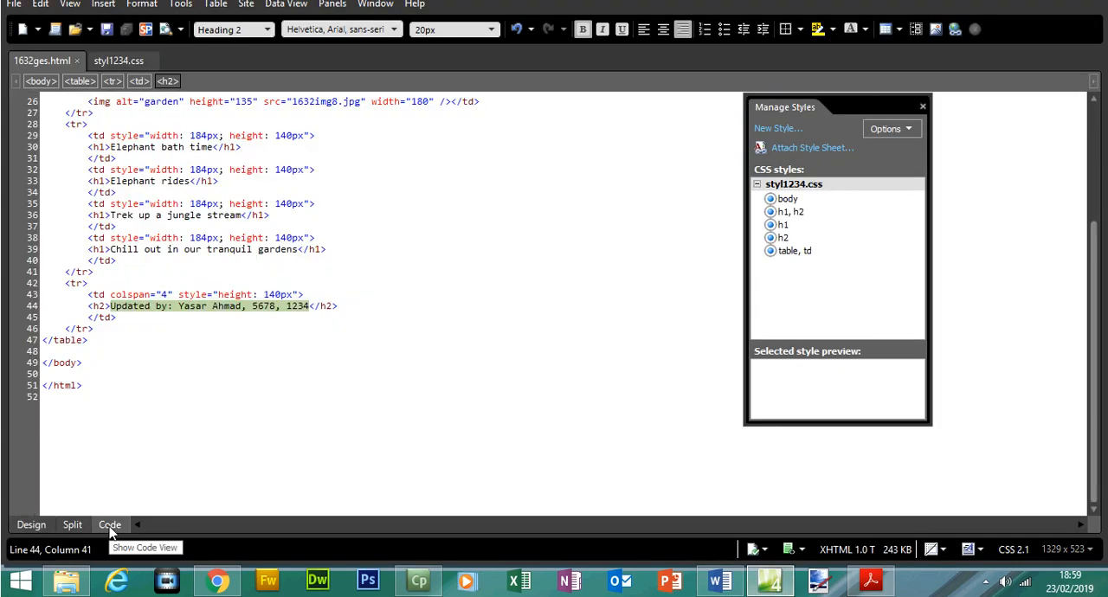
left_click_drag(105, 385, 62, 113)
right_click(63, 103)
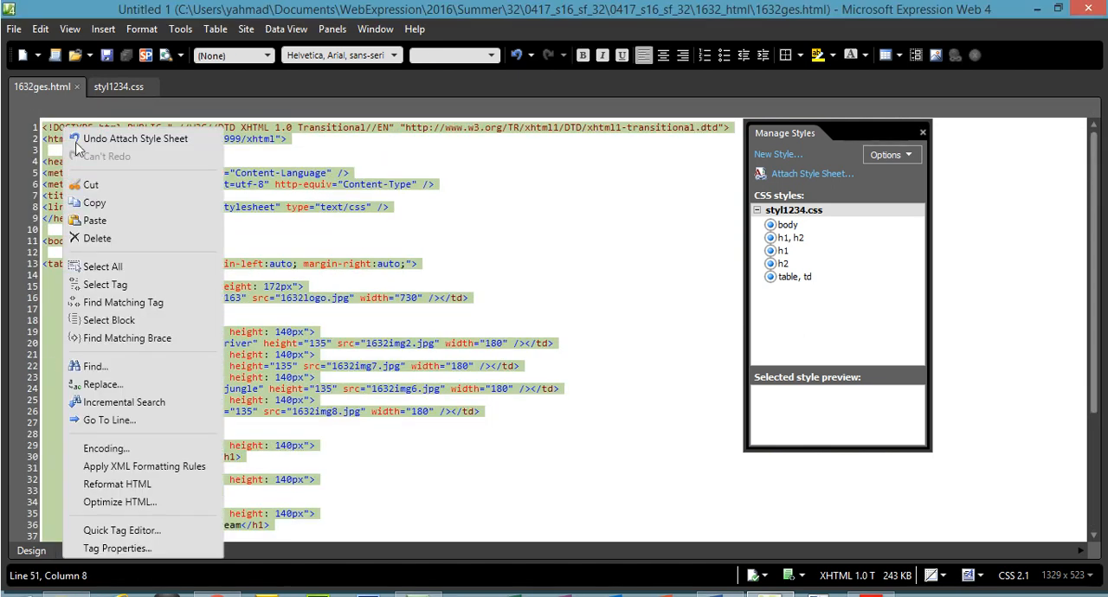
left_click(104, 176)
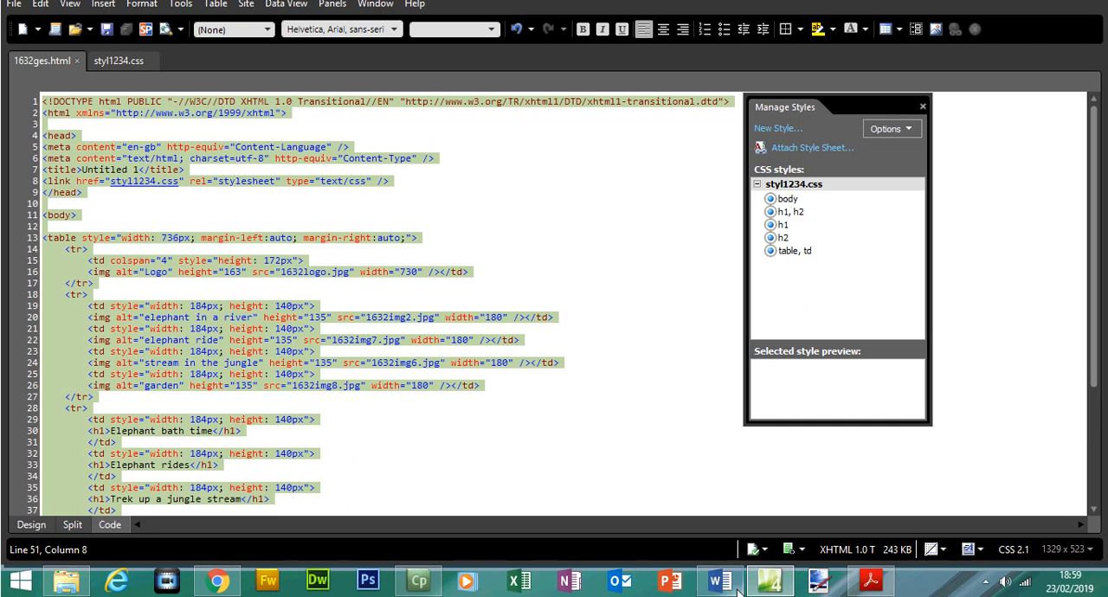
left_click(718, 586)
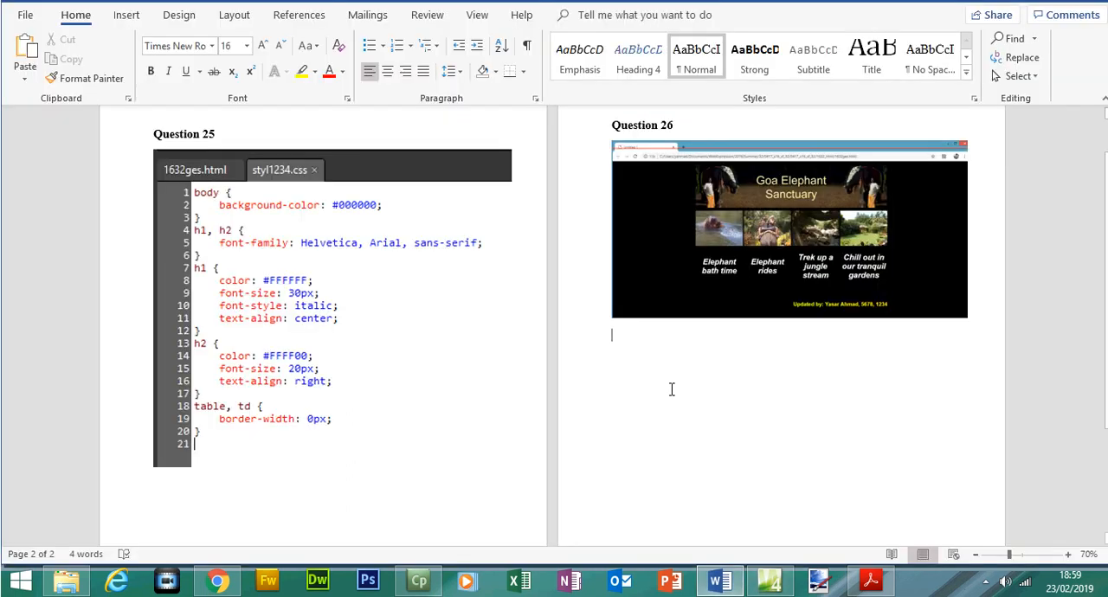
key("ctrl+v")
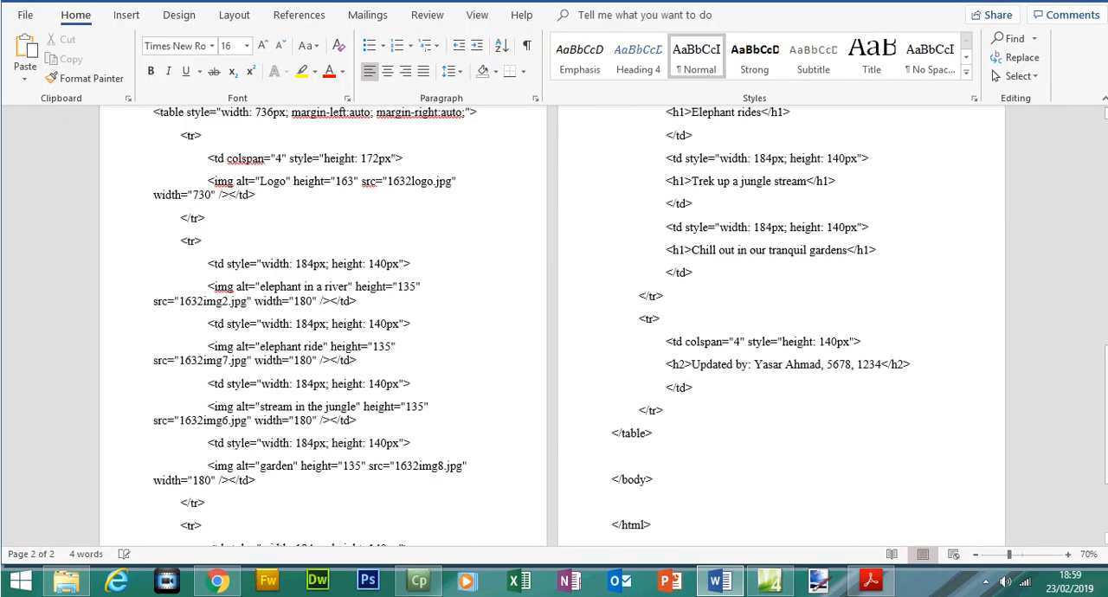
Check the stylesheet link, the table's margin settings and the logo image's alt text and source in the pasted HTML.
left_click_drag(1103, 370, 1097, 235)
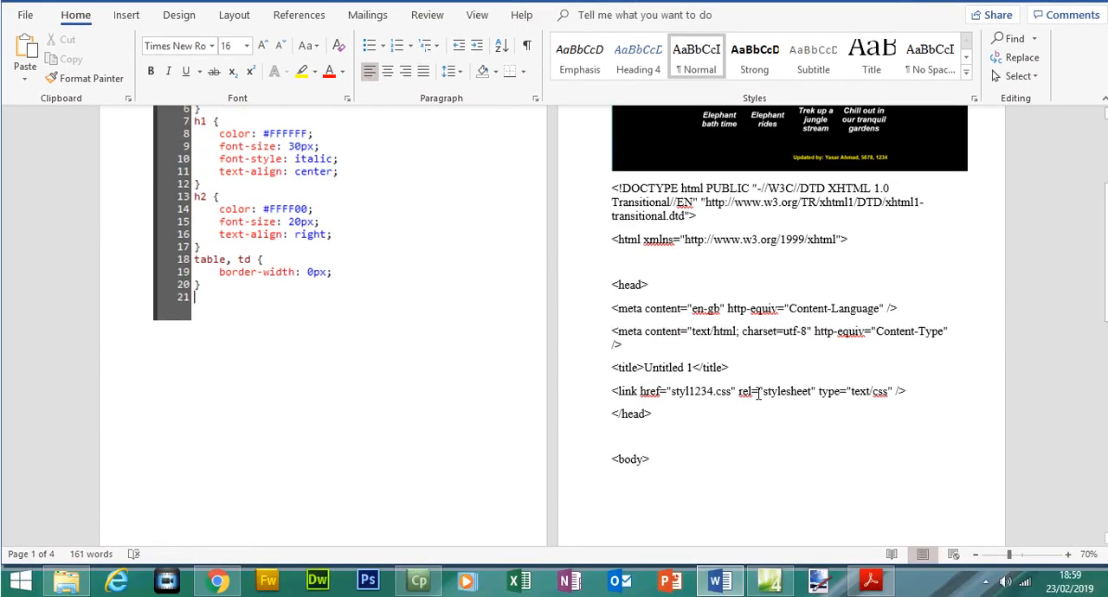
left_click_drag(751, 390, 867, 391)
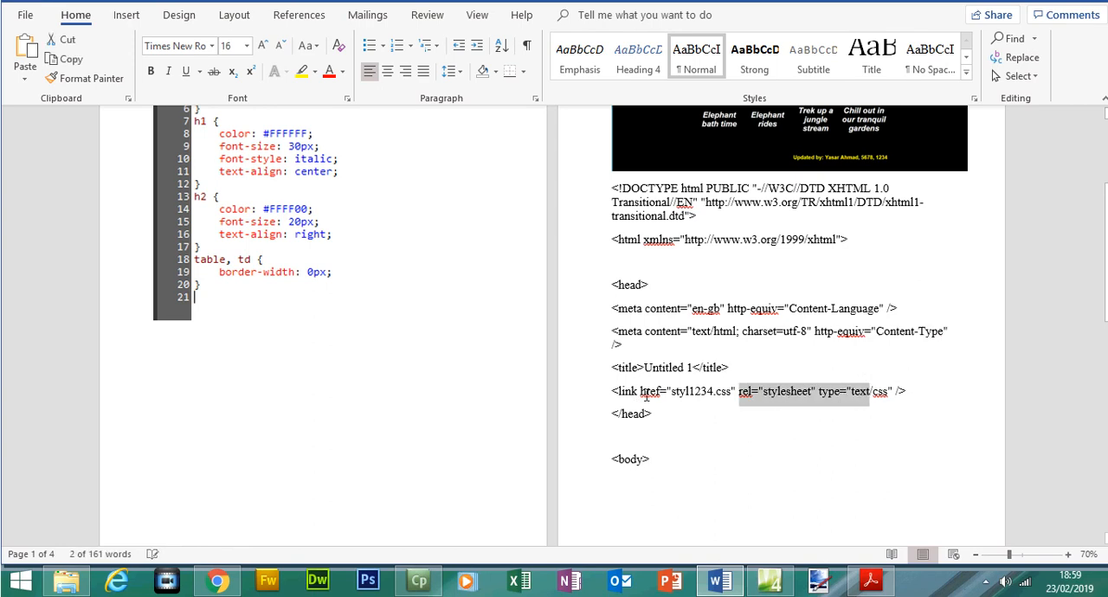
left_click_drag(673, 392, 714, 403)
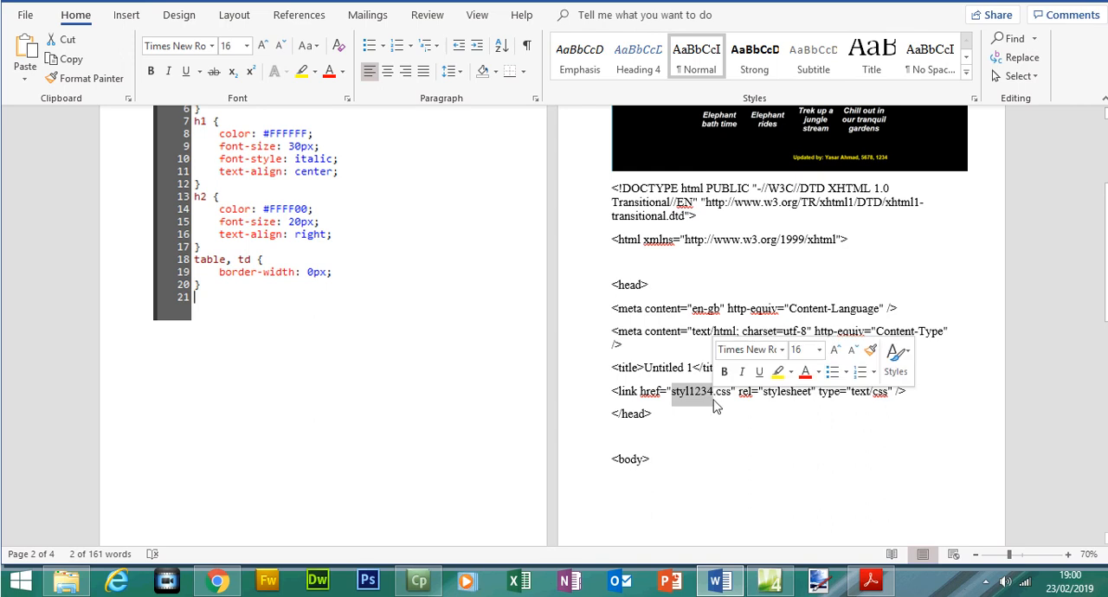
left_click_drag(1105, 289, 1105, 384)
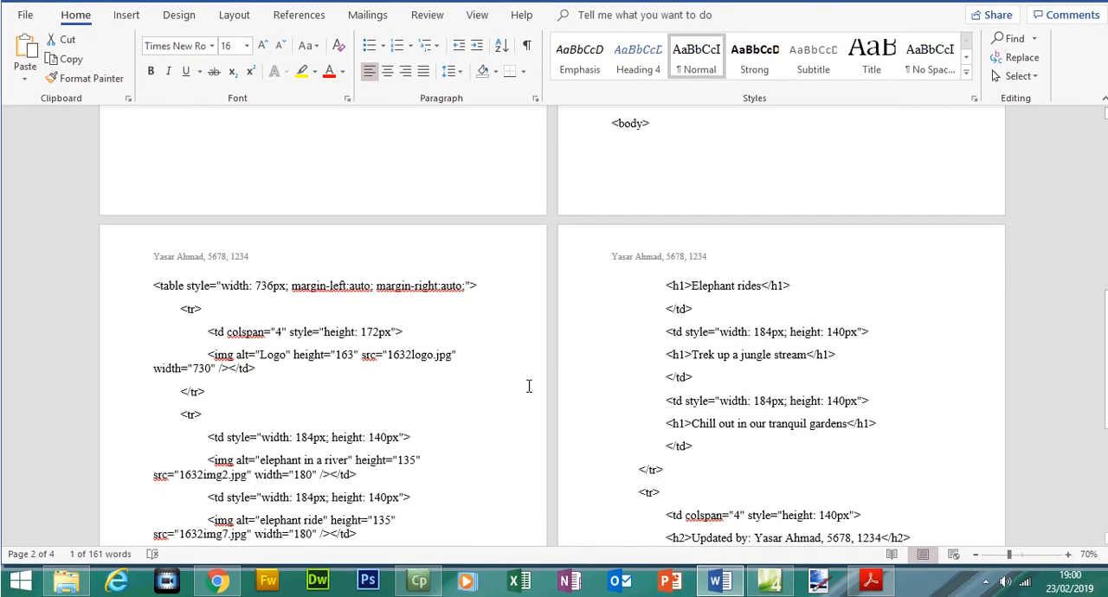
left_click_drag(231, 302, 464, 298)
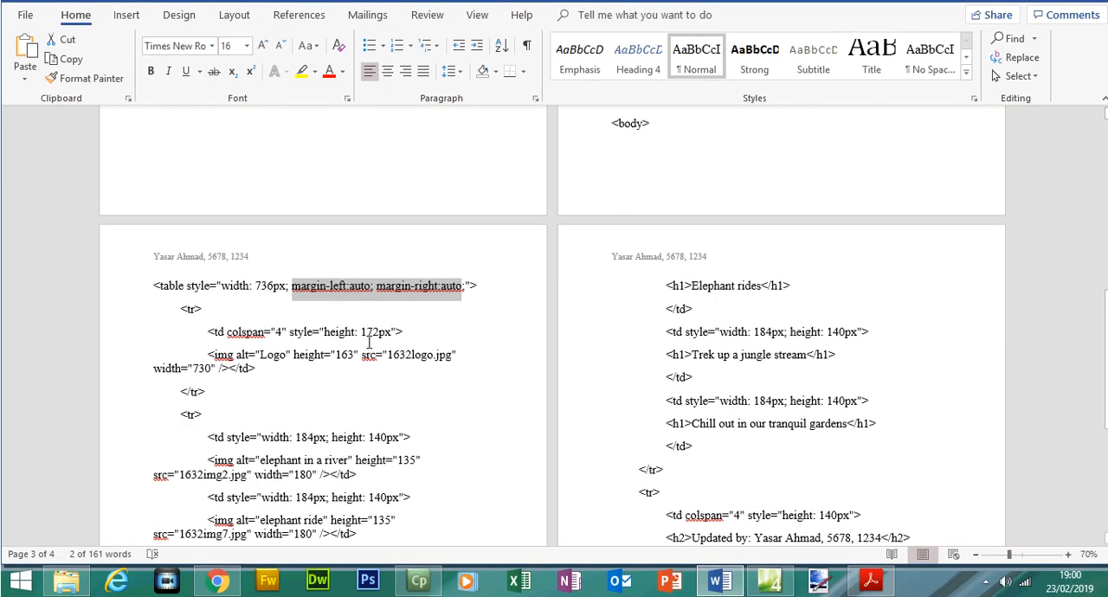
double_click(272, 355)
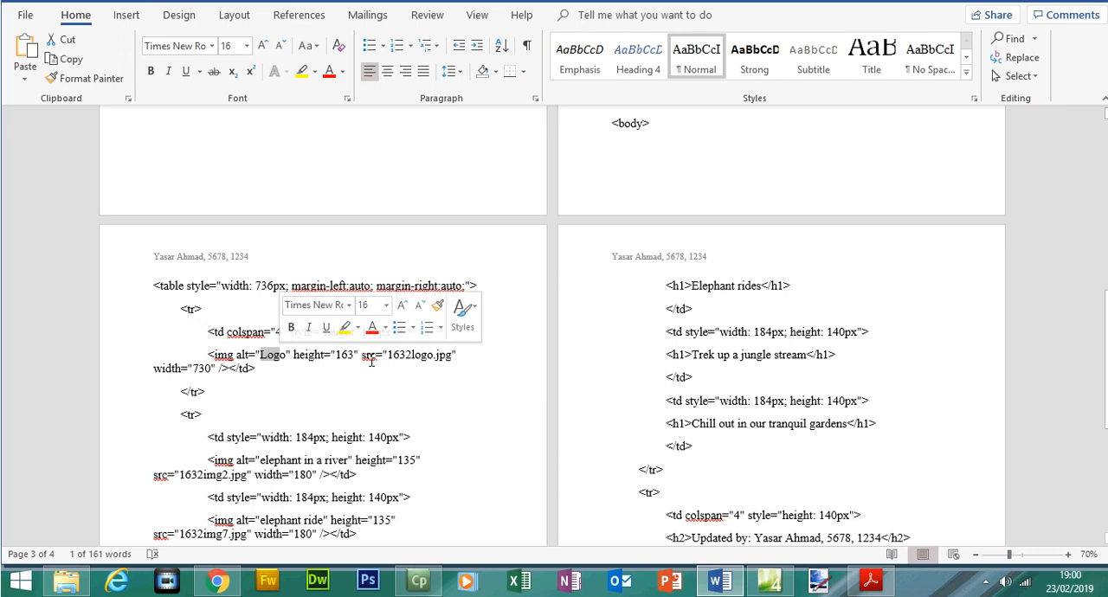
left_click_drag(363, 356, 454, 358)
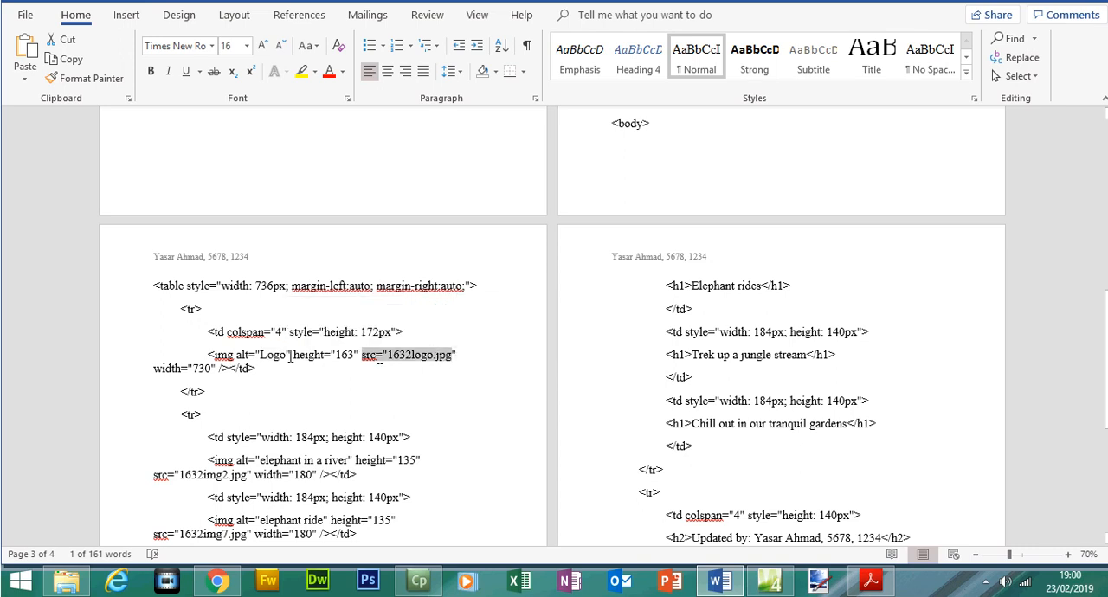
left_click_drag(259, 355, 213, 356)
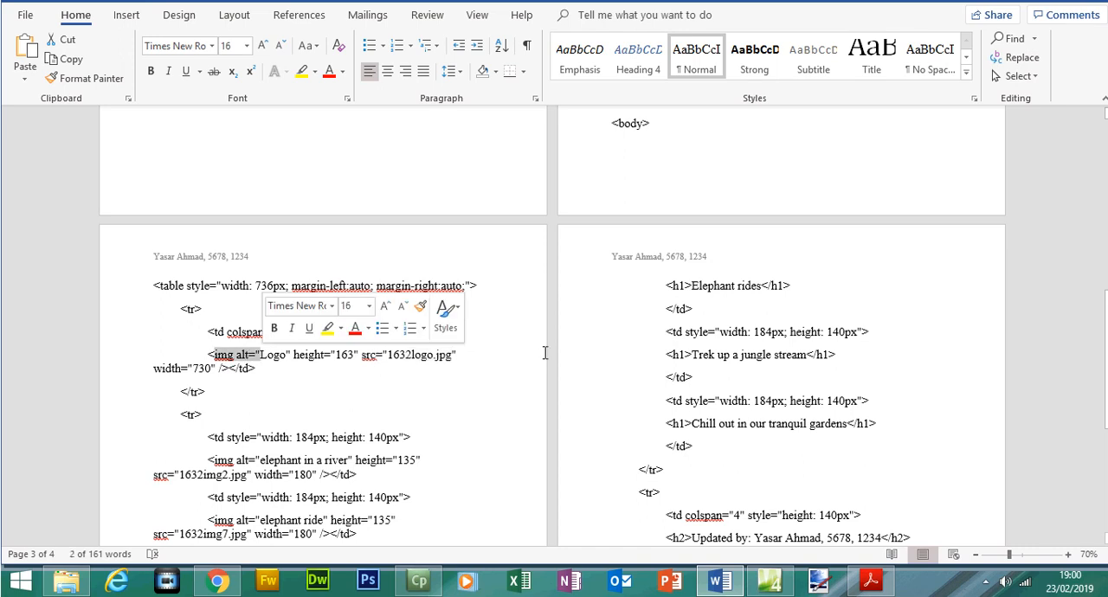
Check the river image's alt text and source and the candidate details in the h2 line, and return to the document's start.
left_click_drag(1105, 325, 1105, 343)
left_click_drag(282, 305, 313, 305)
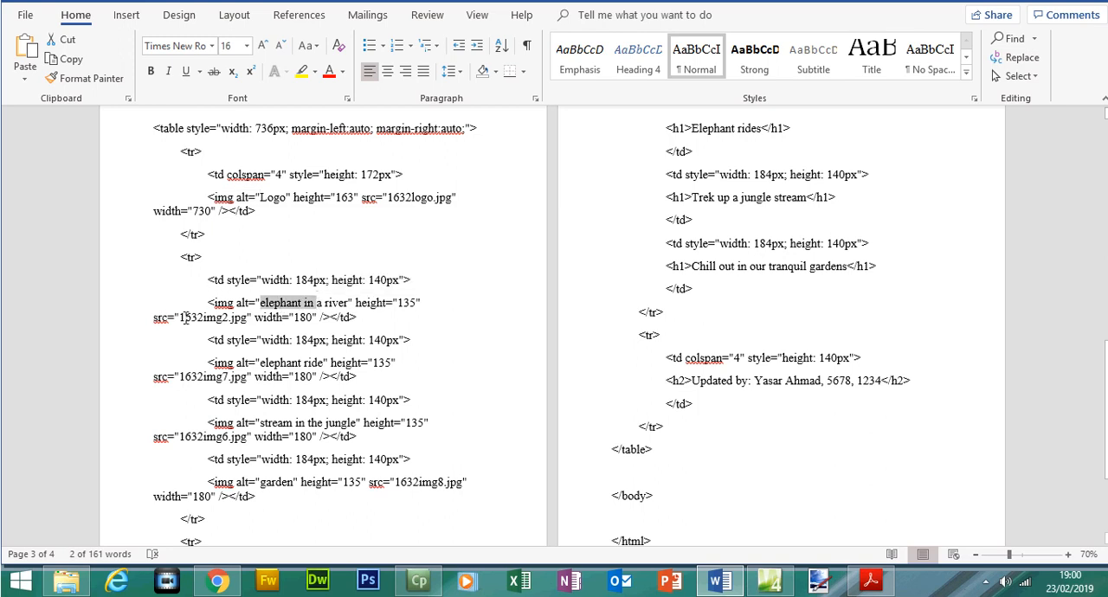
left_click_drag(182, 317, 318, 307)
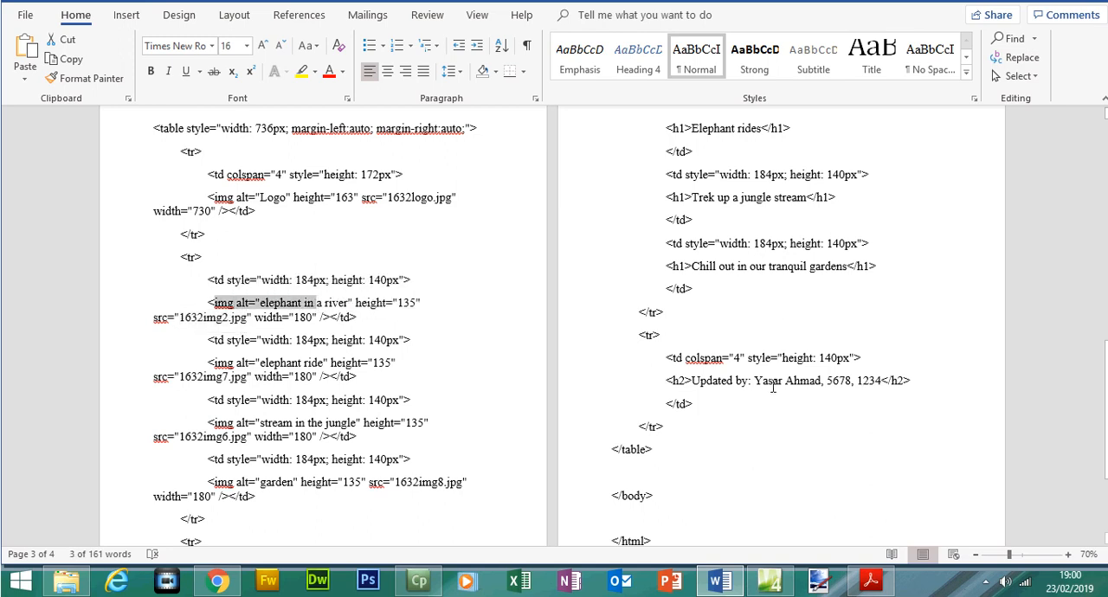
left_click_drag(756, 382, 846, 383)
left_click_drag(1105, 364, 1073, 153)
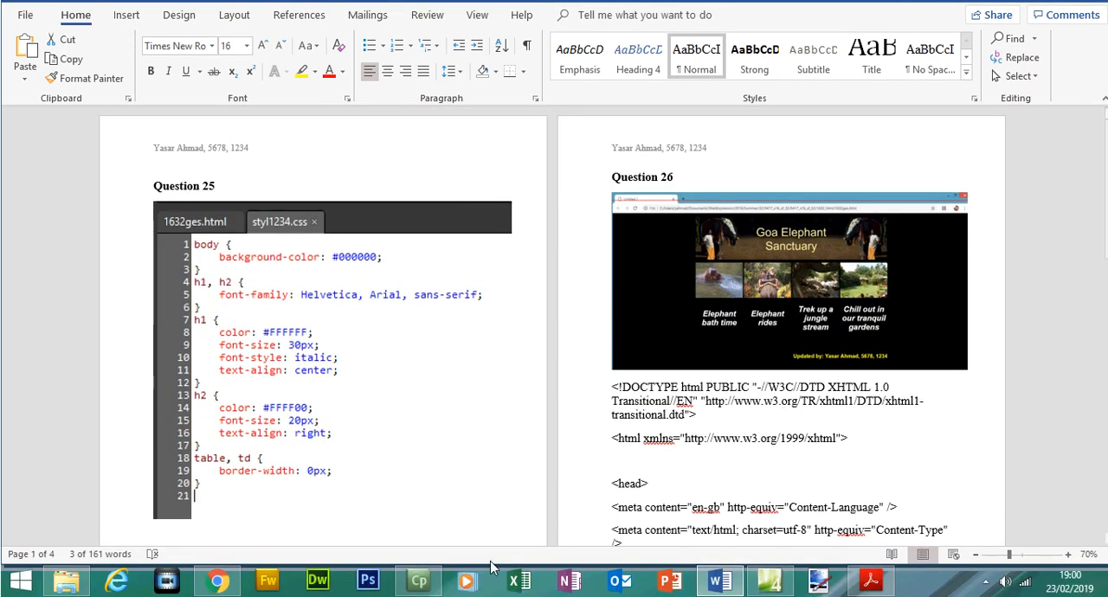
Switch to Chrome and examine the file path and name of the displayed web page in its address.
left_click(218, 581)
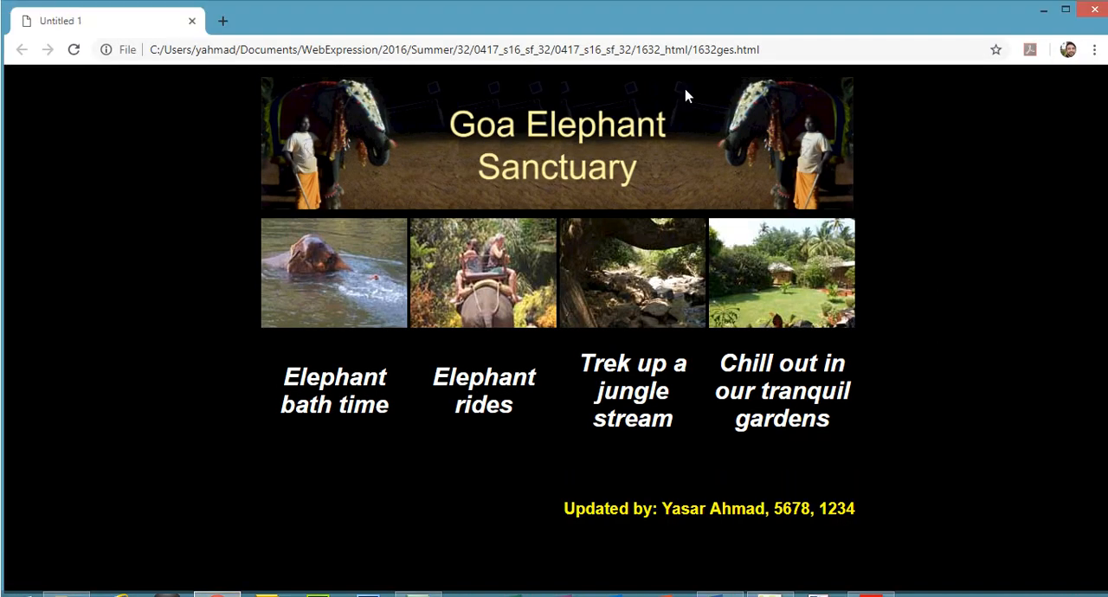
left_click(723, 52)
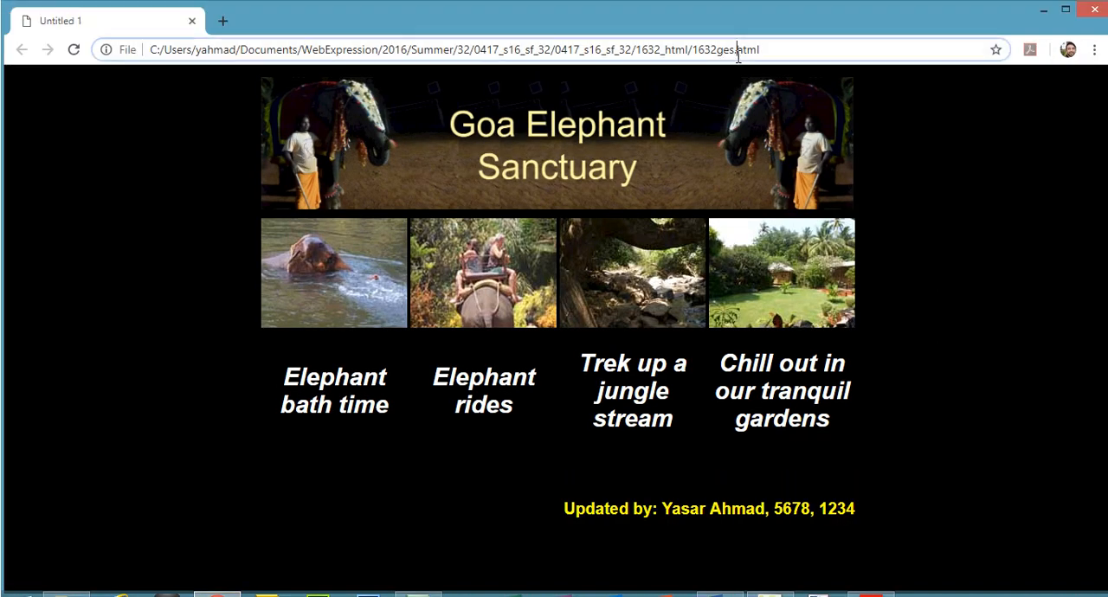
double_click(672, 52)
left_click(672, 52)
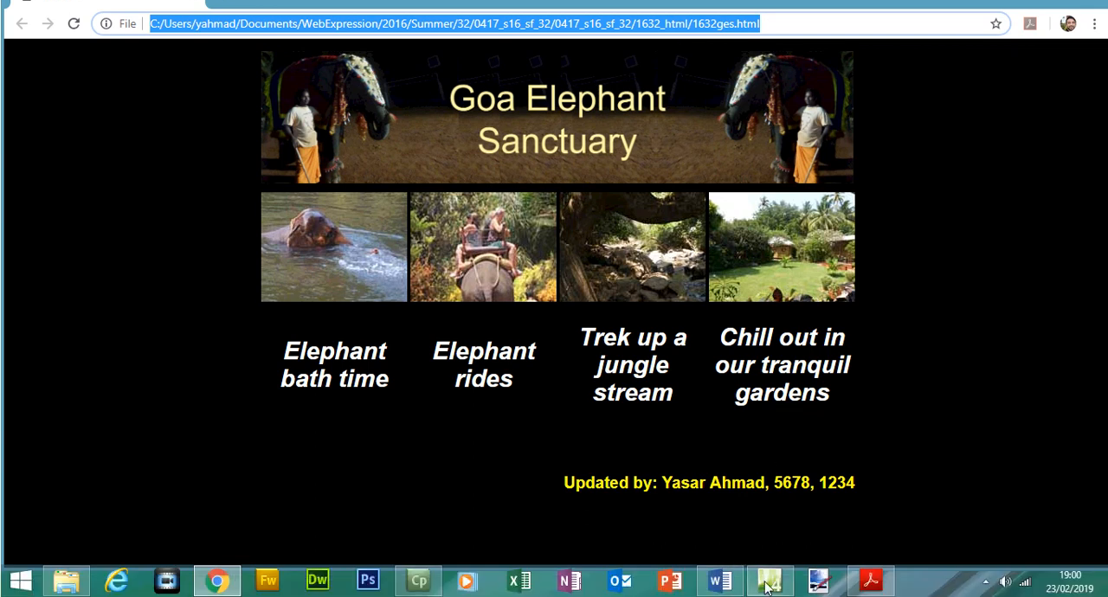
Return 1632ges.html to Design view in Expression Web, and view page 1 of the exam paper in Acrobat Reader.
left_click(769, 581)
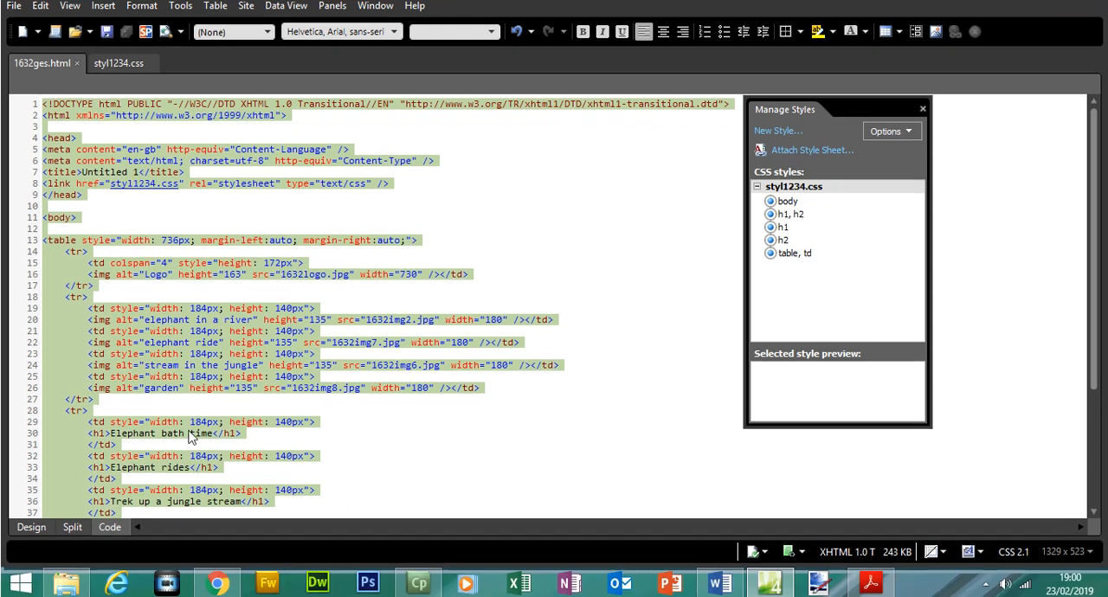
left_click(43, 525)
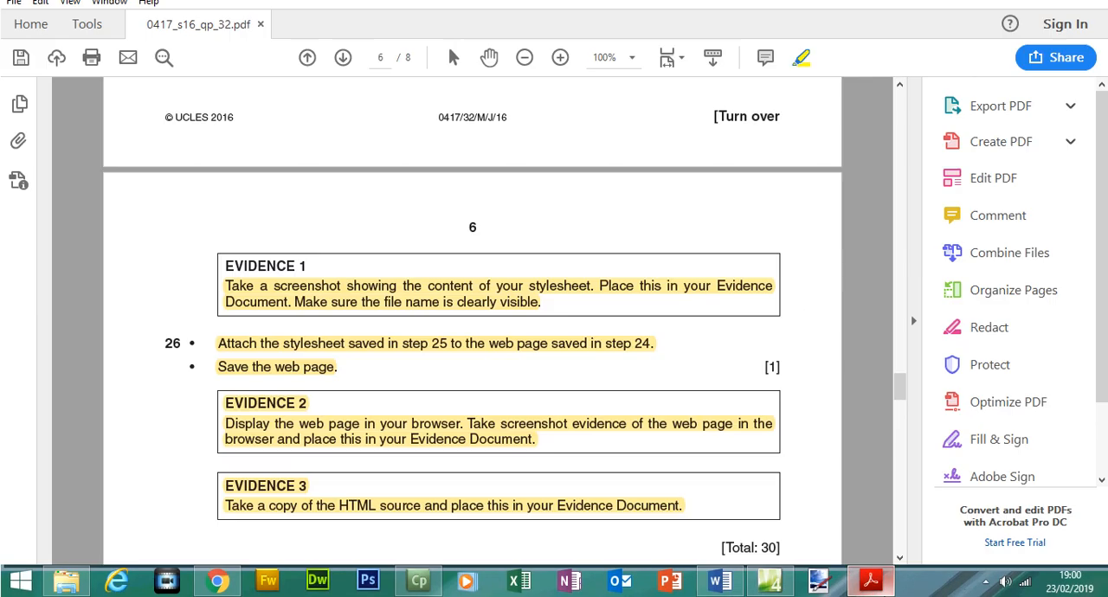
left_click(871, 581)
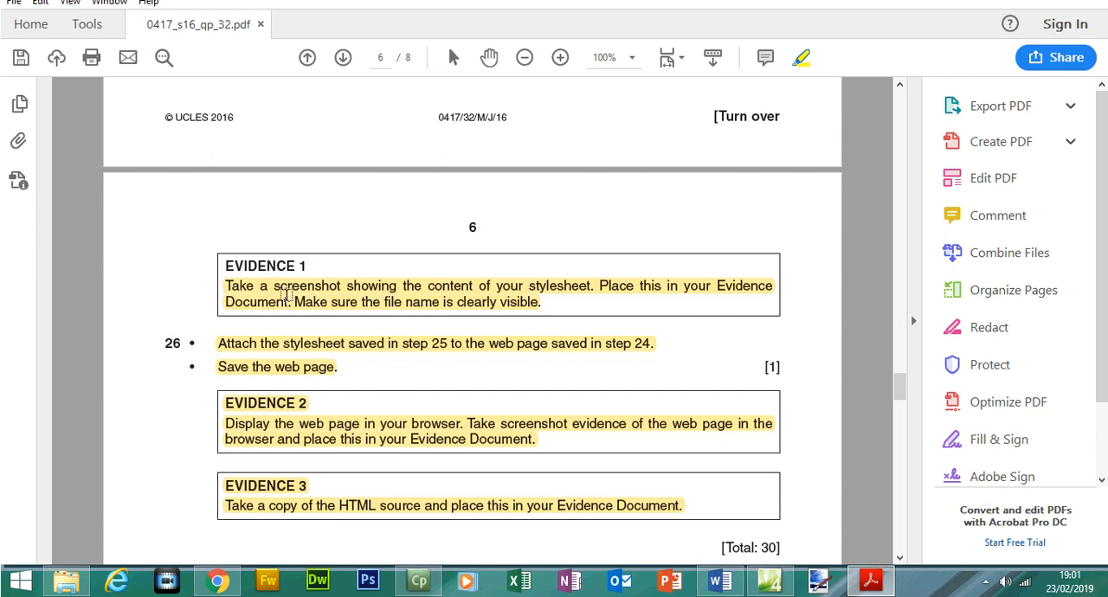
left_click_drag(900, 386, 874, 130)
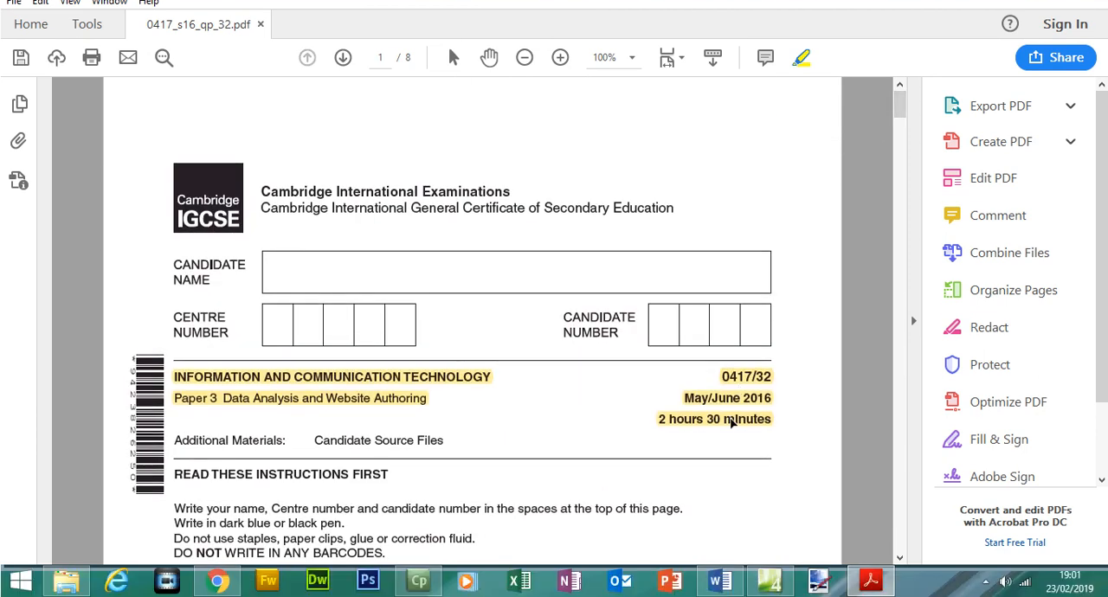